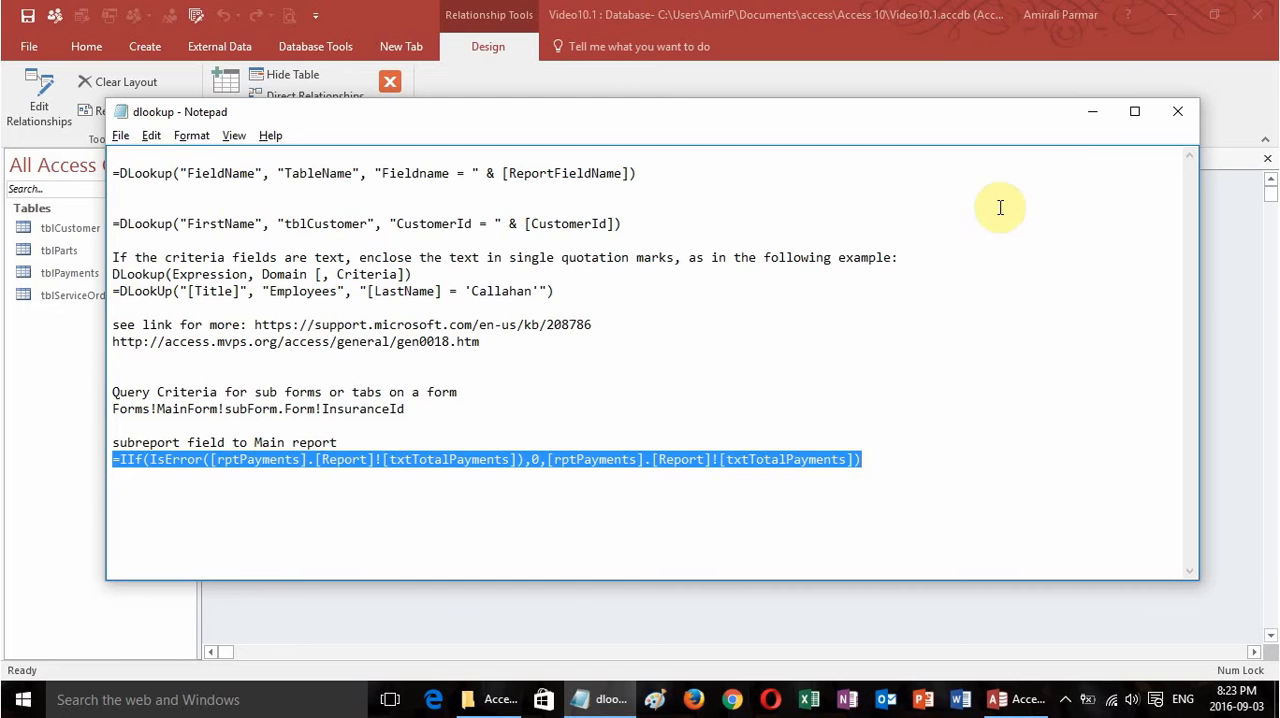
Minimize the dlookup notes in Notepad and close the Relationships window of the database.
left_click(1092, 112)
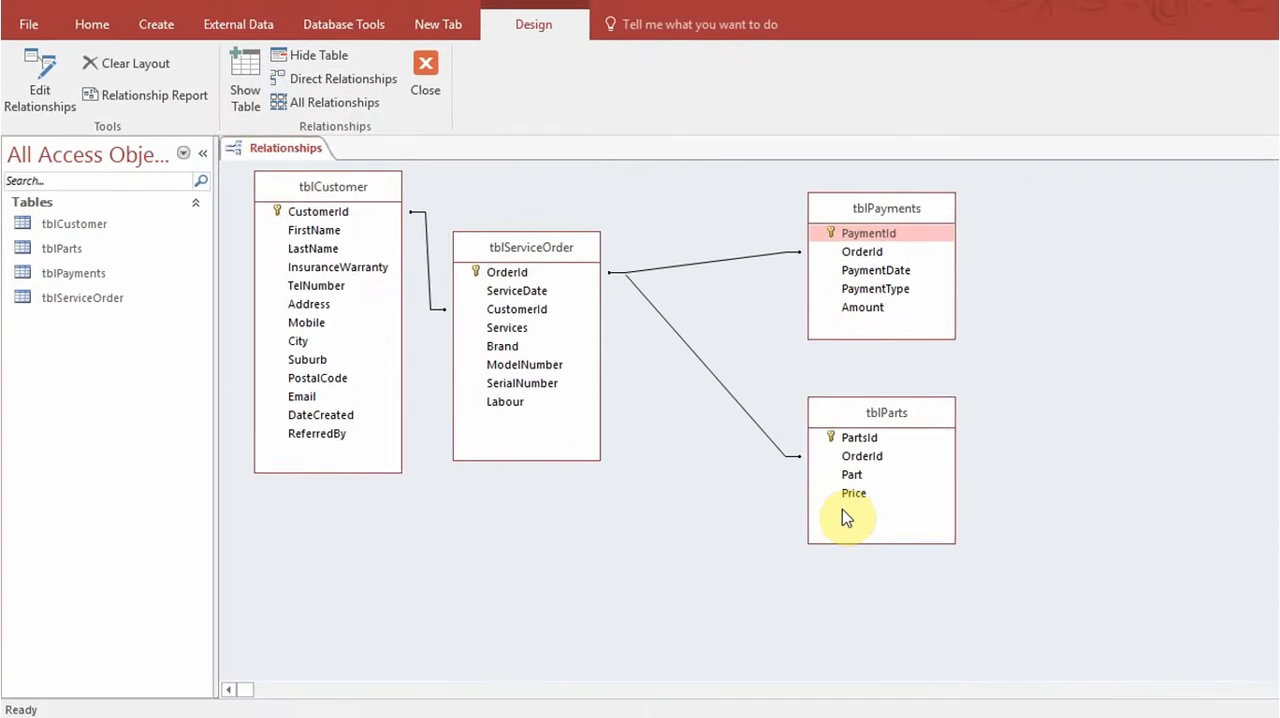
left_click(1265, 160)
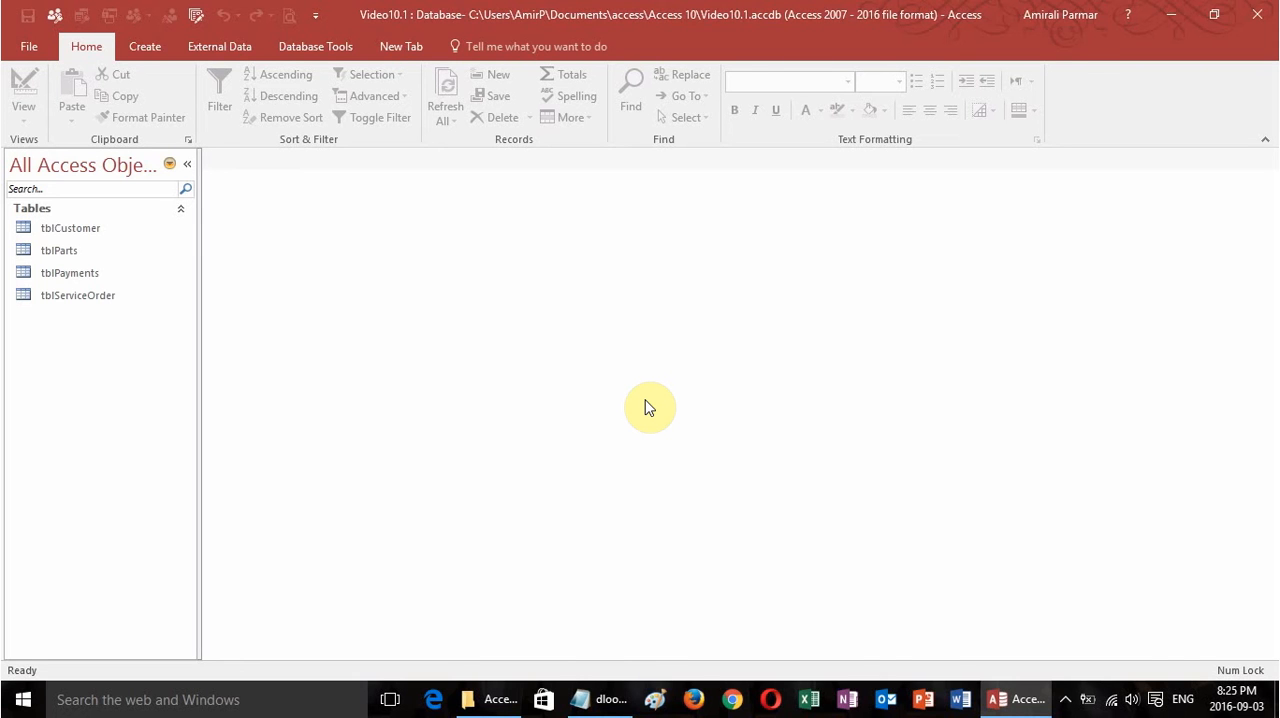
Start a simple wizard query on tblServiceOrder and add the fields OrderId, ServiceDate, CustomerId and Labour.
left_click(94, 296)
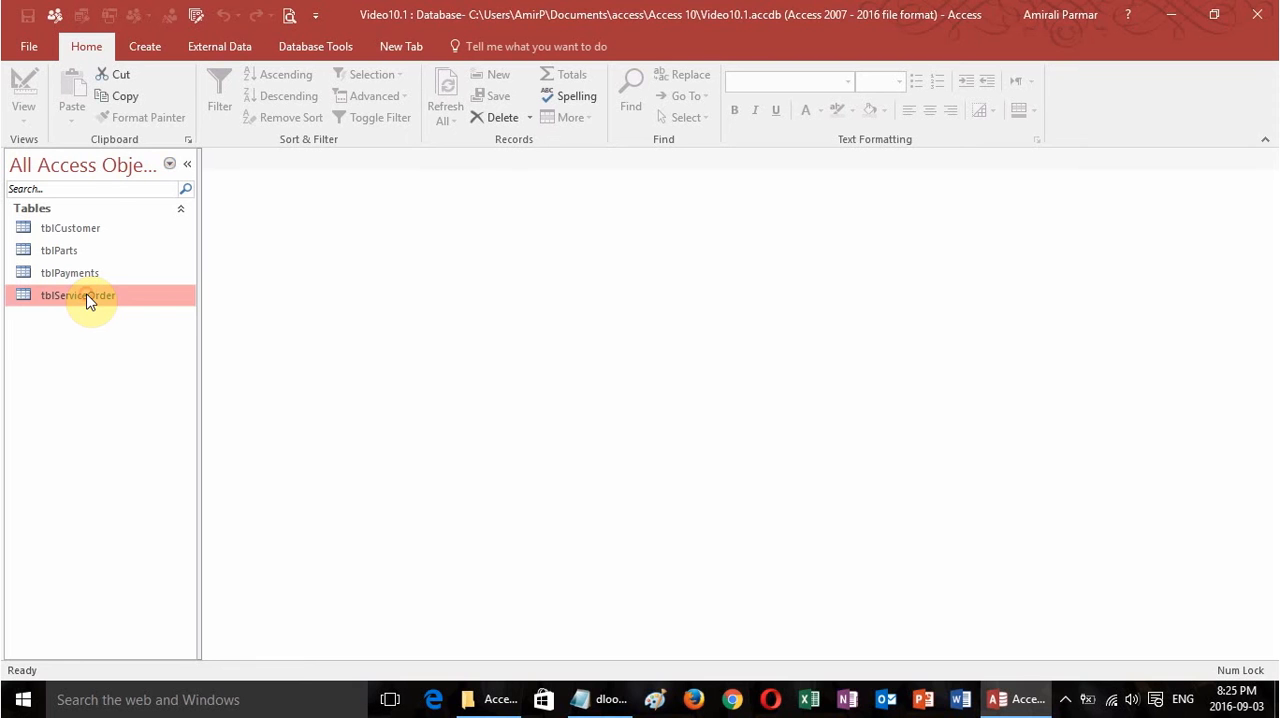
left_click(150, 46)
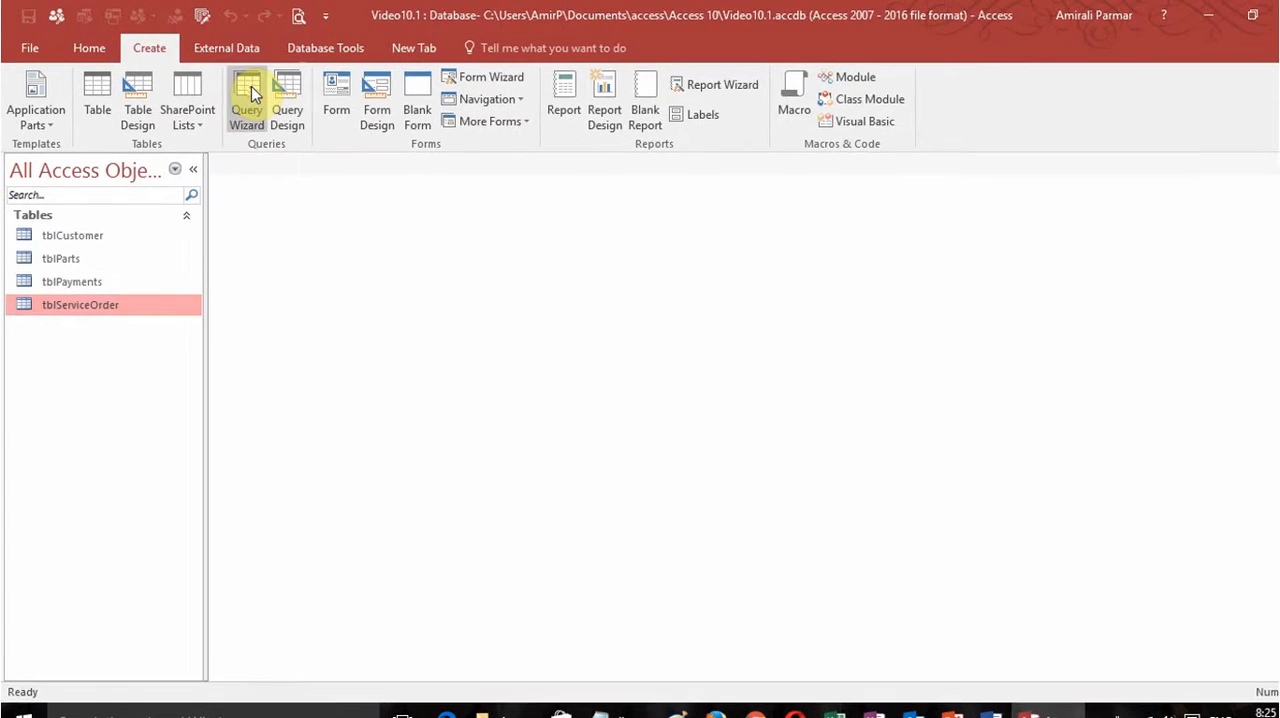
left_click(250, 95)
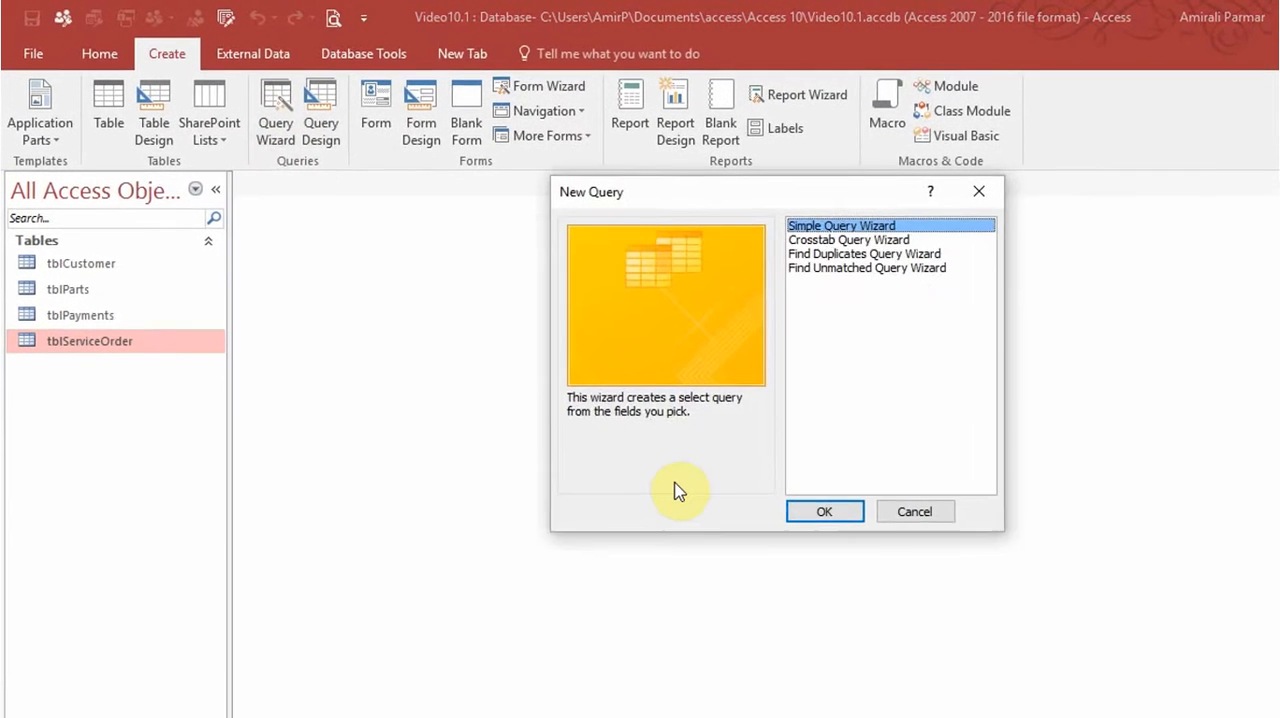
left_click(733, 456)
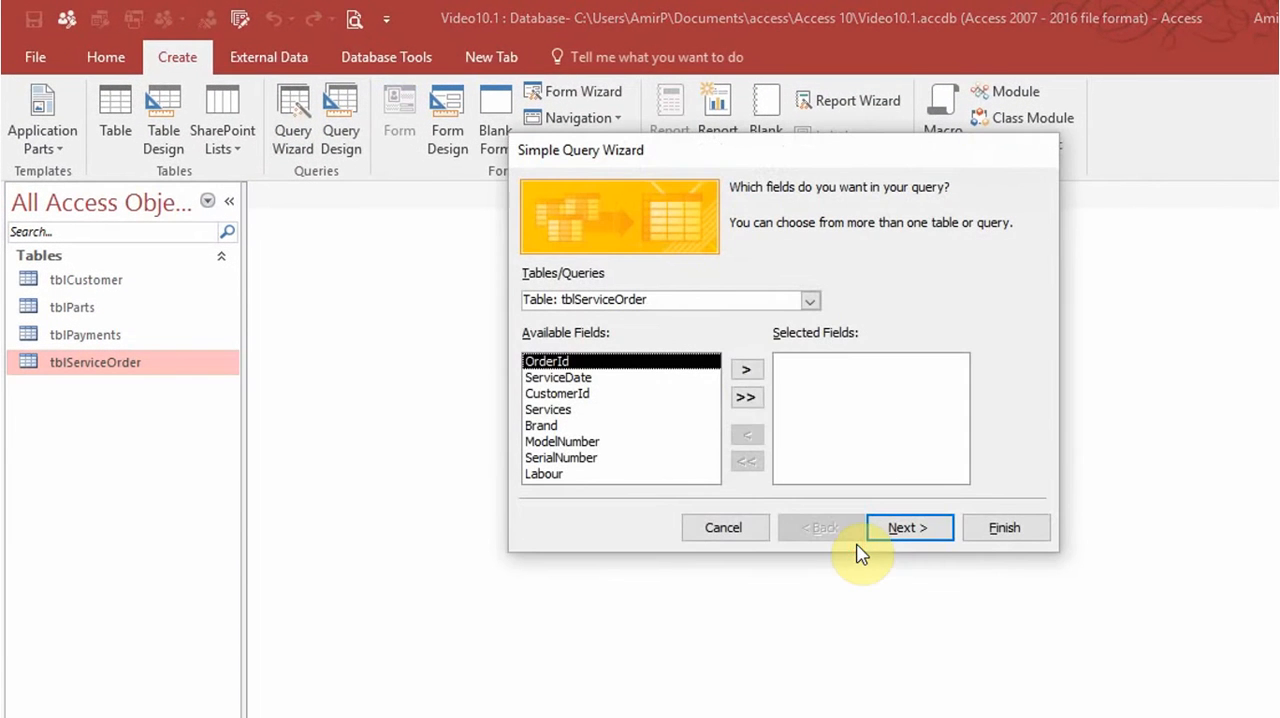
left_click(748, 371)
left_click(748, 371)
left_click(748, 371)
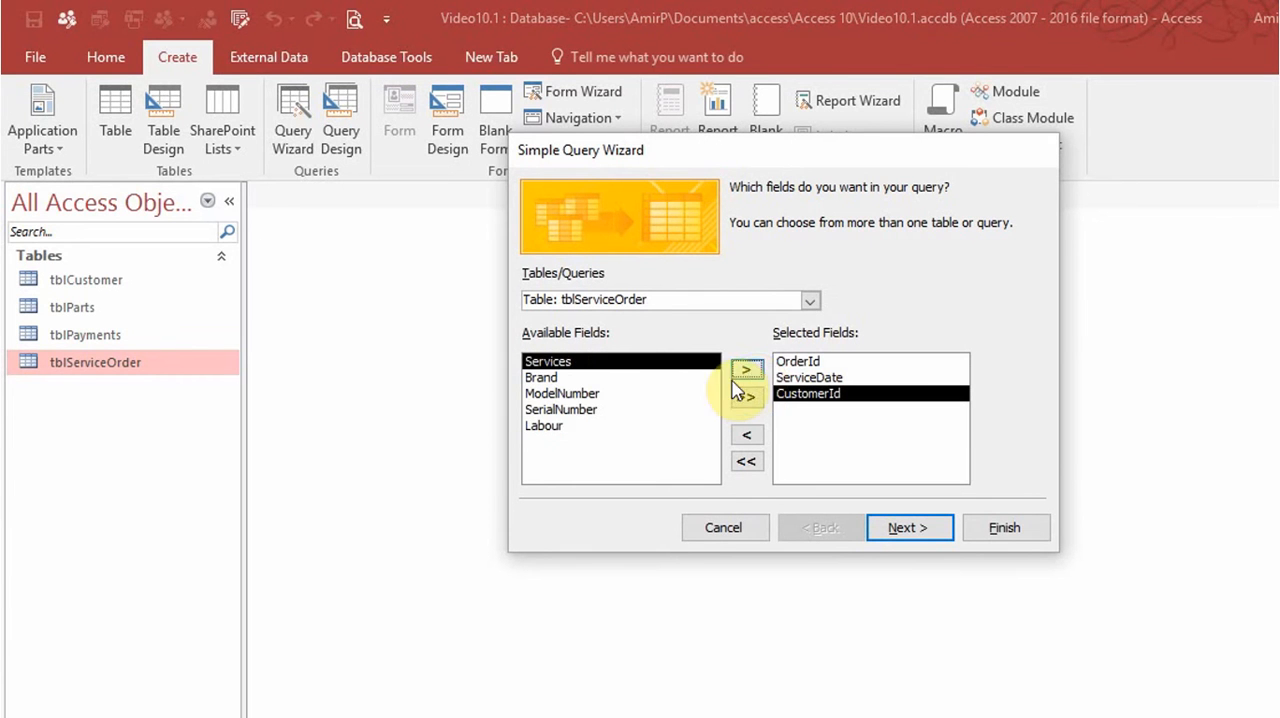
left_click(550, 425)
left_click(748, 371)
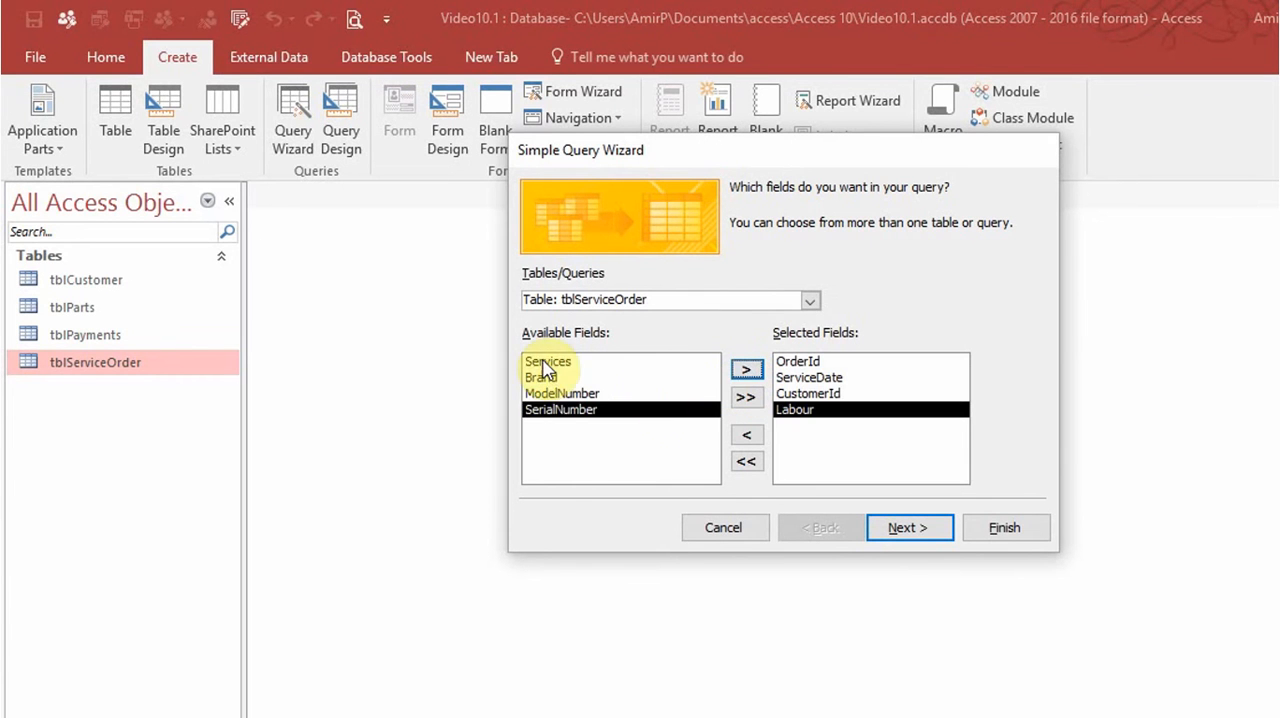
Add the PartsId, Part and Price fields from tblParts to the query's selected fields.
left_click(812, 301)
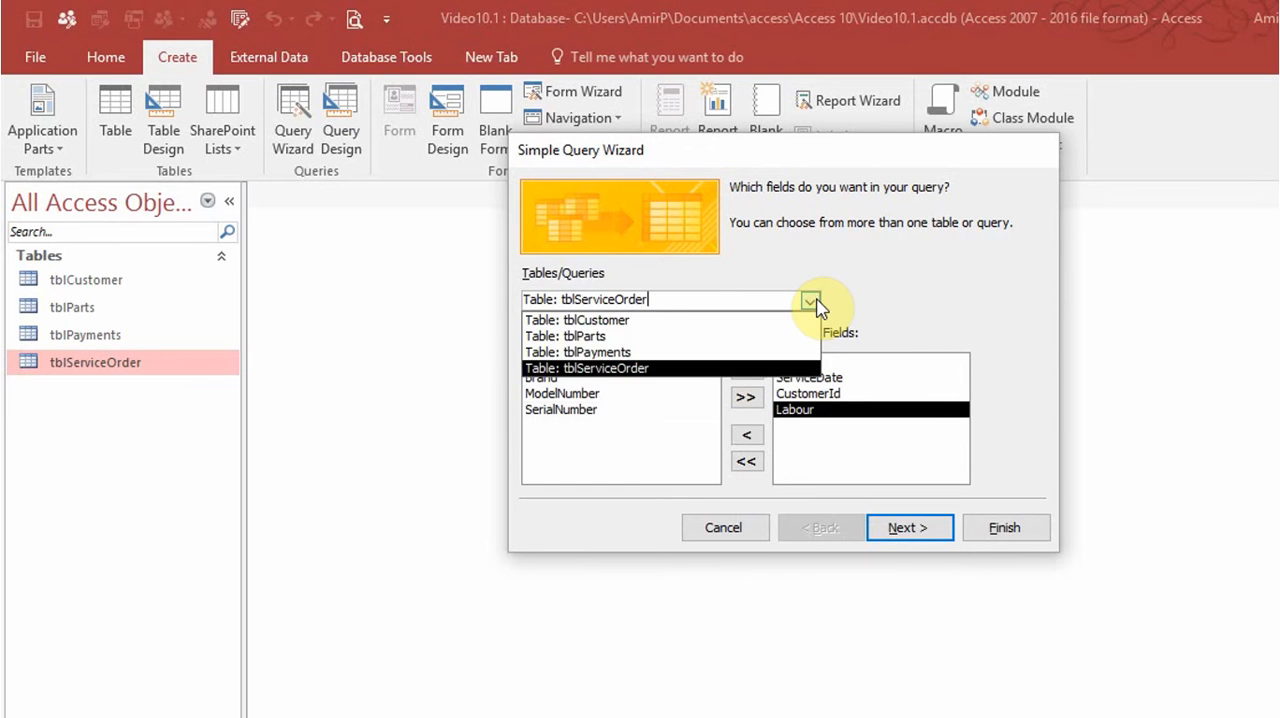
left_click(689, 337)
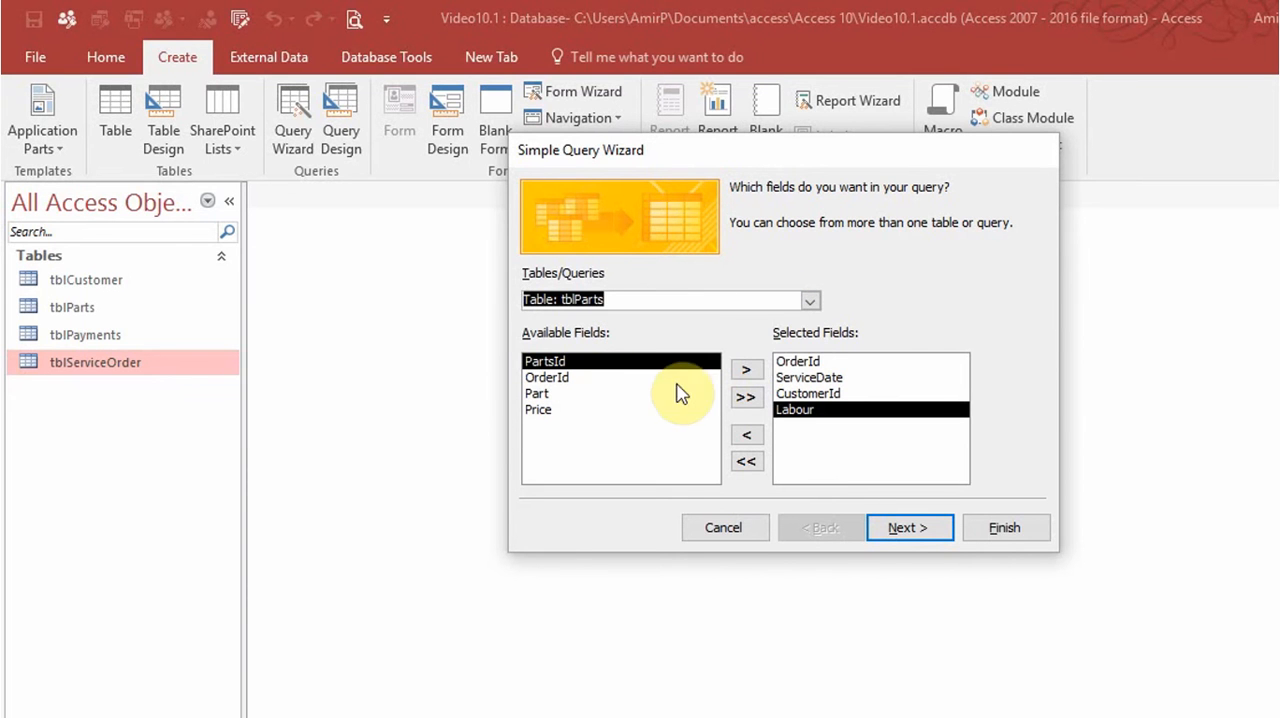
left_click(748, 376)
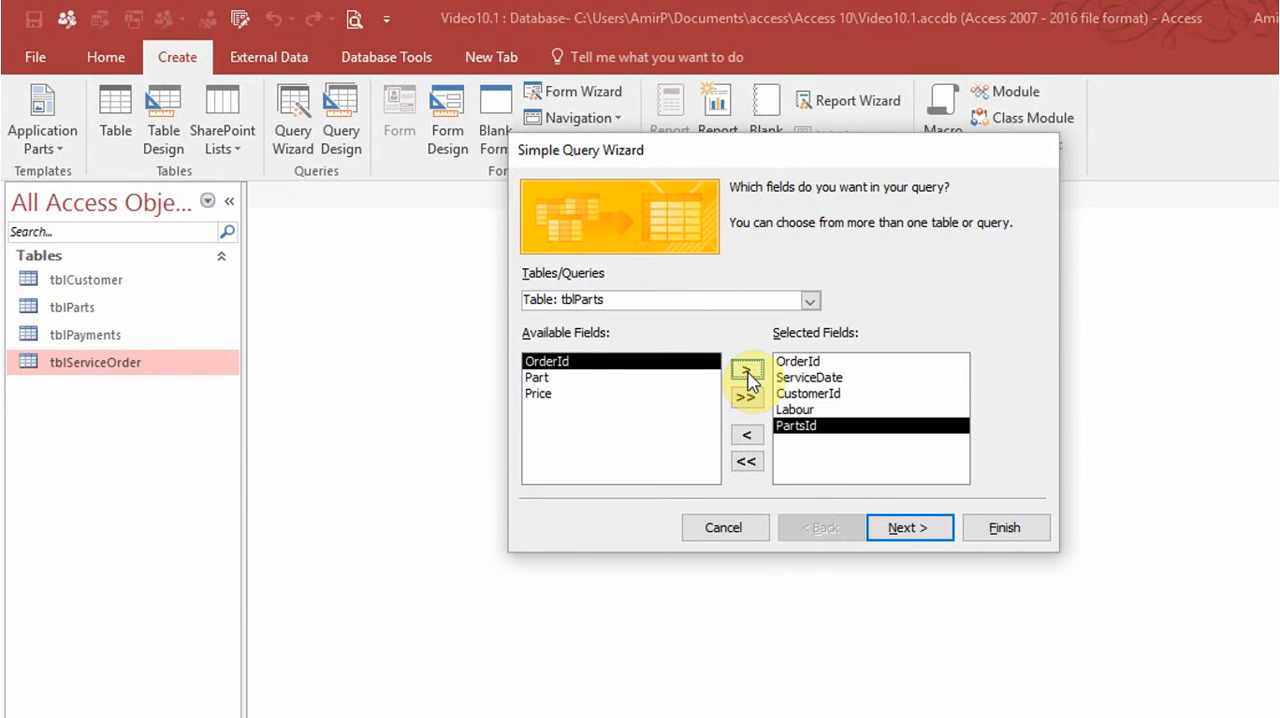
left_click(590, 379)
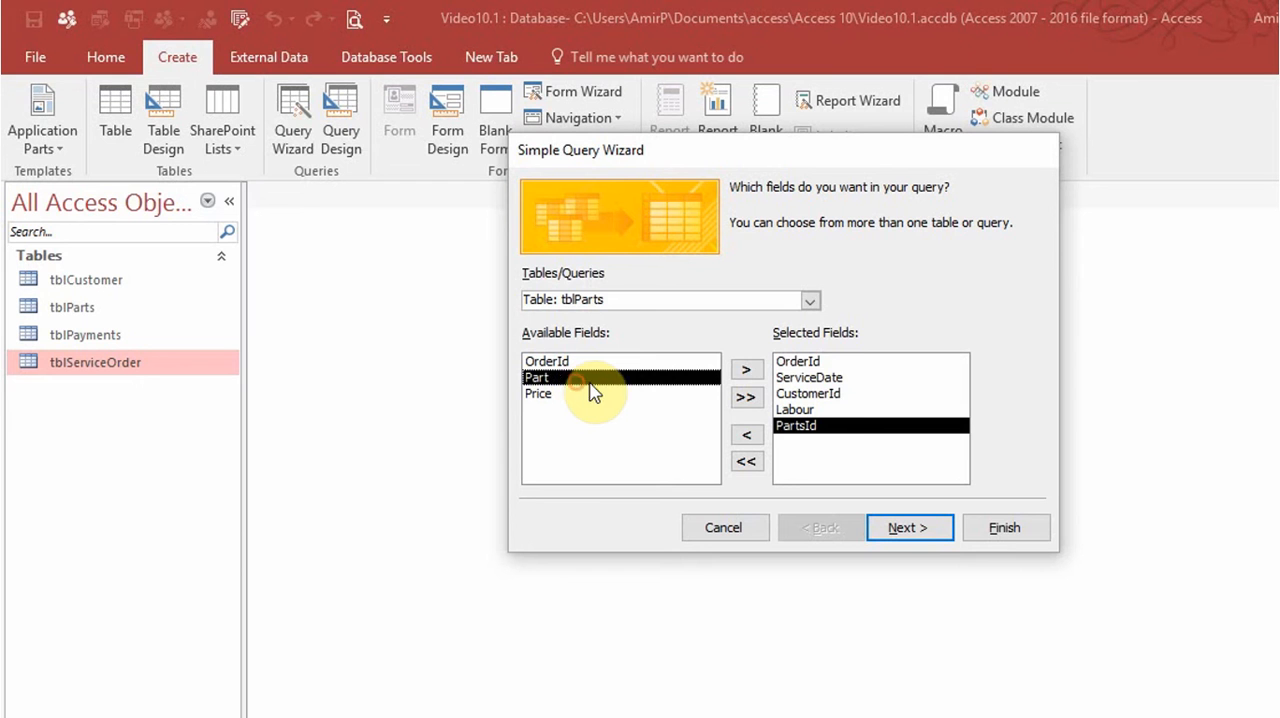
left_click(746, 369)
left_click(748, 370)
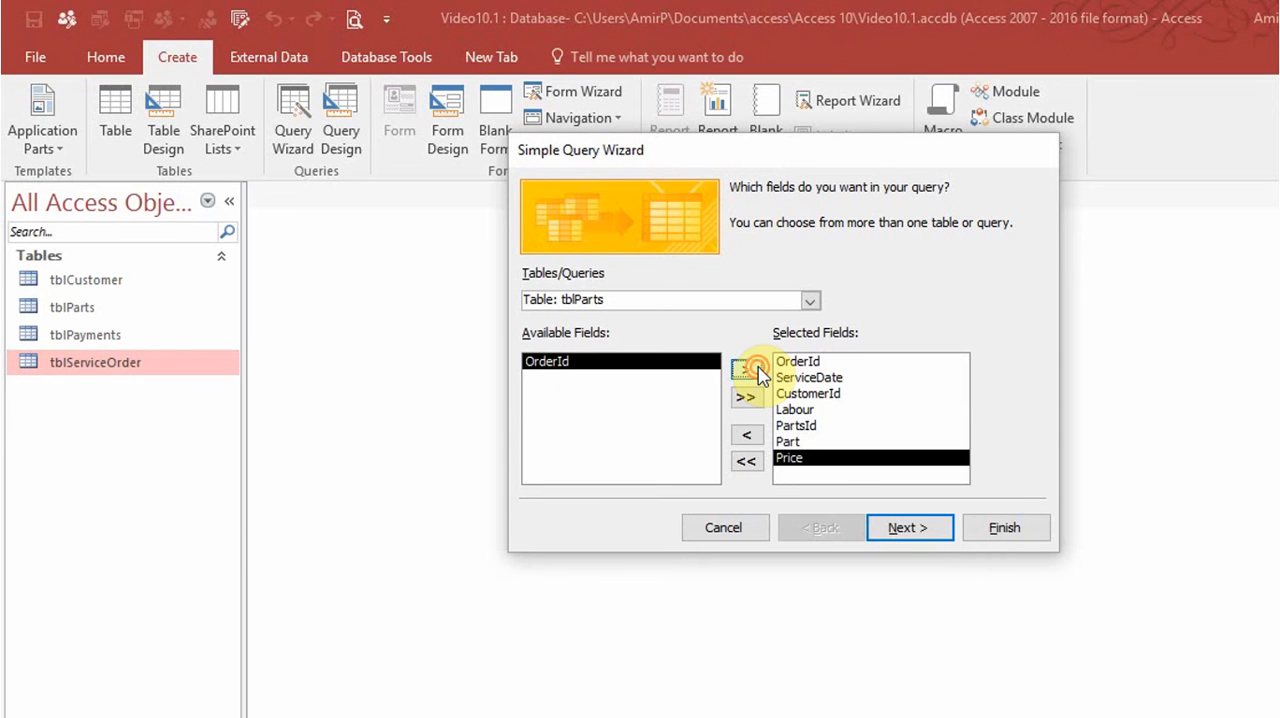
Title the query qryServiceParts and finish the wizard with the option to modify the query design.
left_click(916, 536)
left_click(917, 538)
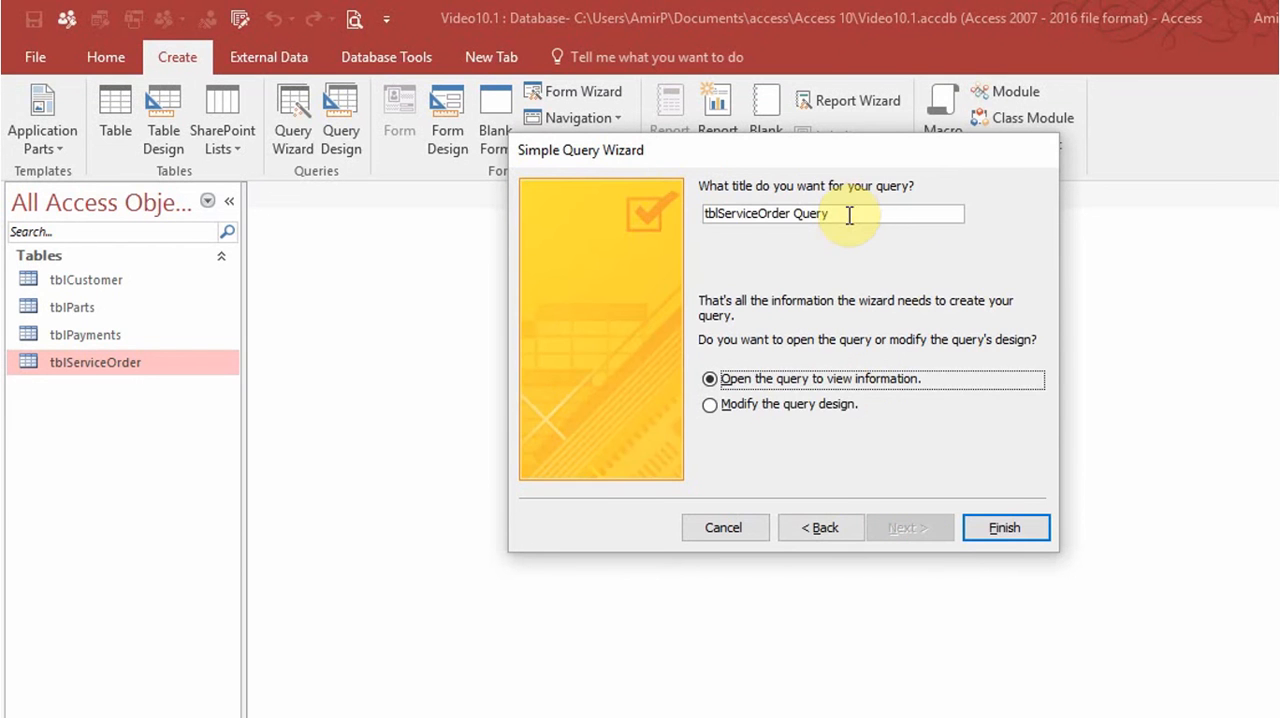
left_click_drag(849, 212, 662, 207)
type("w")
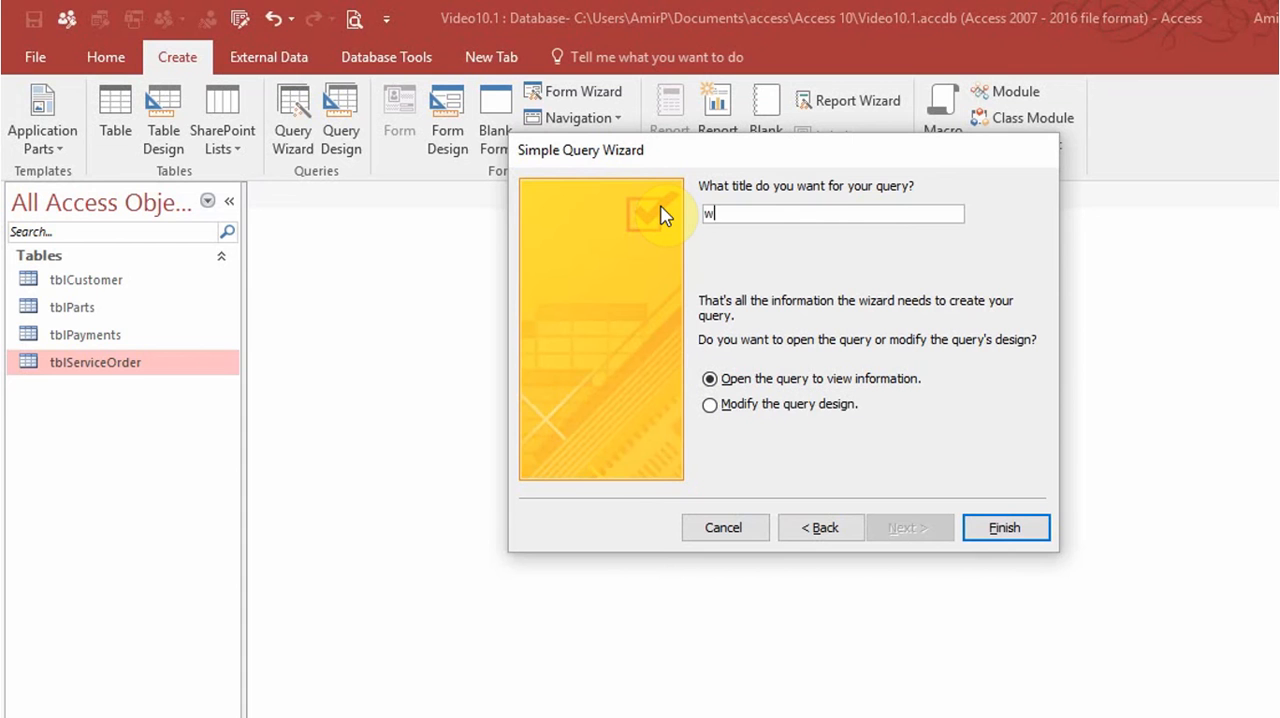
type("qryServiceParts")
left_click(712, 405)
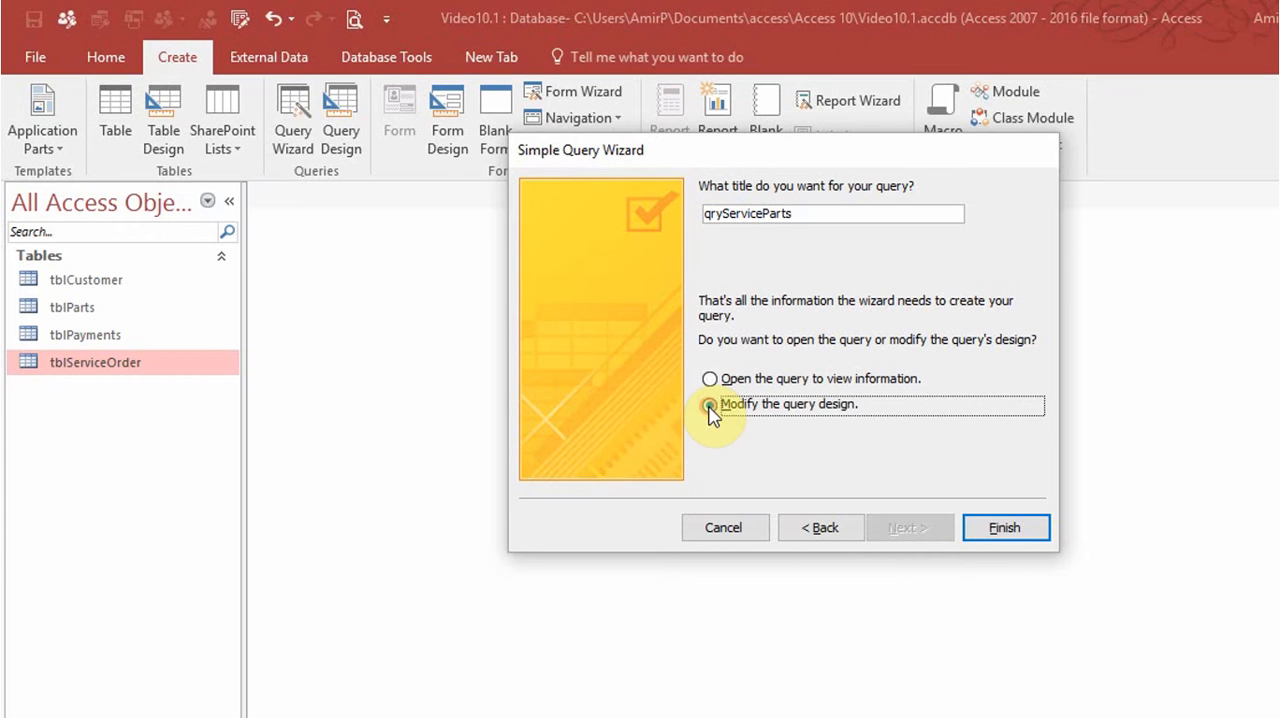
left_click(1020, 538)
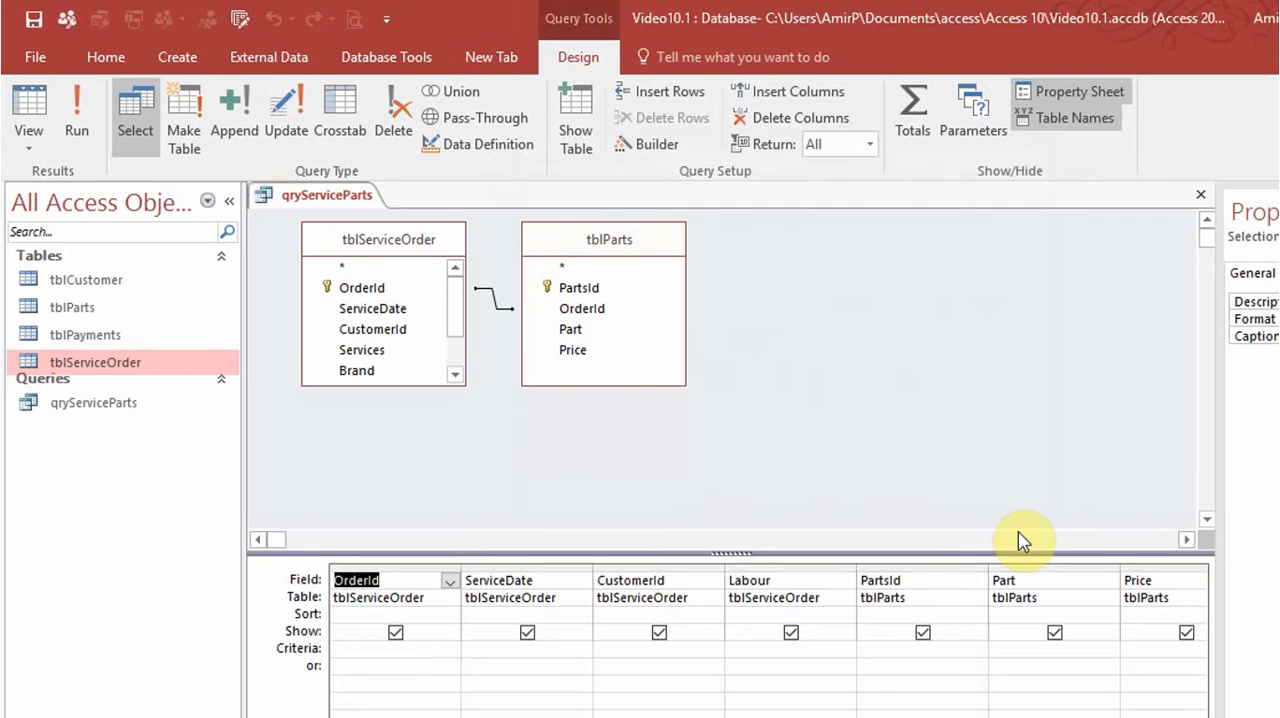
Set the OrderId field's criteria to the parameter prompt [Enter Order Id].
left_click(365, 652)
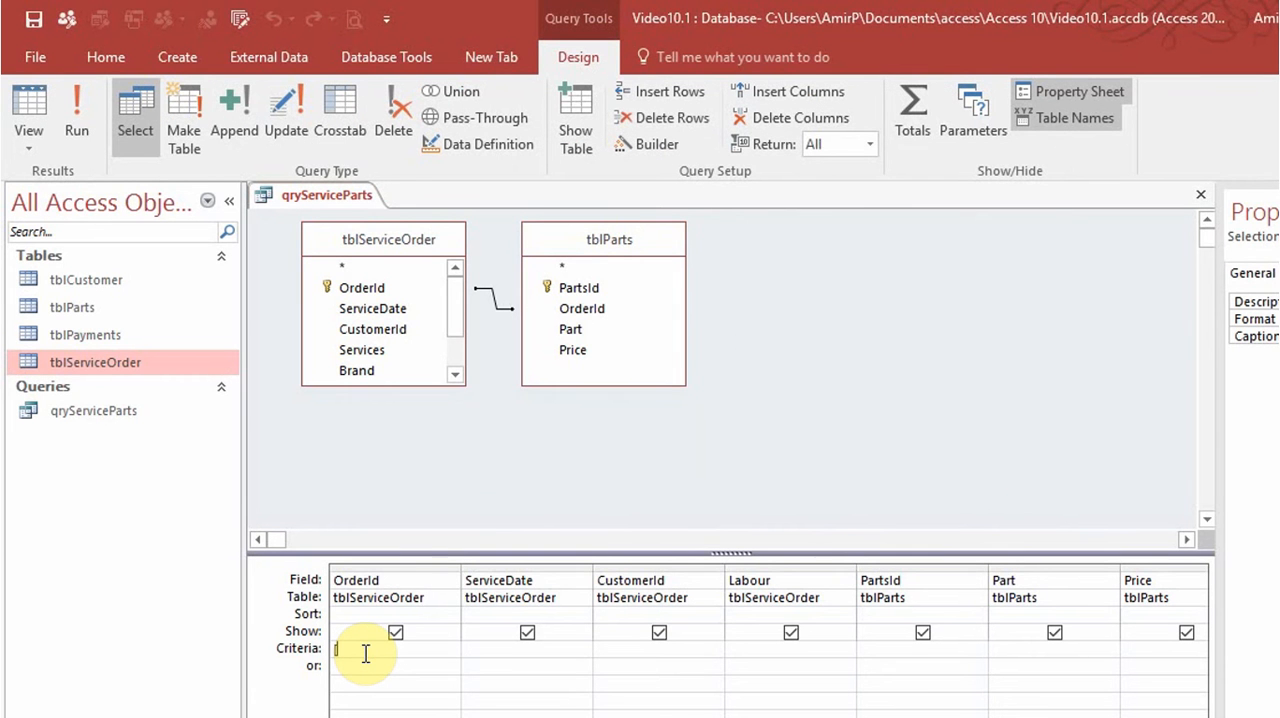
type("[Enter Ordd")
type("r Id")
Test qryServiceParts by running it for the first and second orders, and close it, saving its design.
left_click(72, 138)
type("1")
key("Return")
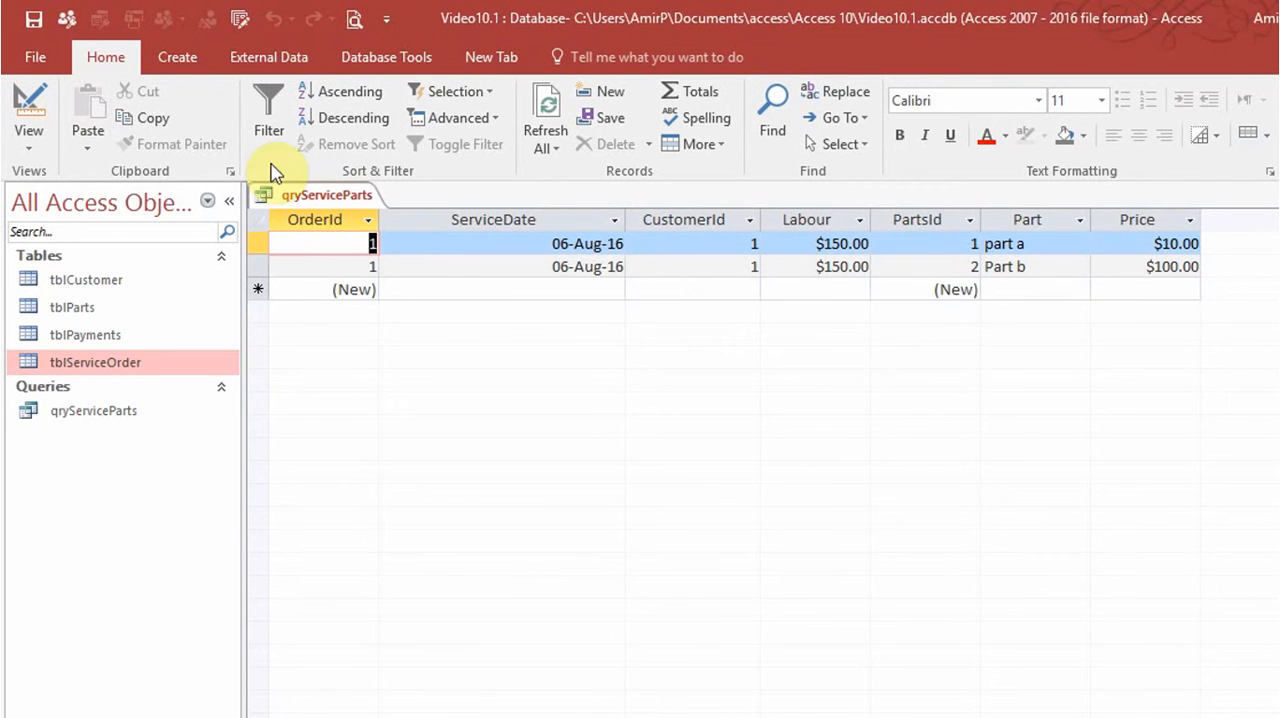
left_click(18, 98)
left_click(77, 102)
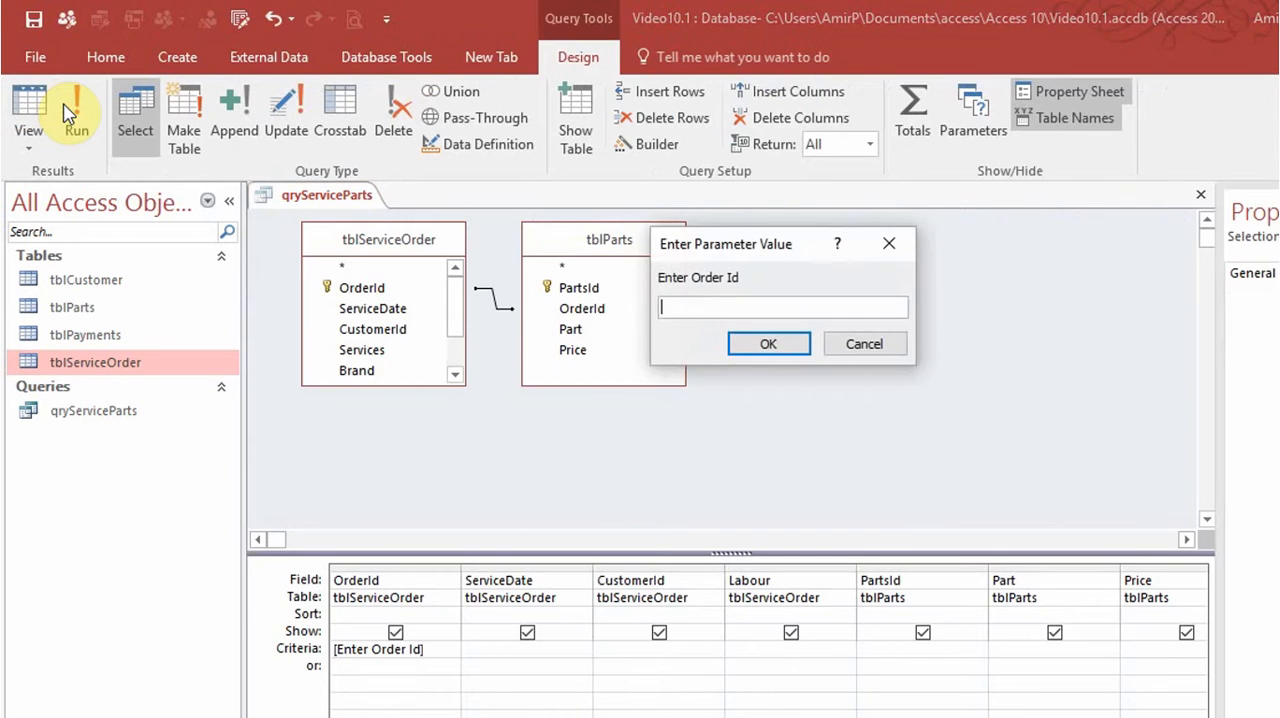
type("2")
key("Return")
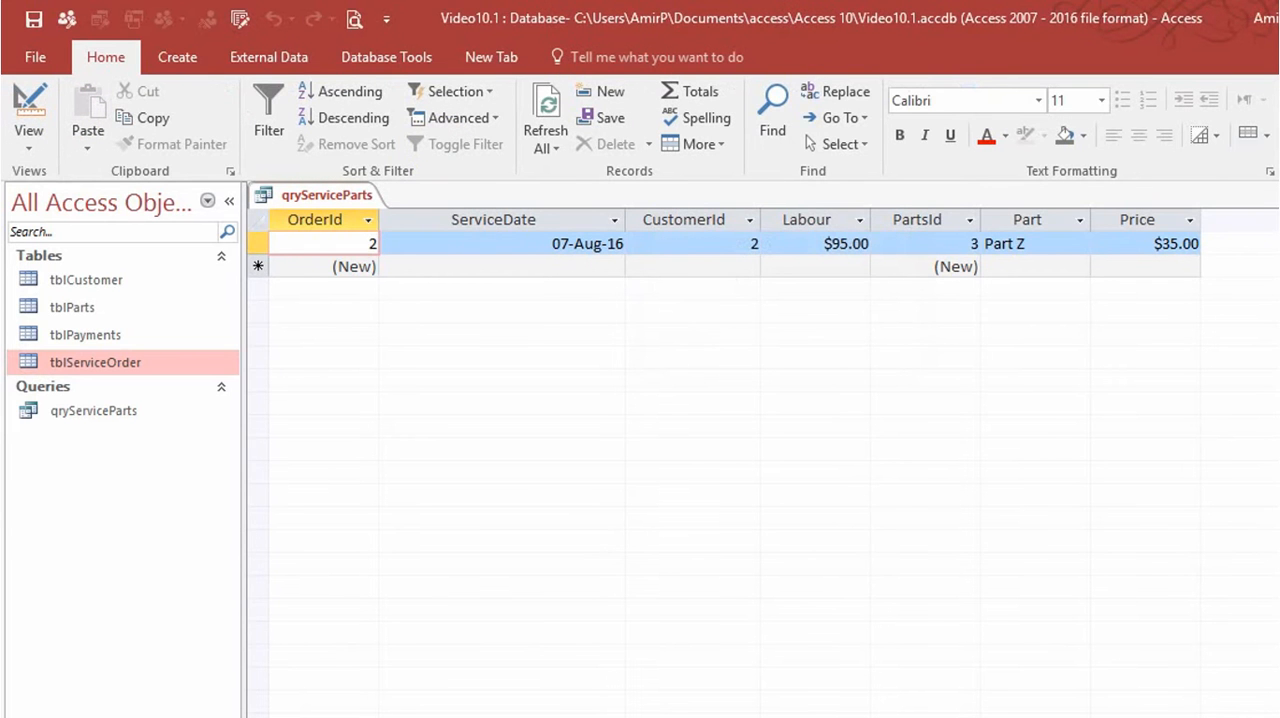
key("ctrl+w")
left_click(711, 491)
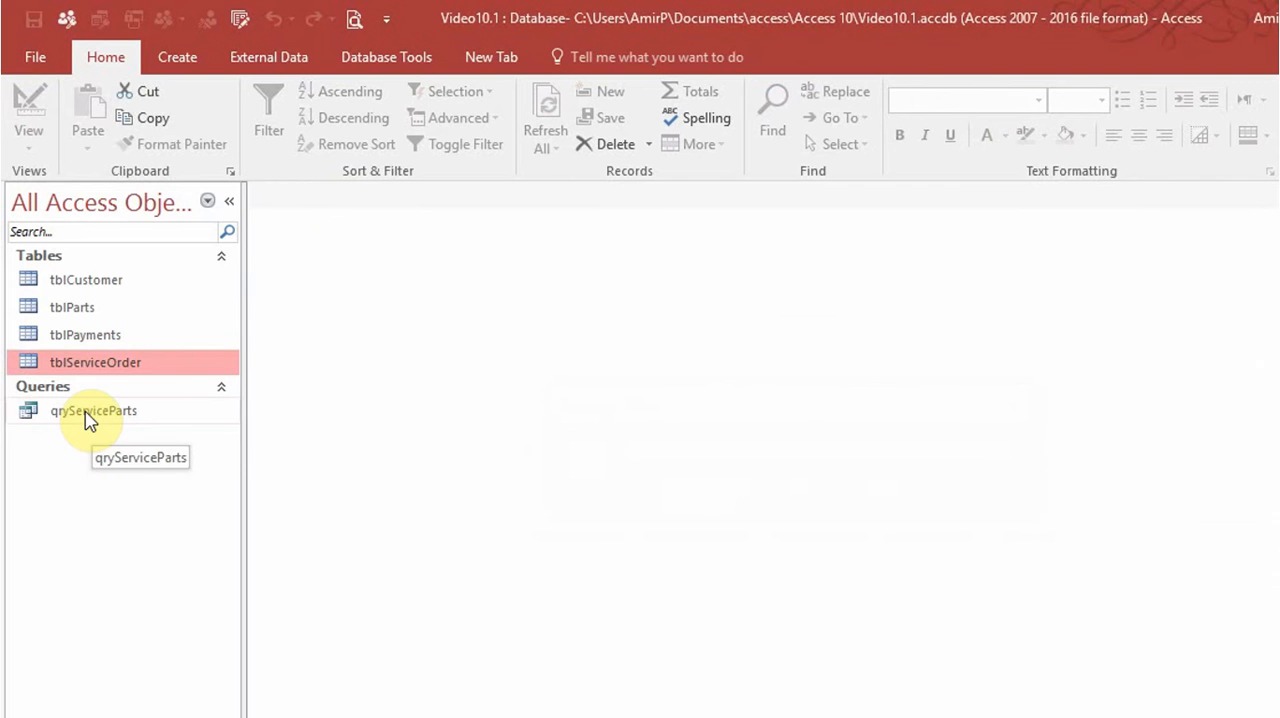
Start a simple wizard query on tblPayments and include all of the table's fields.
left_click(96, 337)
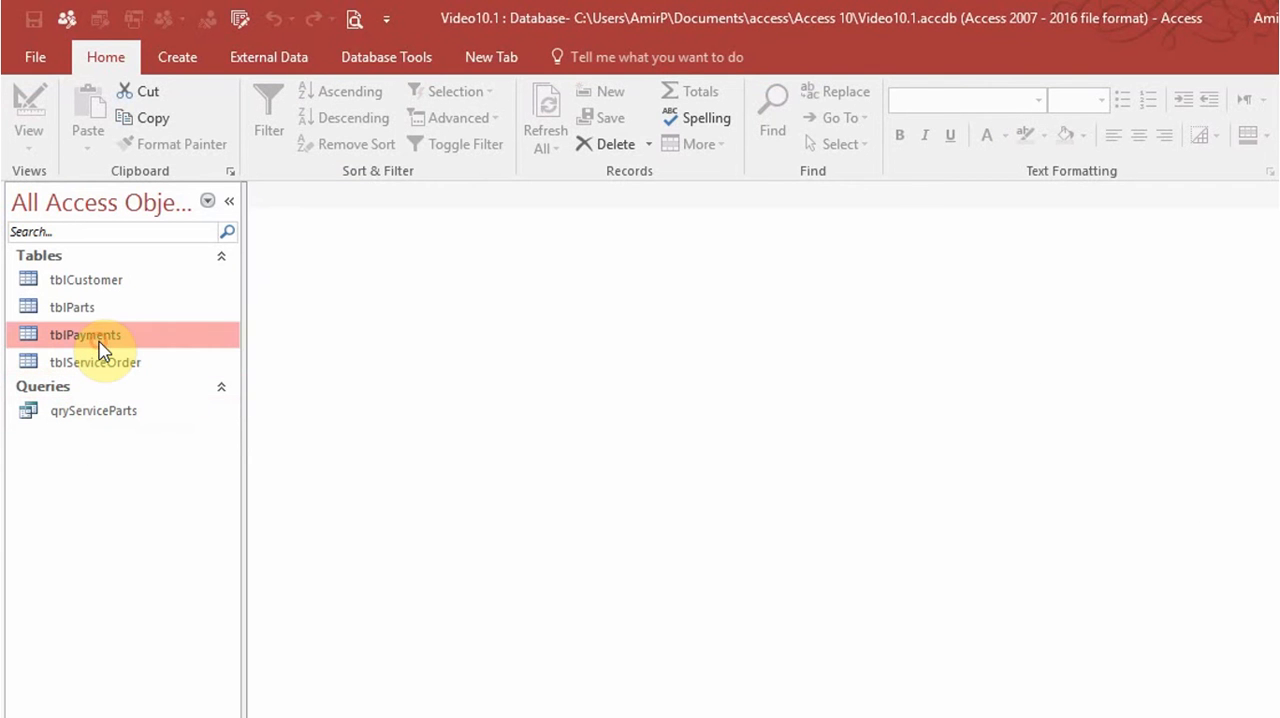
left_click(199, 60)
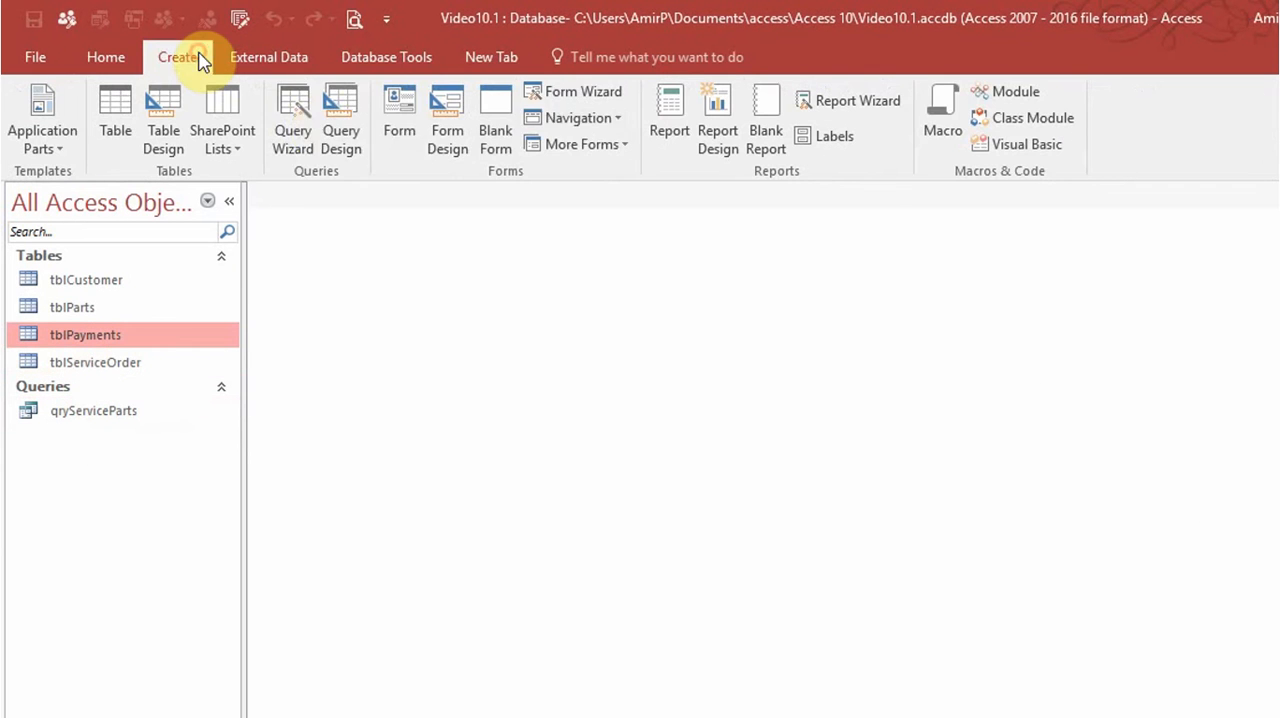
left_click(306, 131)
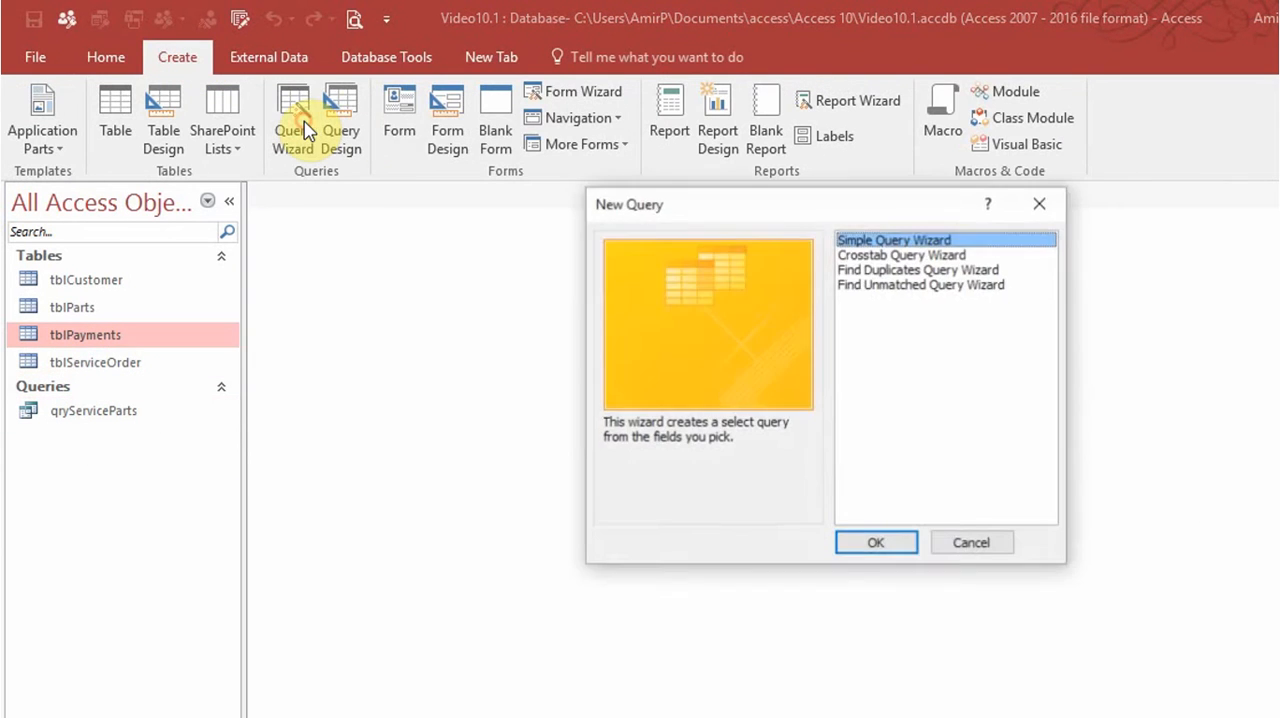
left_click(876, 545)
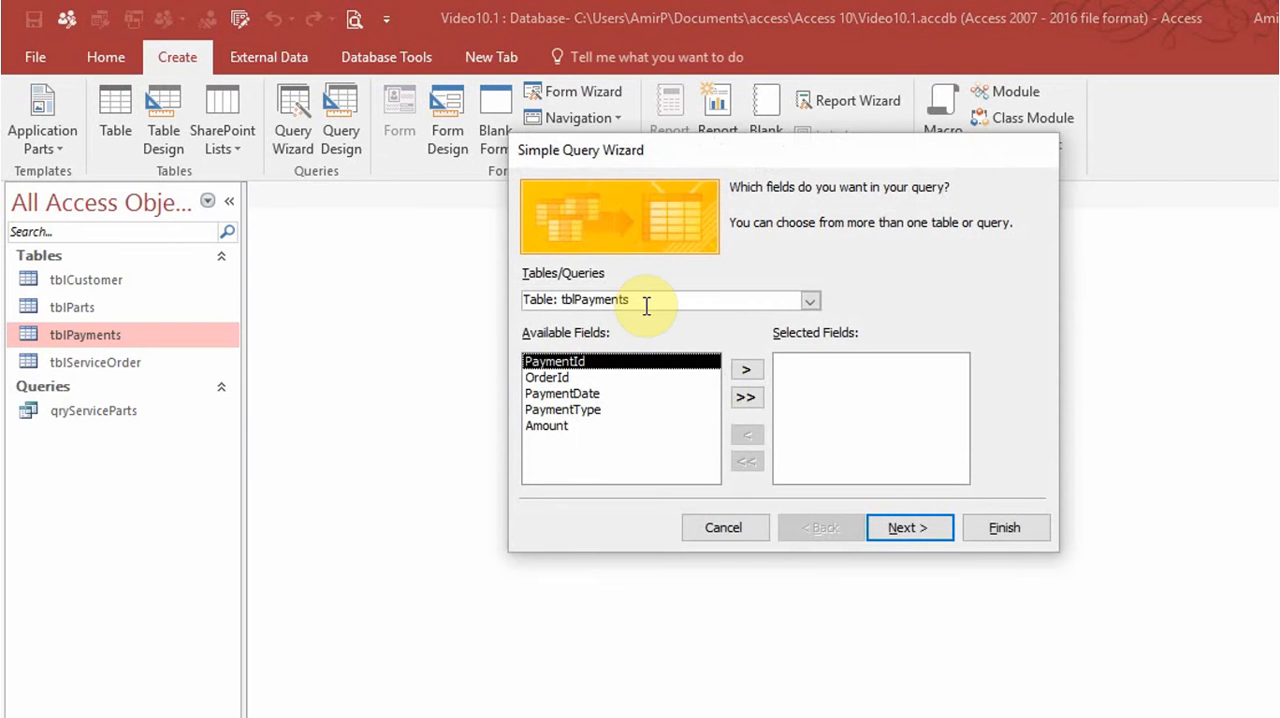
left_click(745, 397)
left_click(929, 529)
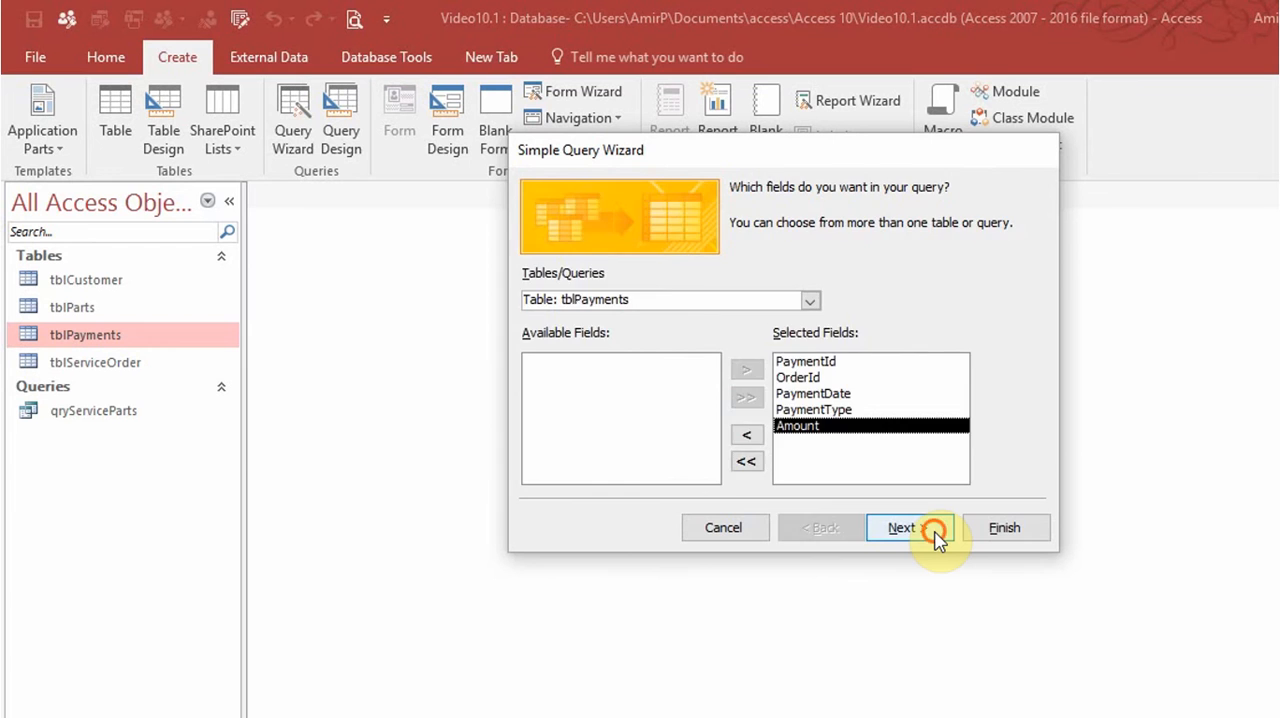
left_click(932, 535)
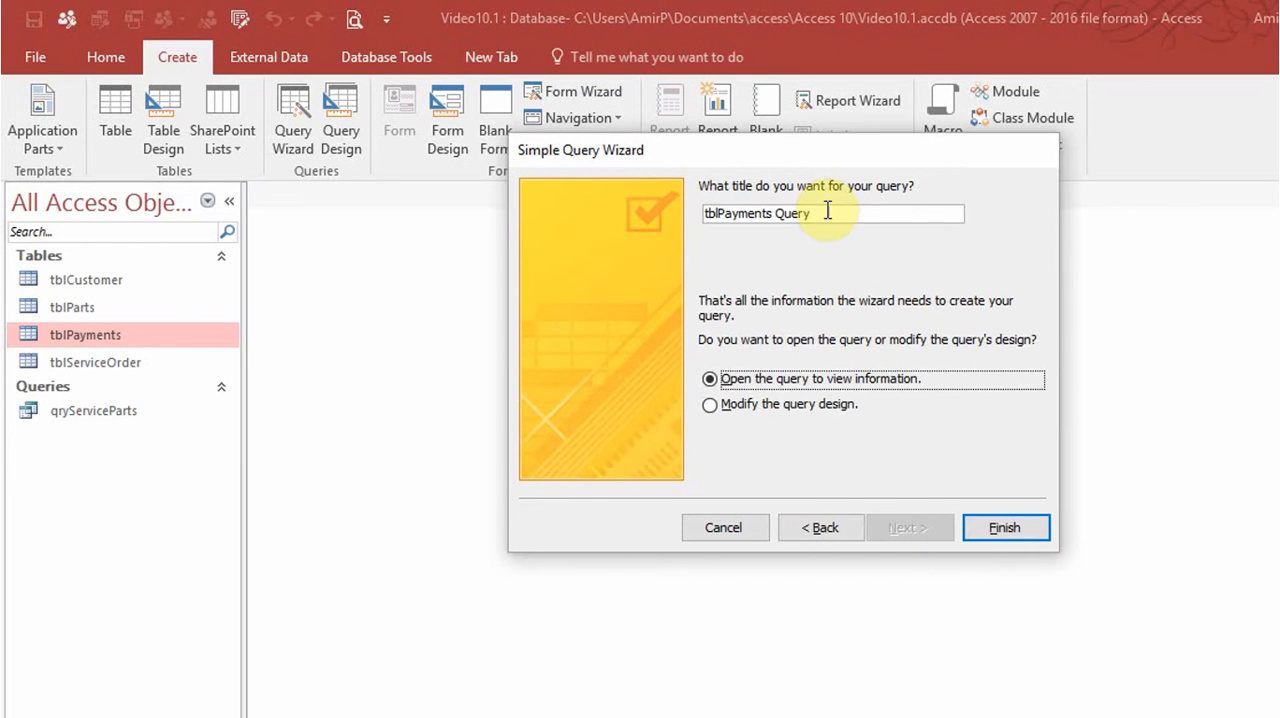
Title the query qryPayments, finish the wizard with the query opened for viewing, and close its datasheet.
left_click_drag(828, 212, 663, 209)
type("wr")
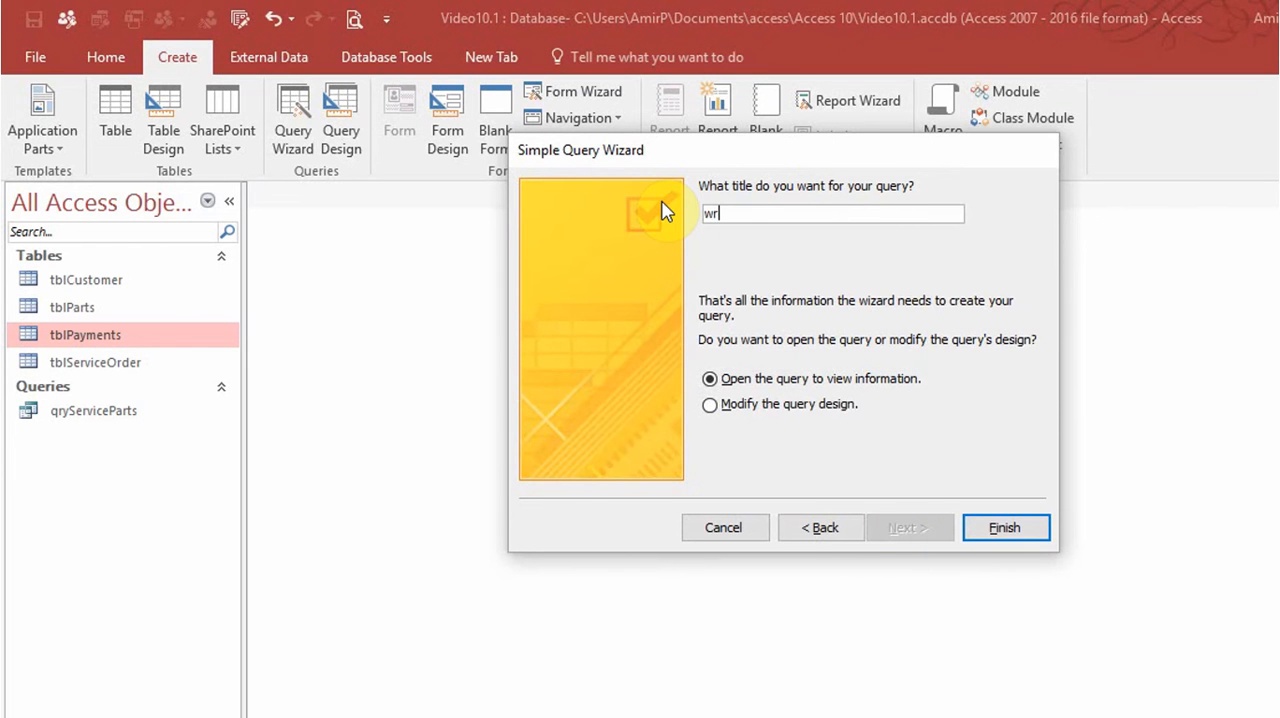
key("BackSpace")
key("BackSpace")
type("qryPayments")
left_click(1003, 527)
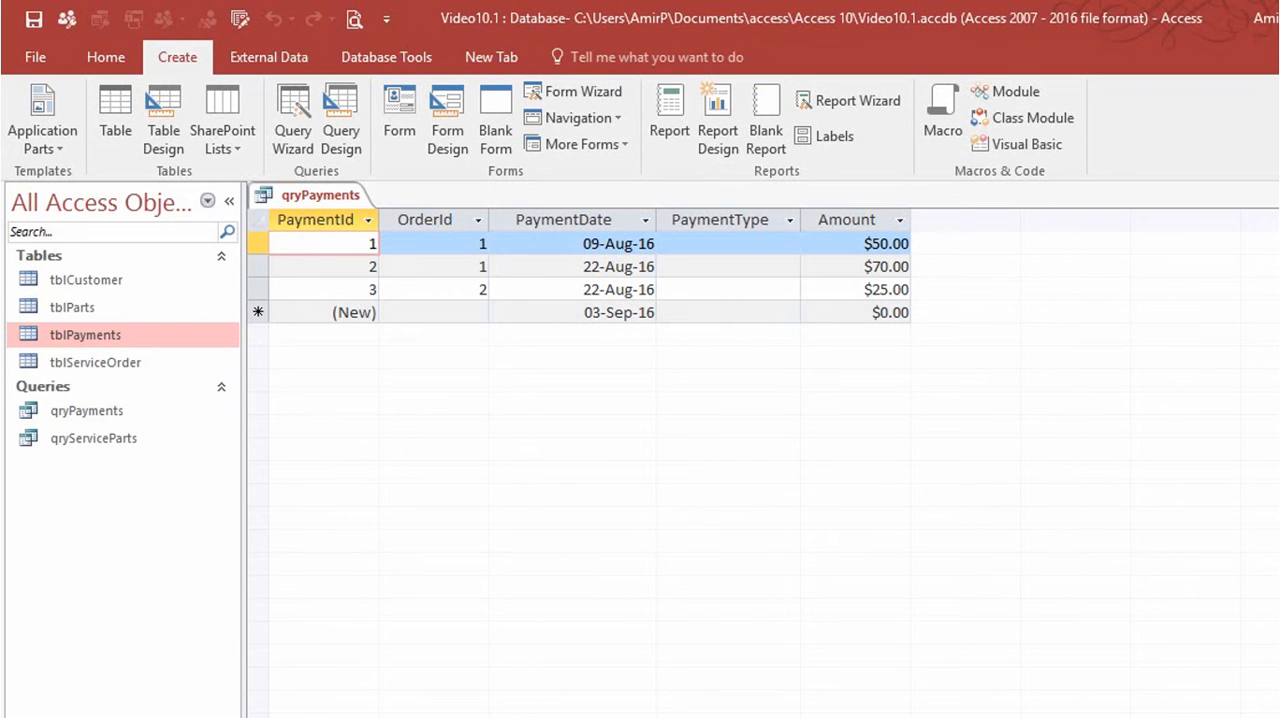
key("ctrl+w")
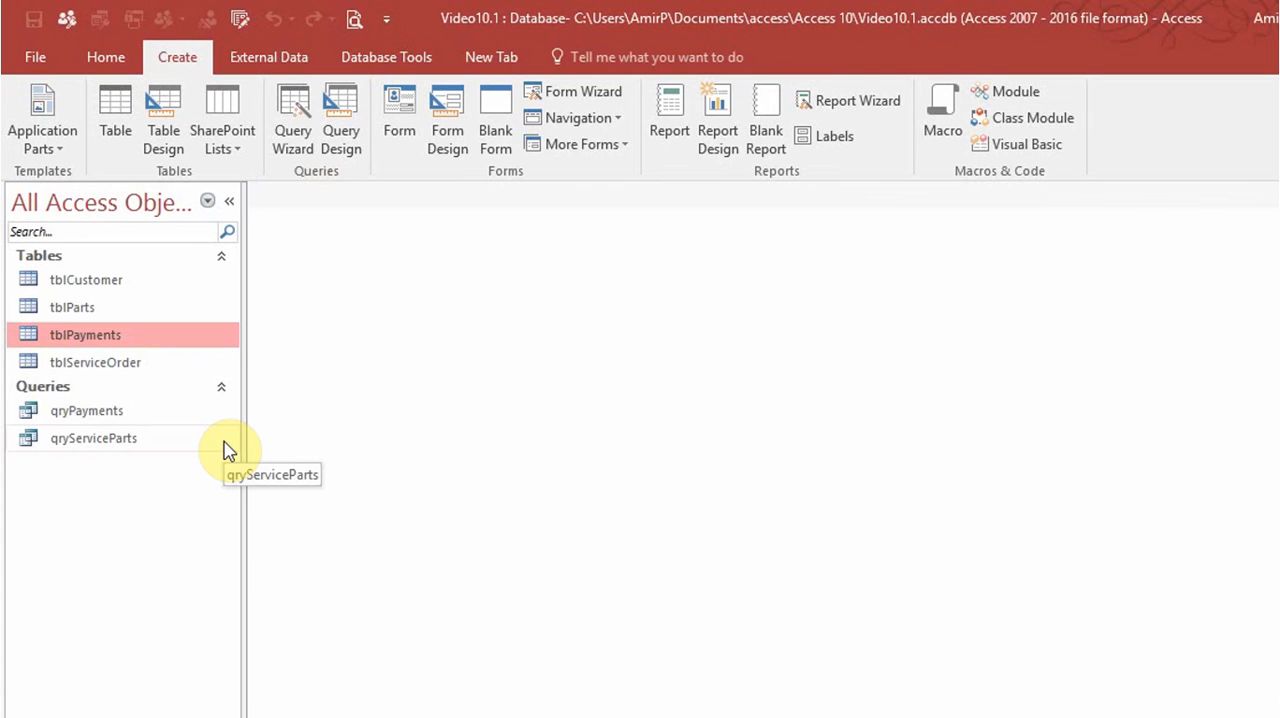
Start a wizard report on qryPayments with all its fields, no grouping or sorting, in tabular layout and portrait orientation.
left_click(118, 422)
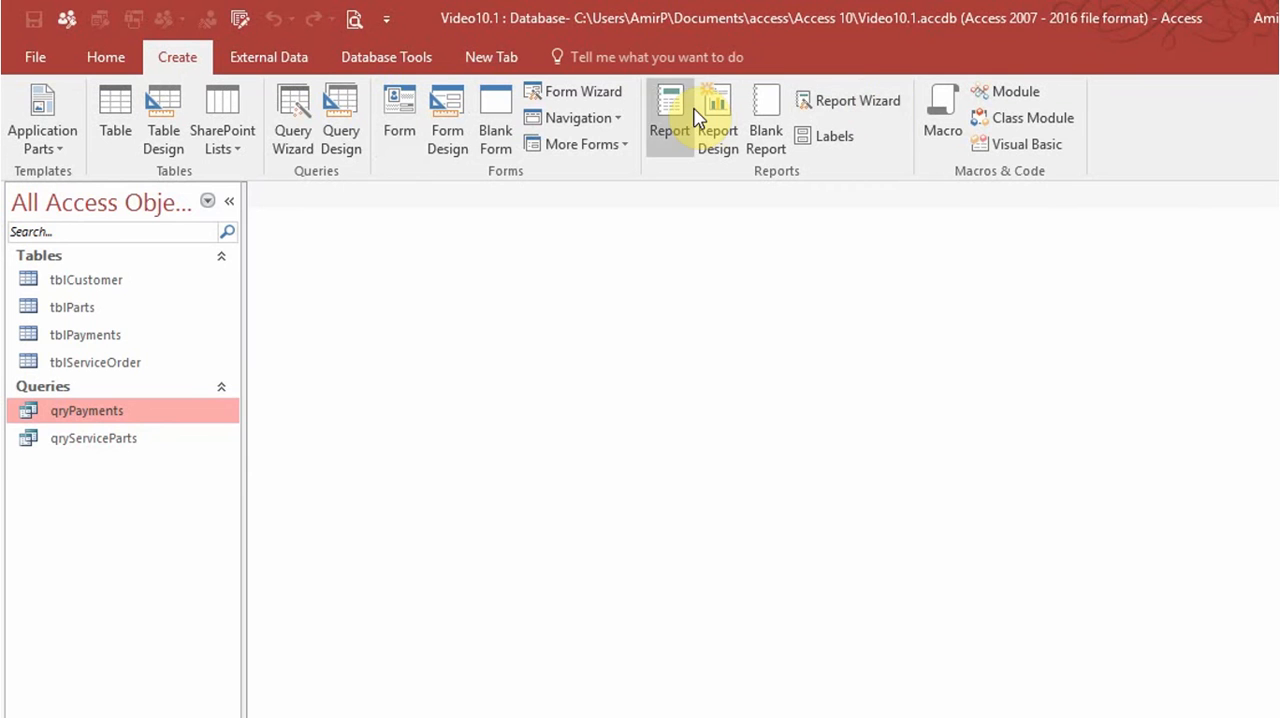
left_click(845, 100)
left_click(746, 399)
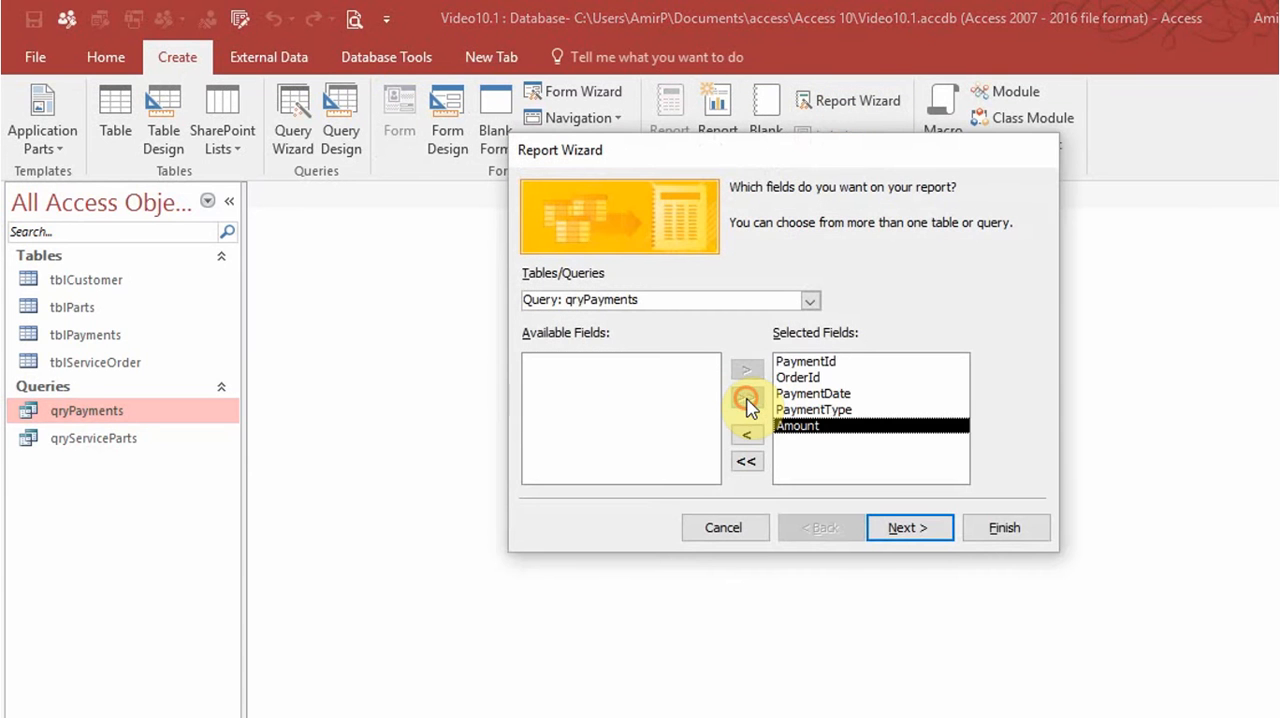
left_click(906, 527)
left_click(920, 531)
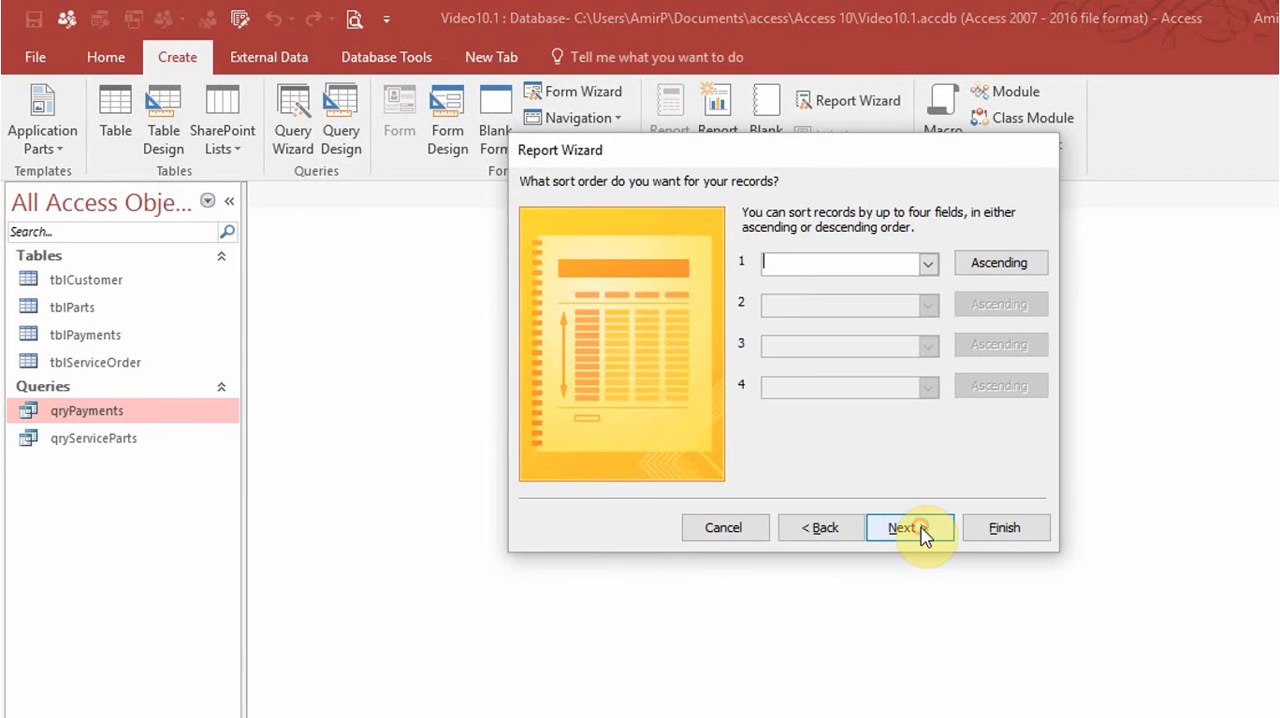
left_click(921, 528)
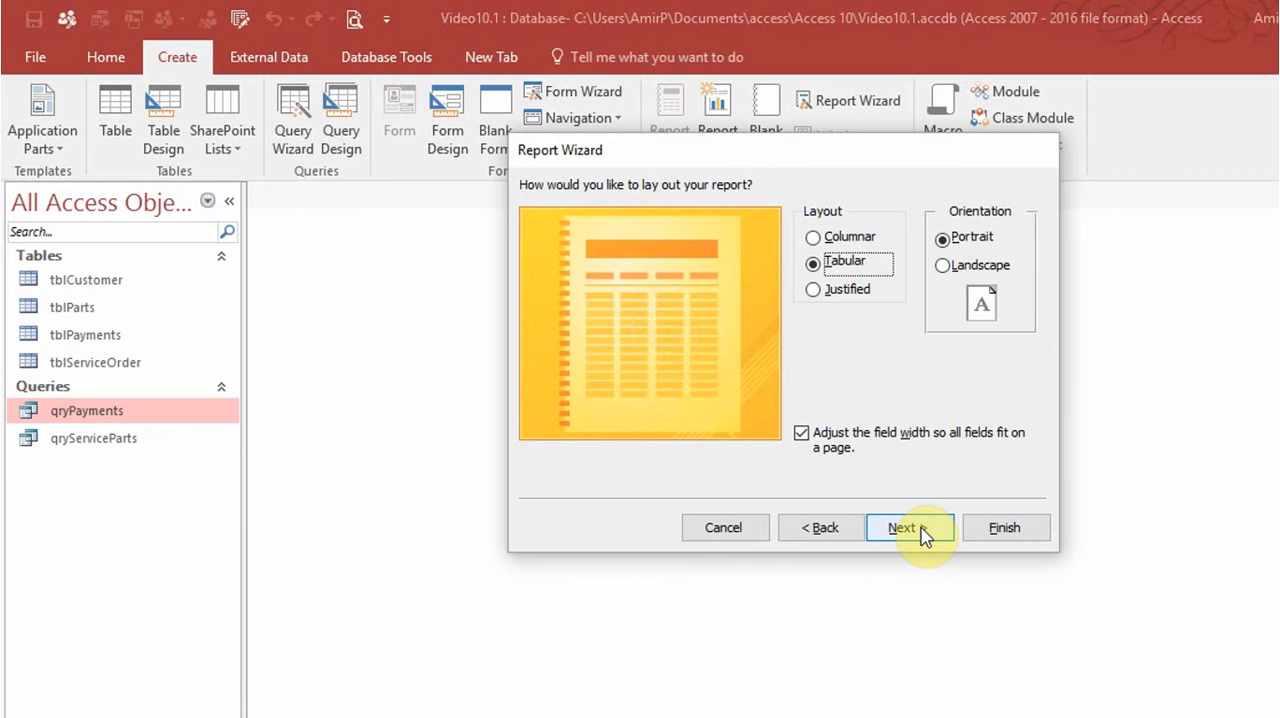
left_click(922, 531)
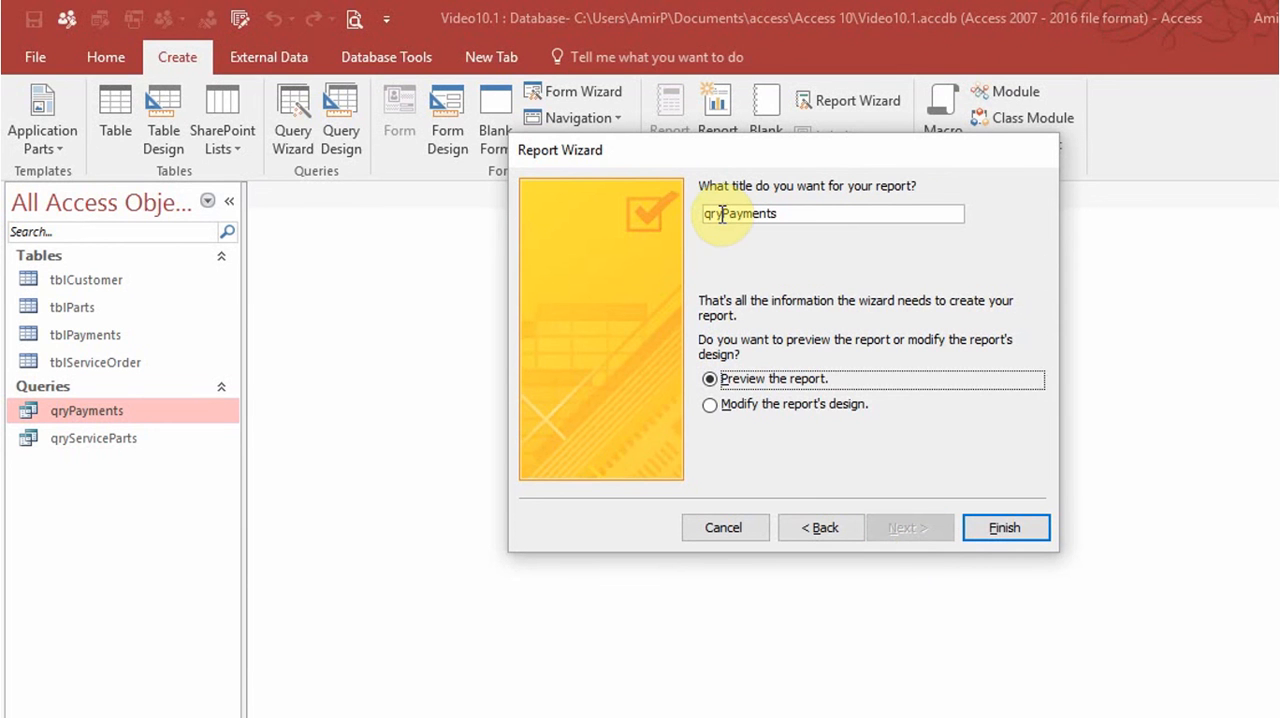
Title the report rptPayments and finish the wizard with the report opened in preview.
left_click_drag(722, 213, 688, 220)
key("BackSpace")
type("rpt")
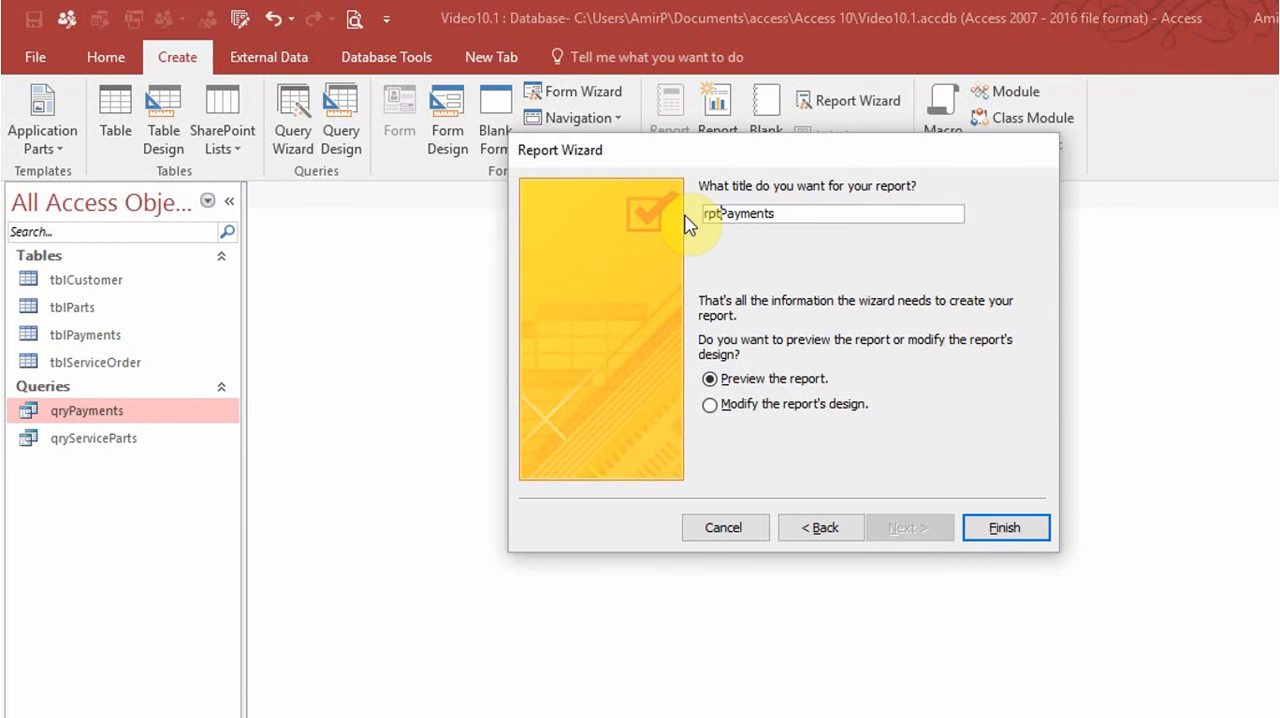
left_click(1000, 527)
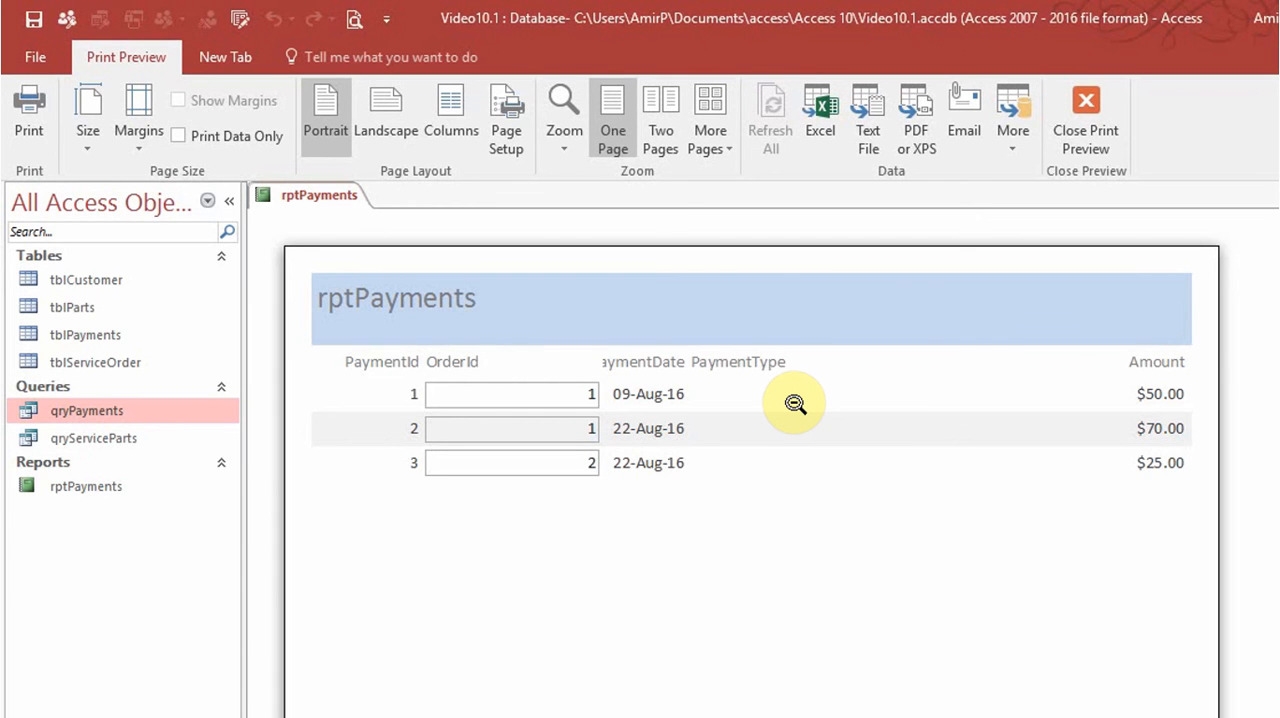
Close the print preview and add a Sum total of the Amount field to the payments report.
left_click(1085, 118)
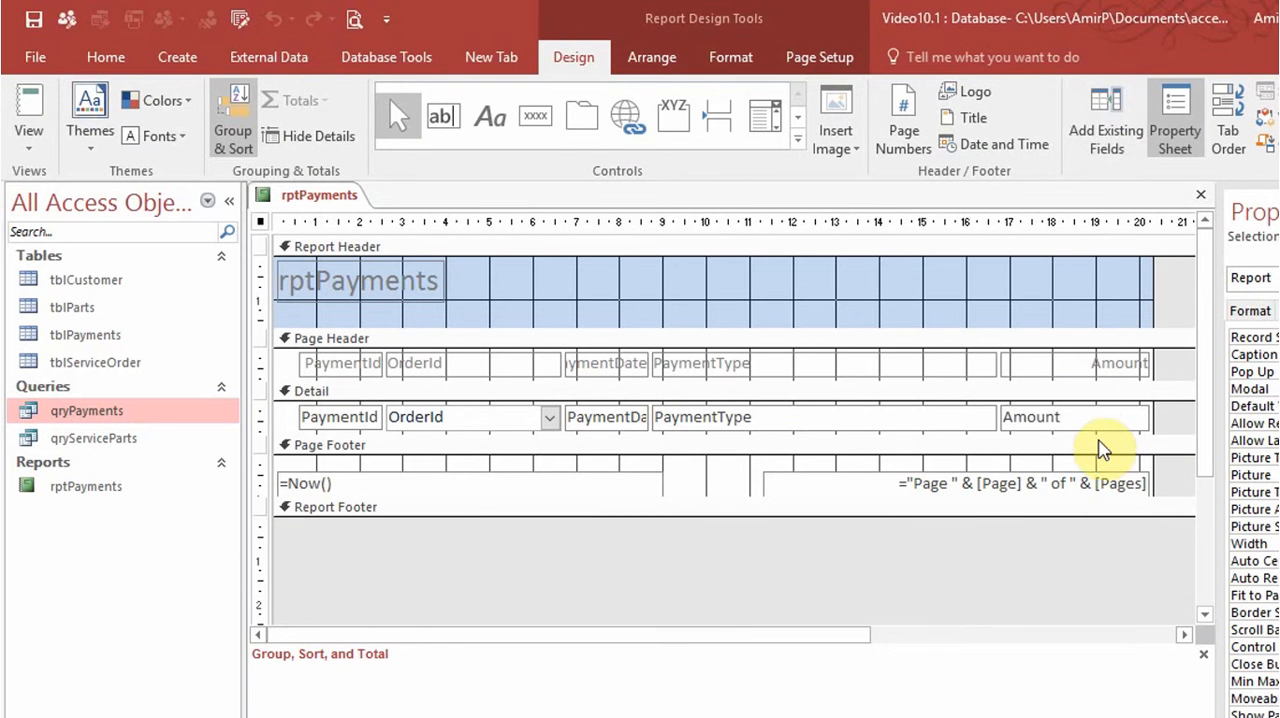
left_click(1094, 421)
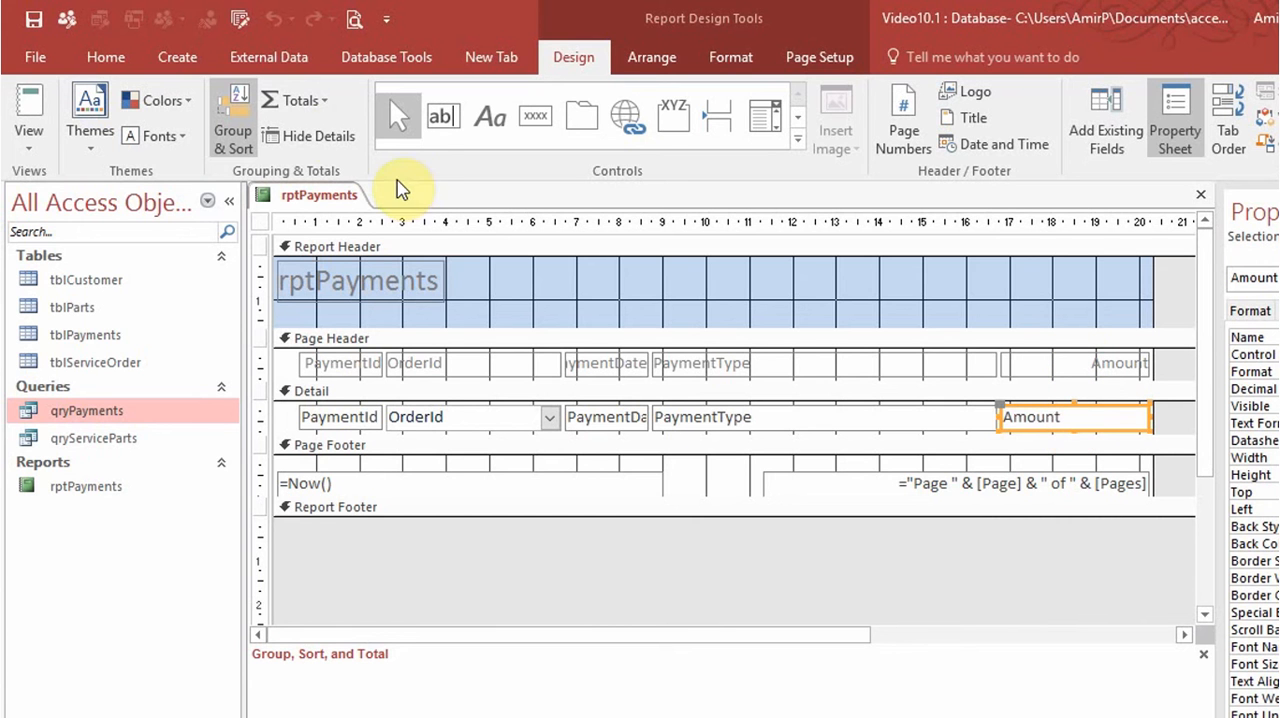
left_click(305, 100)
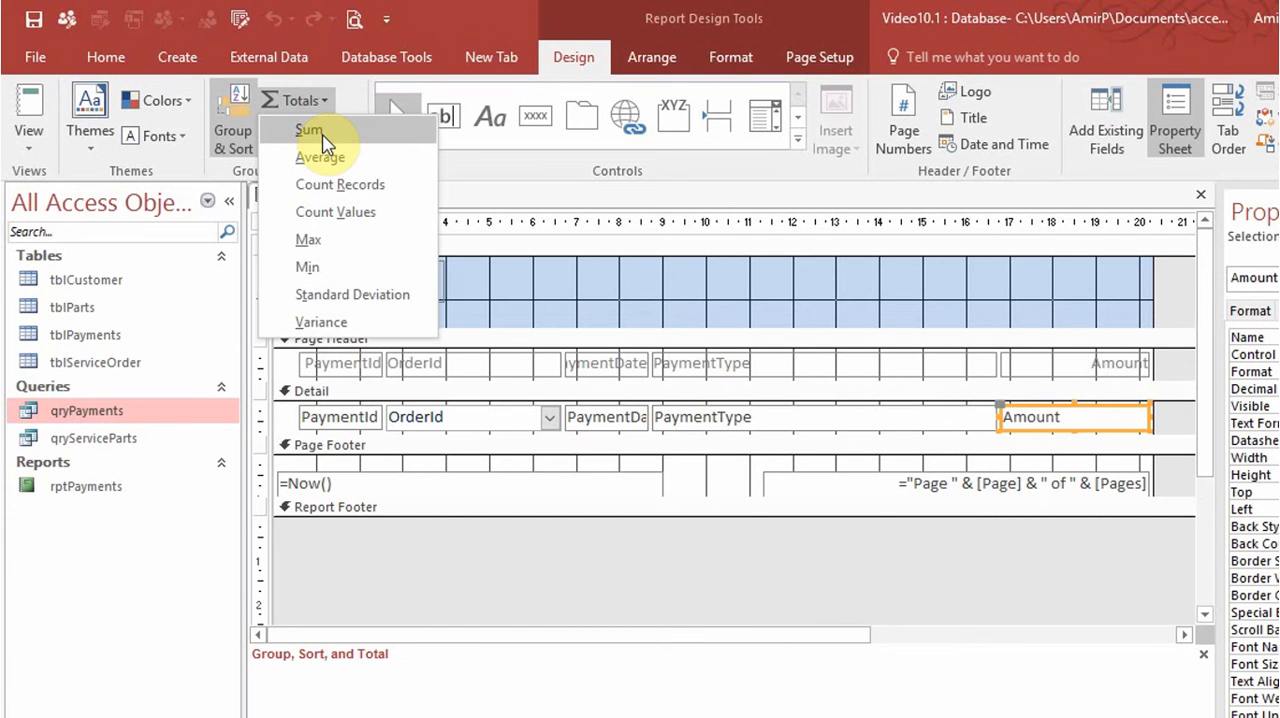
left_click(322, 133)
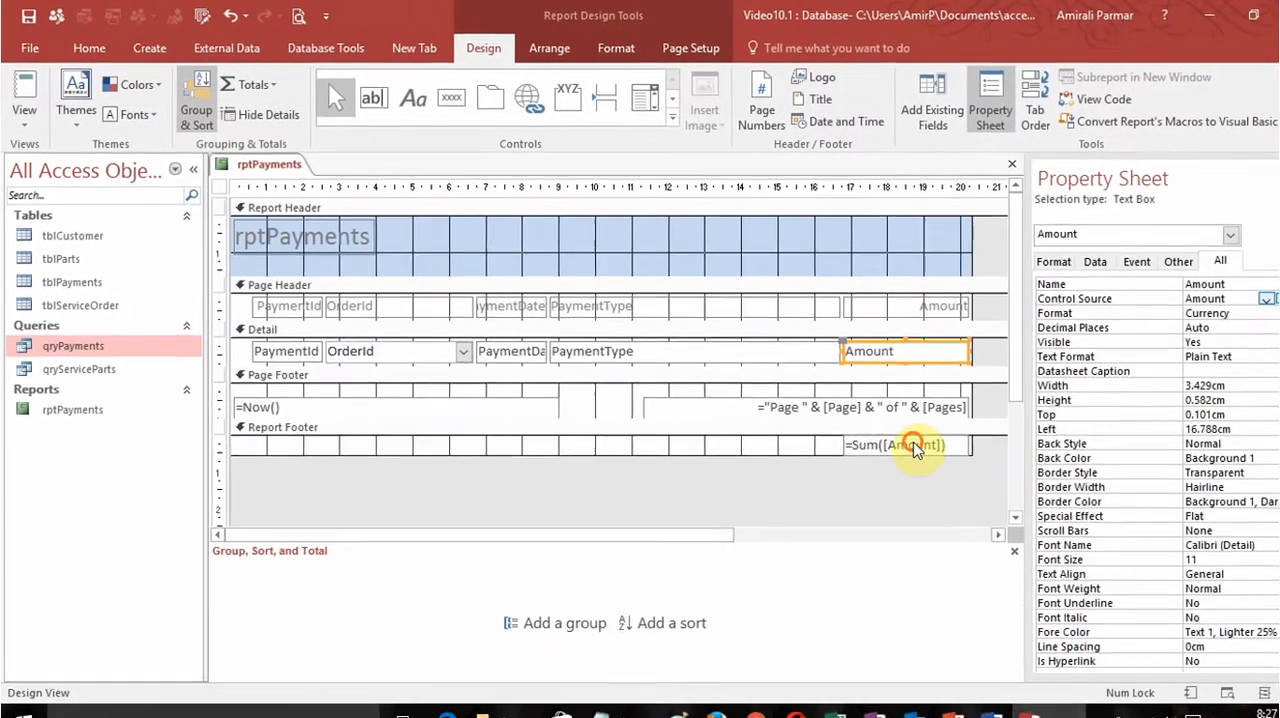
Name the report footer's sum text box TotalPayments, and check the payments report in Report View before closing it.
left_click(1083, 528)
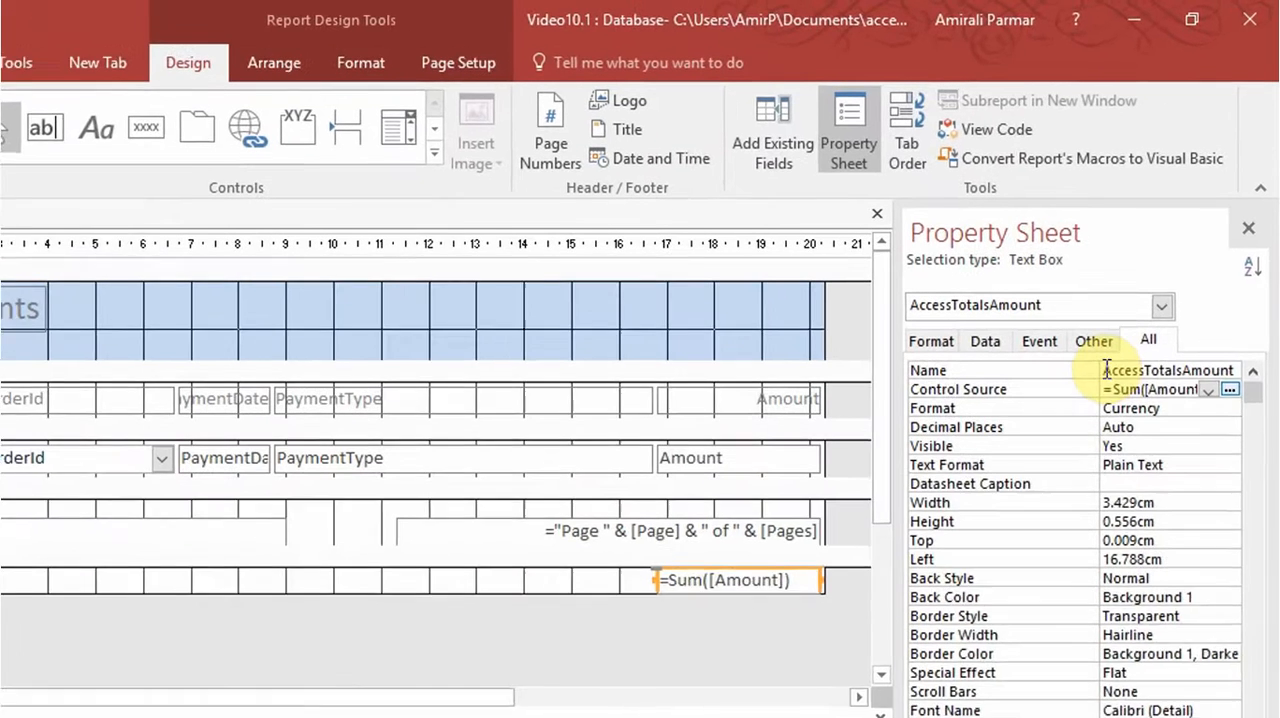
double_click(1178, 300)
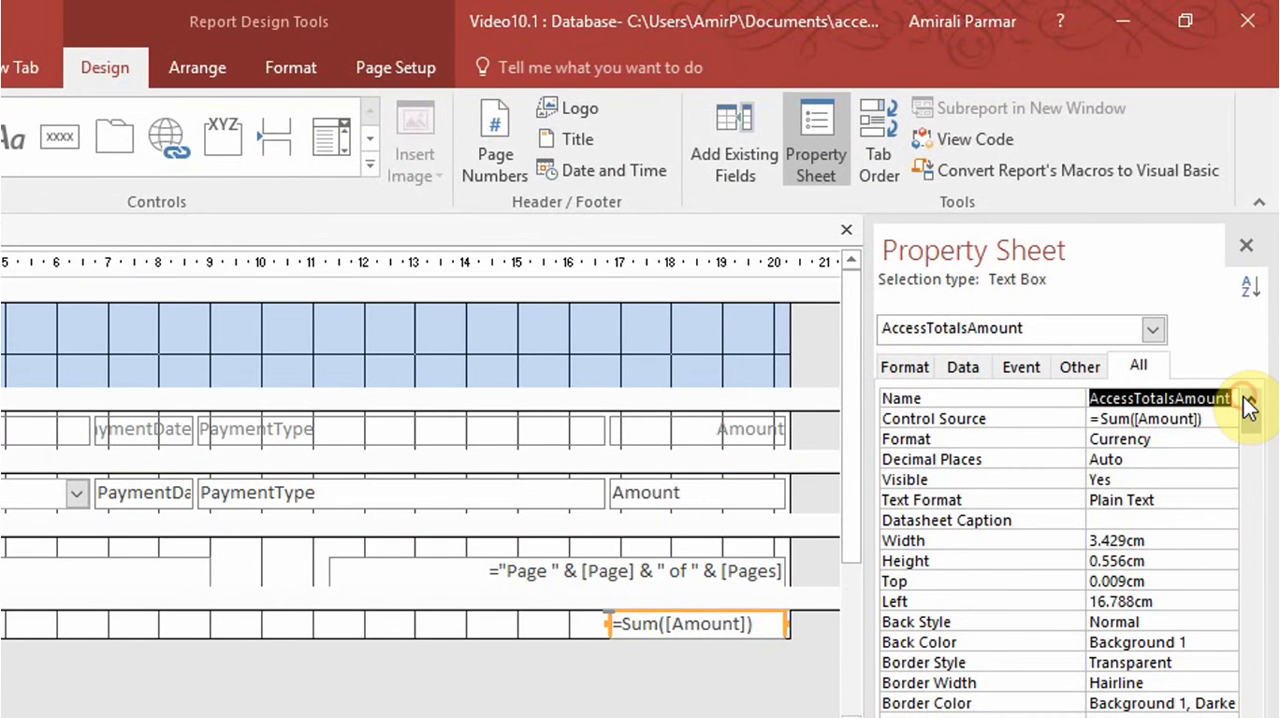
type("txtTotalPay")
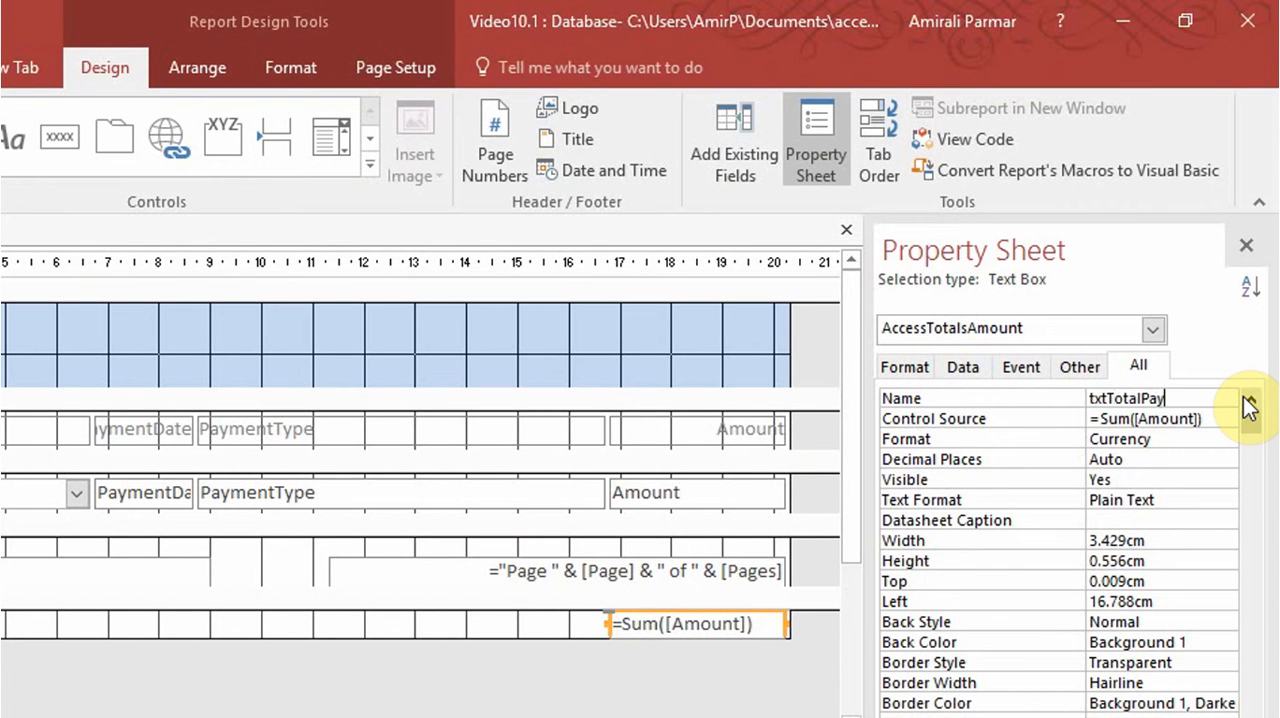
type("ment")
key("BackSpace")
key("BackSpace")
key("BackSpace")
key("BackSpace")
key("BackSpace")
key("BackSpace")
key("BackSpace")
key("BackSpace")
key("BackSpace")
key("BackSpace")
key("BackSpace")
key("BackSpace")
key("BackSpace")
key("BackSpace")
key("BackSpace")
type("total")
key("BackSpace")
key("BackSpace")
key("BackSpace")
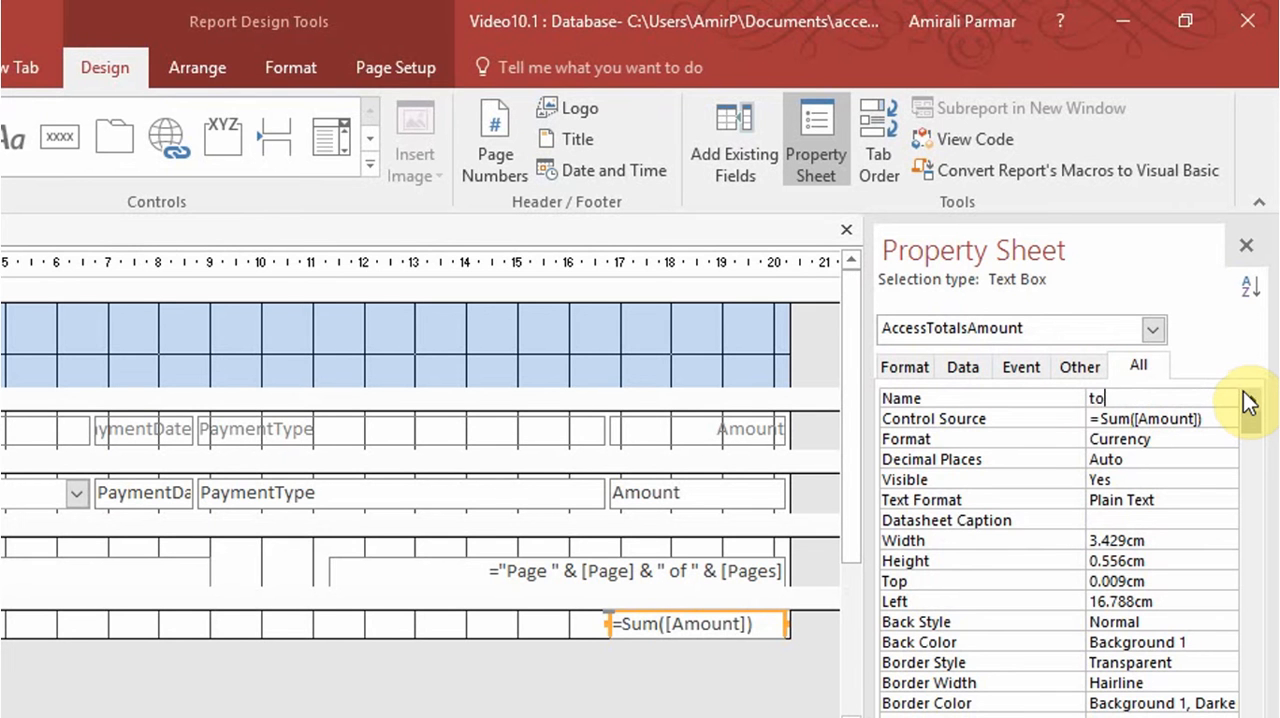
type("TotalPayments")
key("Return")
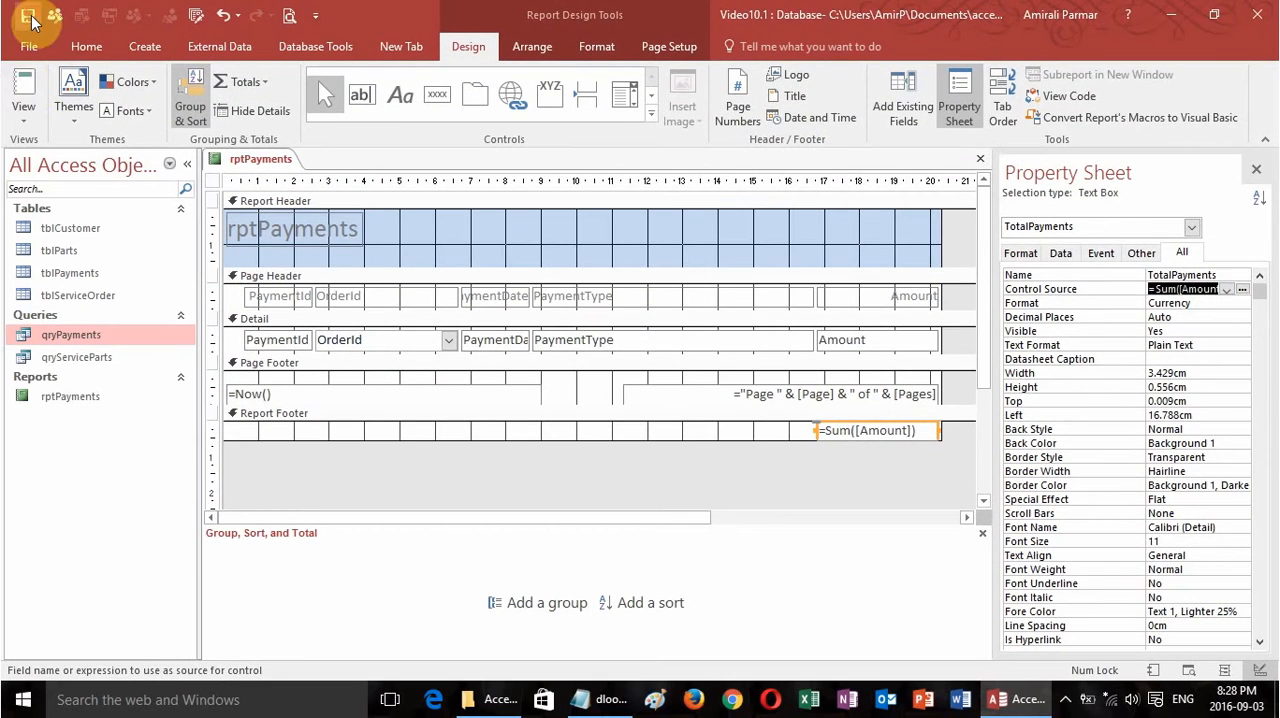
left_click(23, 88)
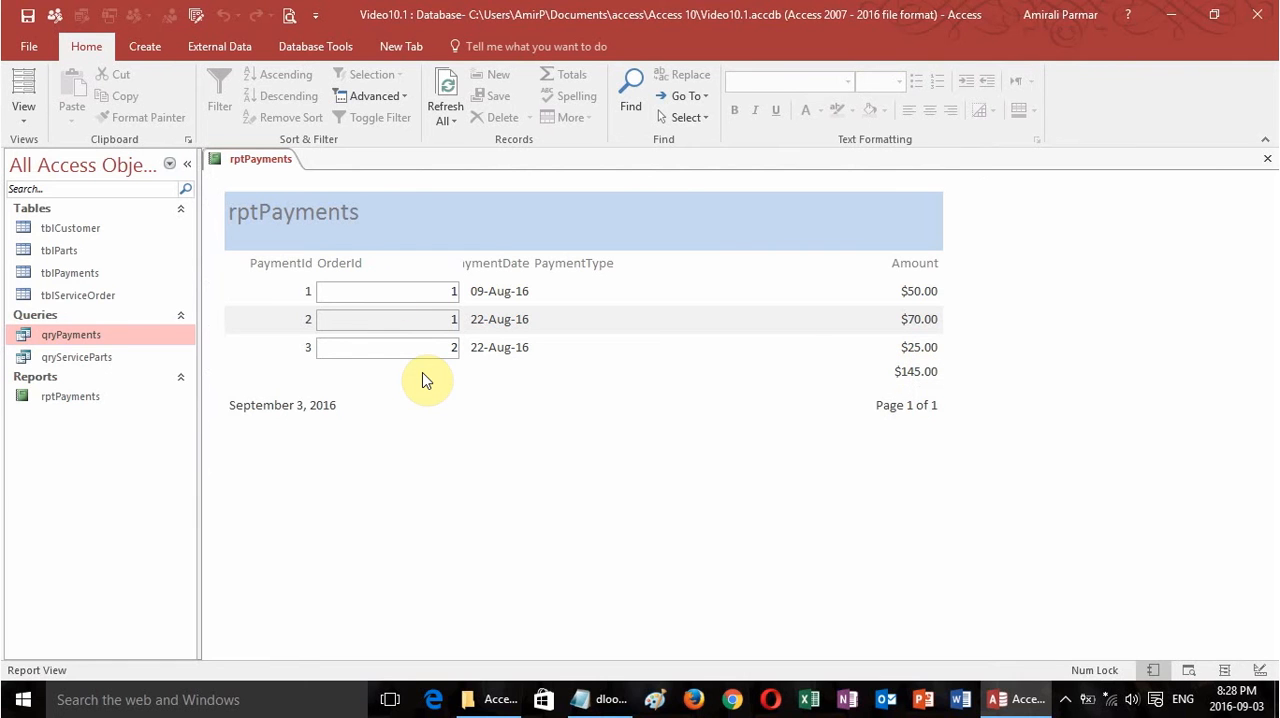
left_click(1267, 158)
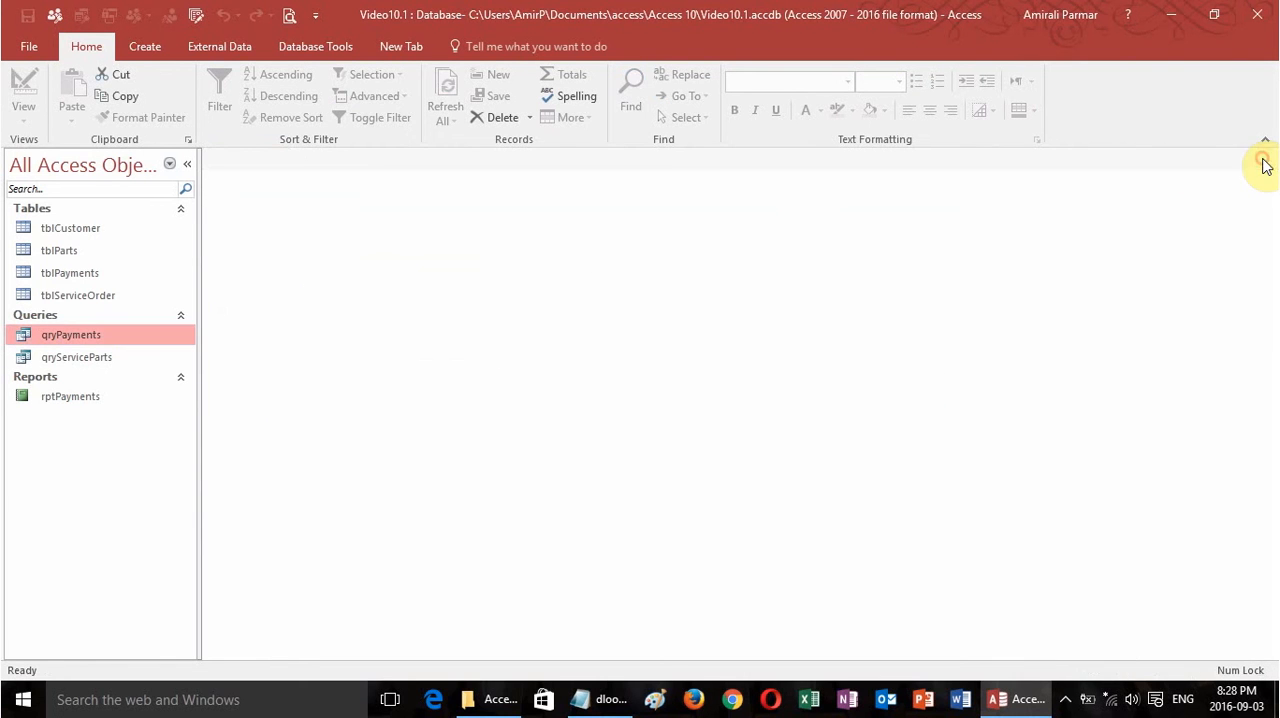
Start a wizard report on qryServiceParts with the fields OrderId, ServiceDate, CustomerId, PartsId, Part and Price, leaving out Labour.
left_click(90, 362)
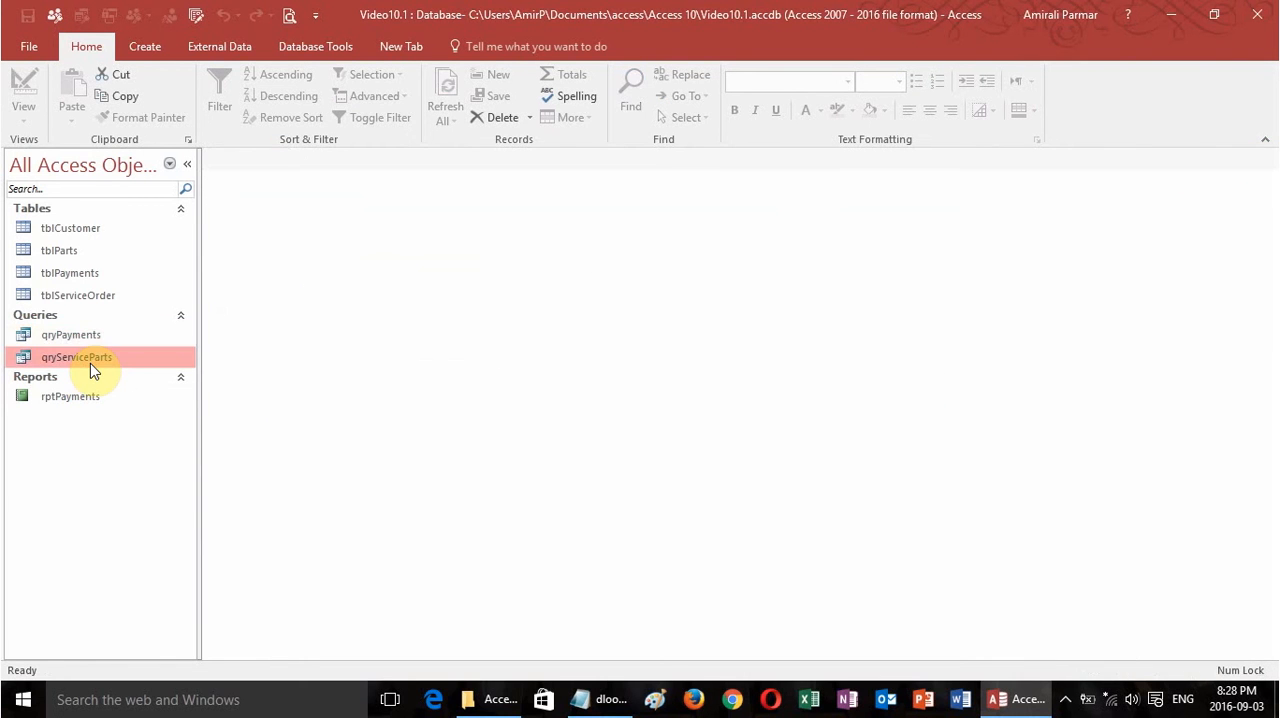
left_click(147, 48)
left_click(698, 84)
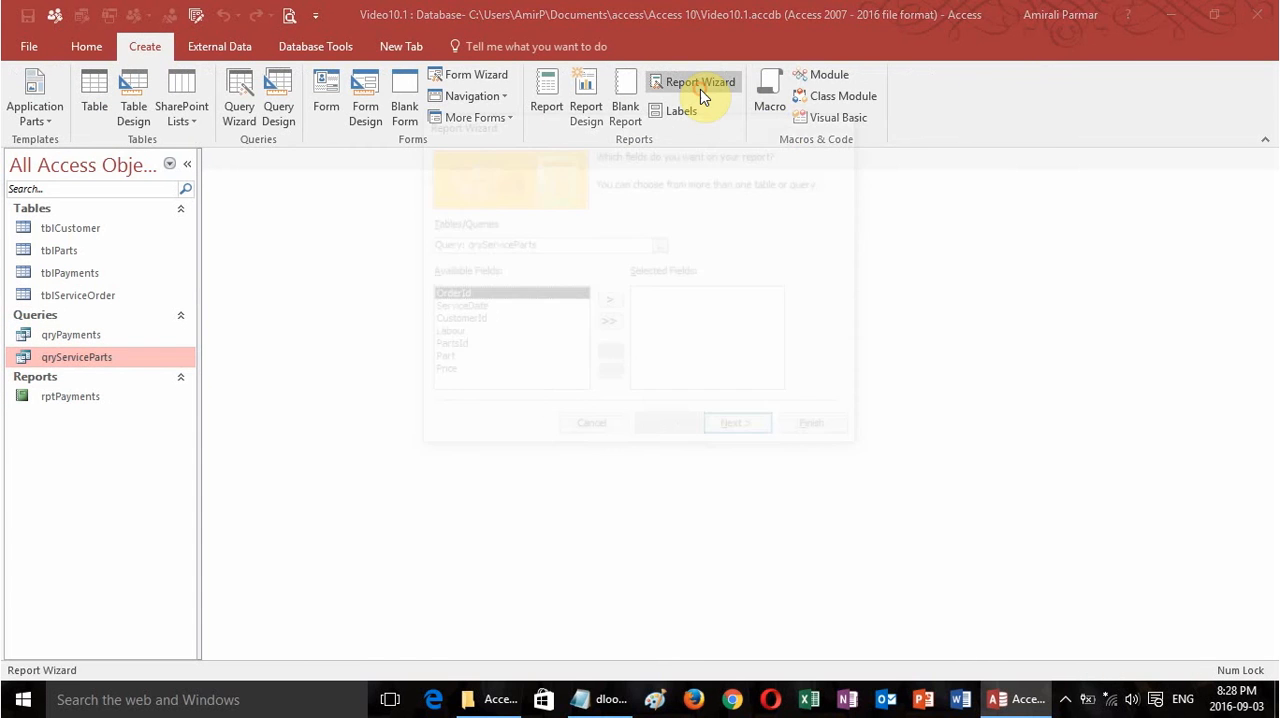
left_click(551, 333)
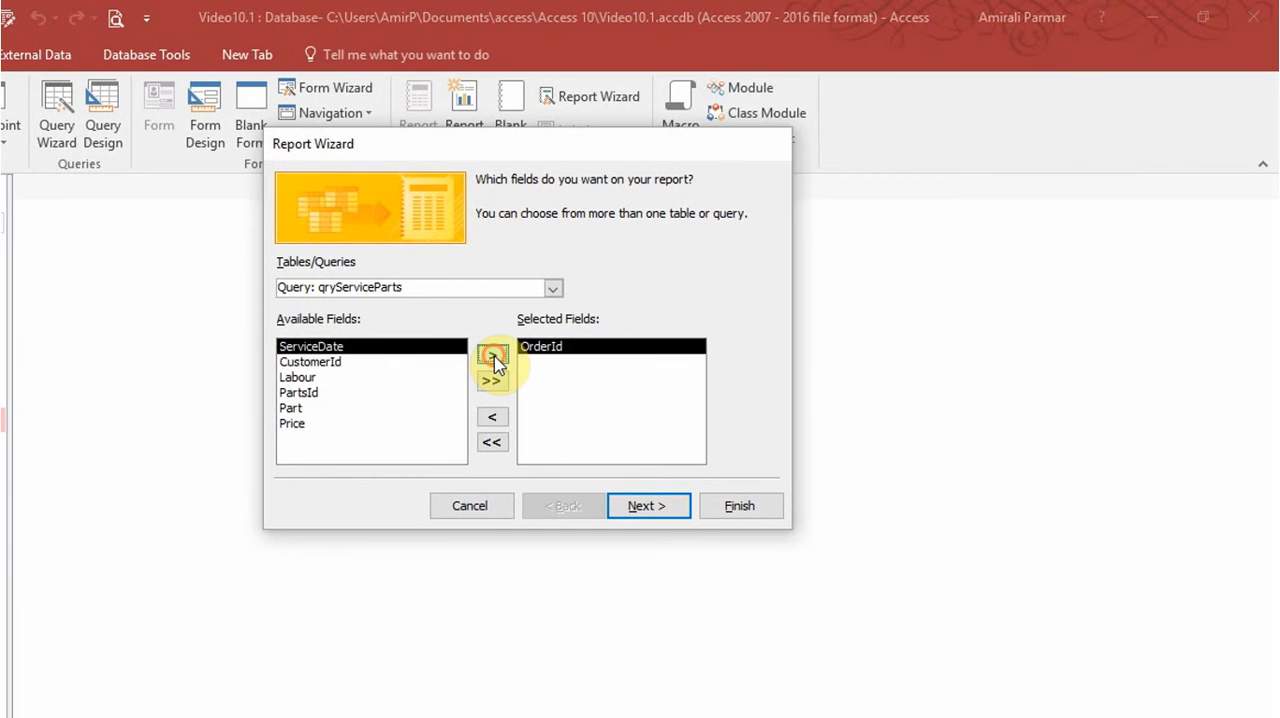
left_click(551, 333)
left_click(551, 333)
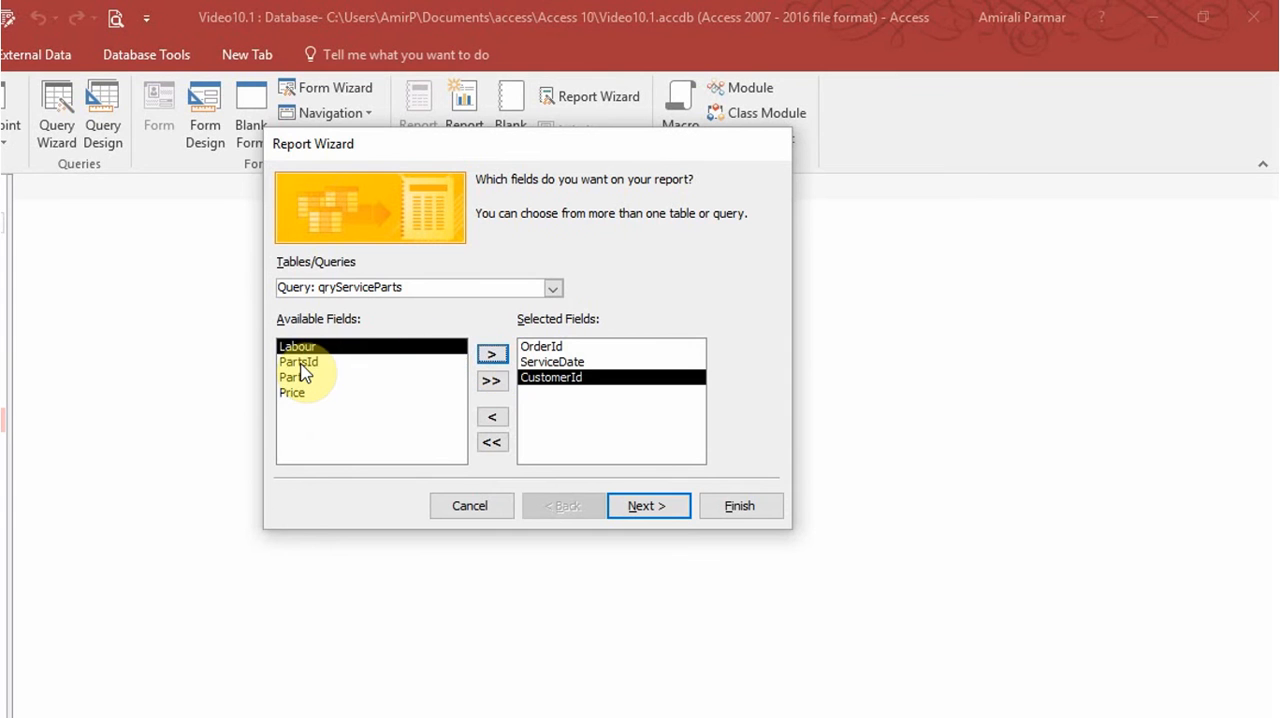
left_click(300, 362)
left_click(491, 356)
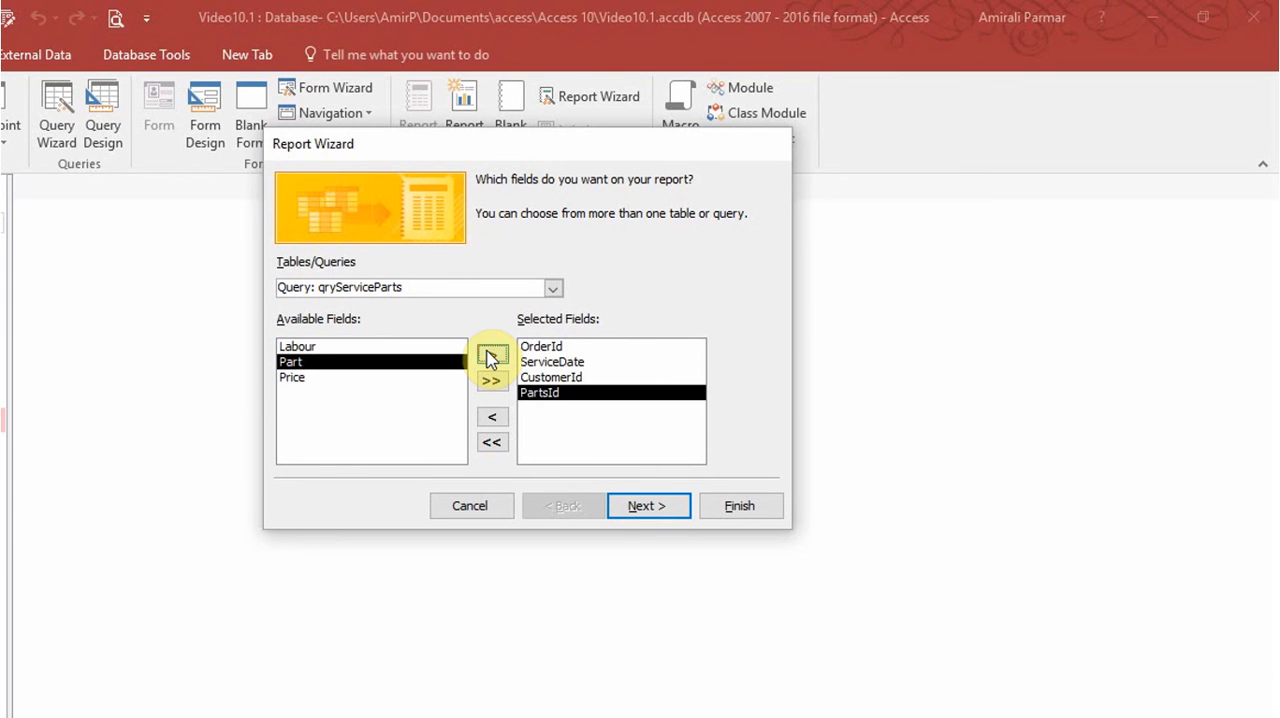
left_click(491, 356)
left_click(491, 356)
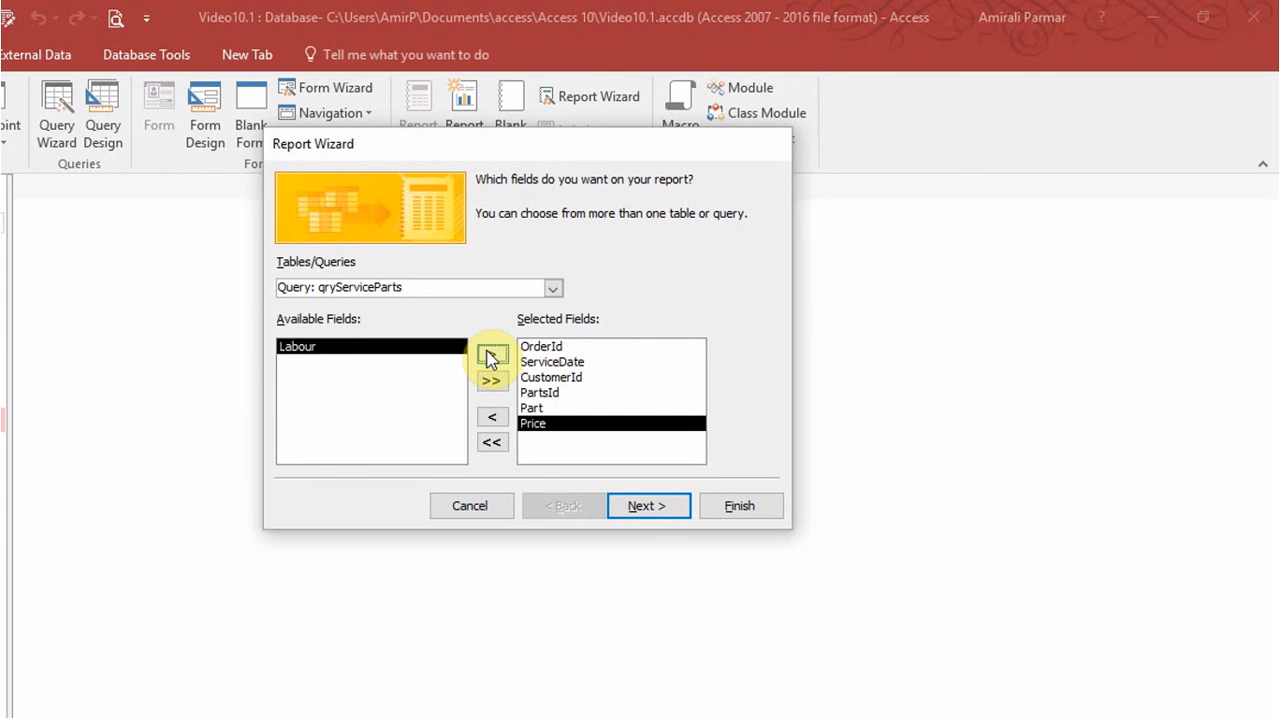
View the data by tblServiceOrder without extra grouping or sorting, and lay out the report as Block in portrait orientation.
left_click(669, 495)
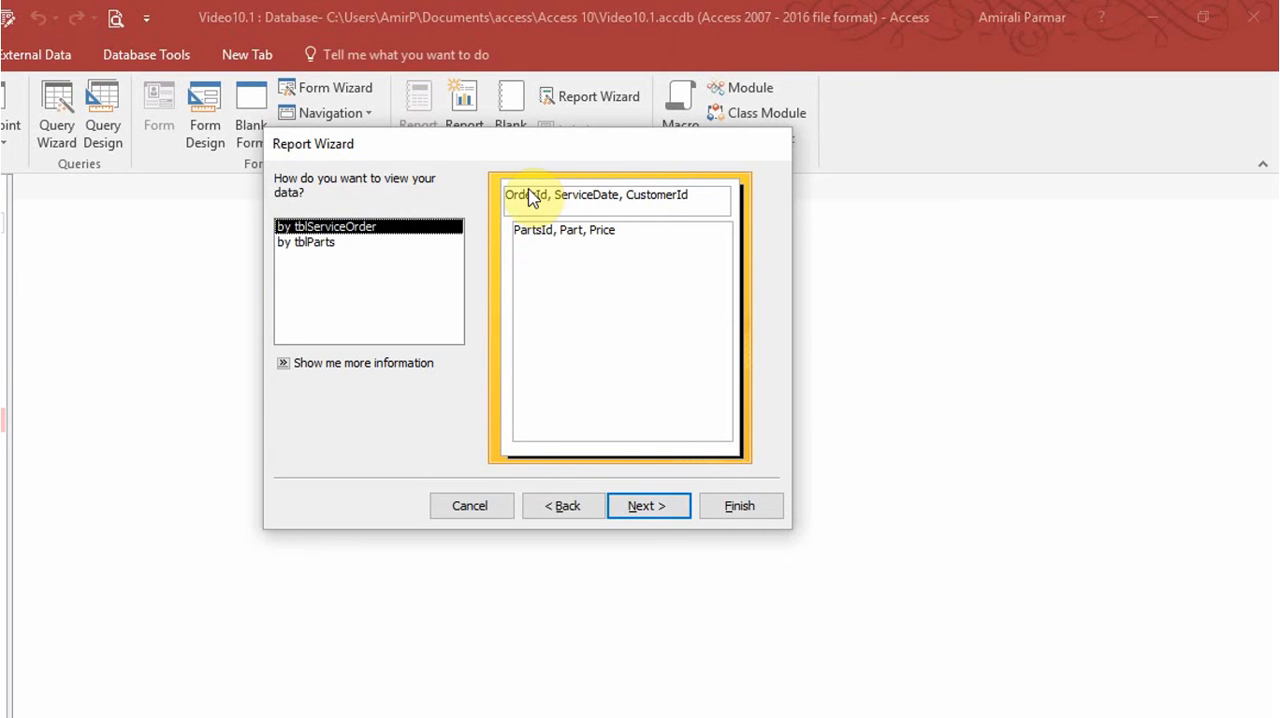
left_click(318, 244)
left_click(318, 228)
left_click(648, 506)
left_click(650, 507)
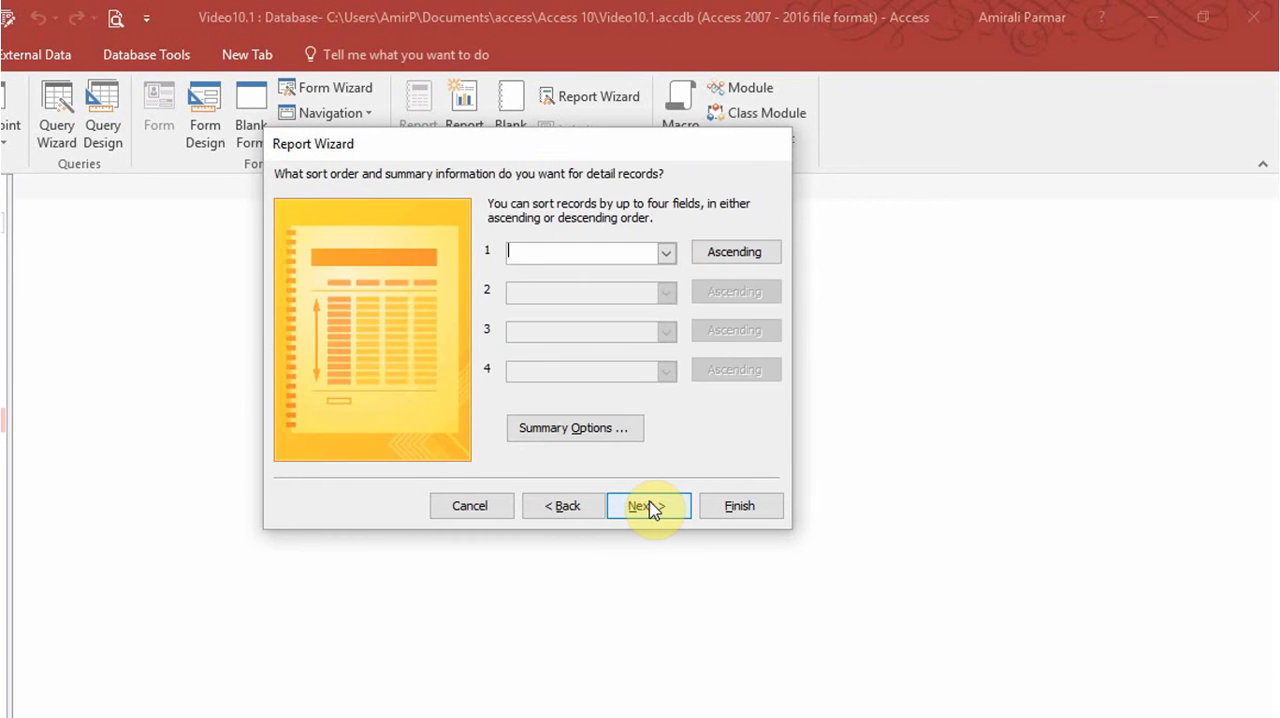
left_click(648, 506)
left_click(557, 256)
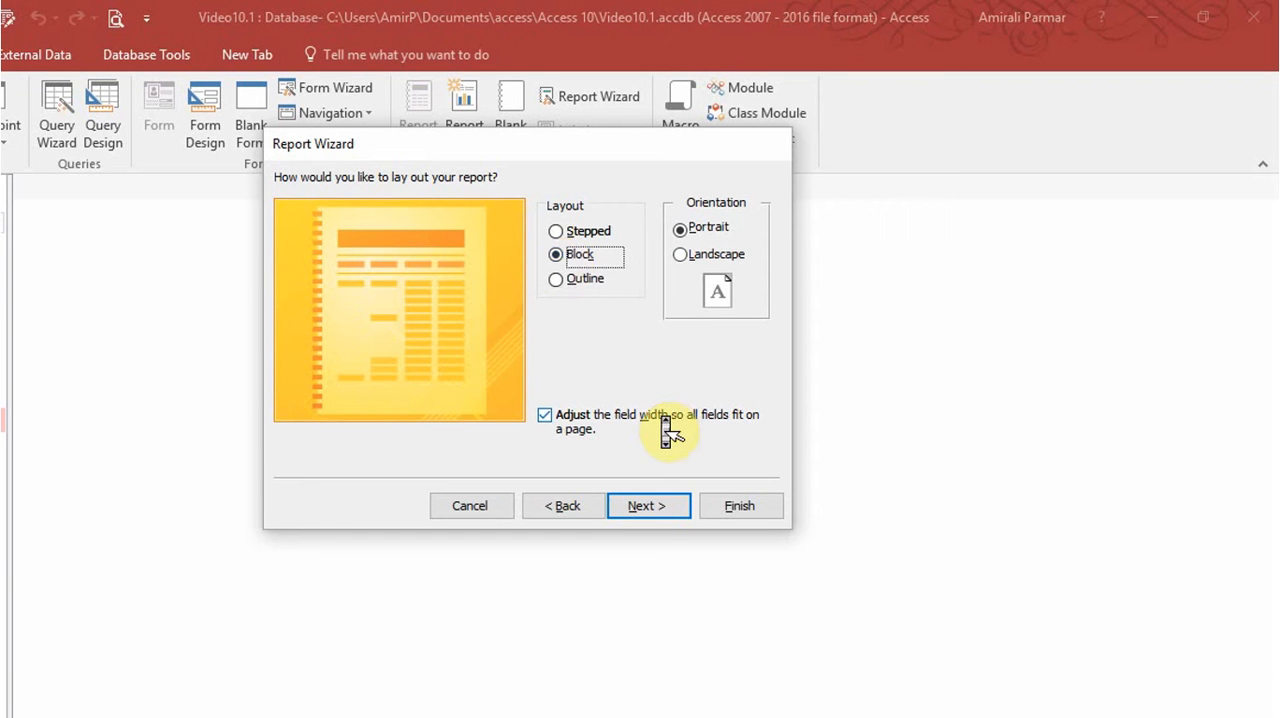
left_click(648, 505)
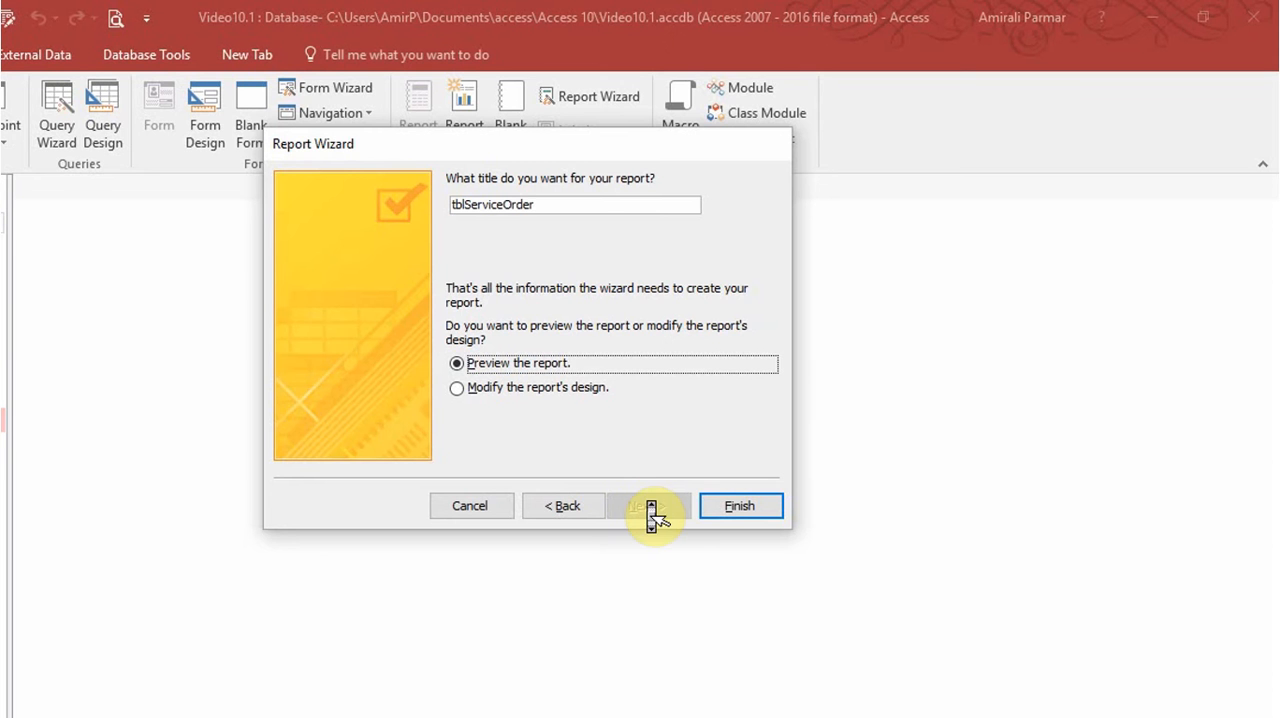
Title the report rptInvoice, finish the wizard, and preview it for the first order.
left_click(560, 205)
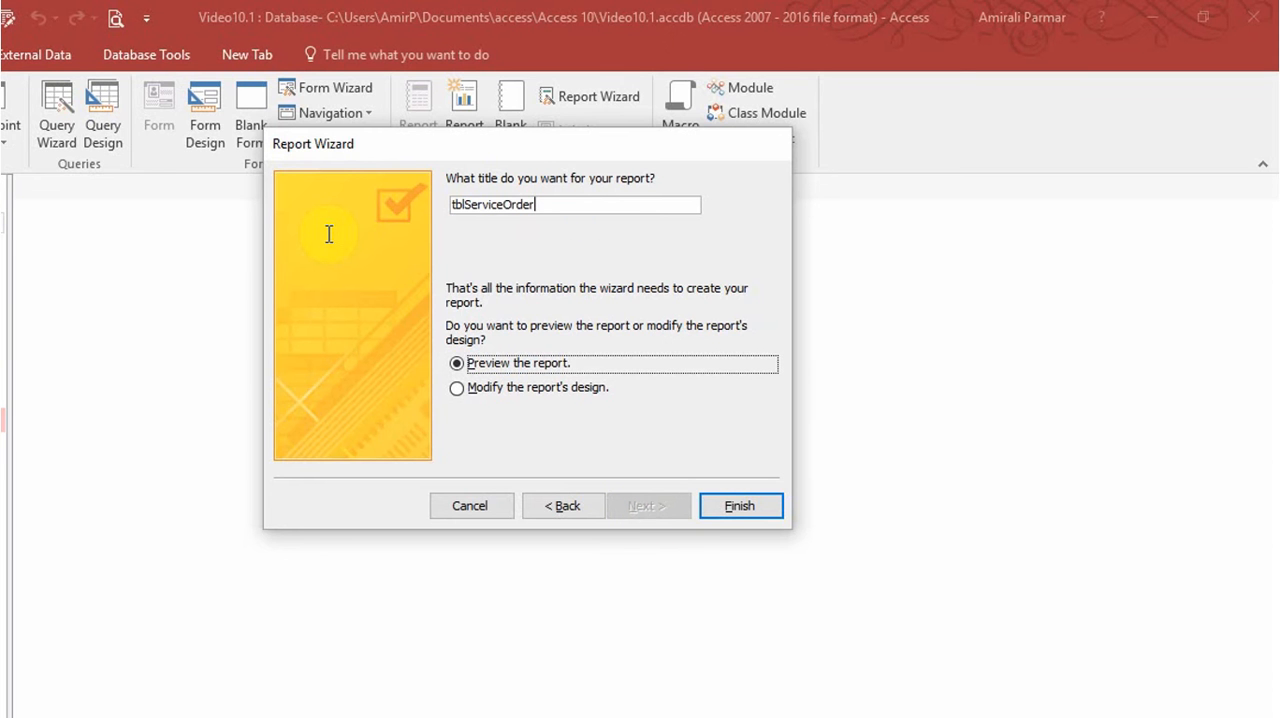
double_click(482, 204)
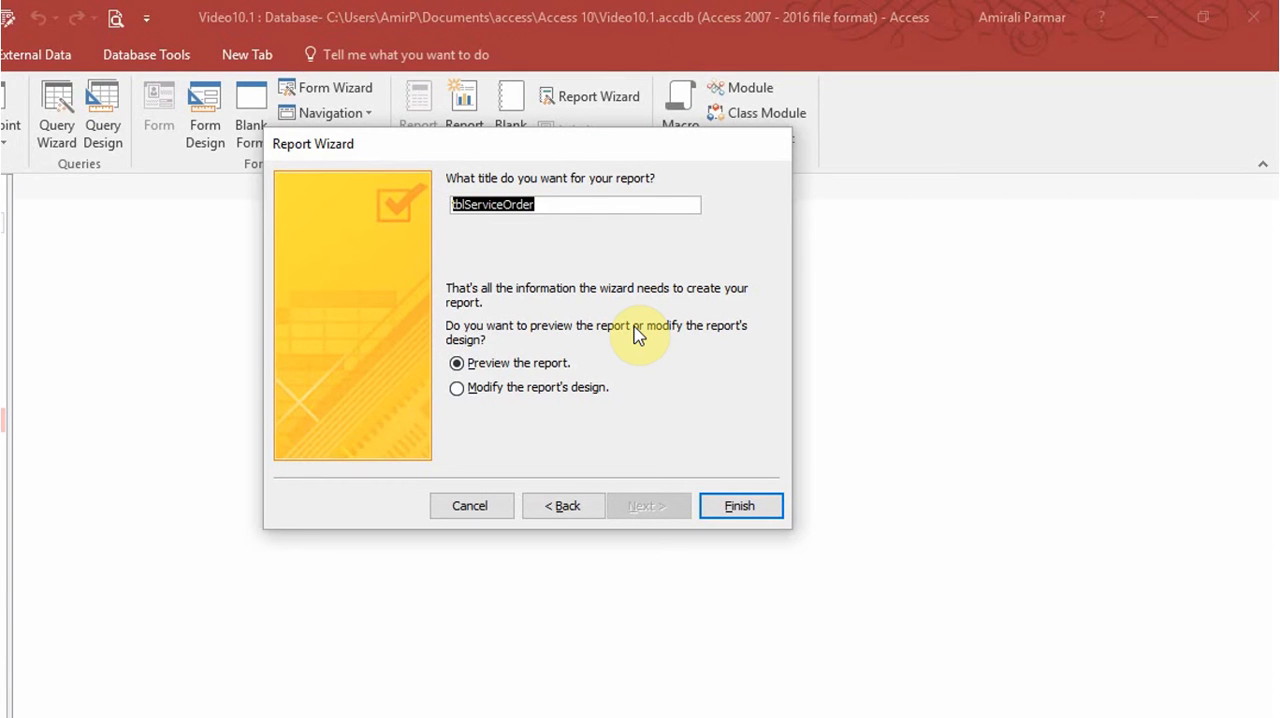
type("pr")
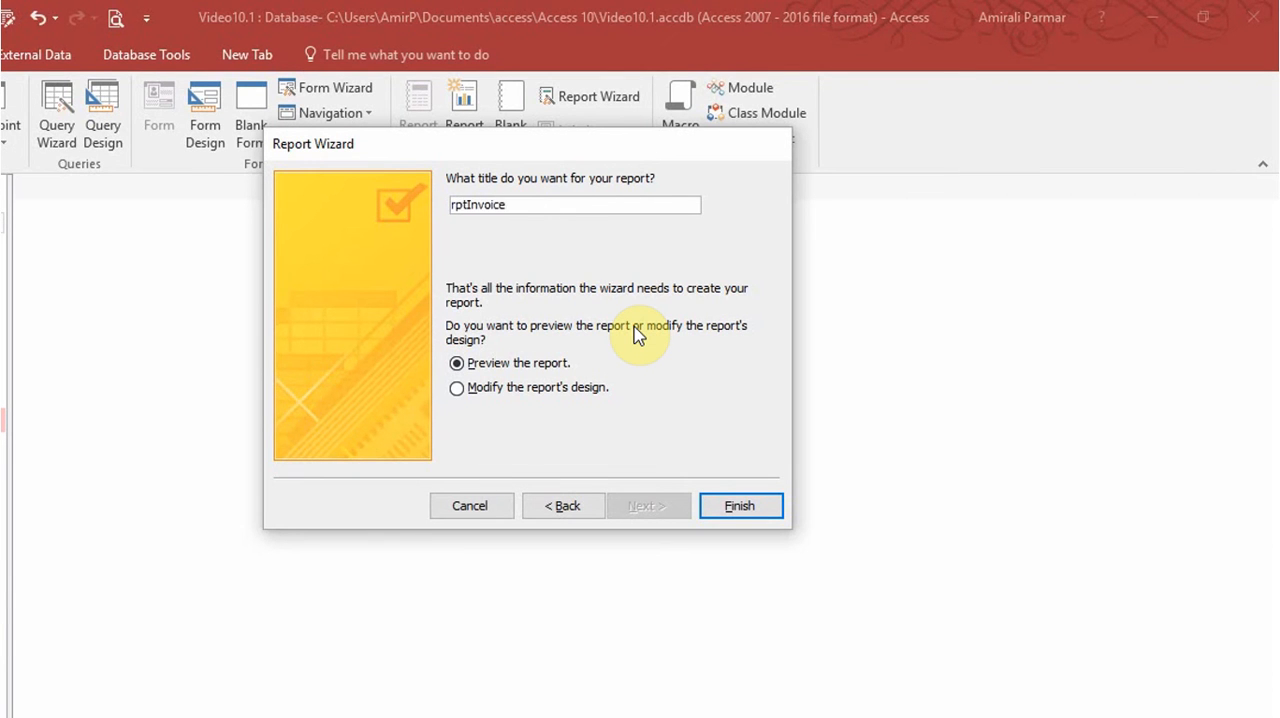
left_click(740, 507)
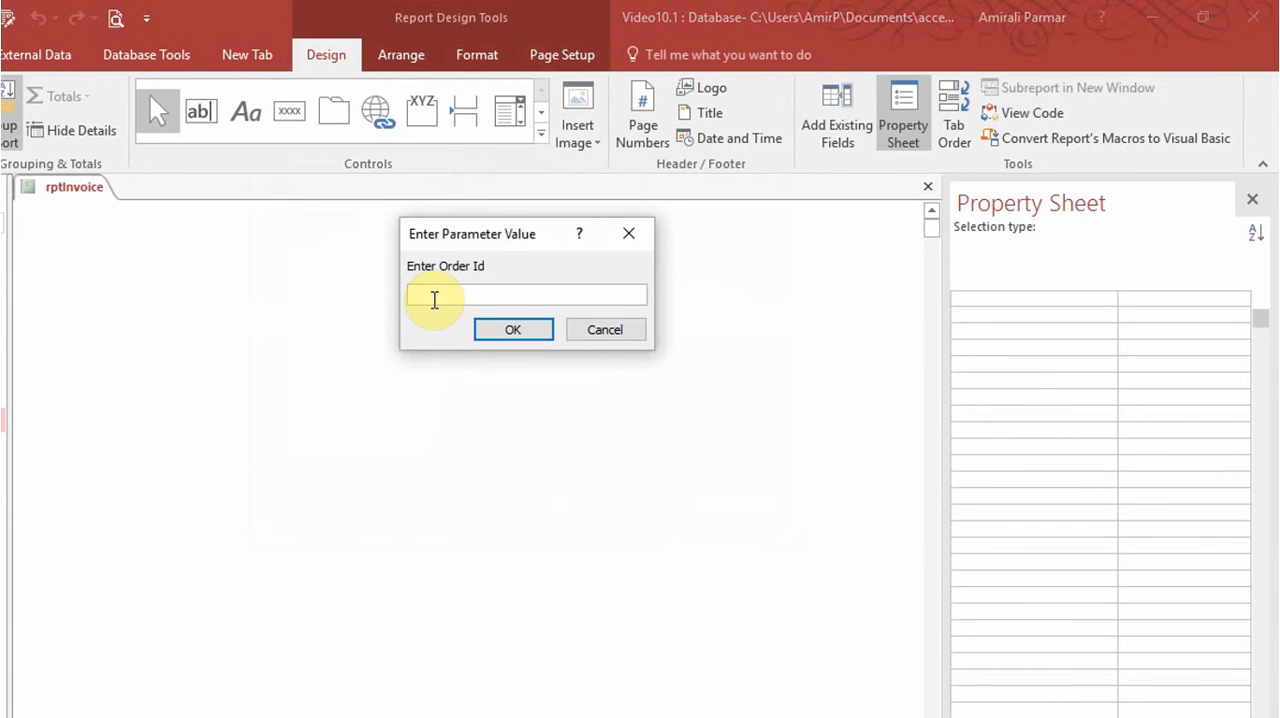
type("1")
key("Return")
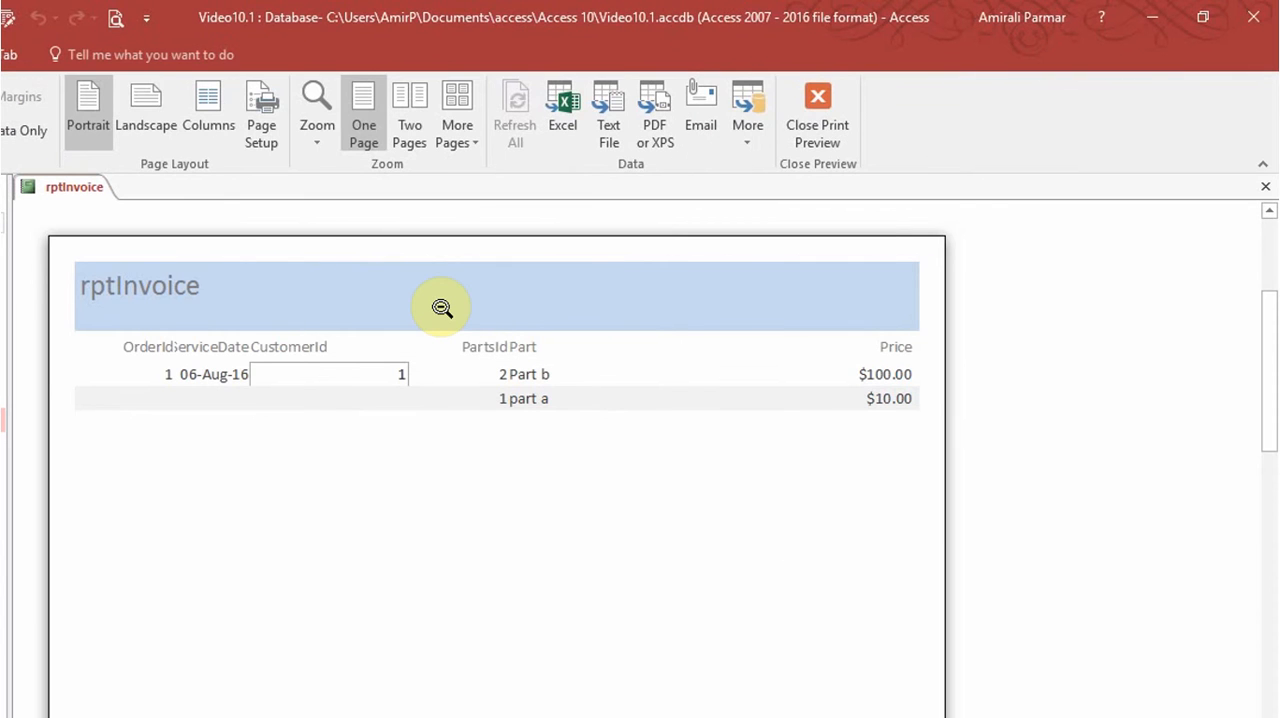
Close the invoice preview and narrow the CustomerId label and combo box together from their left edge.
left_click(815, 108)
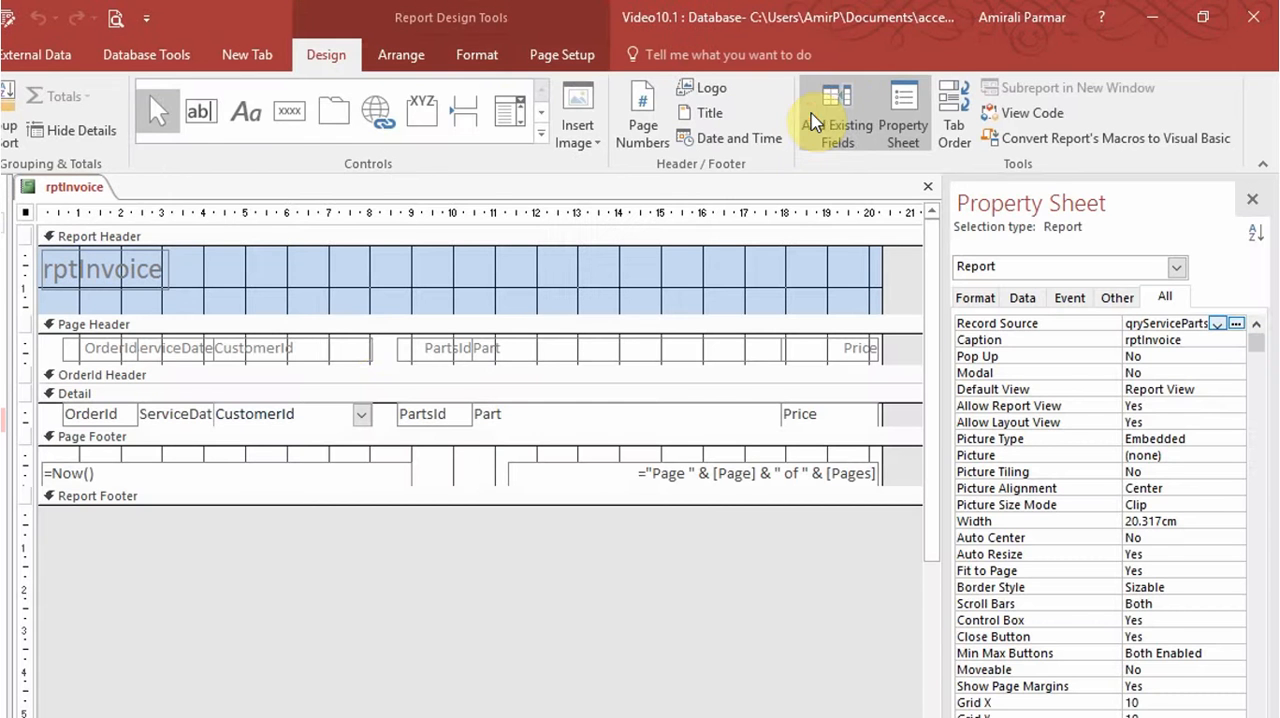
left_click(314, 347)
left_click(300, 410, "shift")
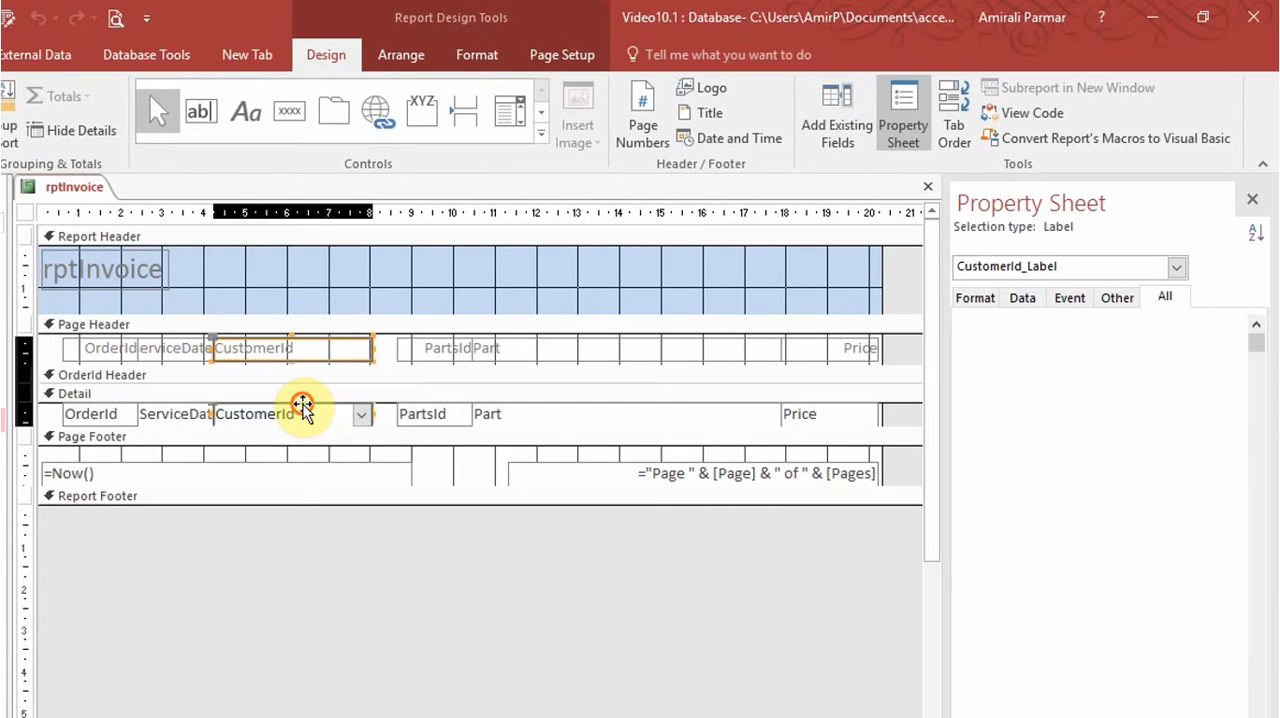
left_click_drag(210, 345, 262, 348)
Widen the ServiceDate label and text box to about 2.42 cm, and narrow the Part label and text box to about 5.9 cm.
left_click(201, 353)
left_click(201, 414, "shift")
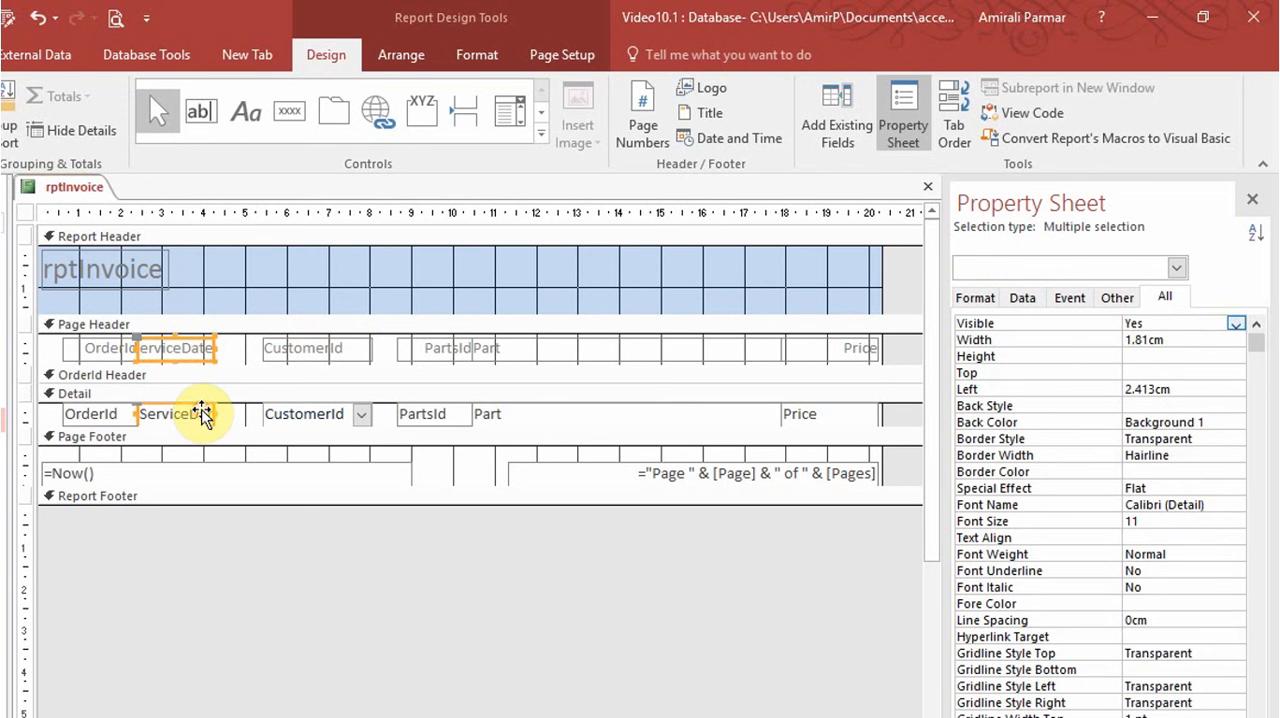
left_click_drag(214, 345, 240, 347)
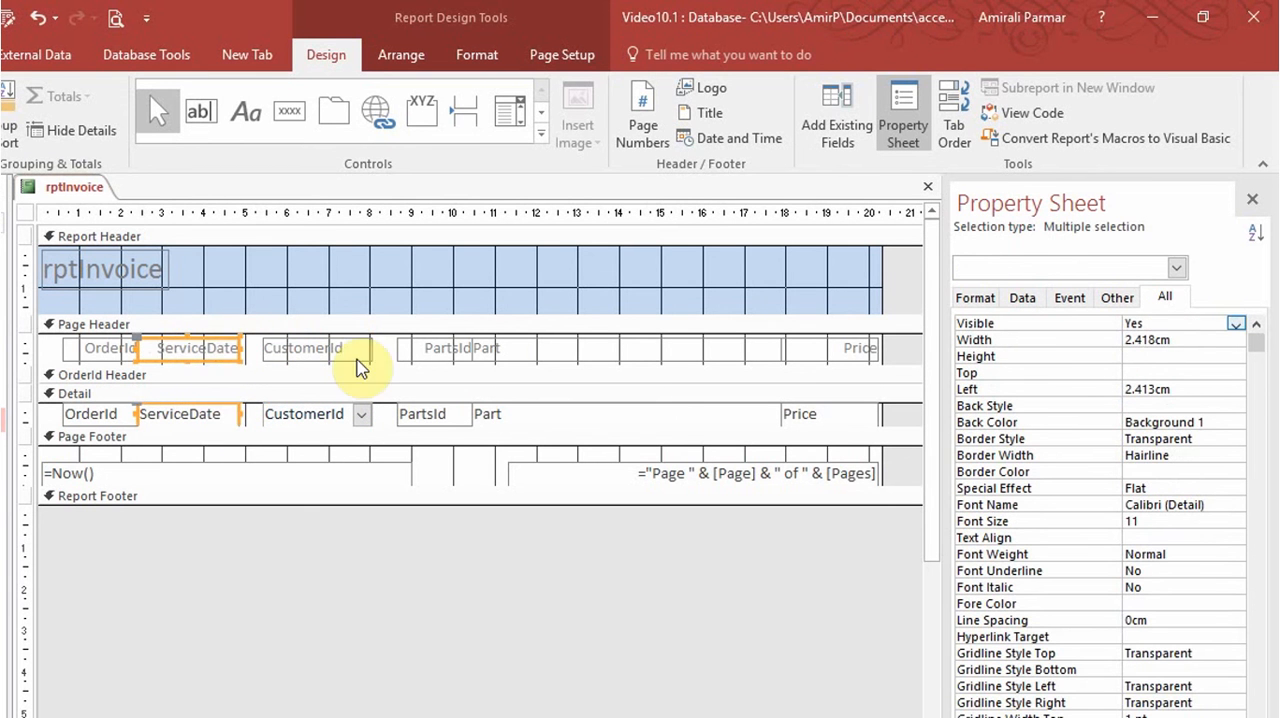
left_click(523, 349)
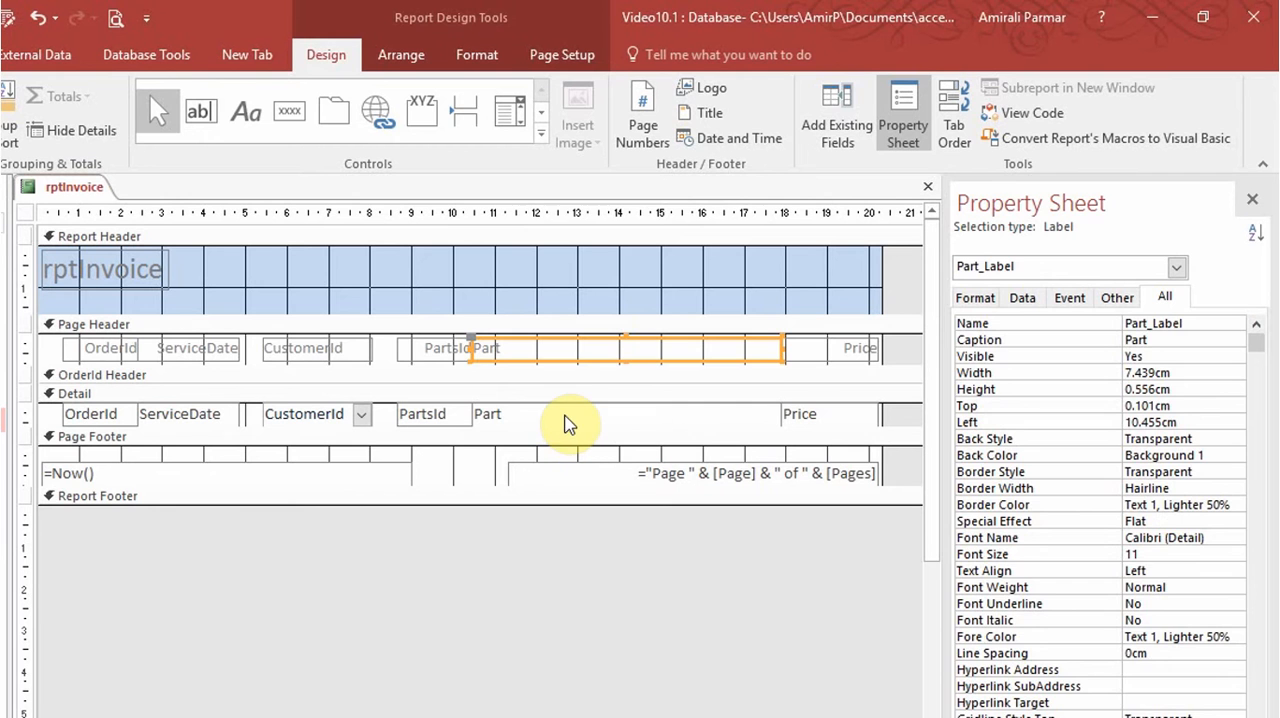
left_click(566, 414, "shift")
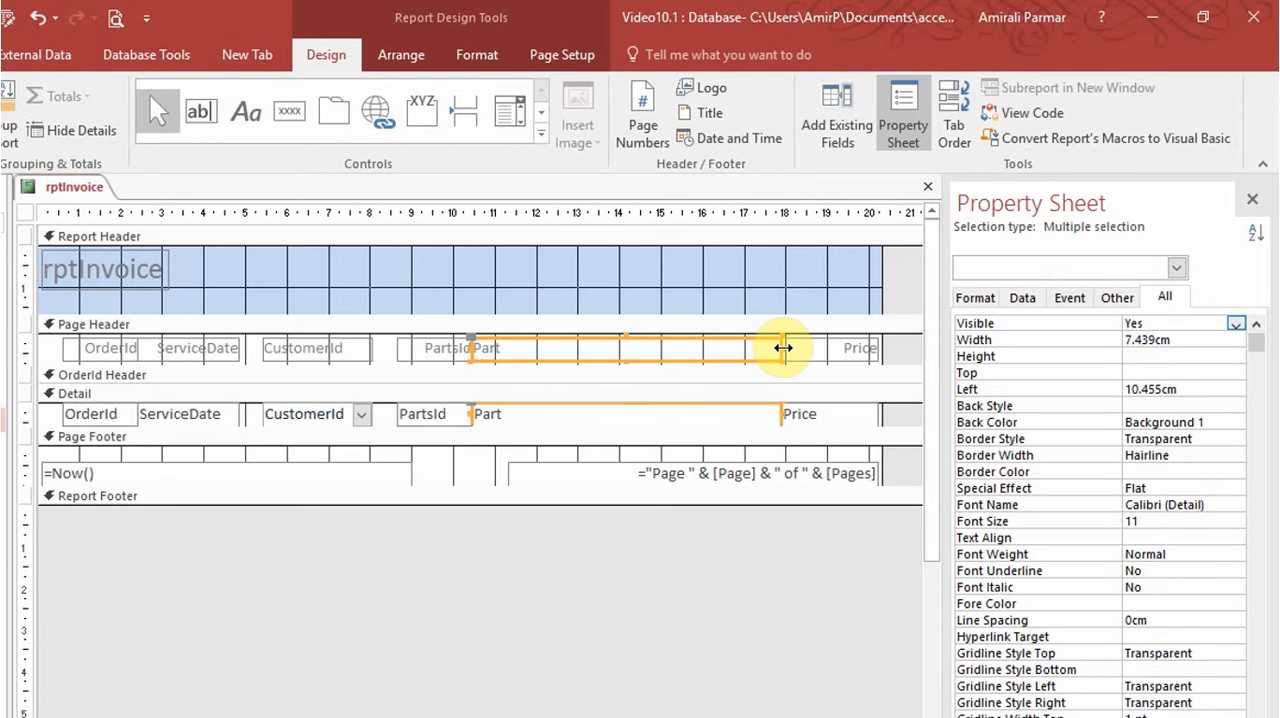
left_click_drag(777, 347, 720, 349)
Shift the Price label and text box closer to the Part column, about 16.9 cm from the left edge, and shorten the page-number box.
left_click(815, 340, "shift")
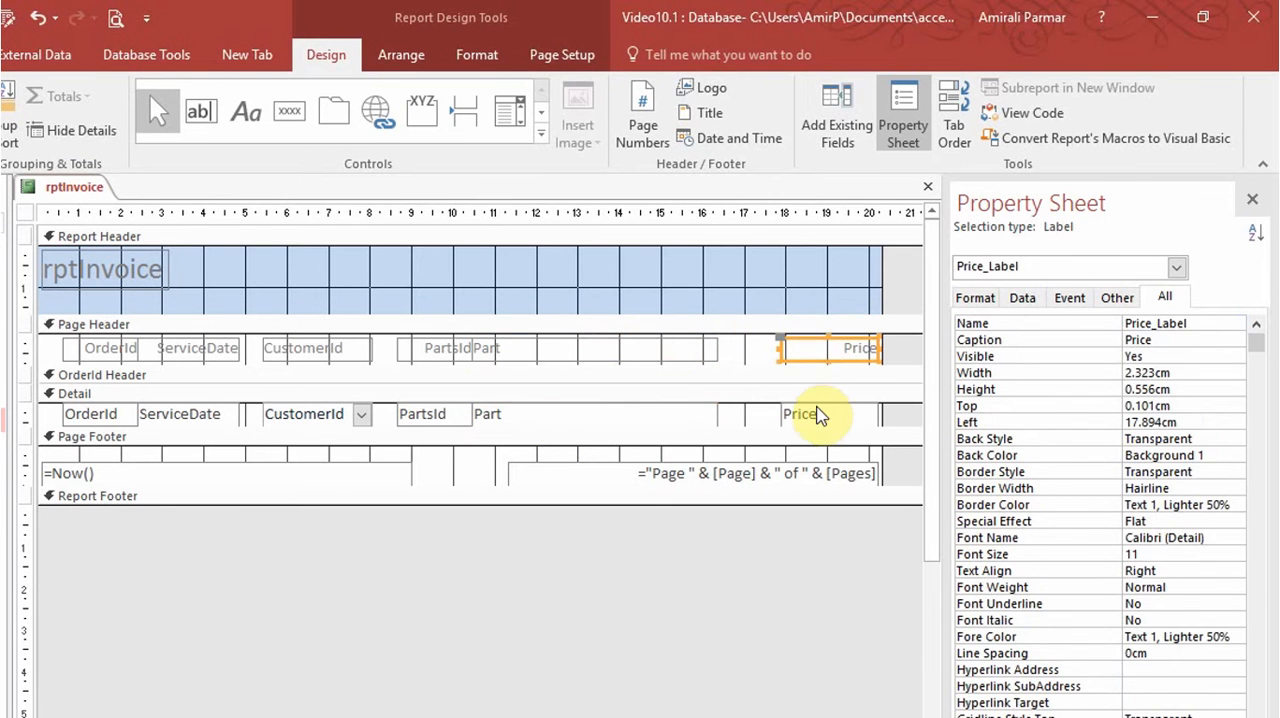
left_click(820, 412, "shift")
left_click_drag(836, 348, 772, 350)
left_click(829, 466)
left_click_drag(876, 473, 801, 478)
Move the PartsId label and text box together slightly away from the Part column, to about 8.39 cm from the left edge.
left_click(437, 343)
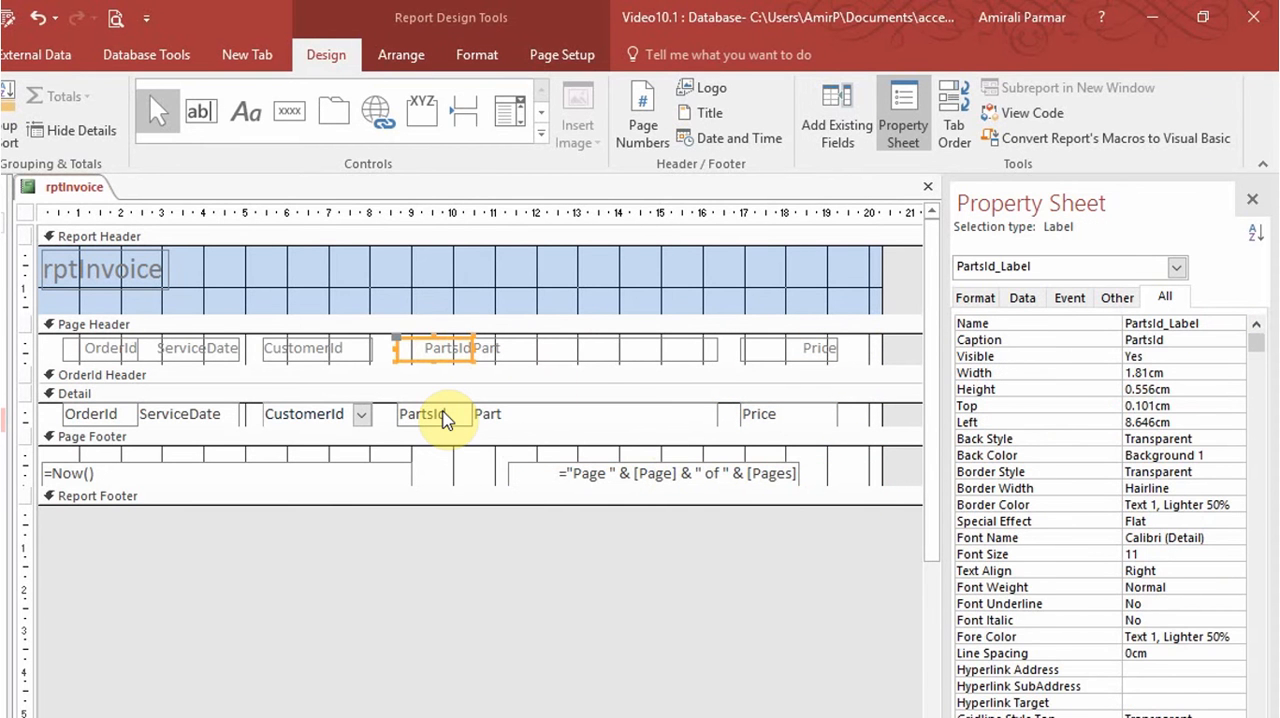
left_click(444, 418, "shift")
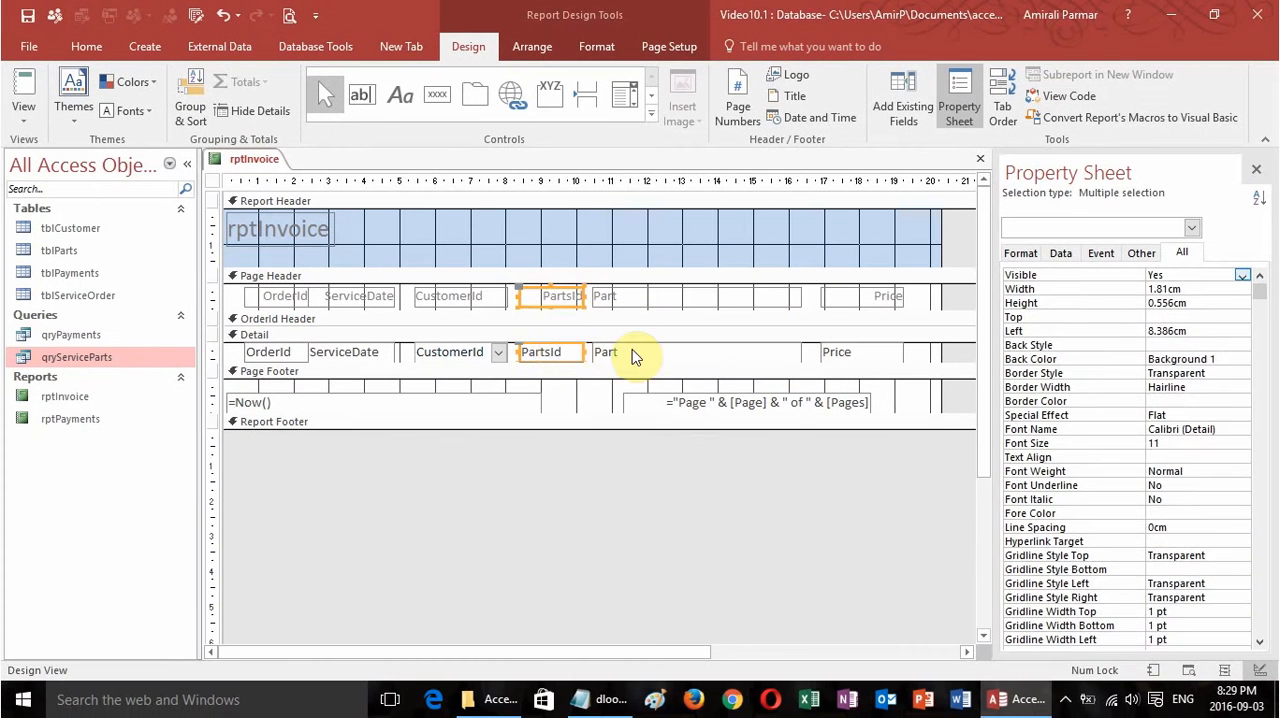
left_click(583, 383)
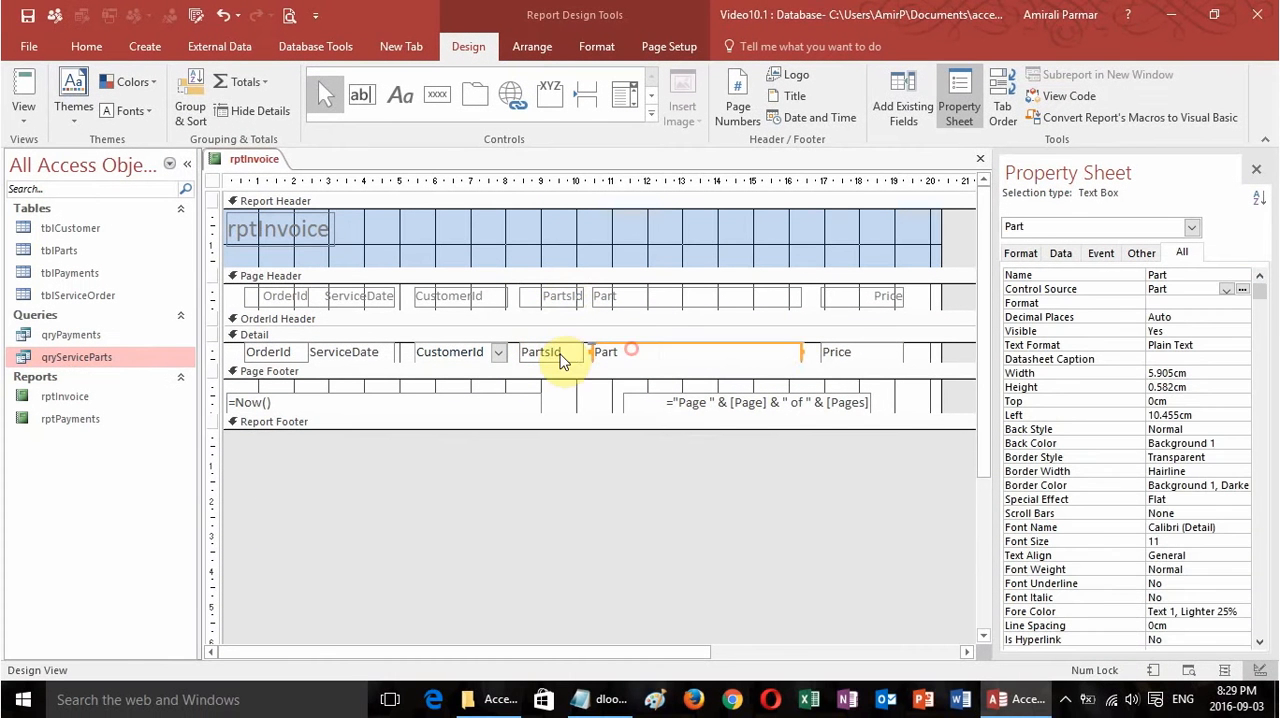
left_click(478, 384)
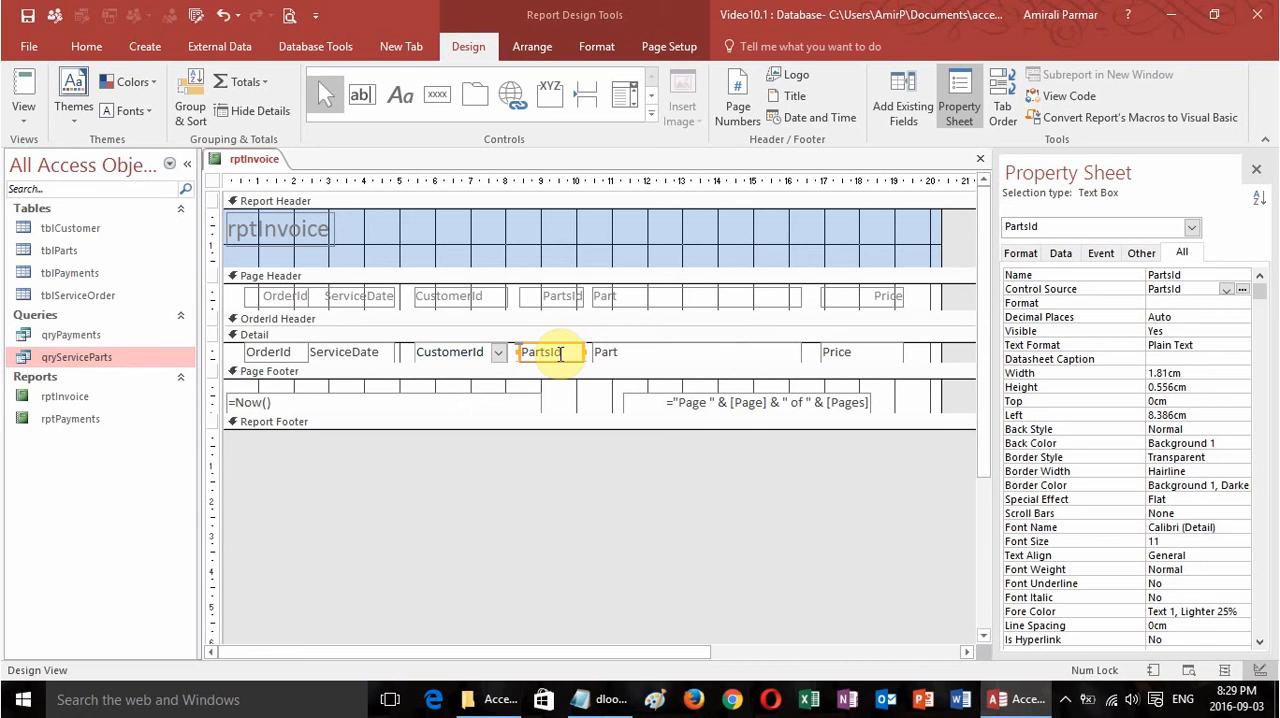
Add a sort by PartsId from smallest to largest within the OrderId group.
left_click(189, 92)
left_click(405, 586)
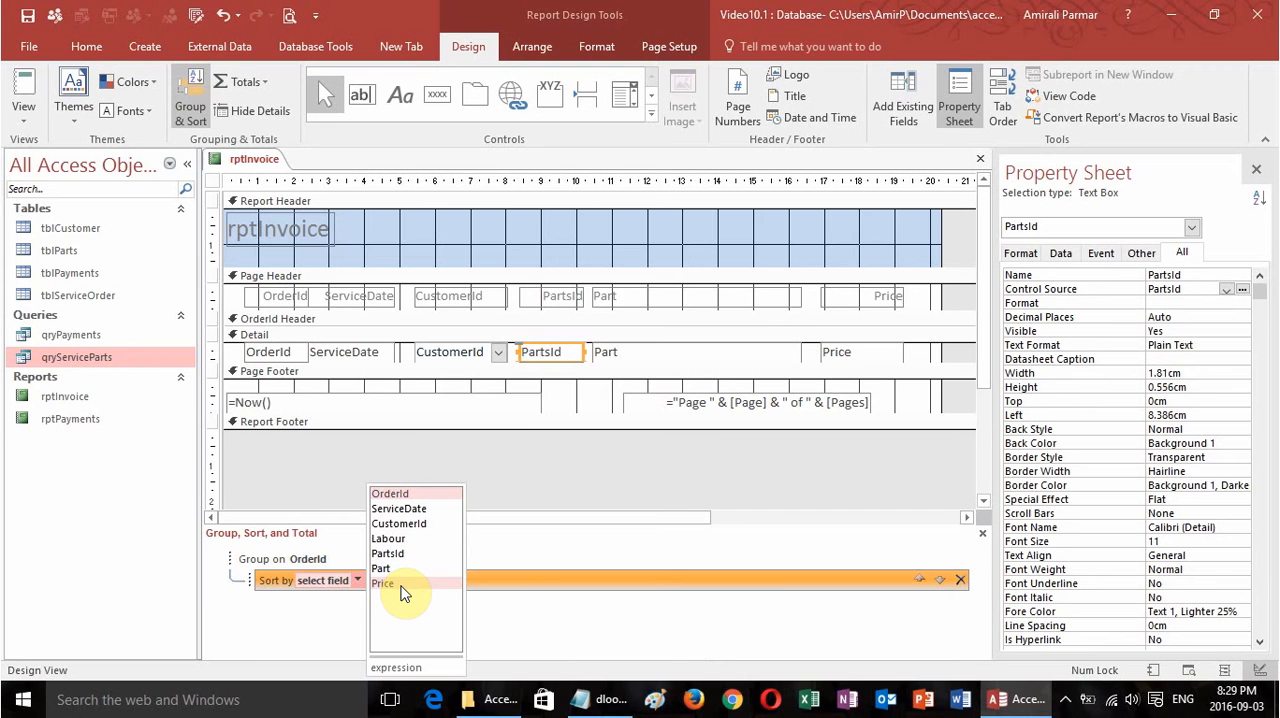
left_click(400, 553)
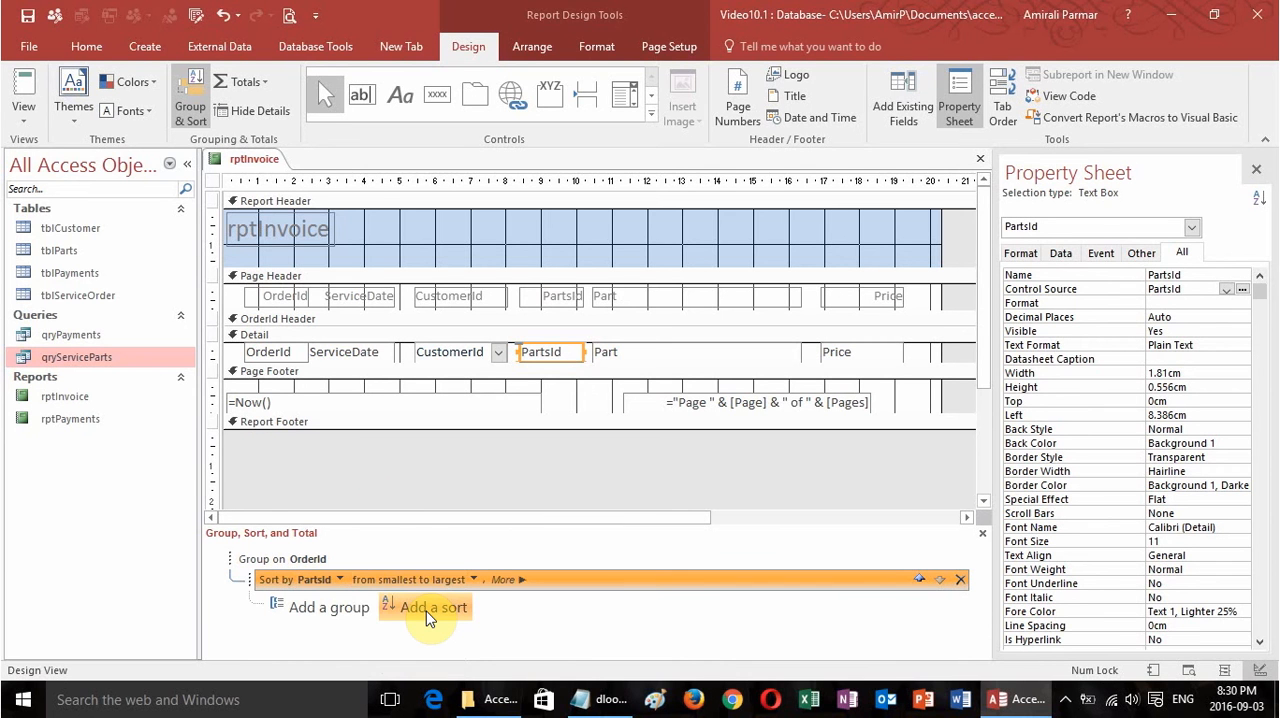
Hide both the PartsId label and its text box by setting Visible to No.
left_click(566, 303, "shift")
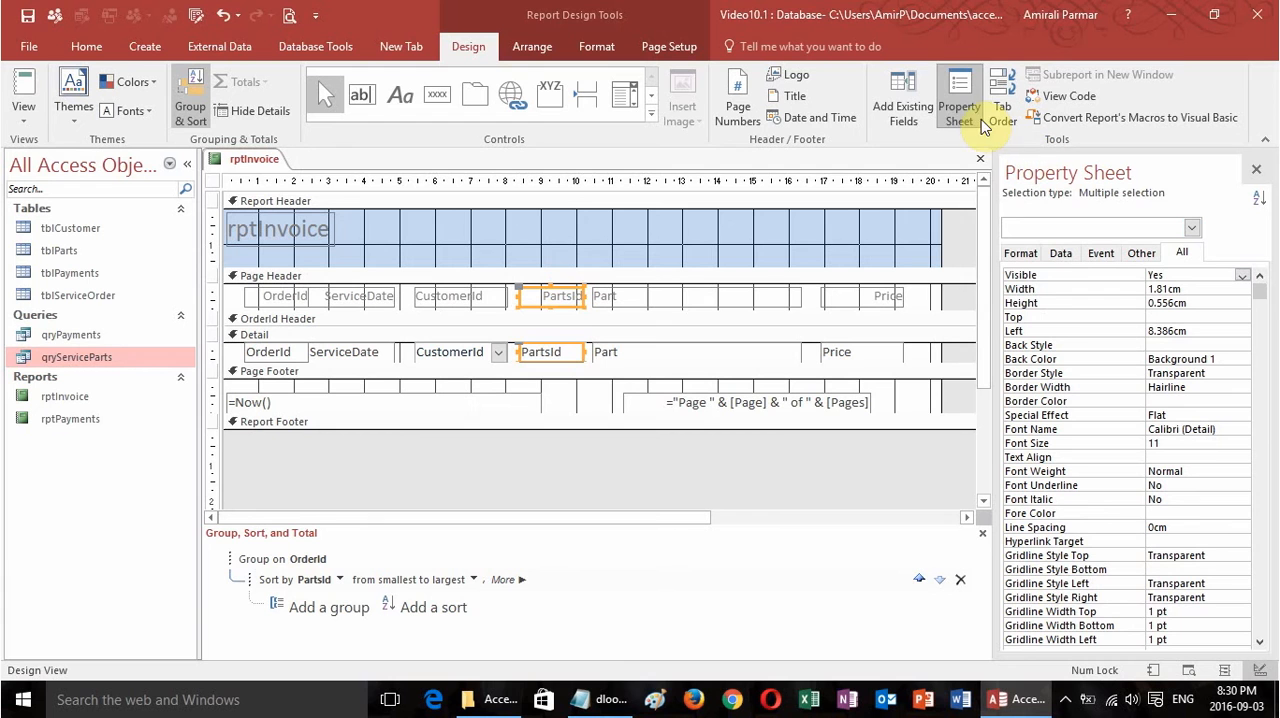
left_click(1183, 254)
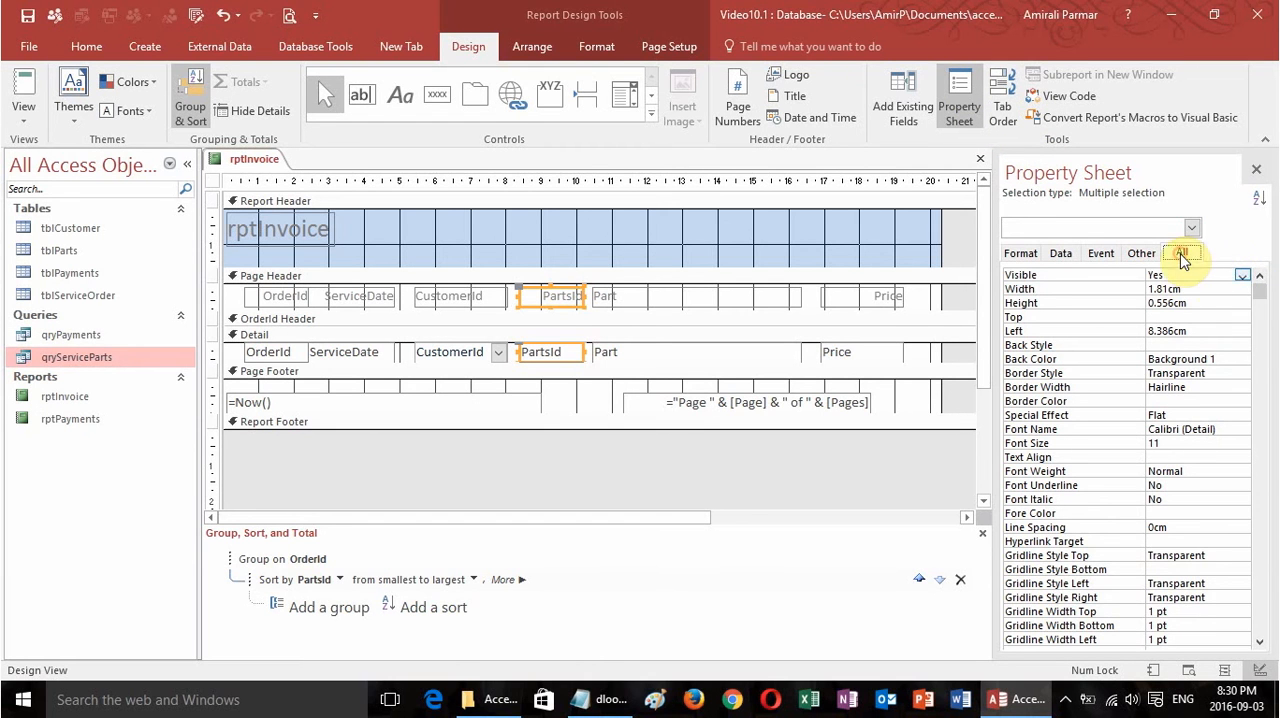
left_click(1240, 280)
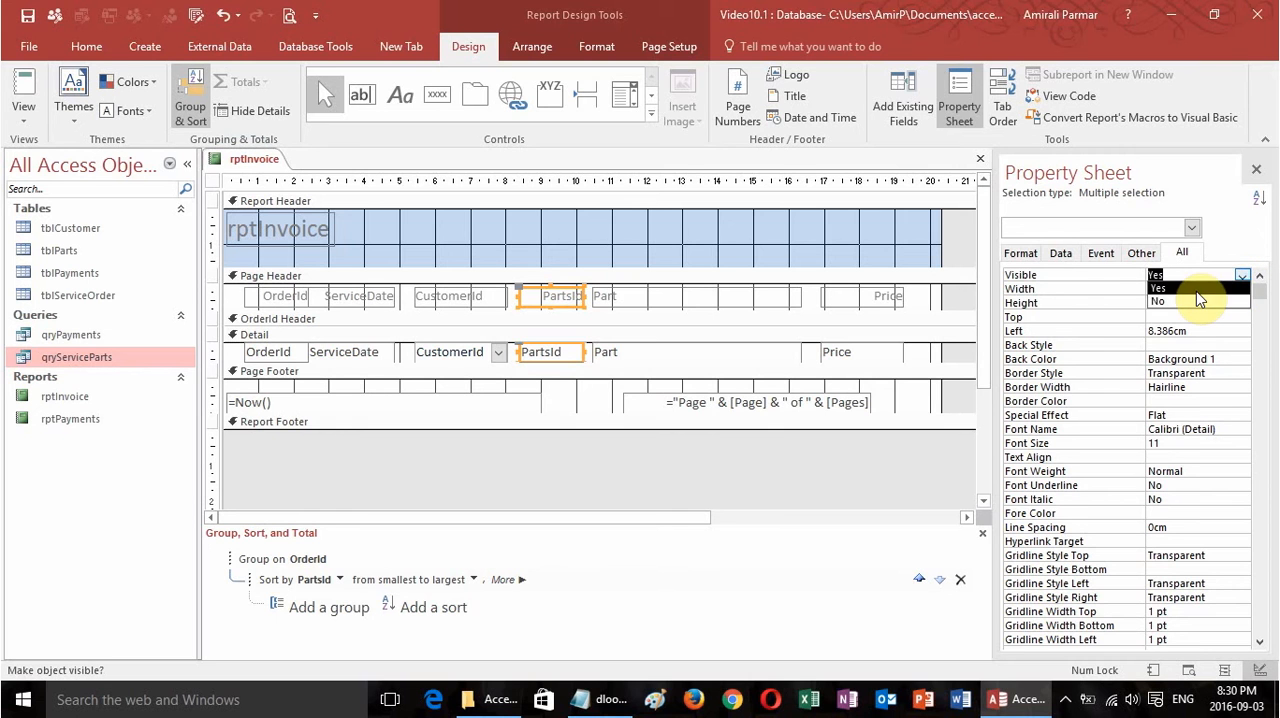
left_click(1199, 300)
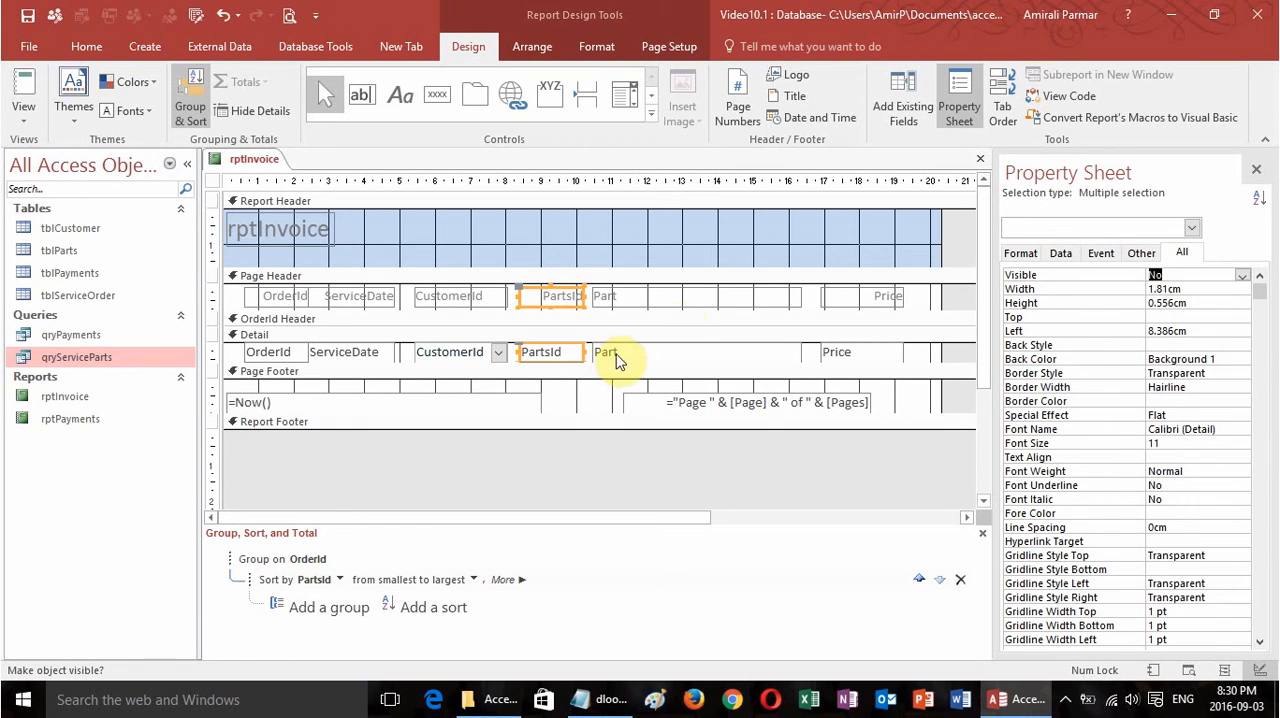
Preview the invoice report for order 1 and return to its design.
left_click(15, 90)
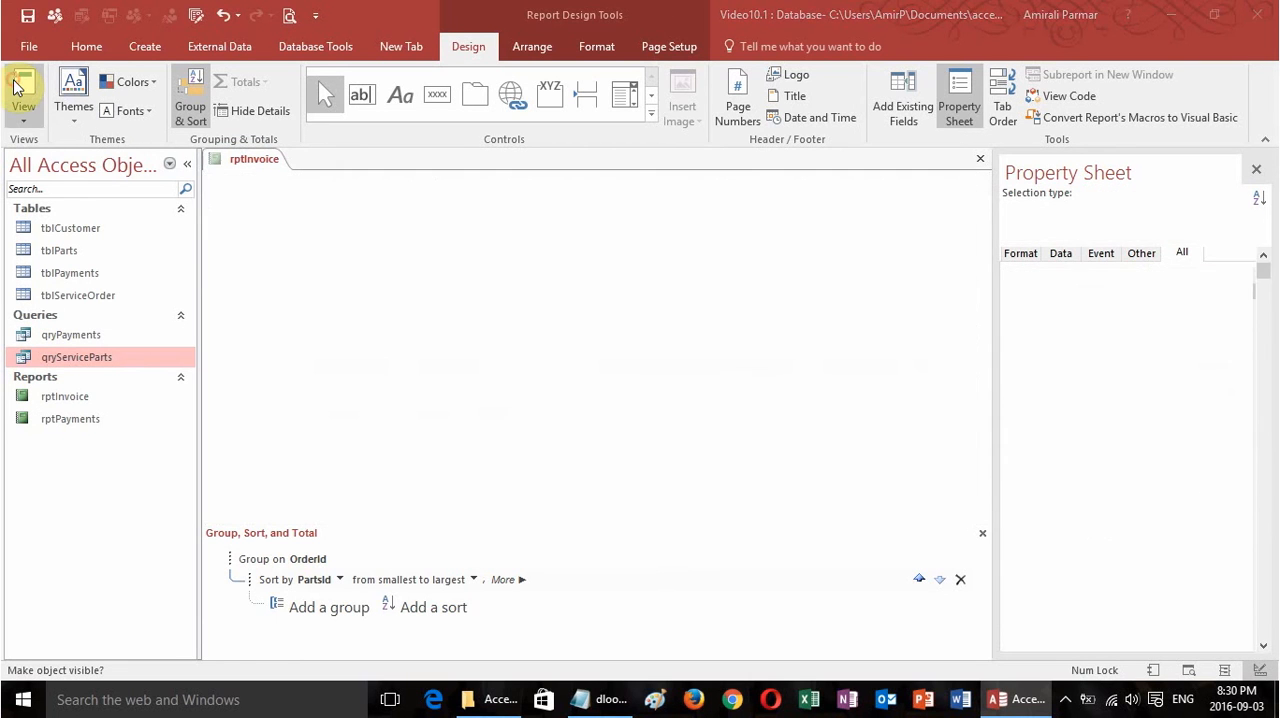
type("1")
key("Return")
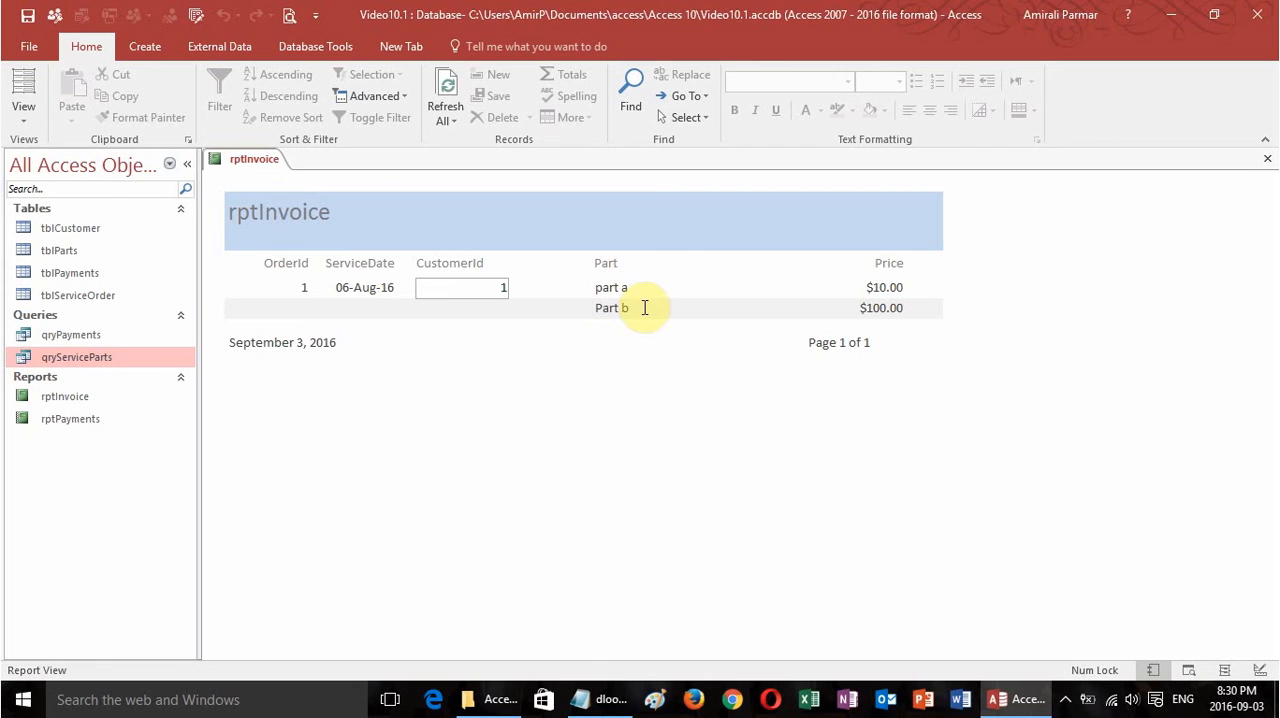
left_click(23, 112)
left_click(78, 274)
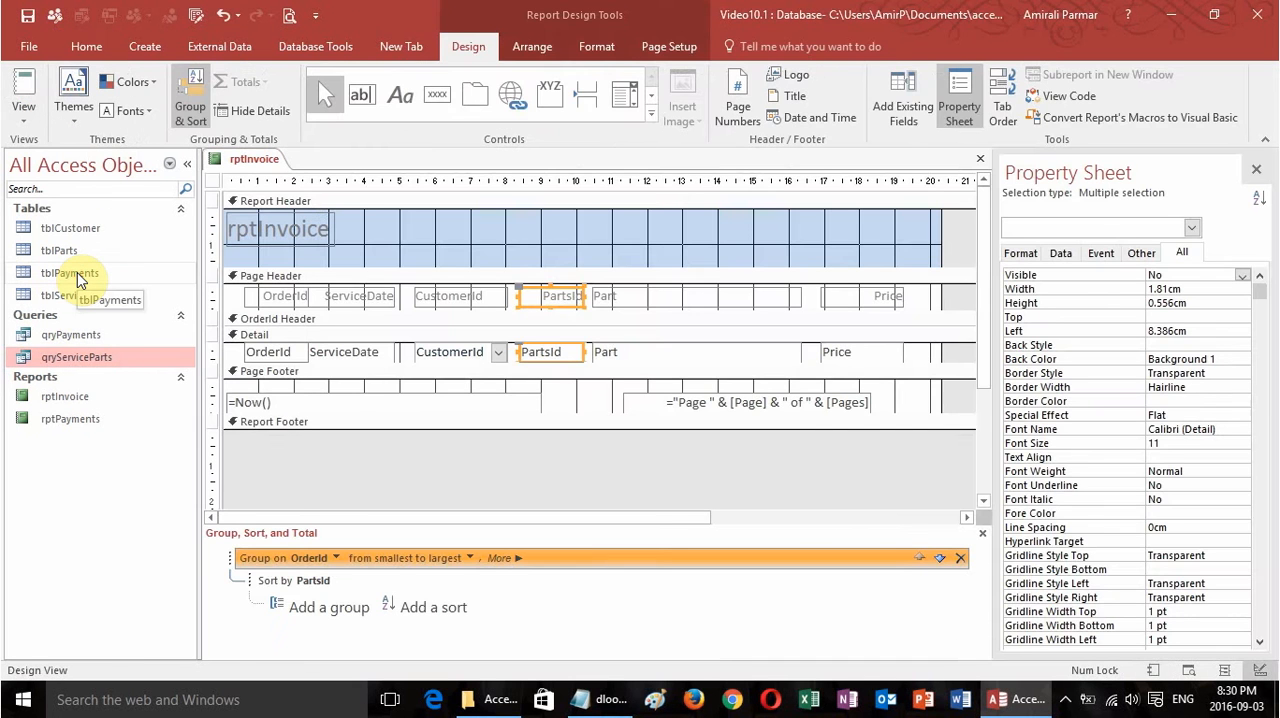
Add a sum of Price to the report, and delete the grand total from the report footer while keeping the OrderId footer sum.
left_click(865, 358)
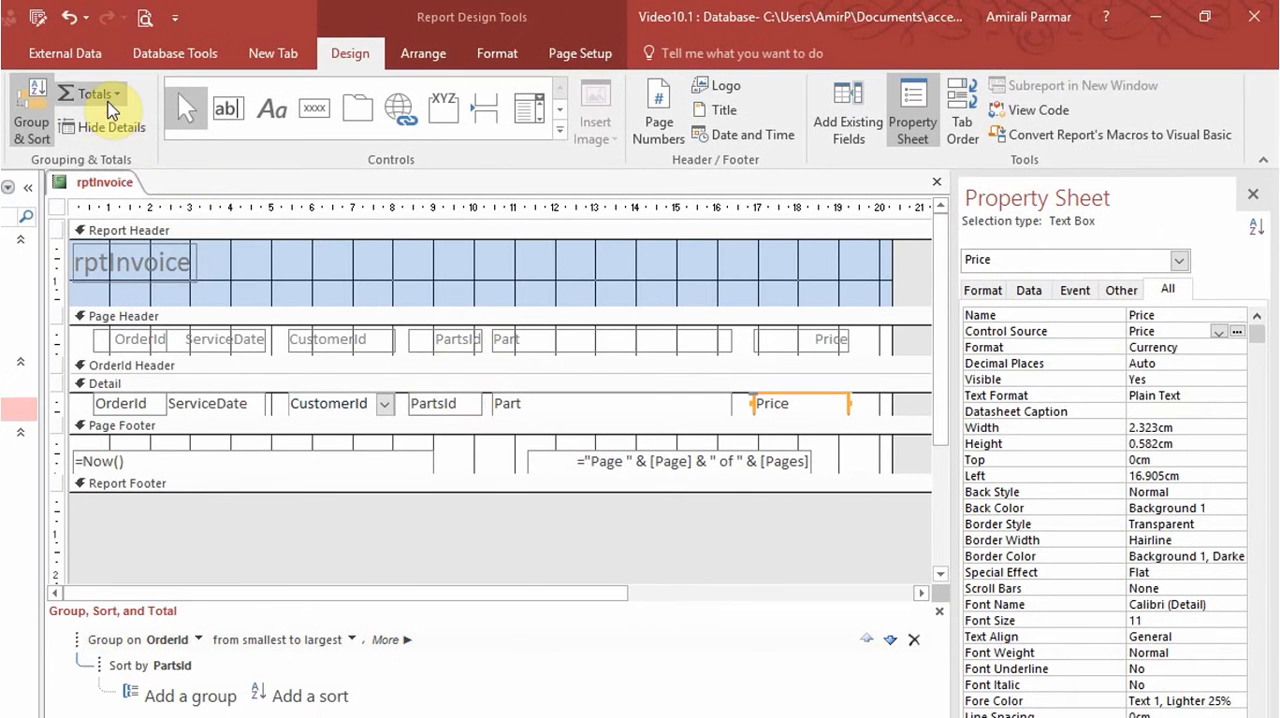
left_click(96, 93)
left_click(112, 129)
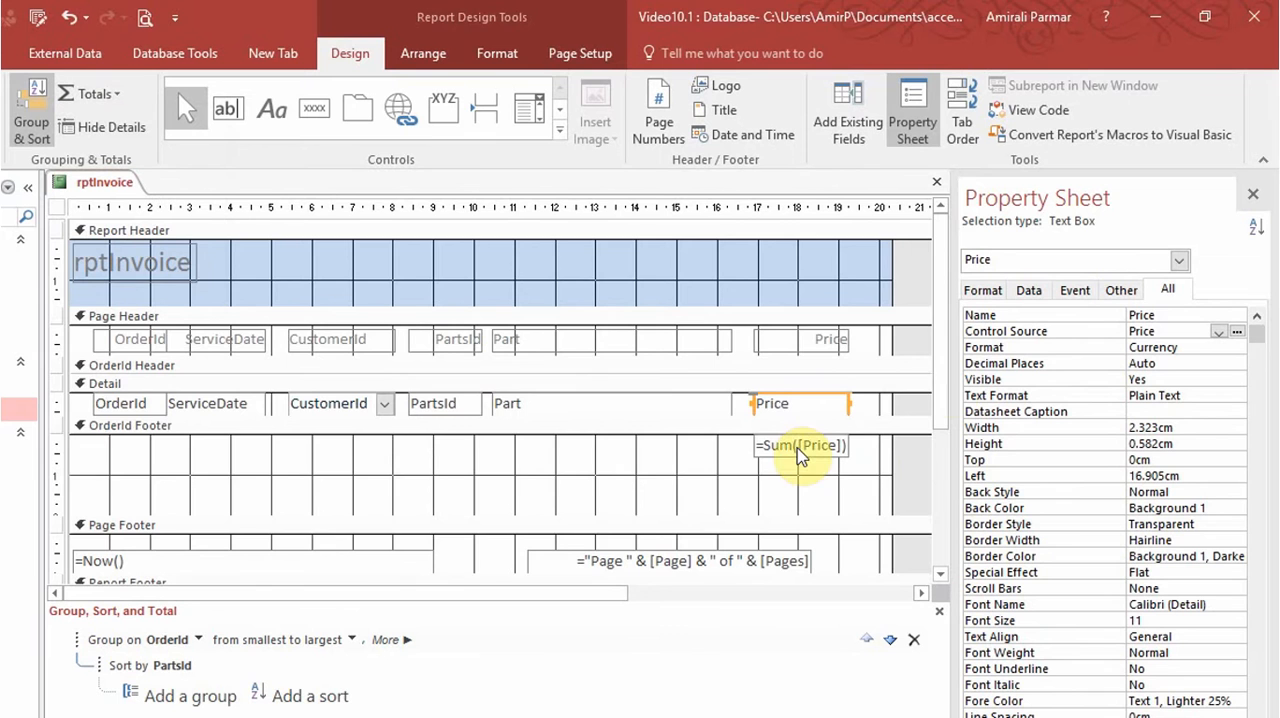
left_click_drag(943, 386, 952, 507)
left_click(814, 462)
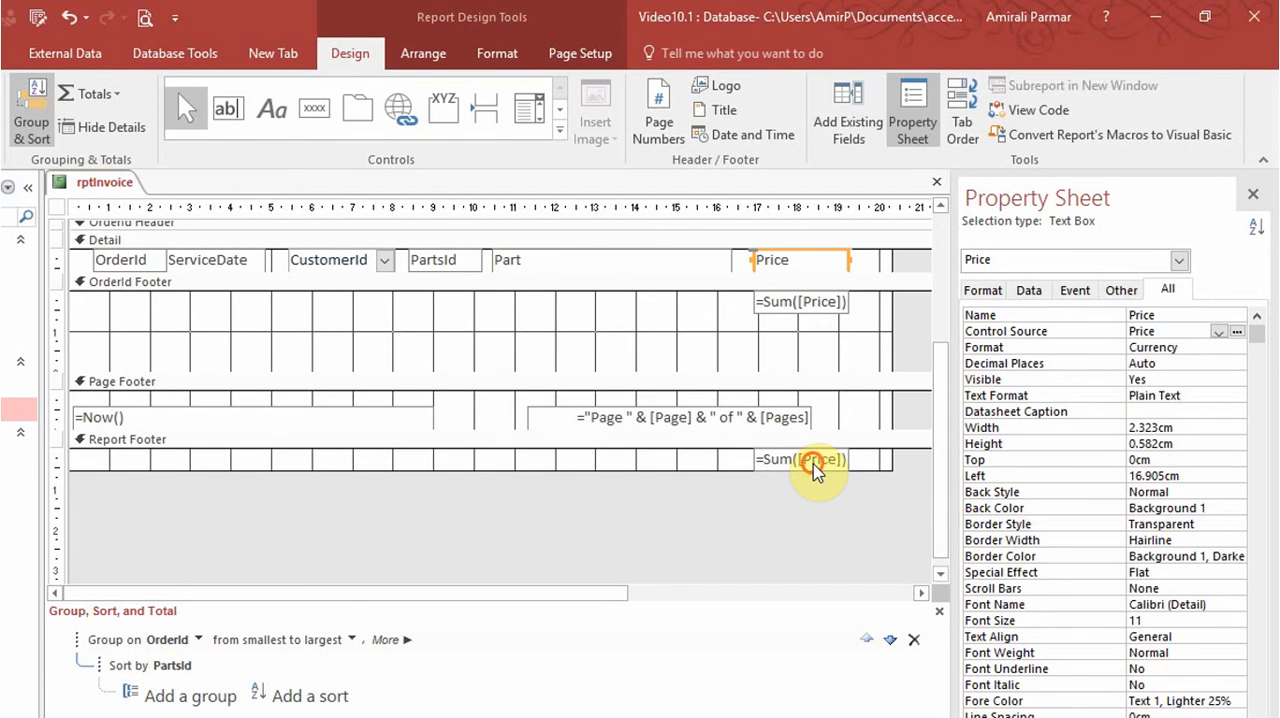
key("Delete")
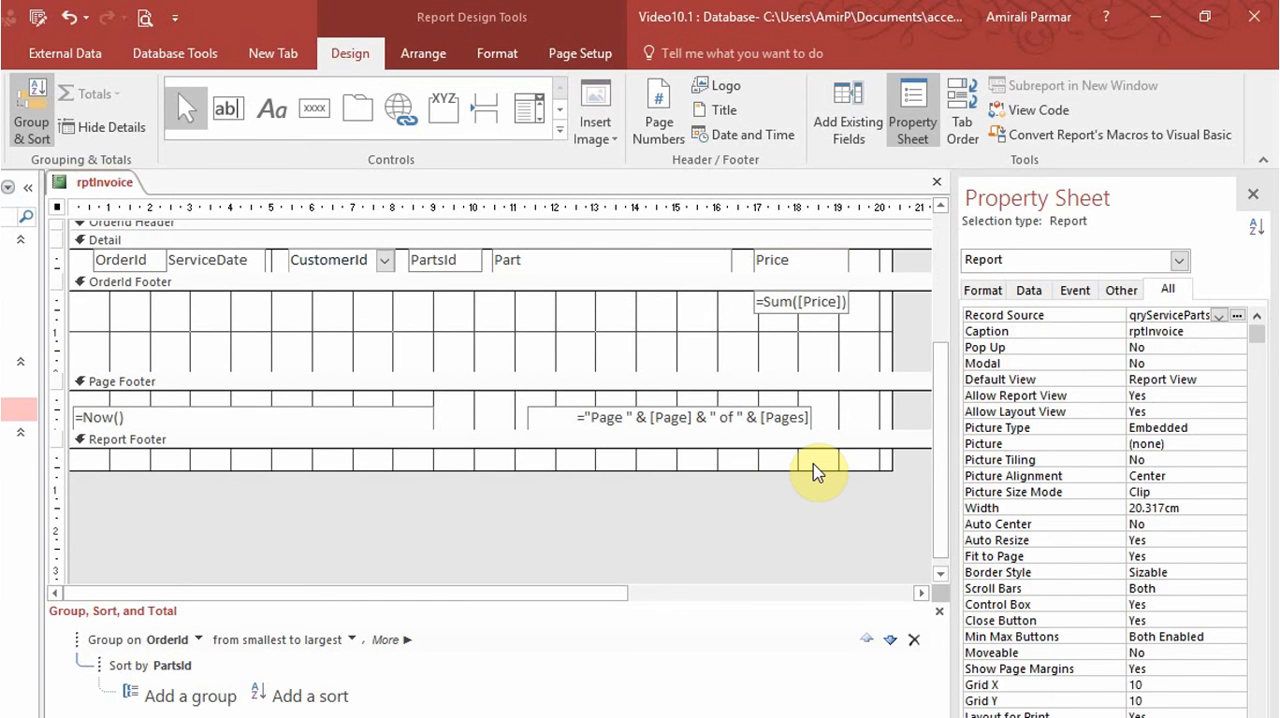
Rename the price sum text box in the OrderId footer to txtPartsTotal and close its properties.
left_click(818, 300)
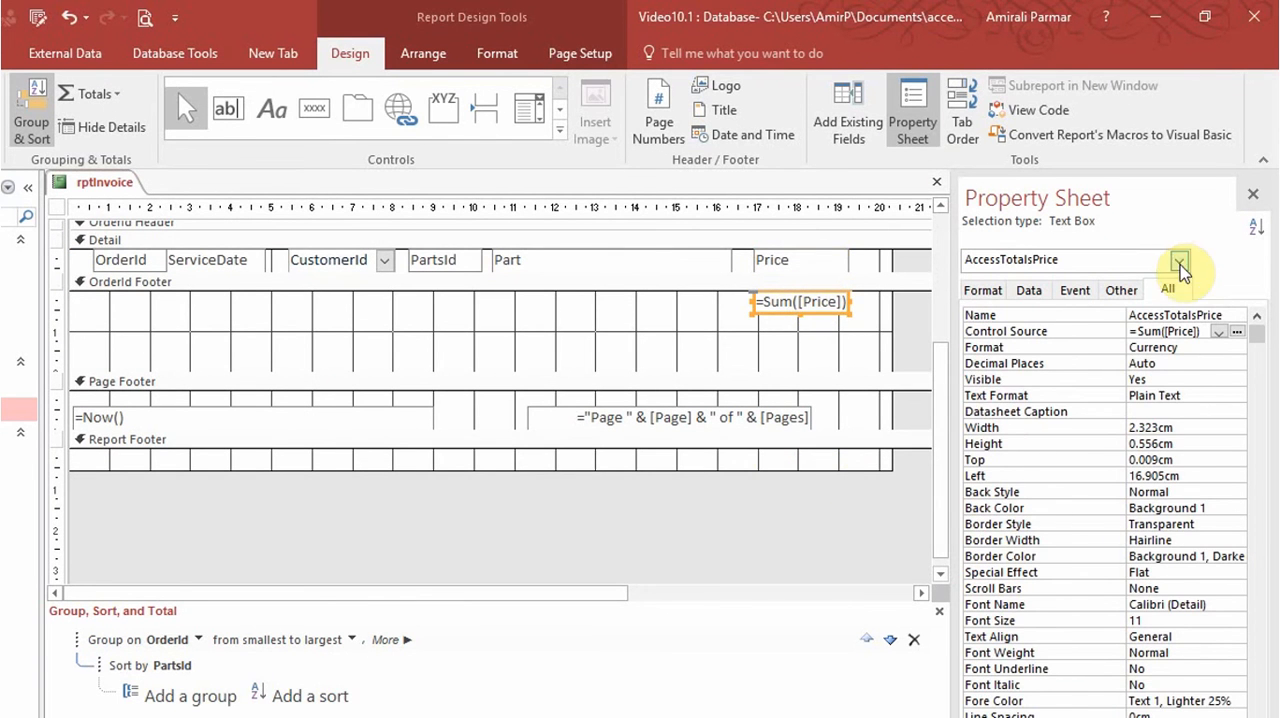
left_click_drag(1240, 315, 1088, 323)
type("txt")
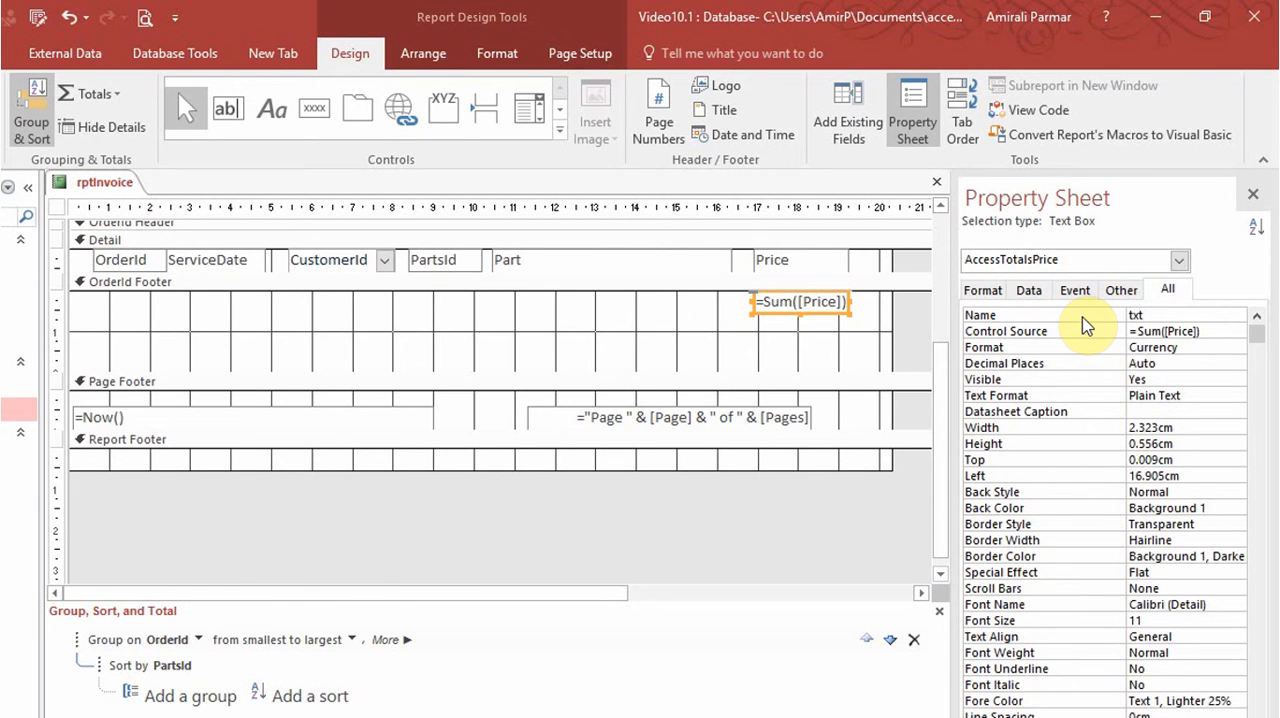
type("PartsTotal")
key("Return")
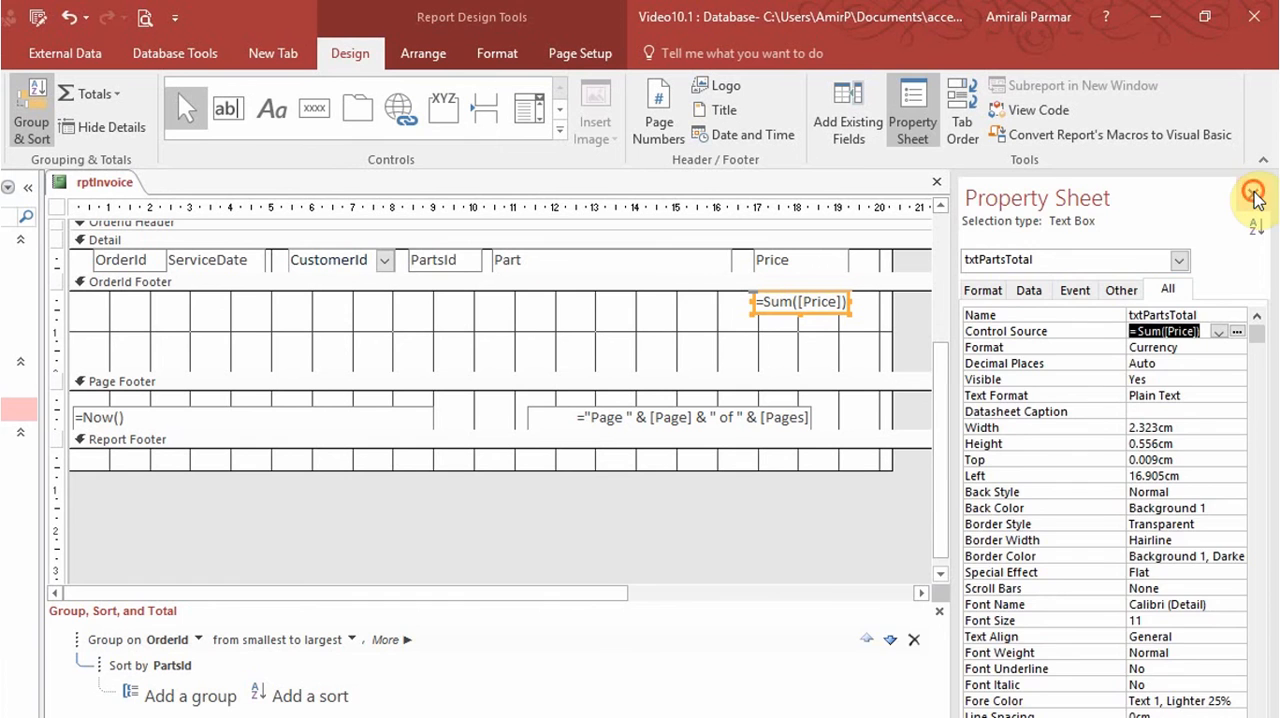
left_click(1252, 194)
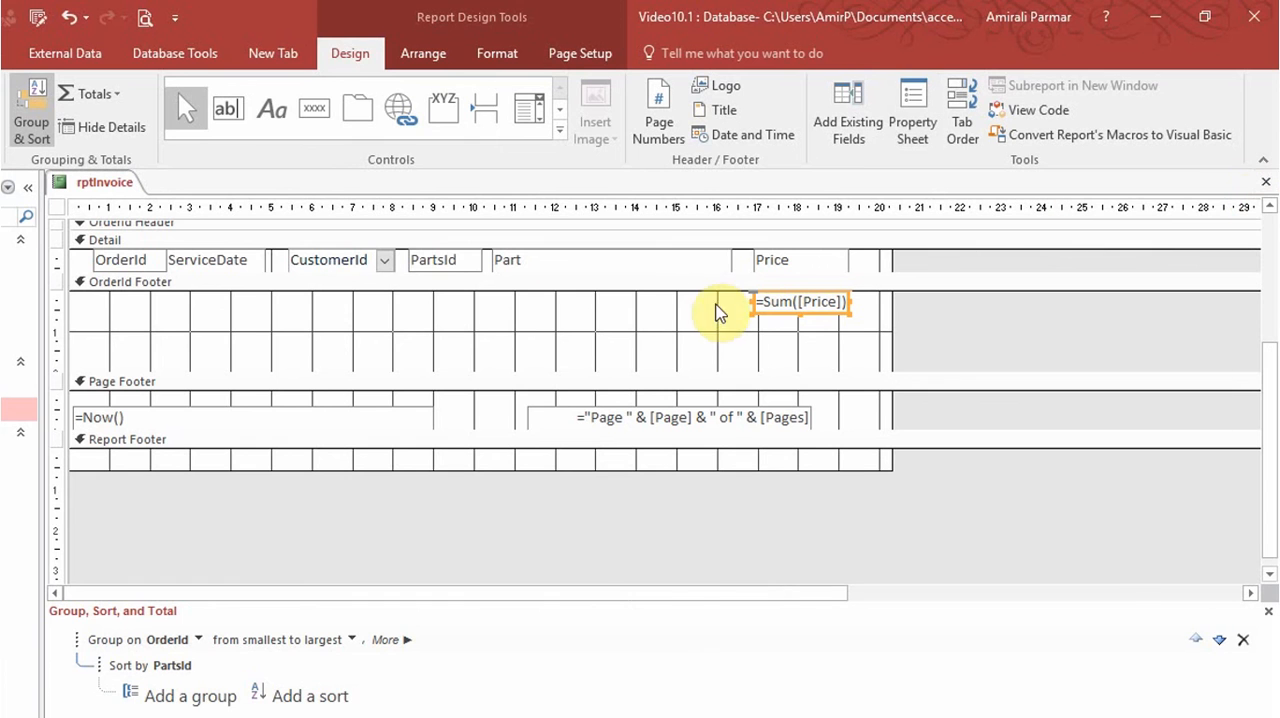
Add a label reading Parts Total beside the price sum in the OrderId footer.
left_click(275, 118)
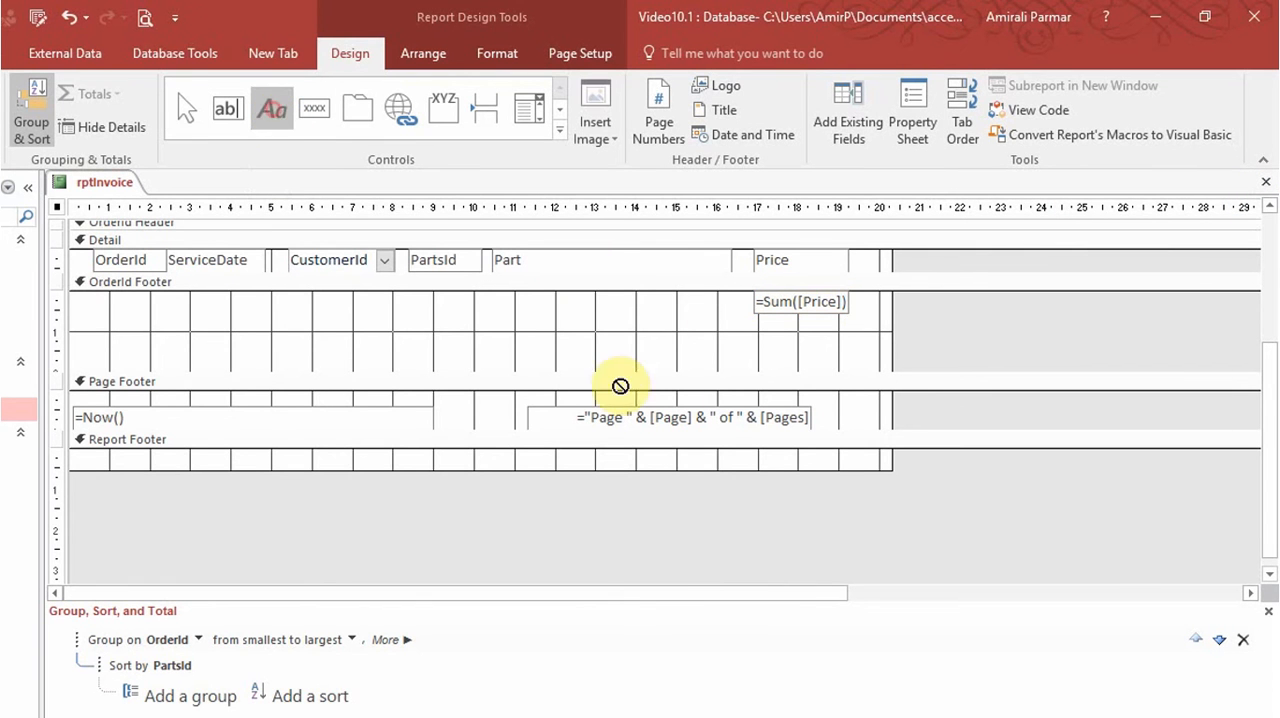
left_click_drag(637, 293, 737, 312)
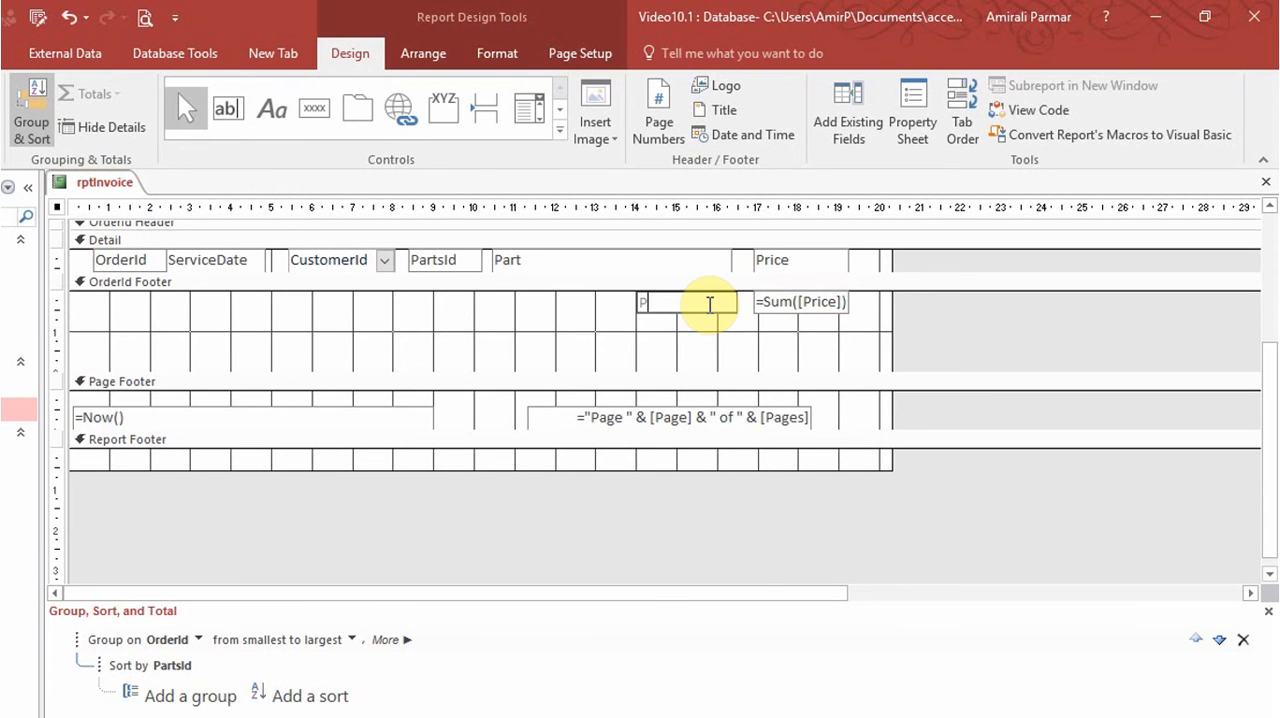
key("Tab")
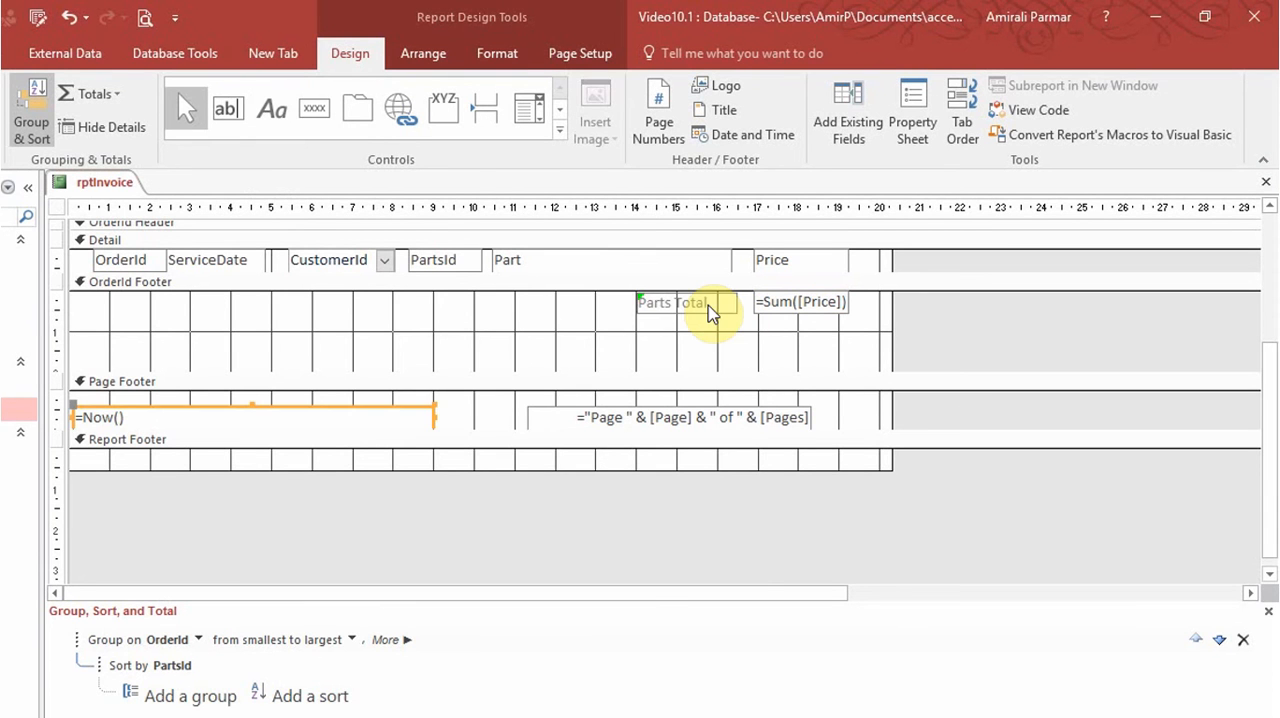
Associate the Parts Total label with the txtPartsTotal control.
left_click(638, 303)
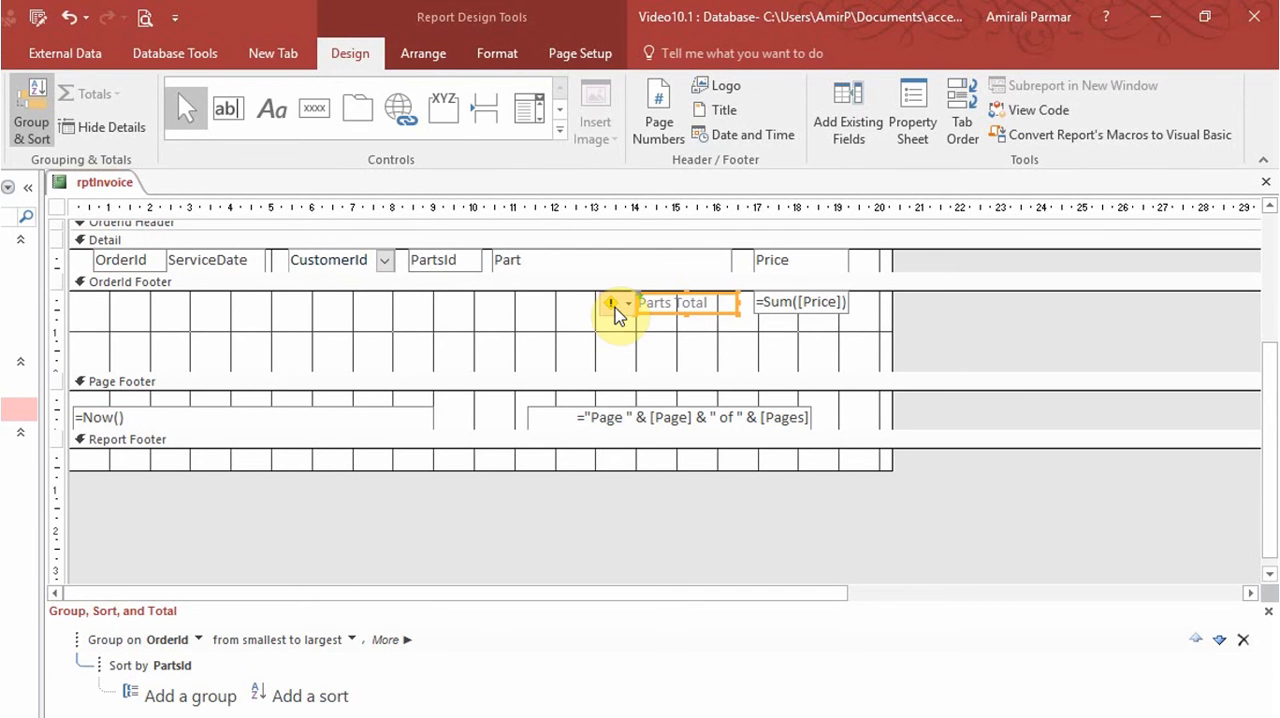
left_click(615, 306)
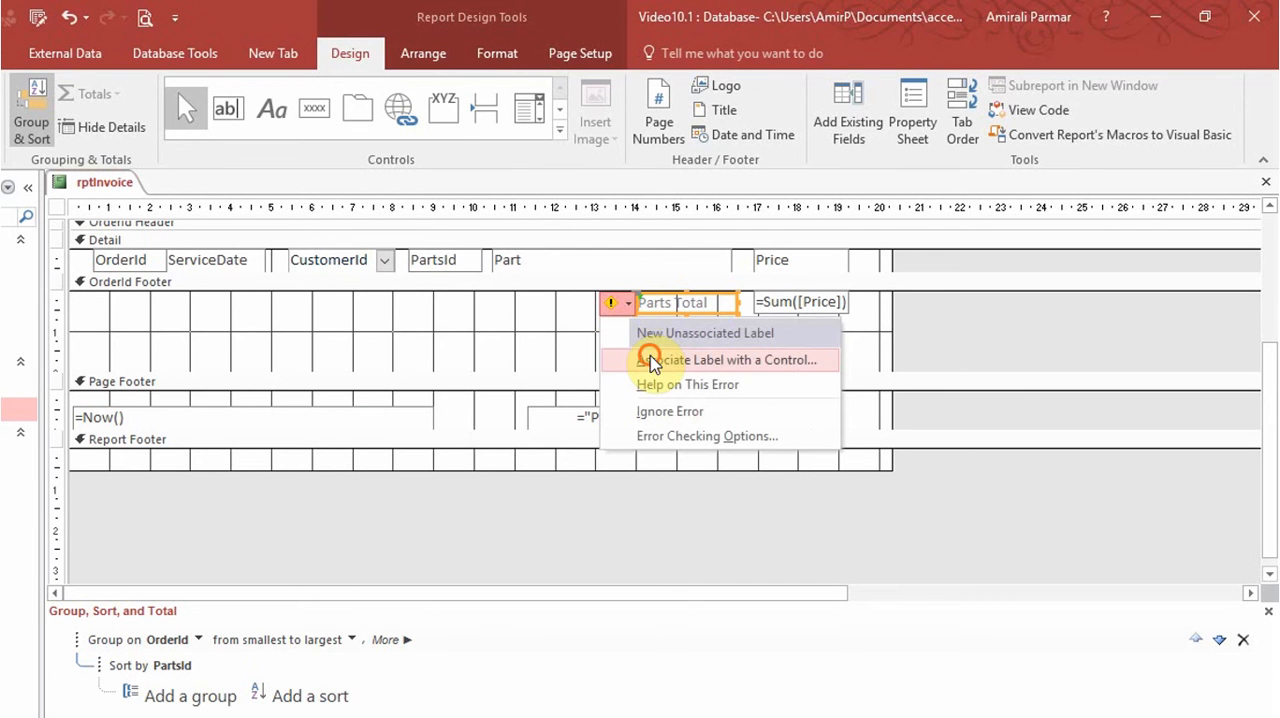
left_click(650, 362)
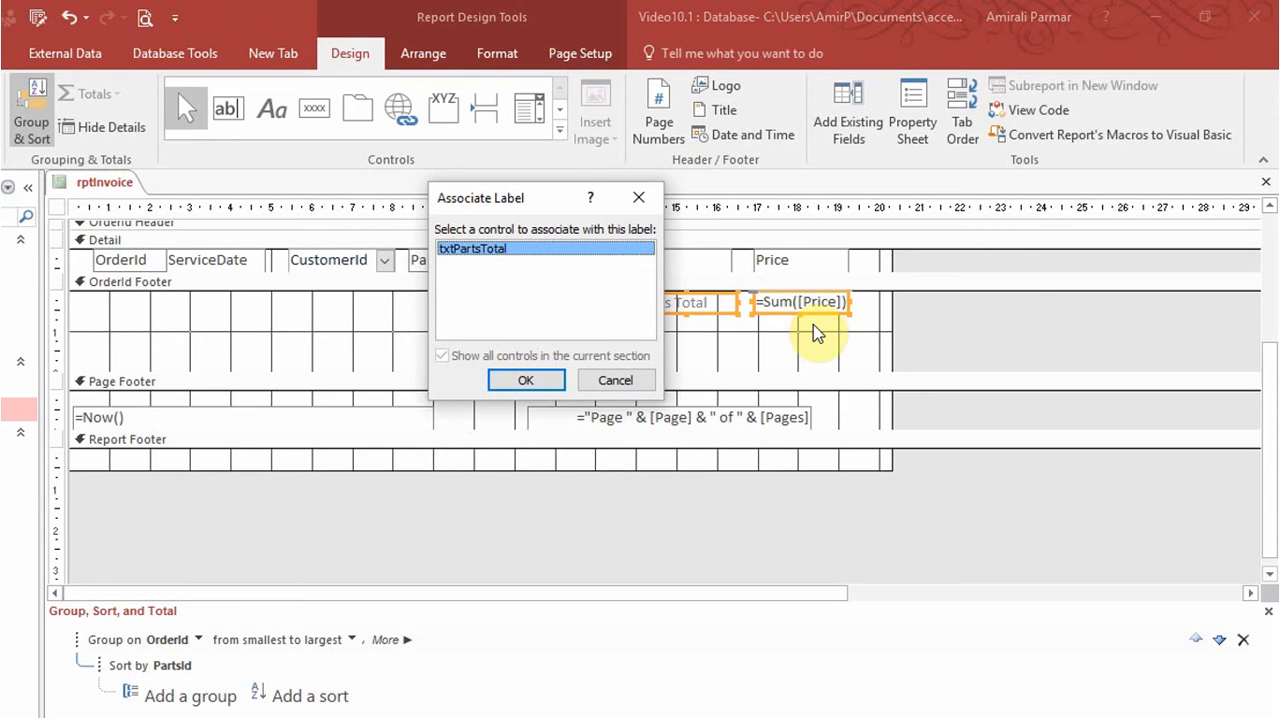
left_click(546, 383)
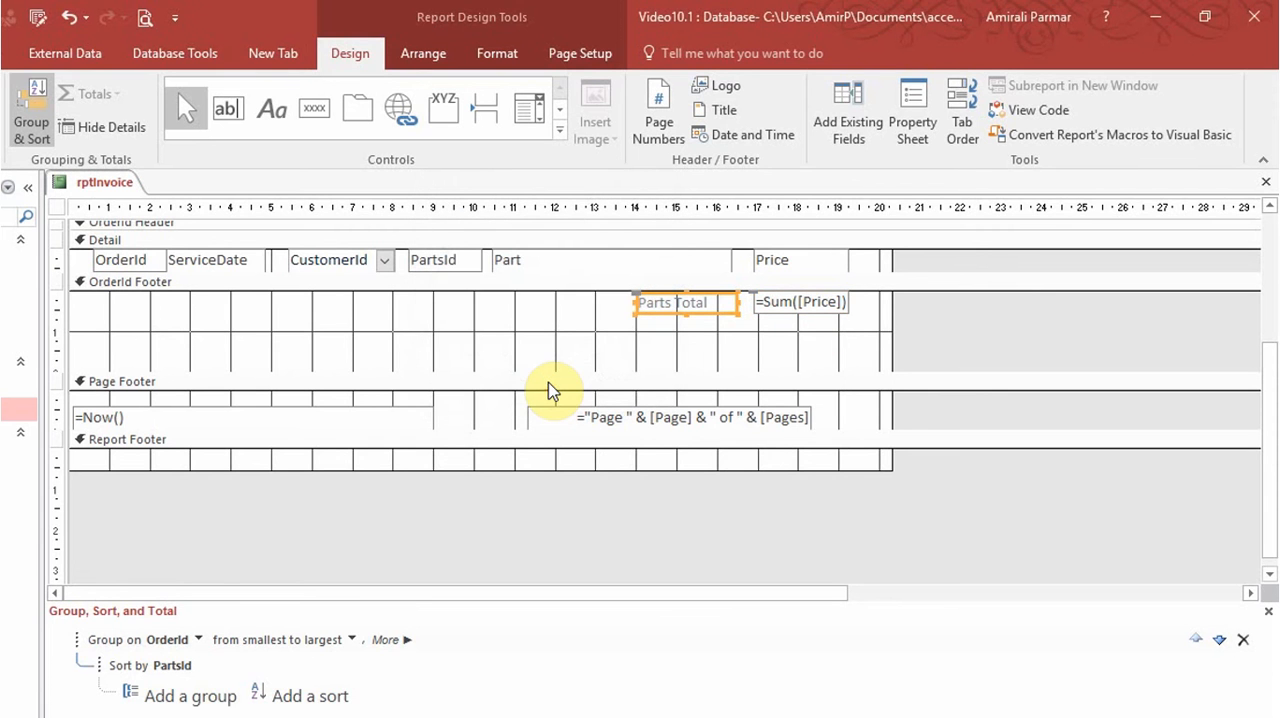
Add the Labour field to the OrderId footer below the price sum and narrow its text box to match the sum's width.
left_click(646, 343)
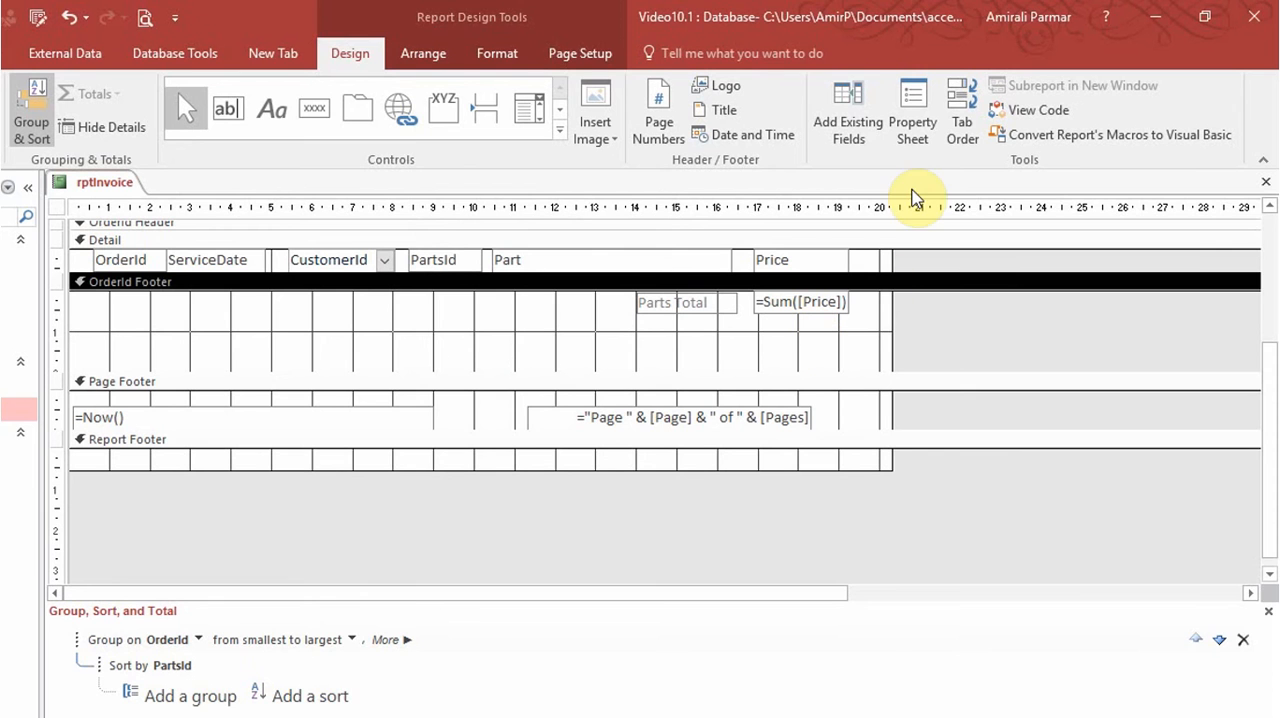
left_click(852, 120)
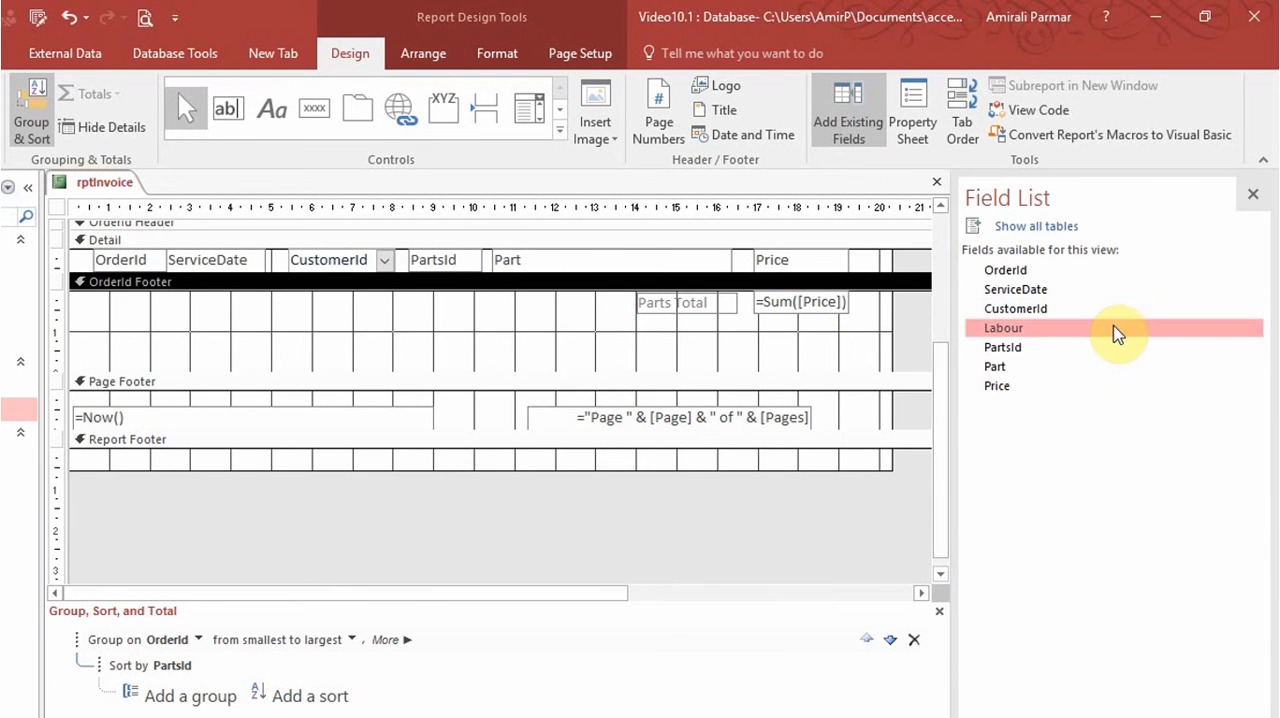
left_click_drag(1035, 335, 757, 332)
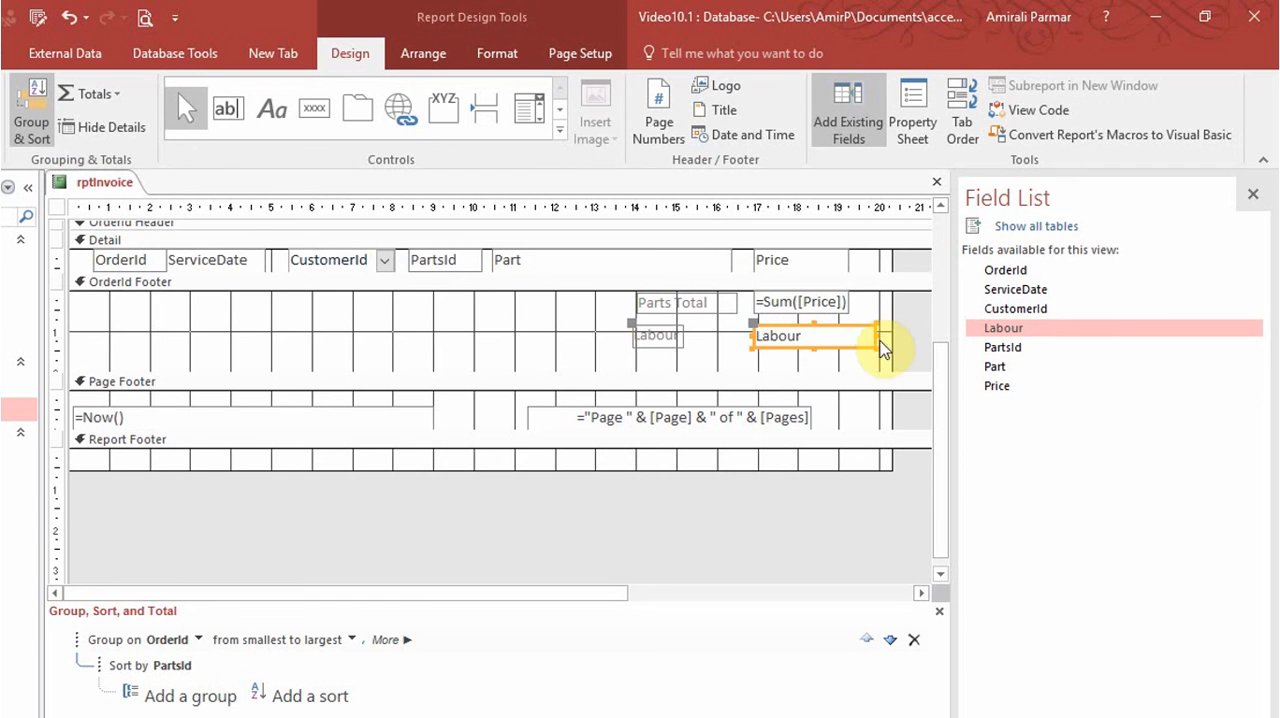
left_click_drag(877, 334, 847, 331)
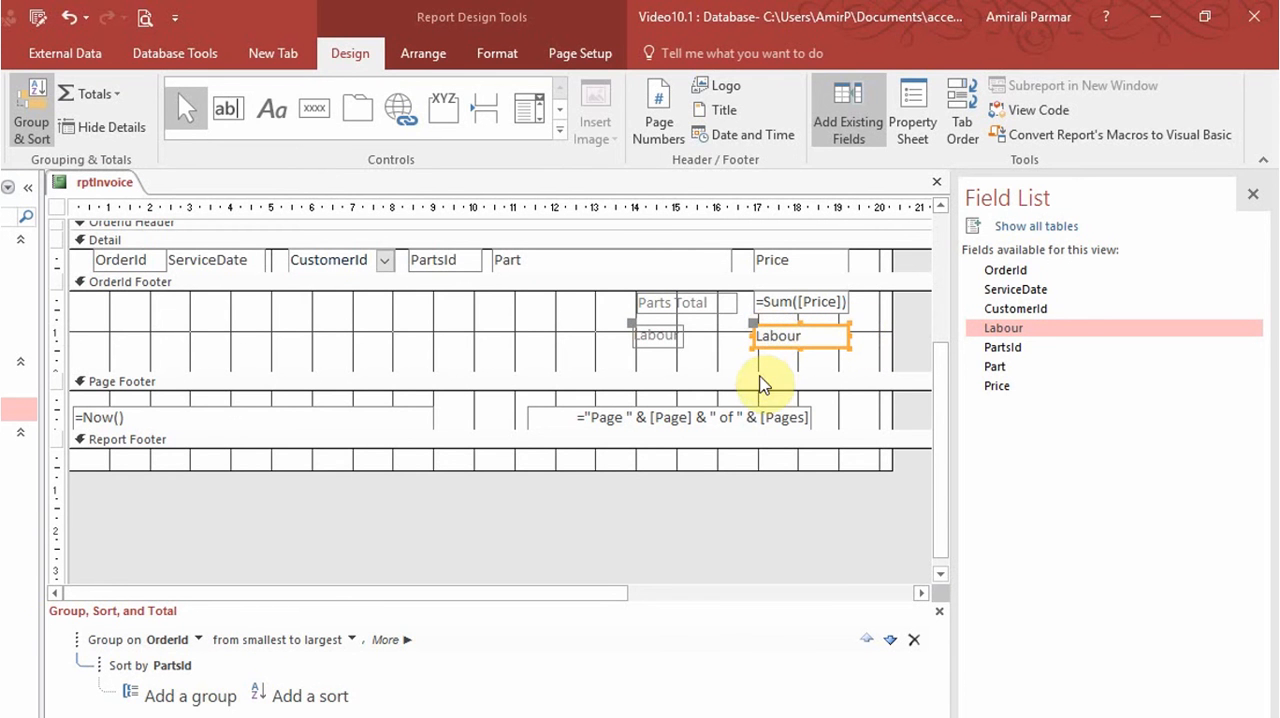
Extend the OrderId footer to about 3.8 cm and add a text box about 2.3 cm wide below Labour, labelled Subtotal.
left_click_drag(757, 372, 760, 445)
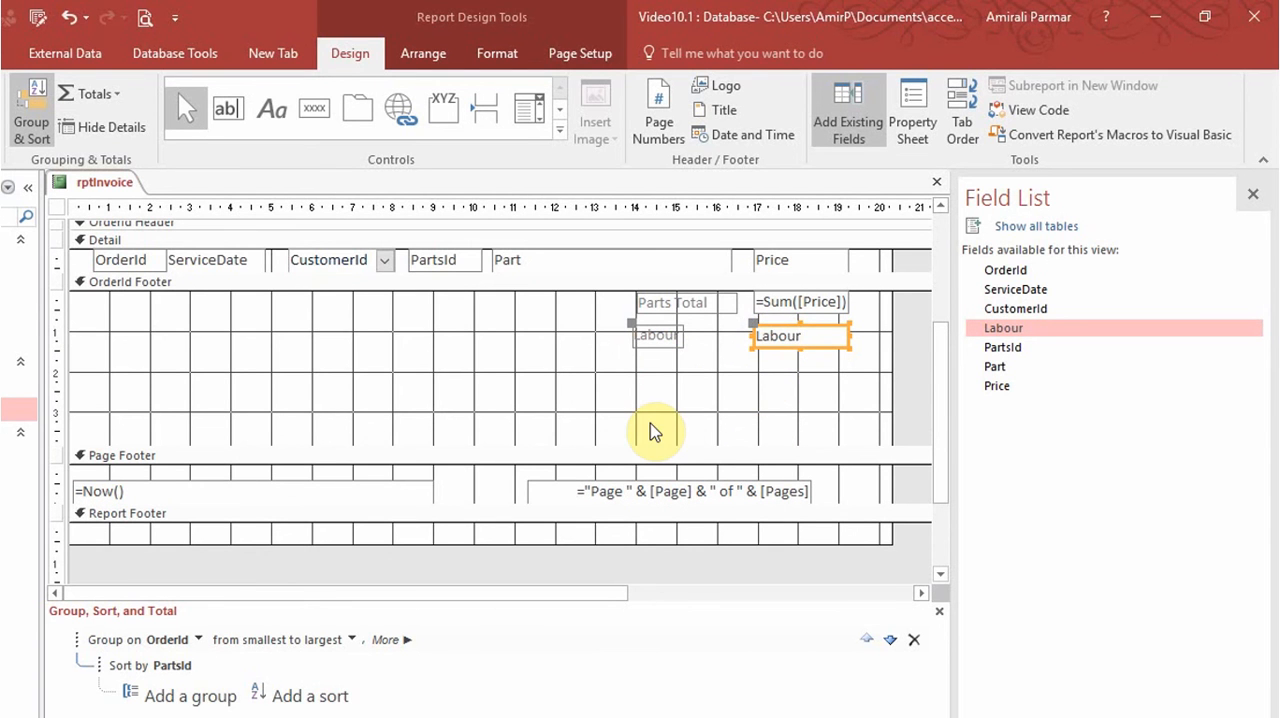
left_click(233, 118)
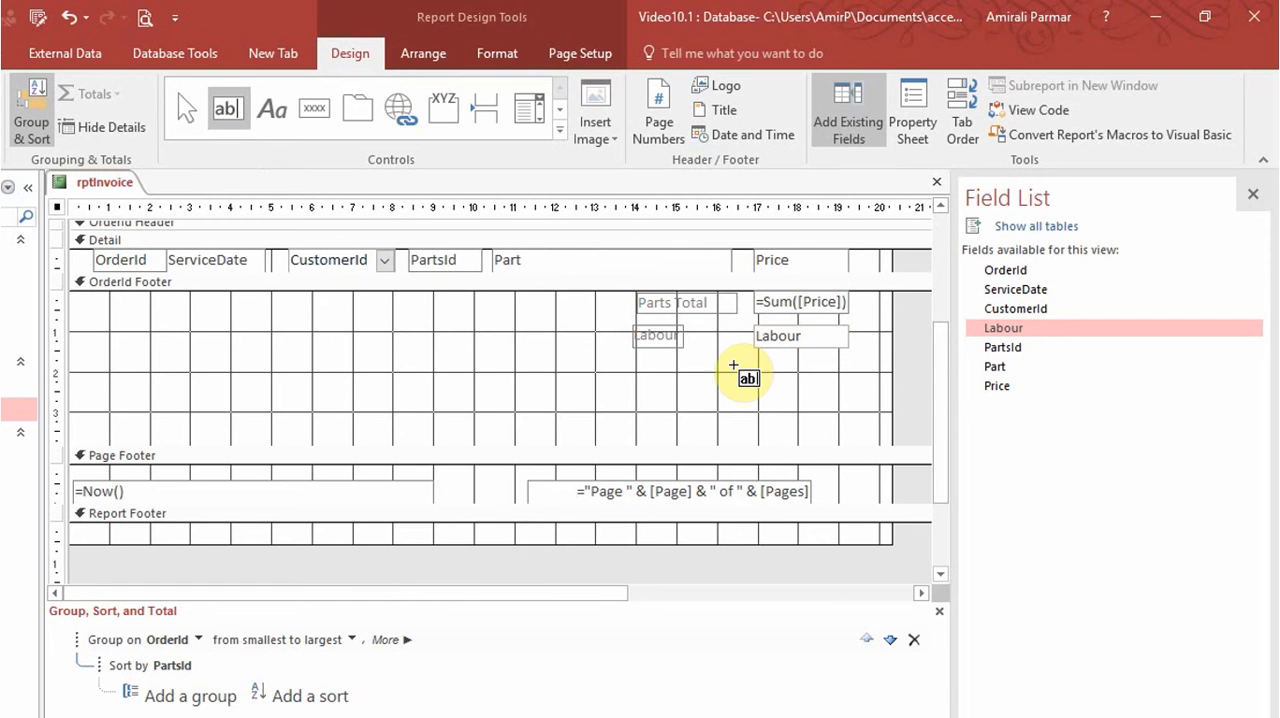
left_click_drag(754, 361, 848, 384)
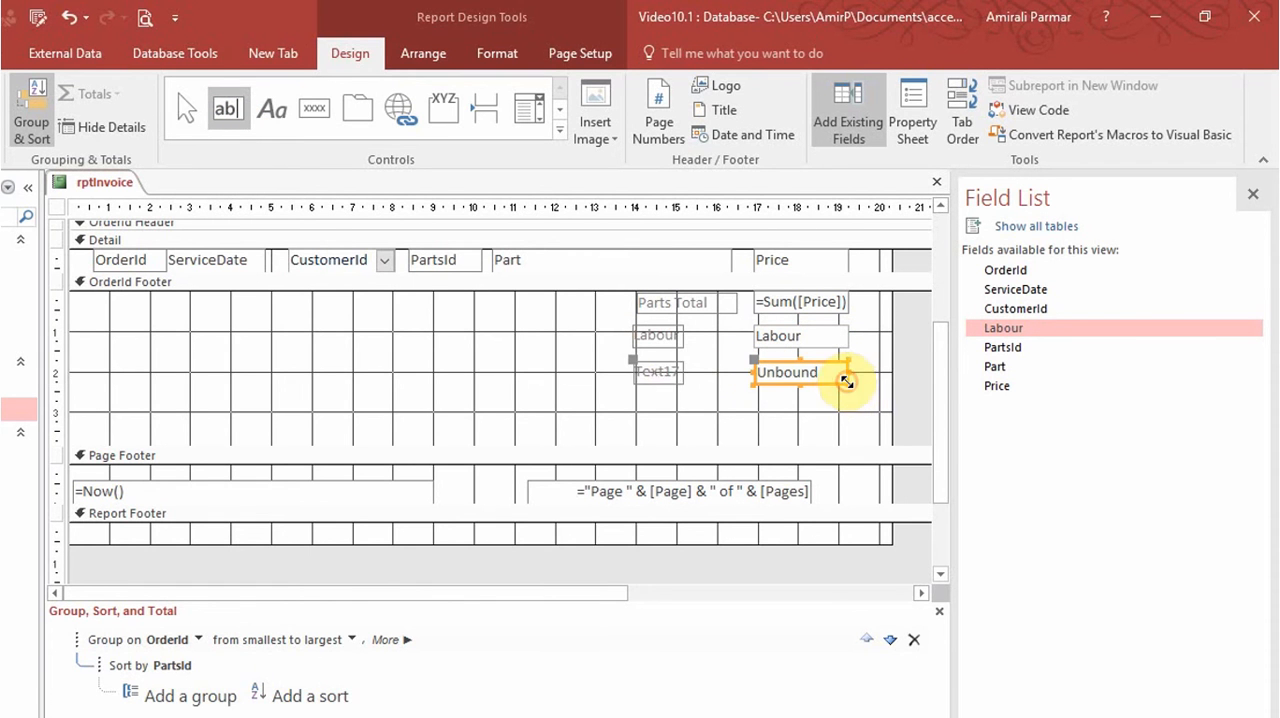
left_click(672, 374)
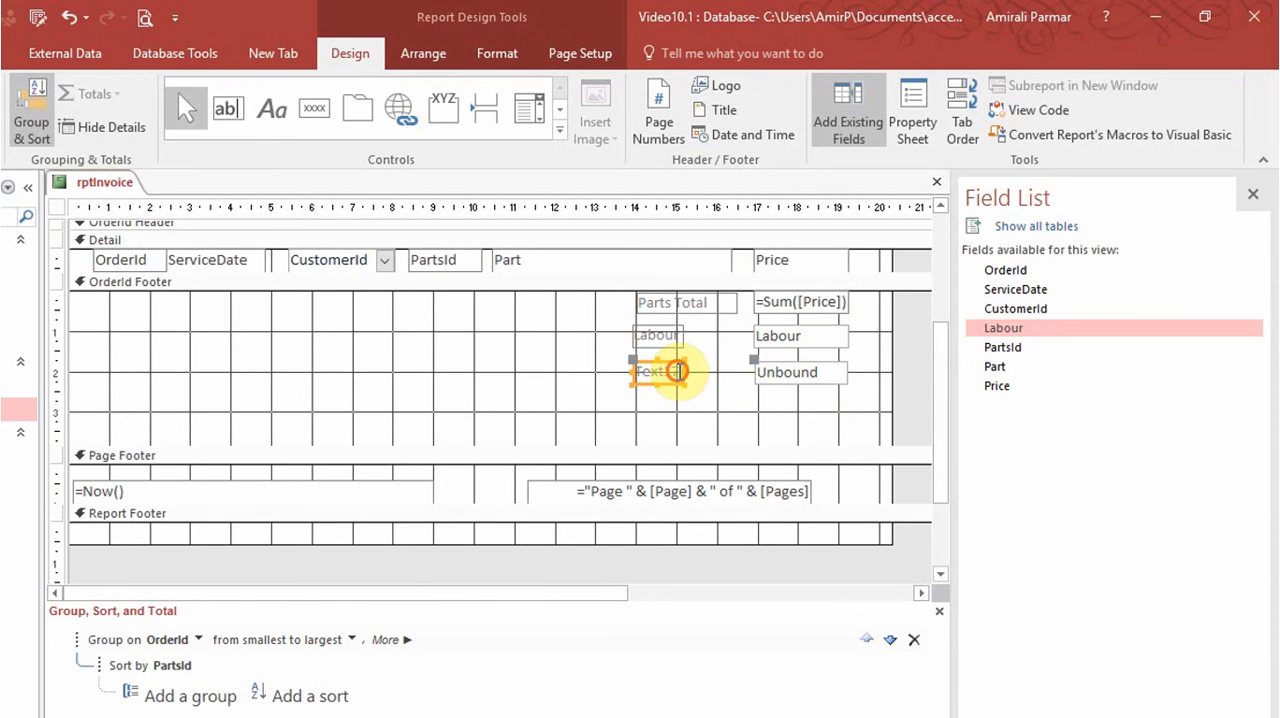
left_click(670, 370)
type("Su")
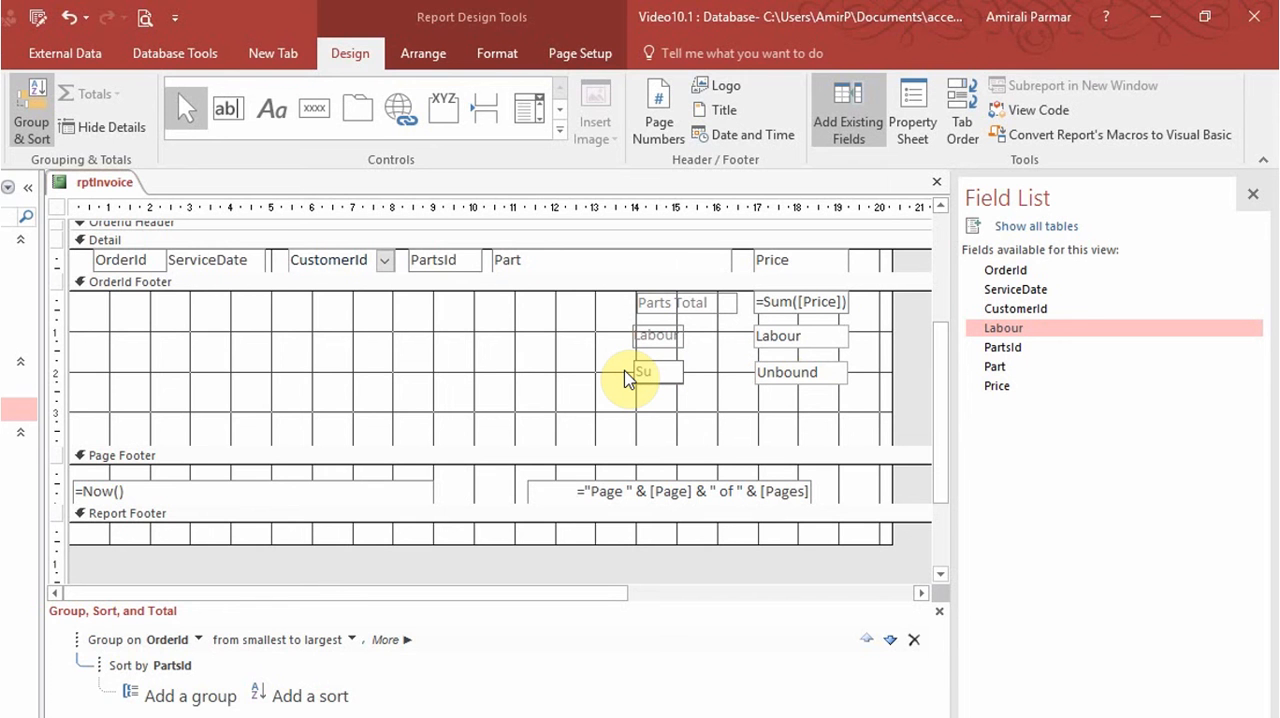
type("btotal")
key("Tab")
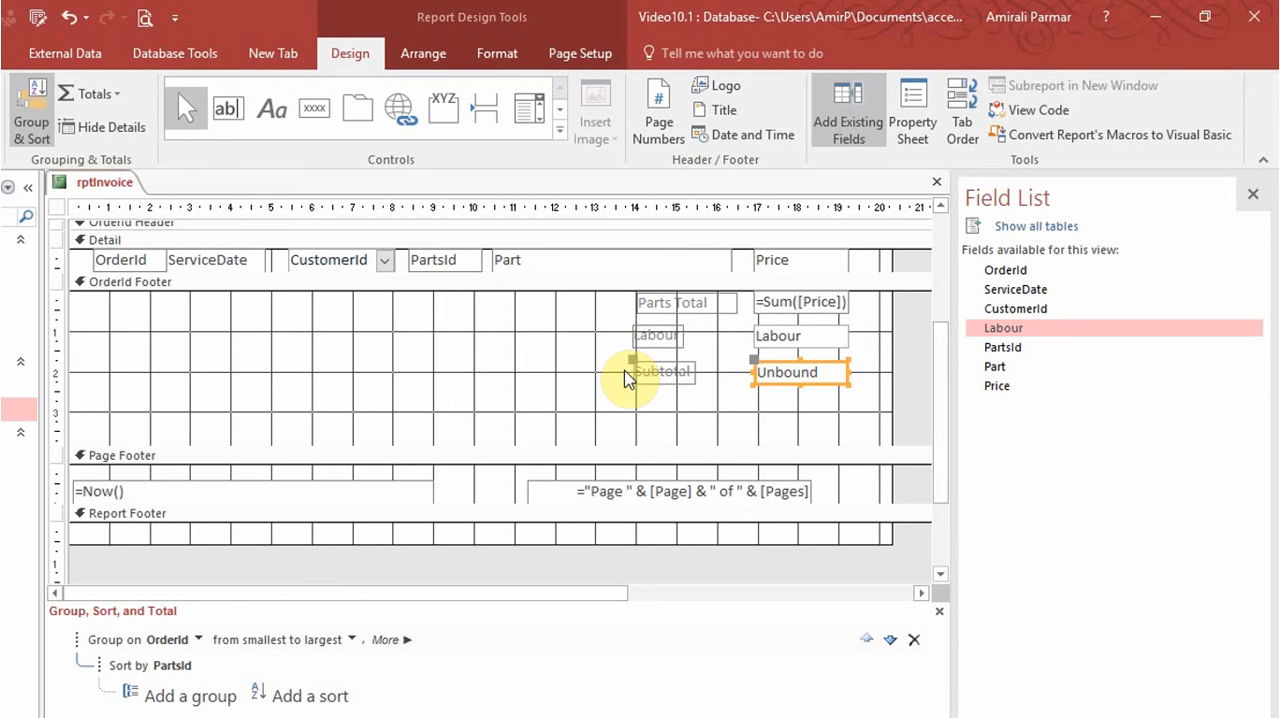
Rename the text box beside the Subtotal label to txtSubTotal.
left_click(920, 128)
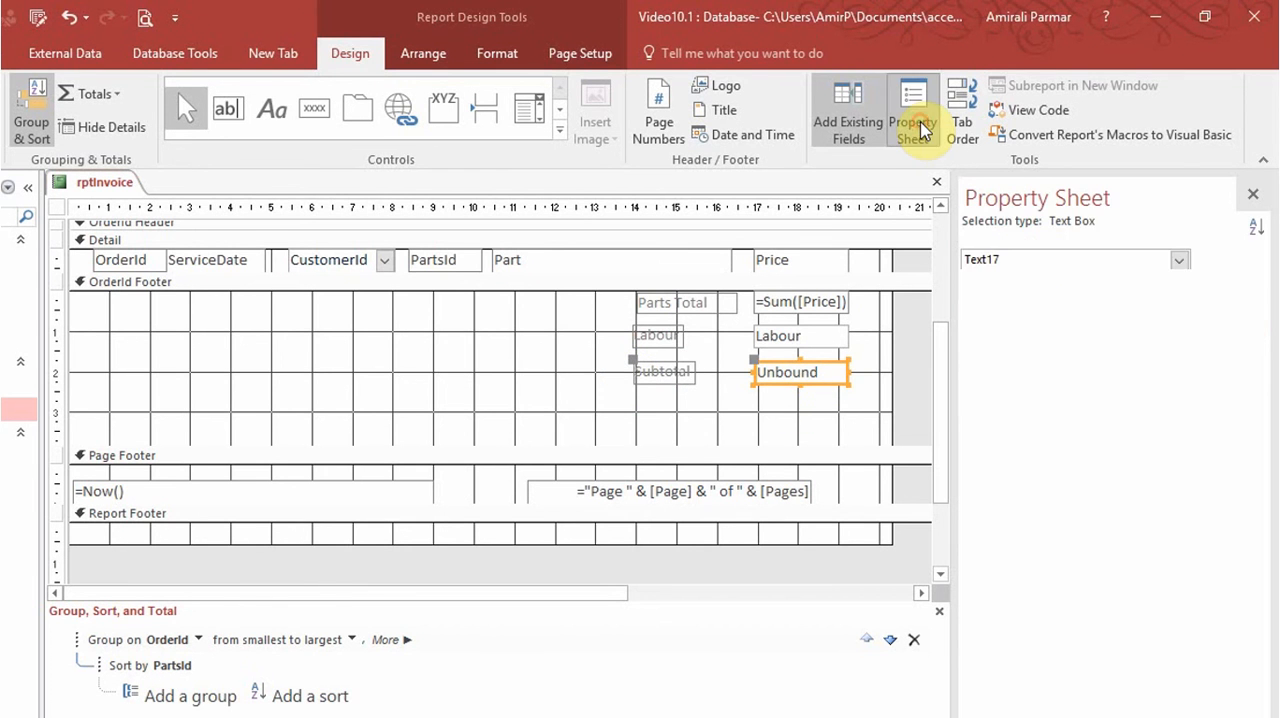
left_click_drag(1189, 317, 1120, 323)
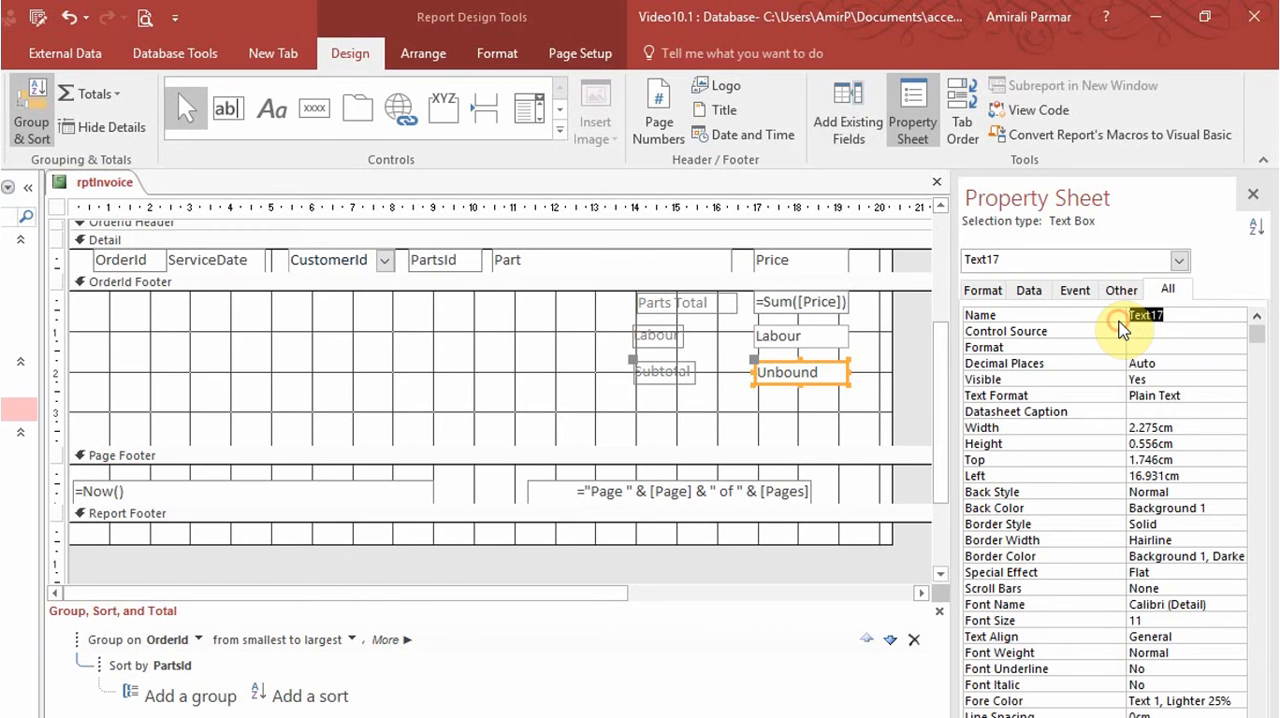
type("txtSubTotal")
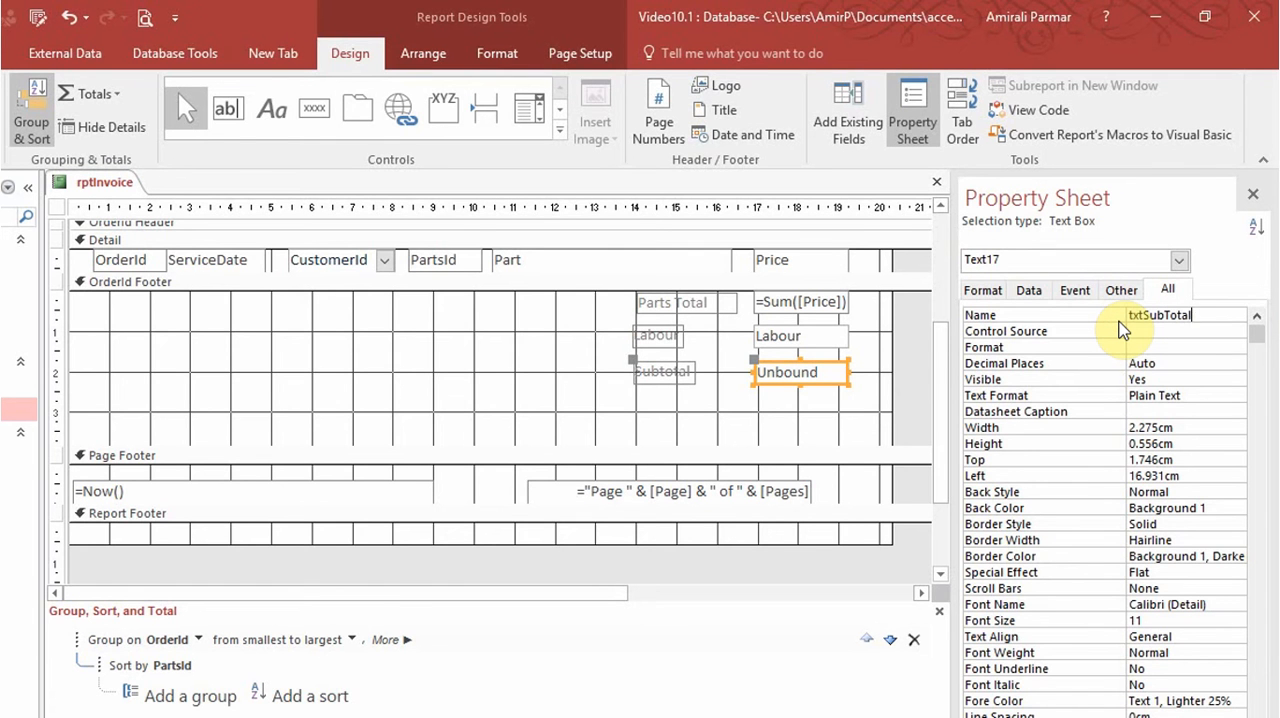
key("Return")
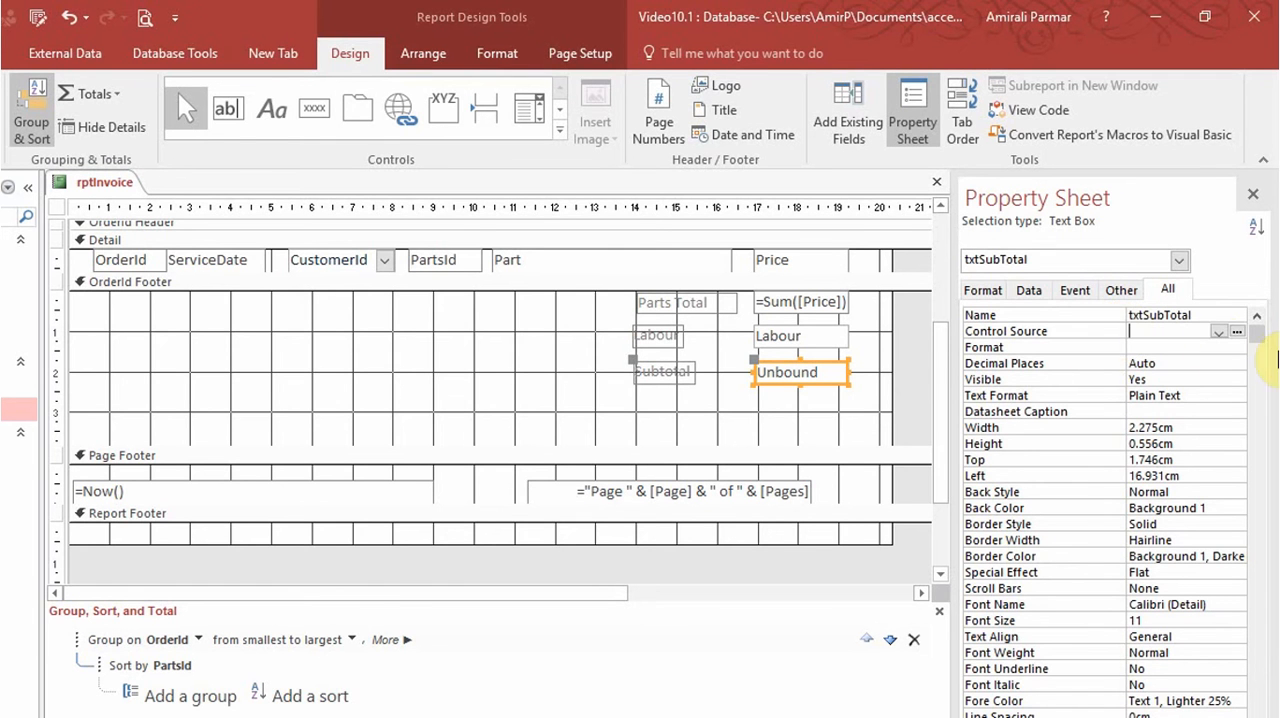
Set the control source of txtSubTotal to the expression =[txtPartsTotal]+[Labour].
left_click(1237, 332)
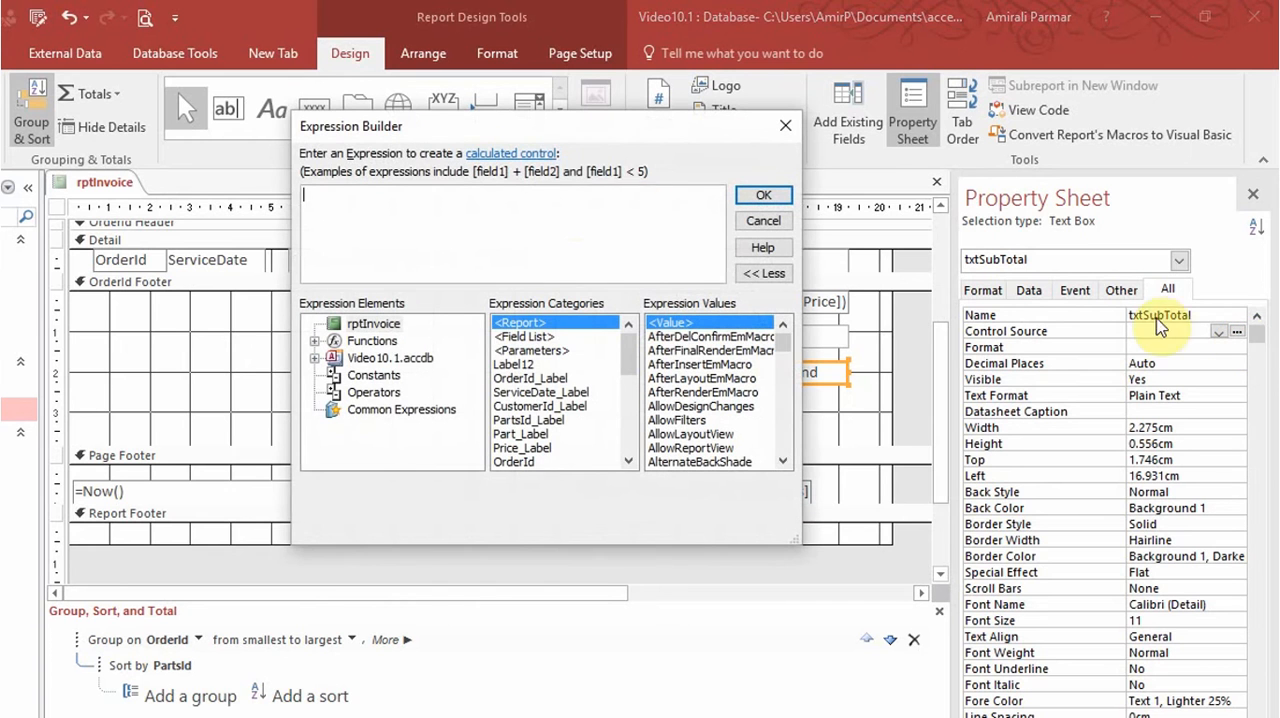
type("=")
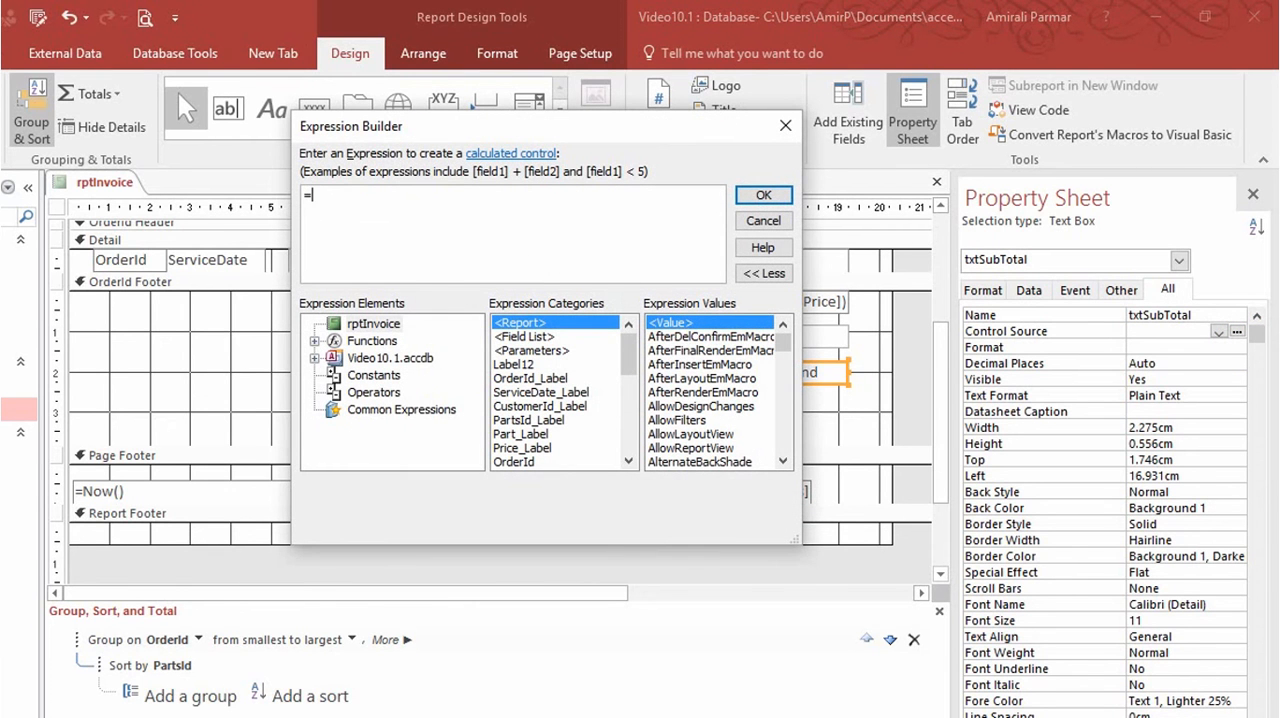
type("txt")
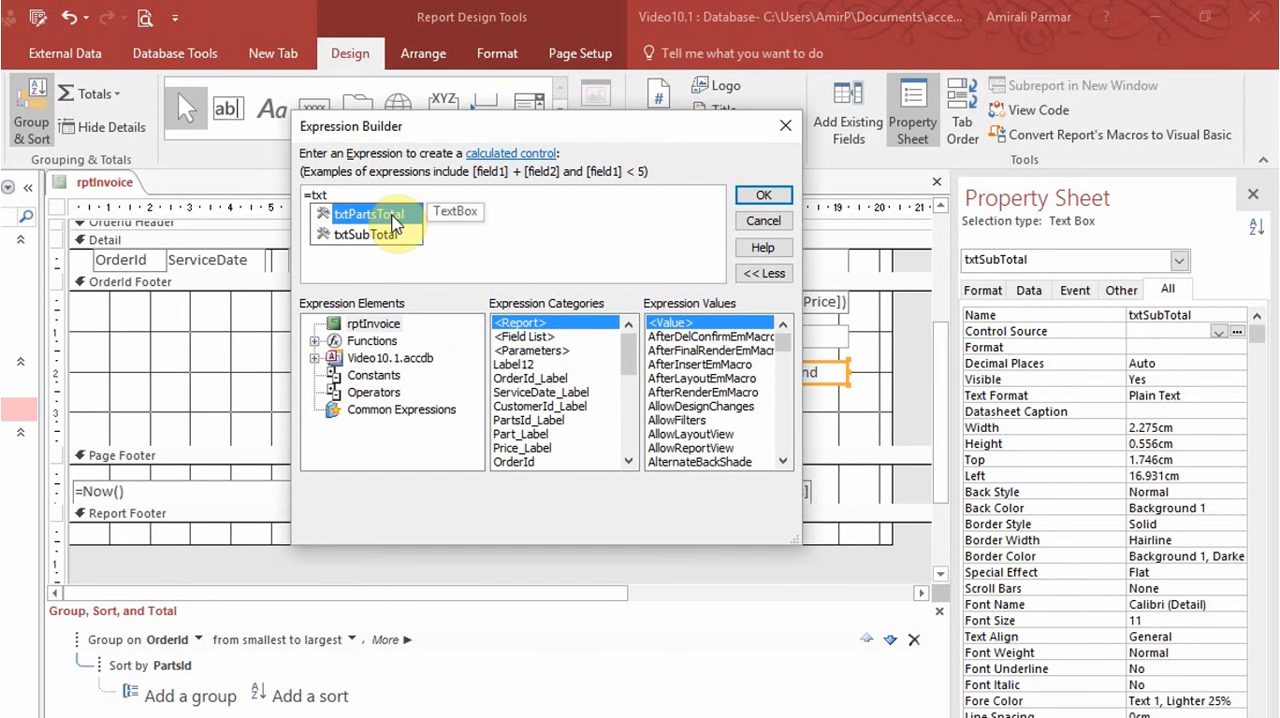
double_click(390, 214)
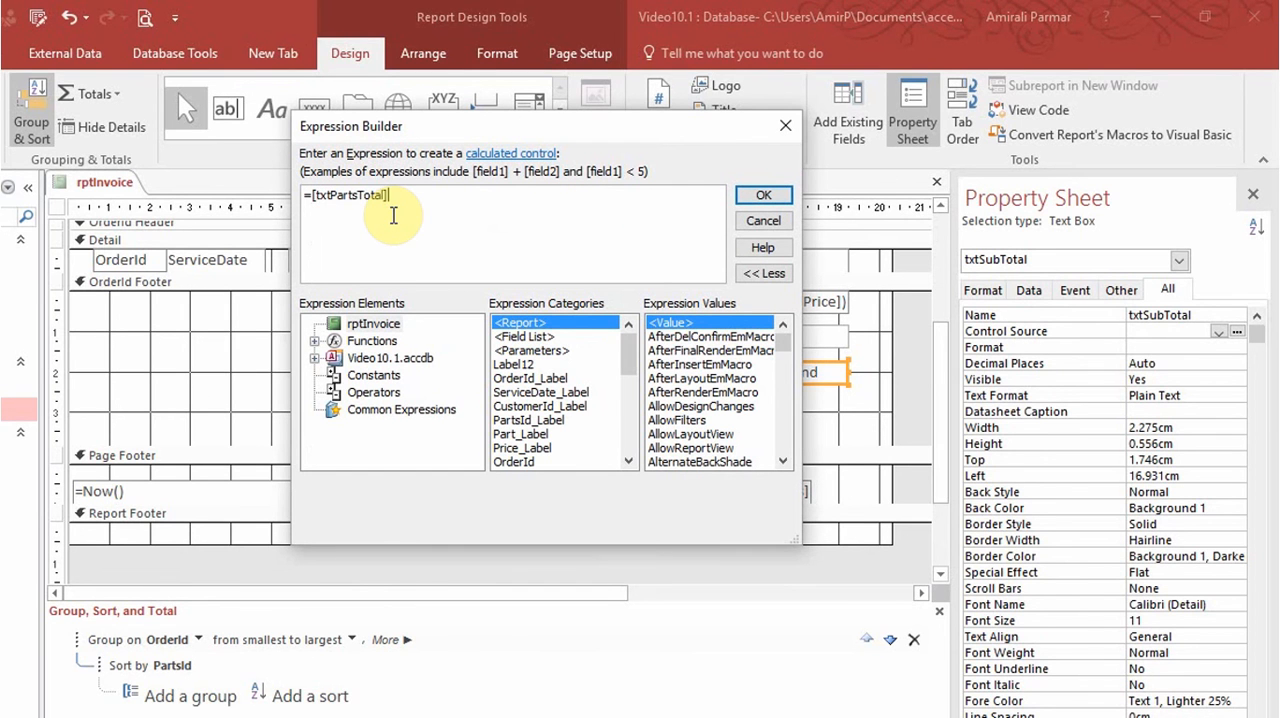
type("+Lab")
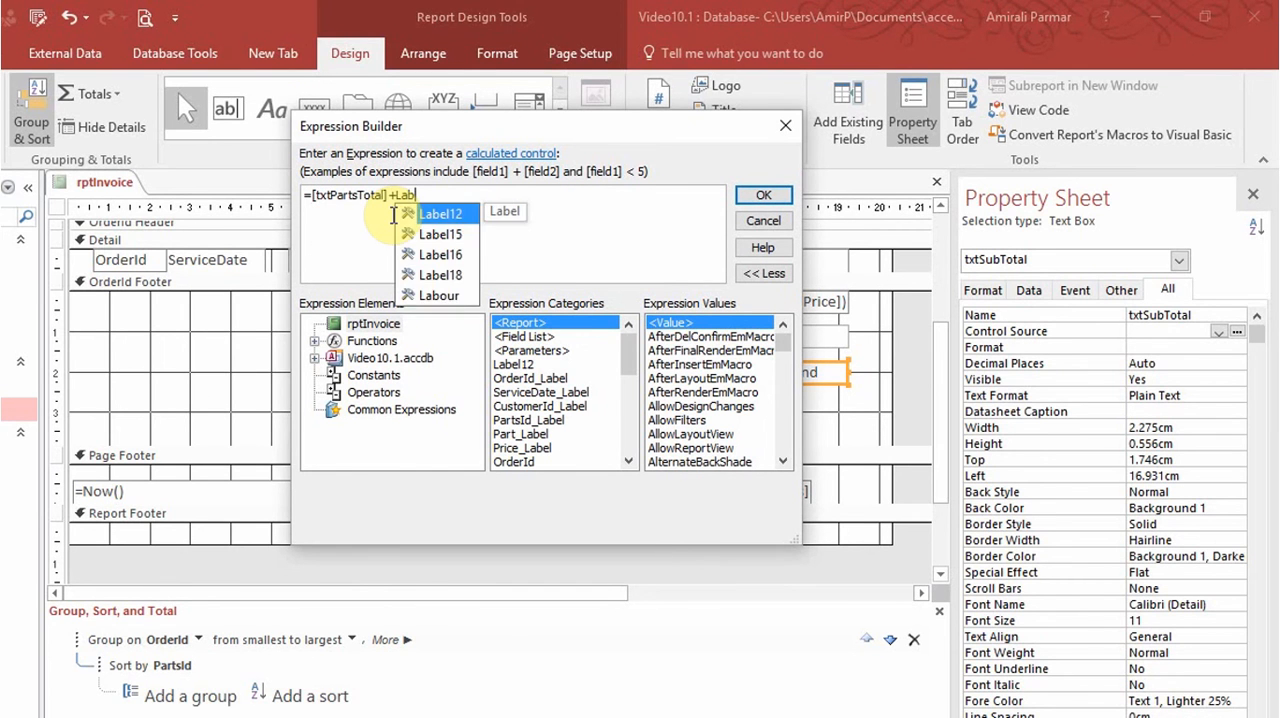
double_click(440, 296)
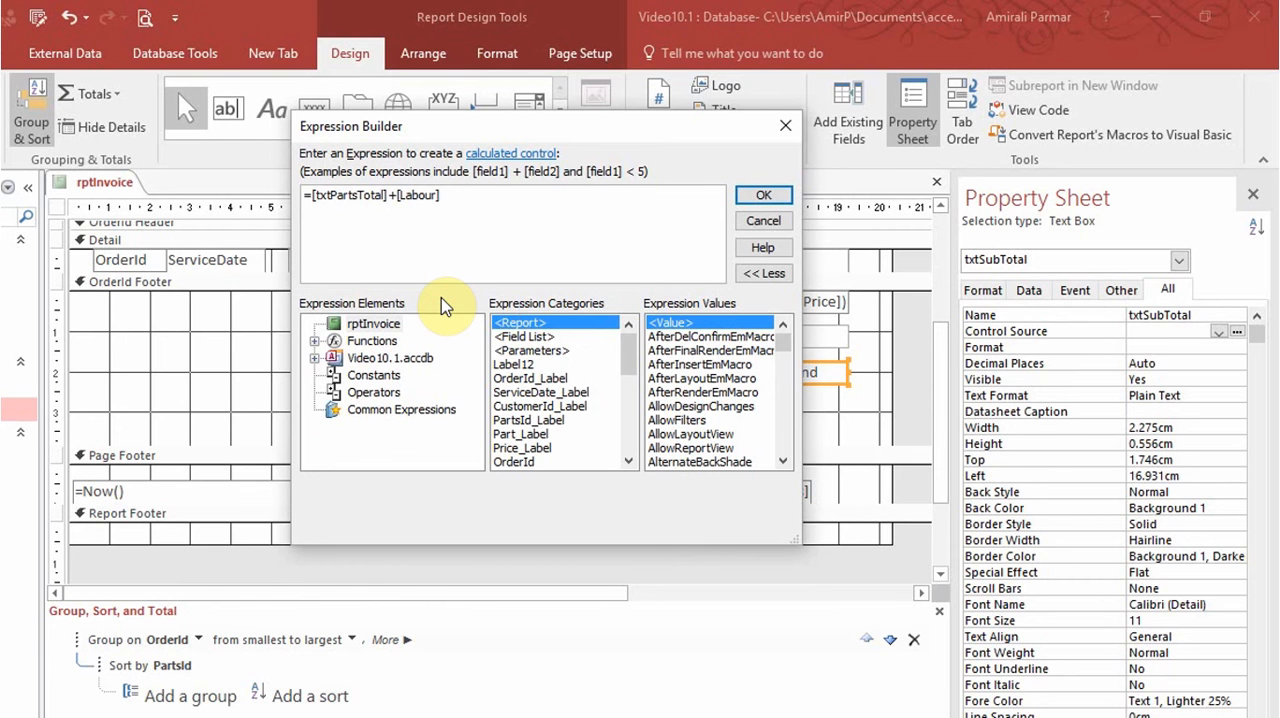
left_click(760, 196)
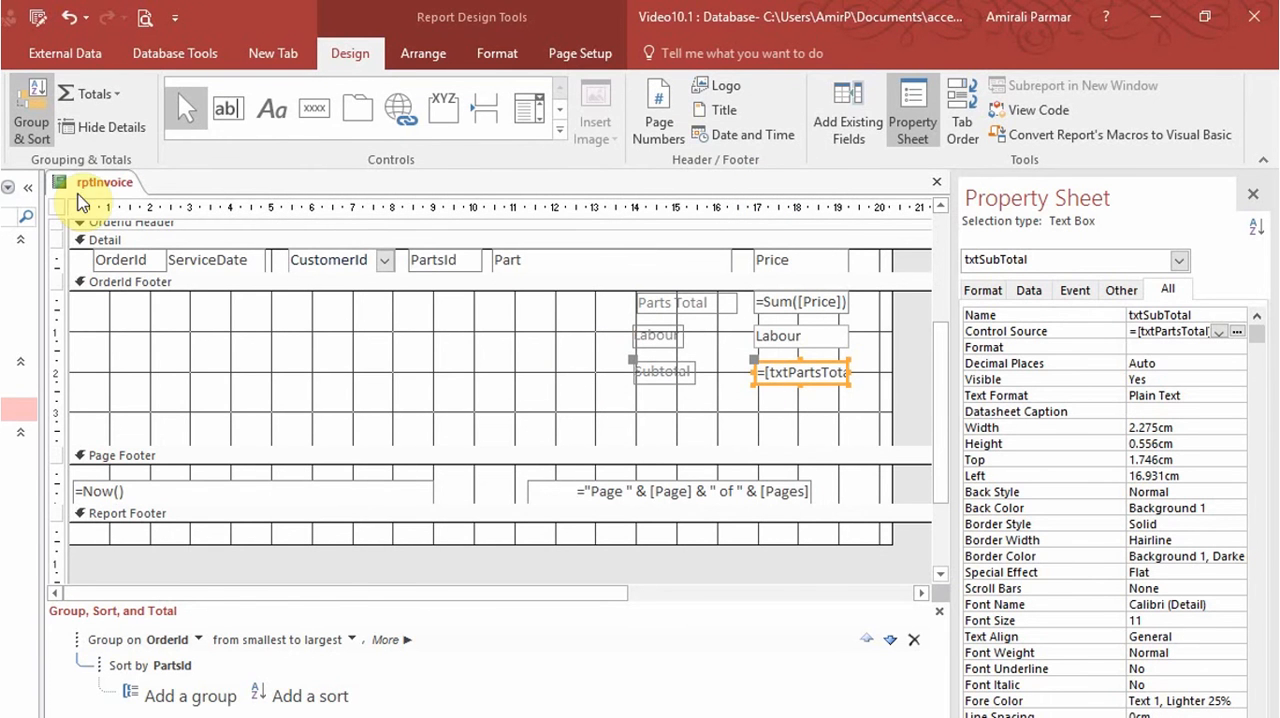
Set the number format of txtSubTotal to Currency.
left_click(970, 292)
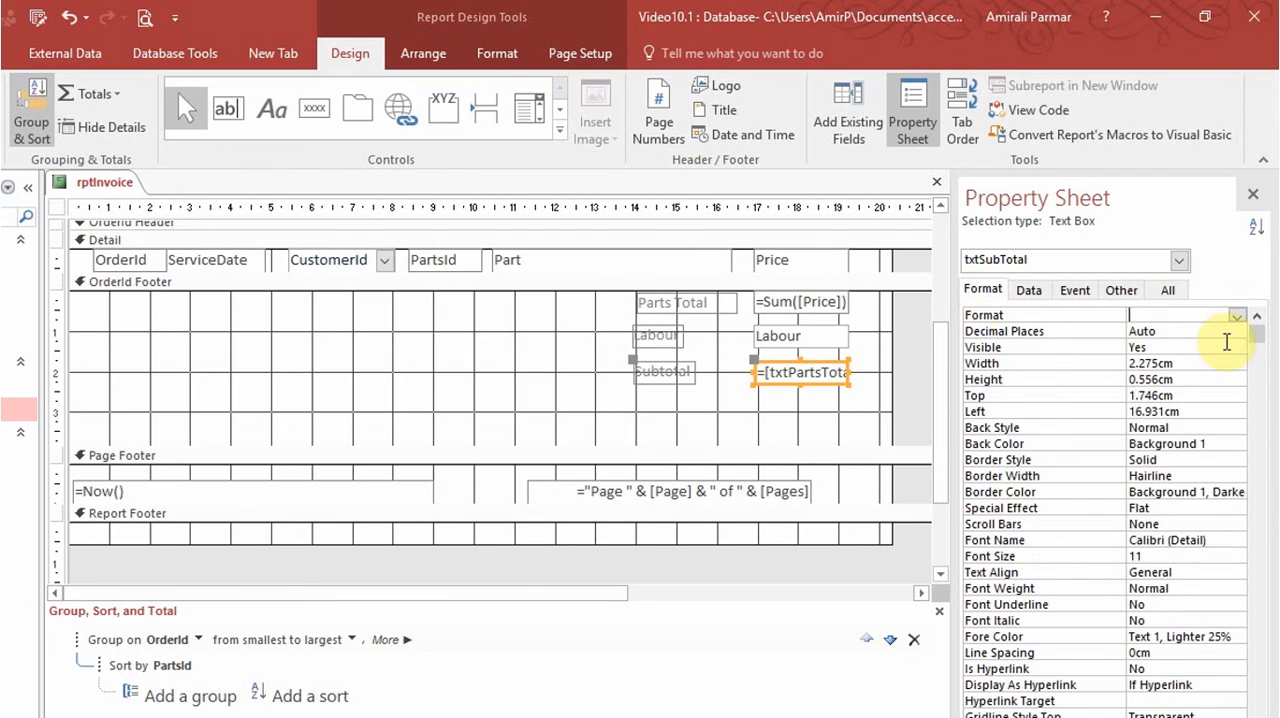
left_click(1237, 315)
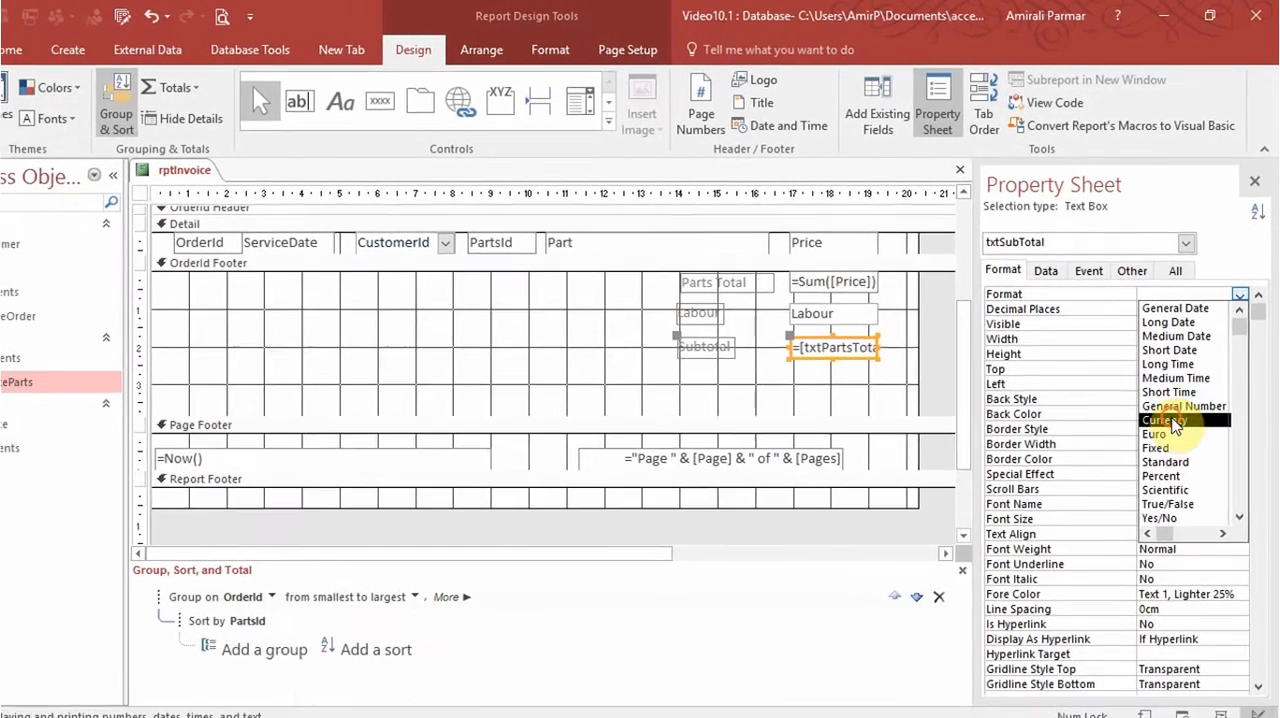
left_click(1156, 450)
Run the invoice report by entering an order ID to check its totals, and return to its design.
left_click(24, 93)
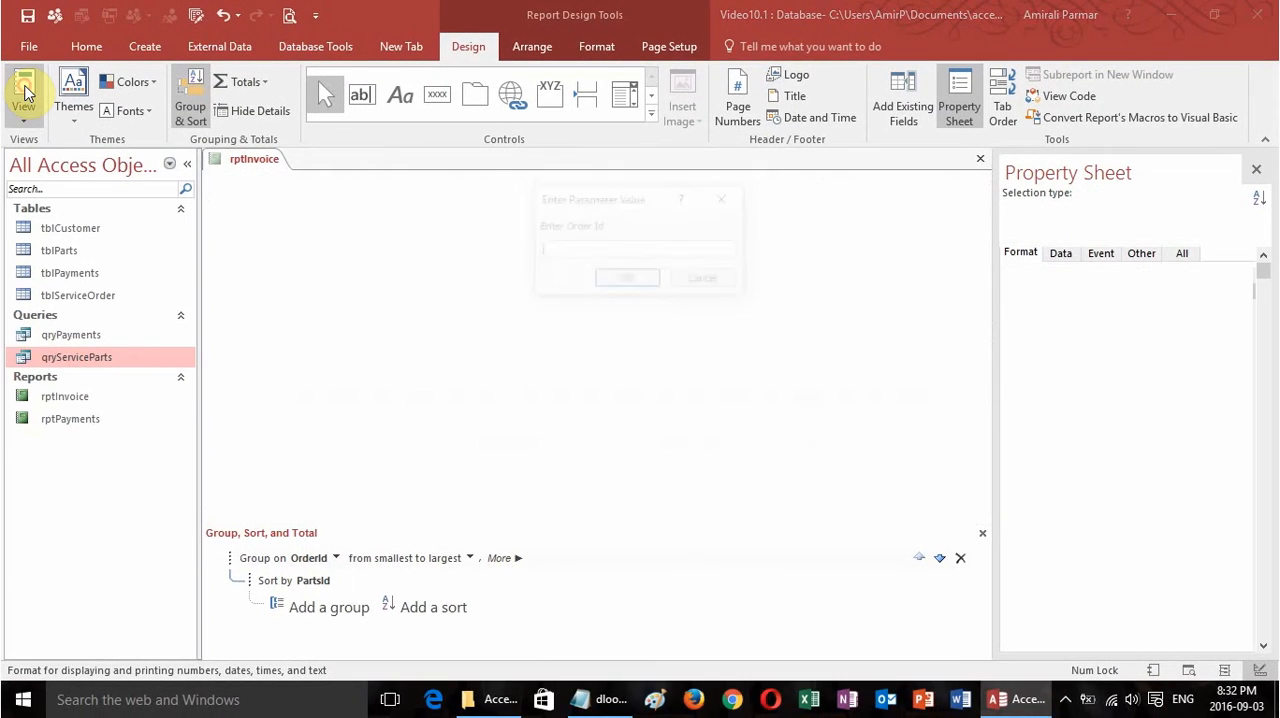
type("1")
key("Return")
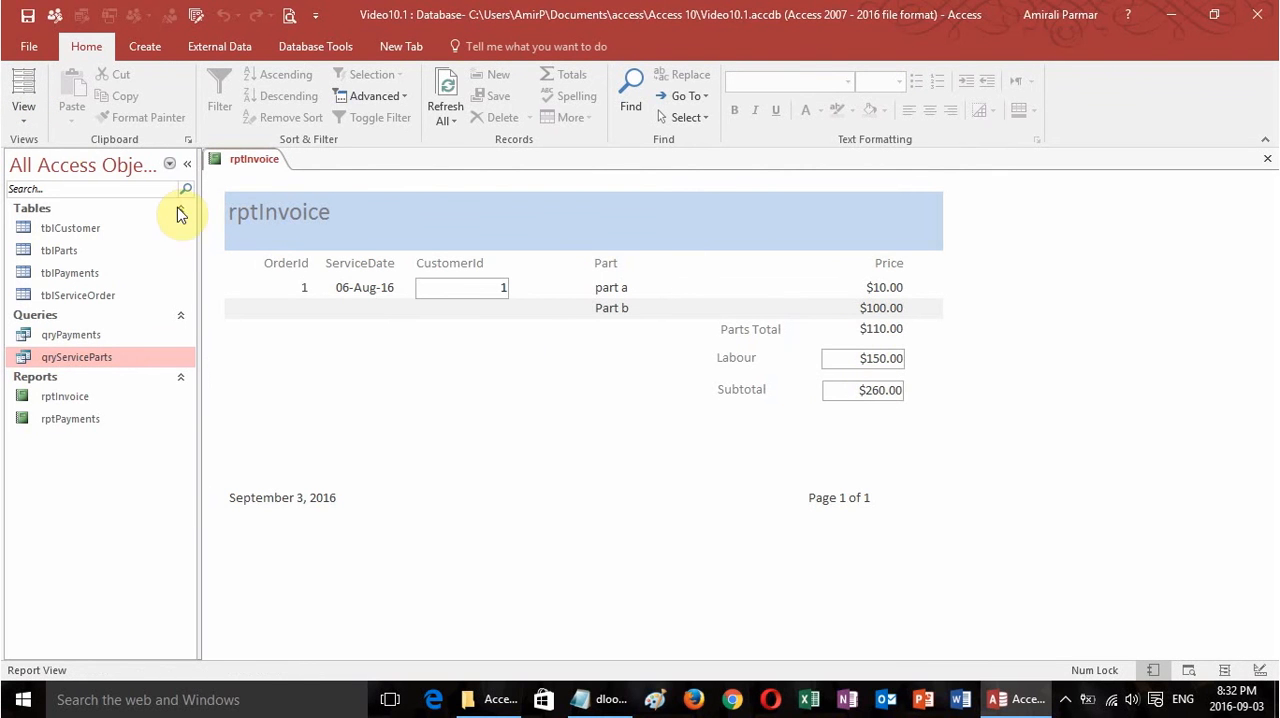
left_click(23, 112)
left_click(73, 277)
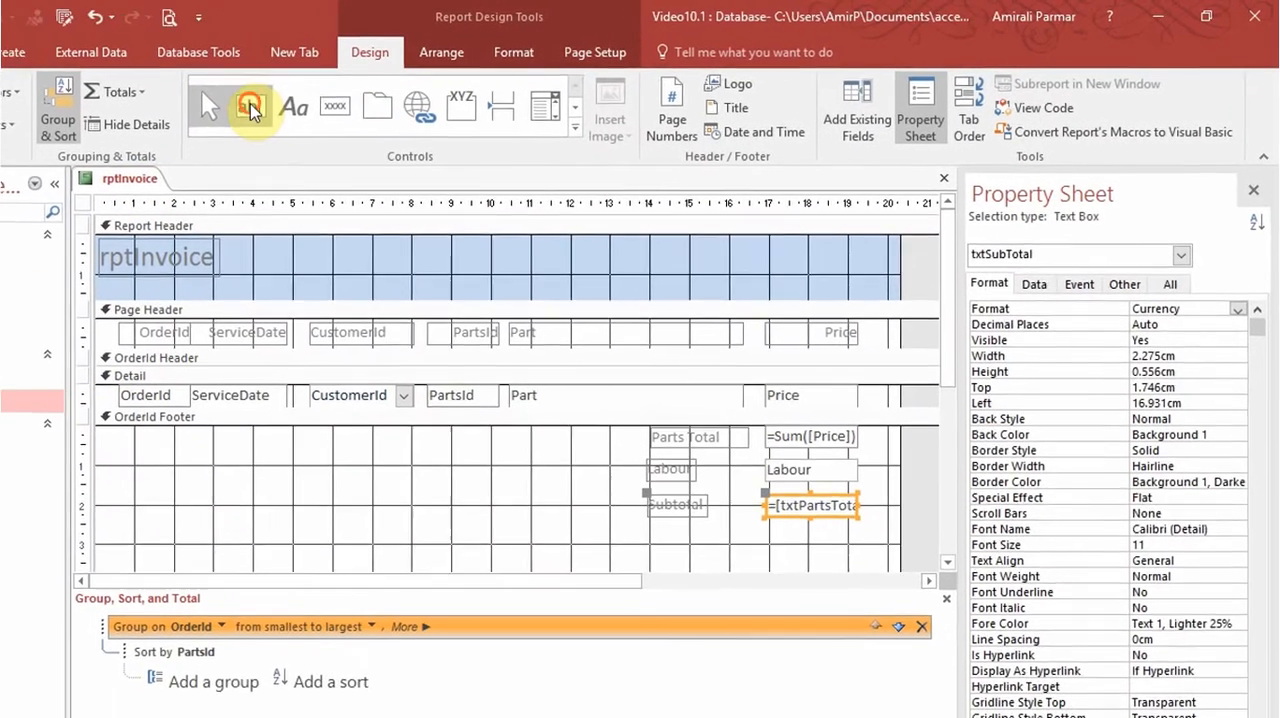
Add a text box about 2.2 cm wide below the subtotal in the OrderId footer and label it Tax.
left_click(250, 106)
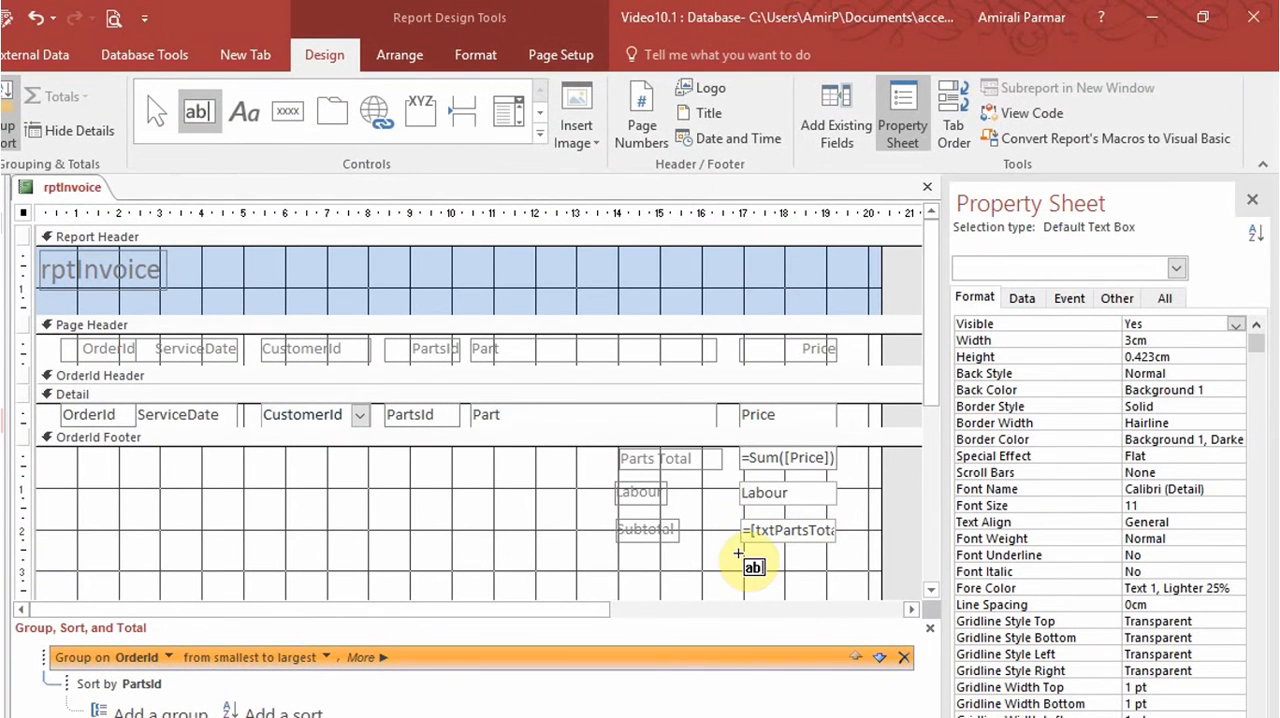
left_click_drag(738, 551, 837, 575)
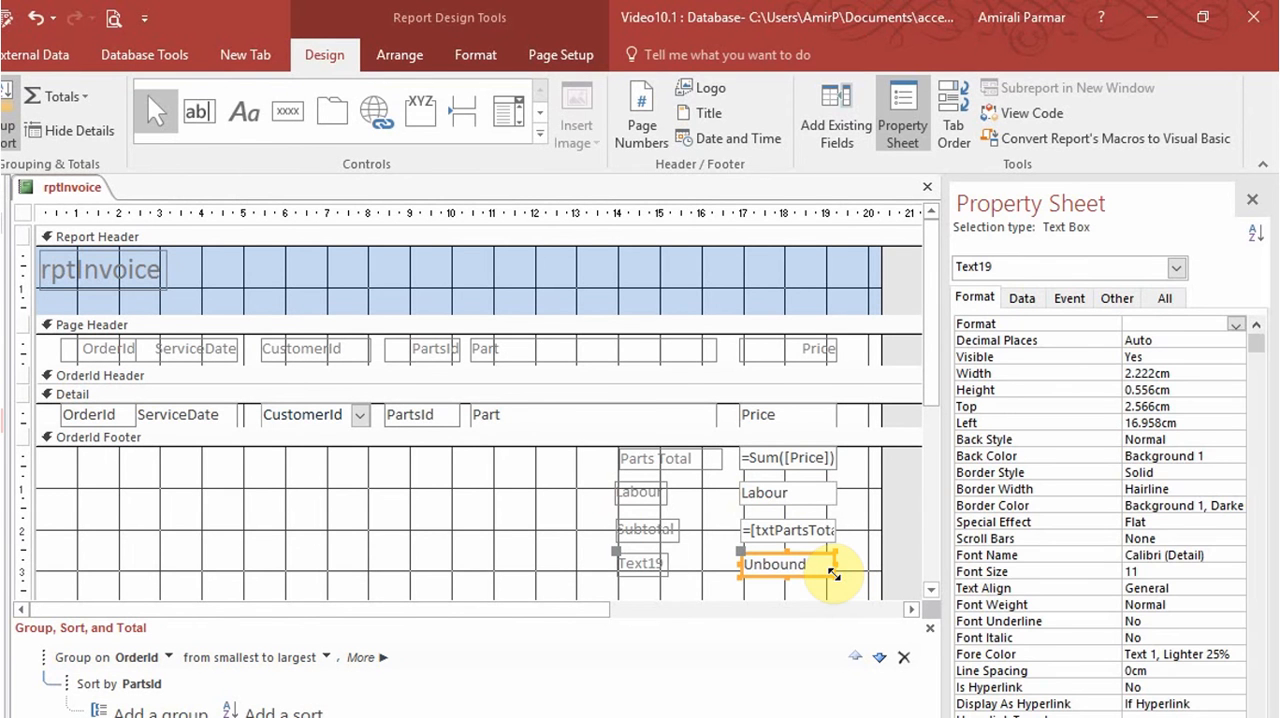
left_click(665, 567)
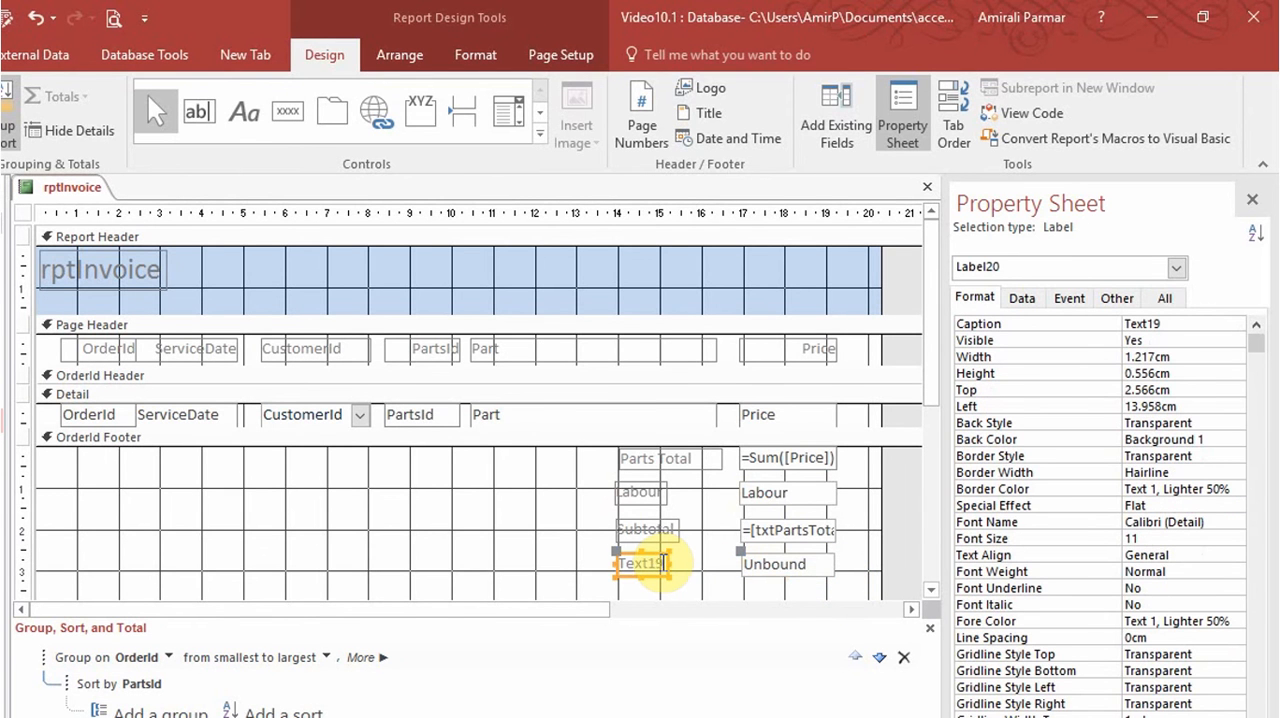
double_click(663, 563)
type("Tax")
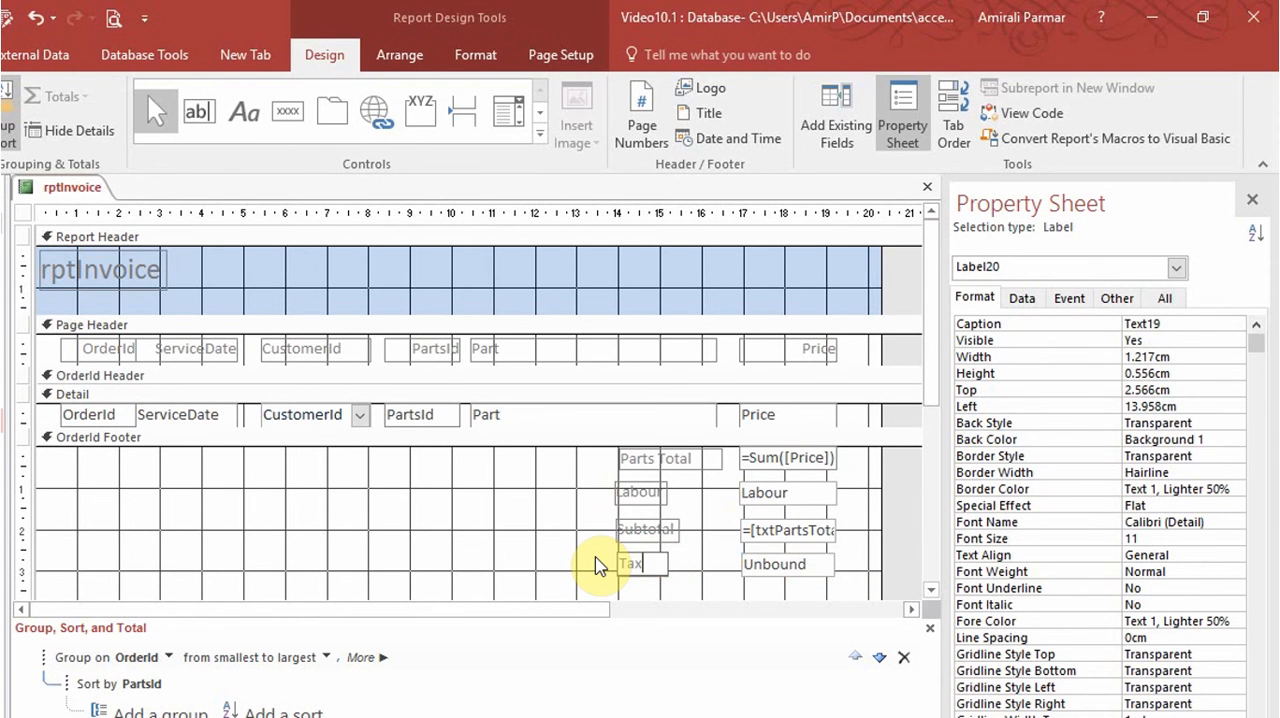
Rename the text box beside the Tax label to txtTax.
left_click(825, 563)
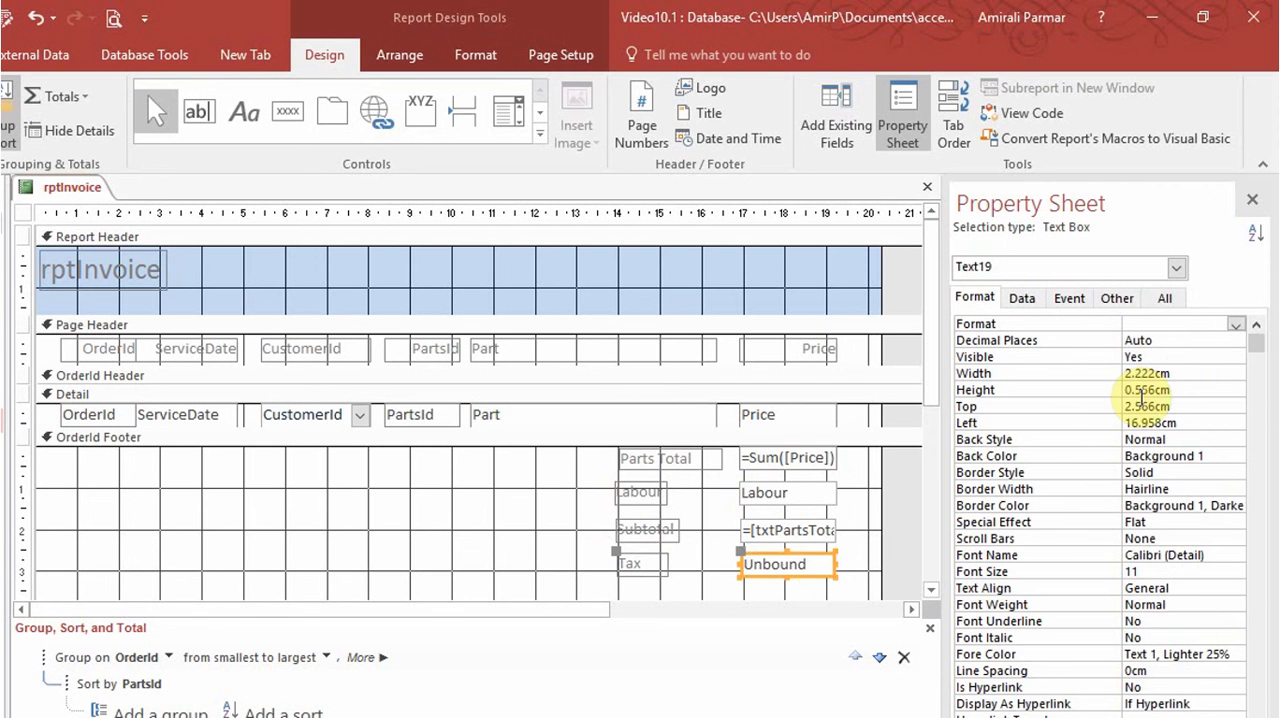
left_click(1160, 297)
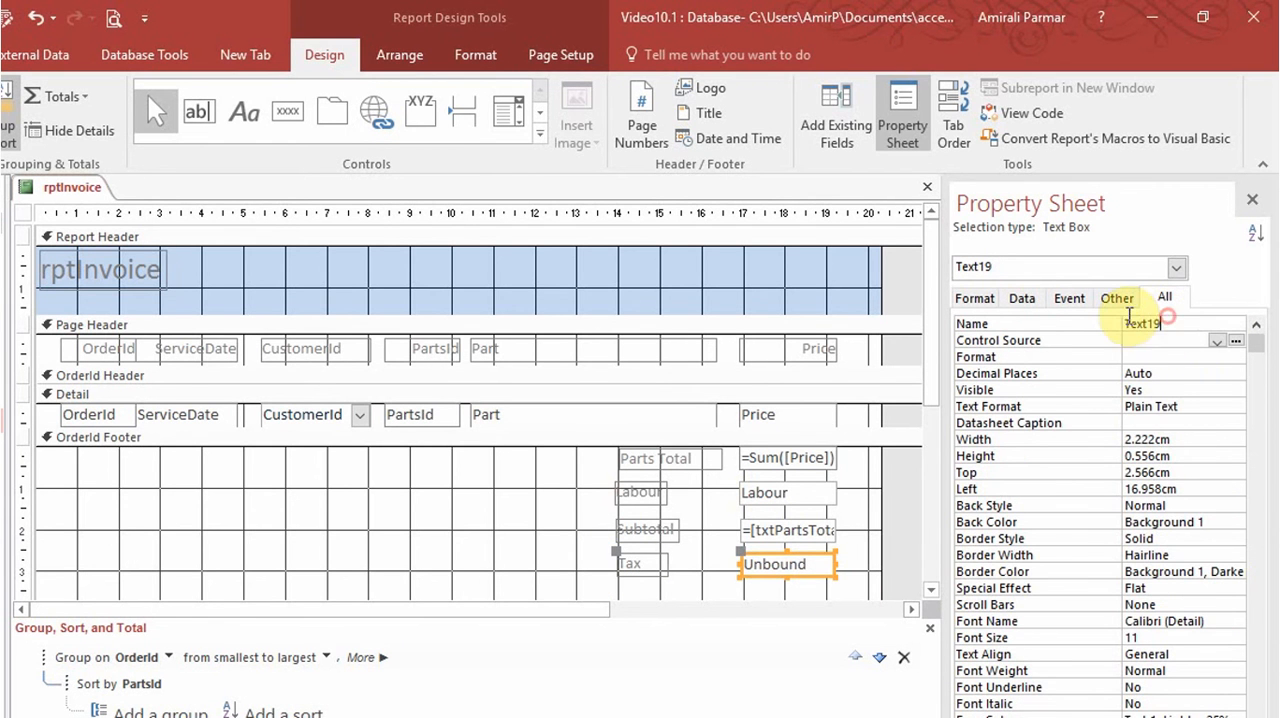
left_click(1108, 320)
type("txtTa")
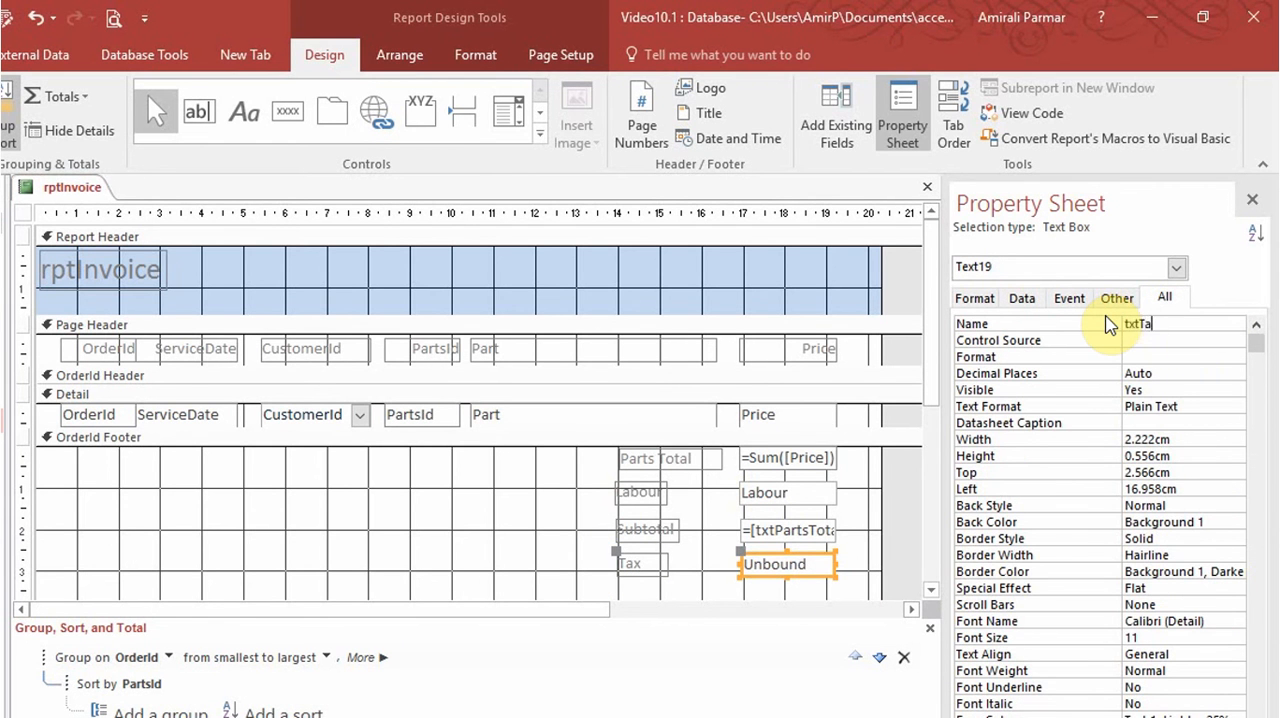
type("x")
key("Return")
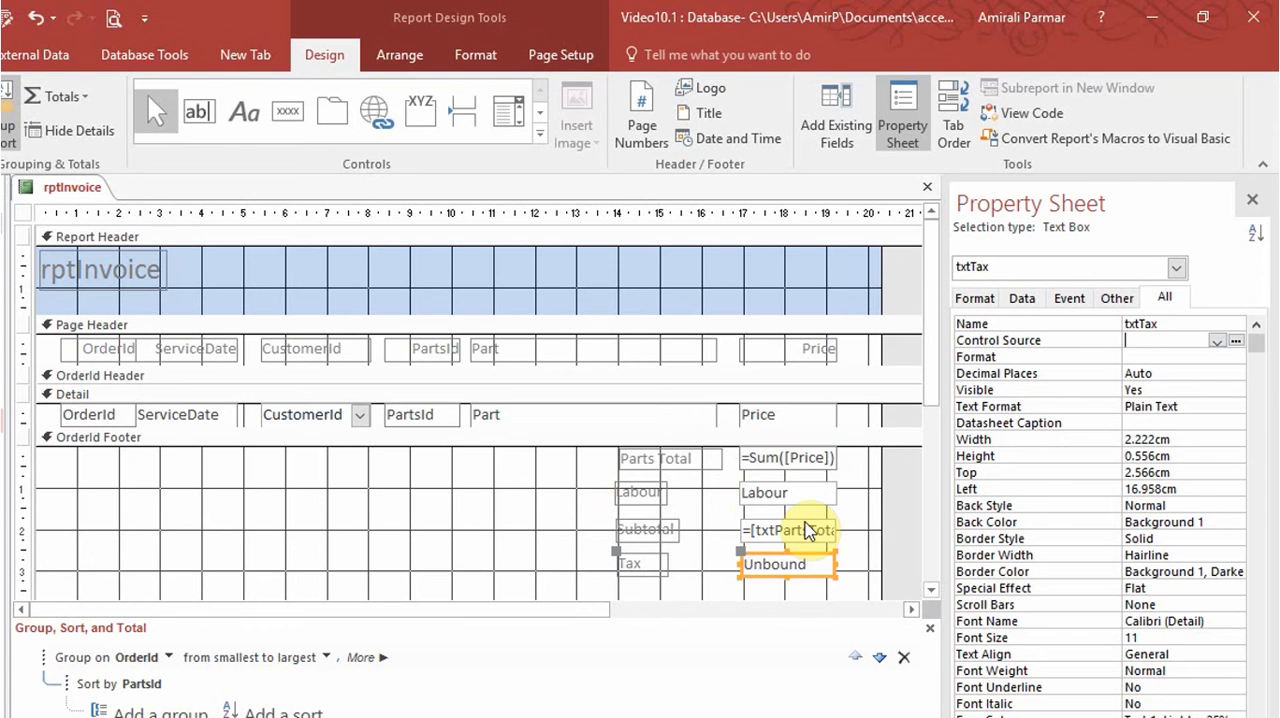
Set the control source of txtTax to the expression =[txtSubTotal]*.13.
left_click(1238, 342)
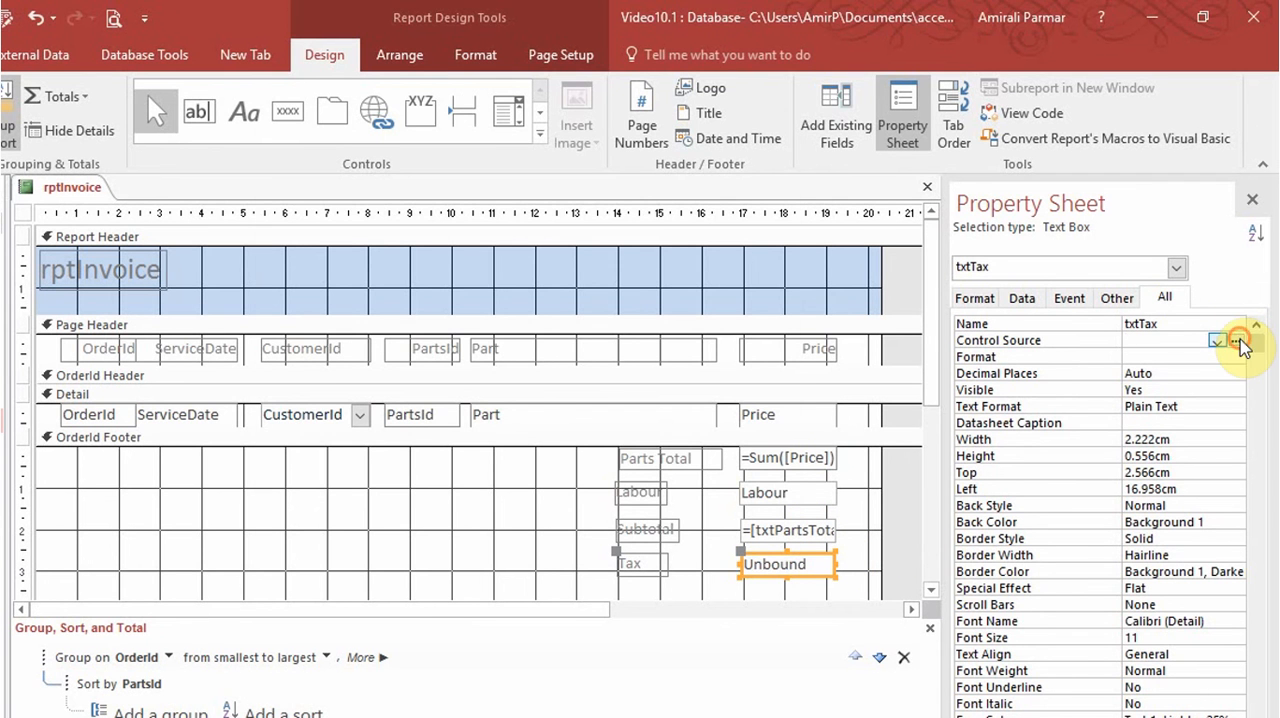
type("=txt")
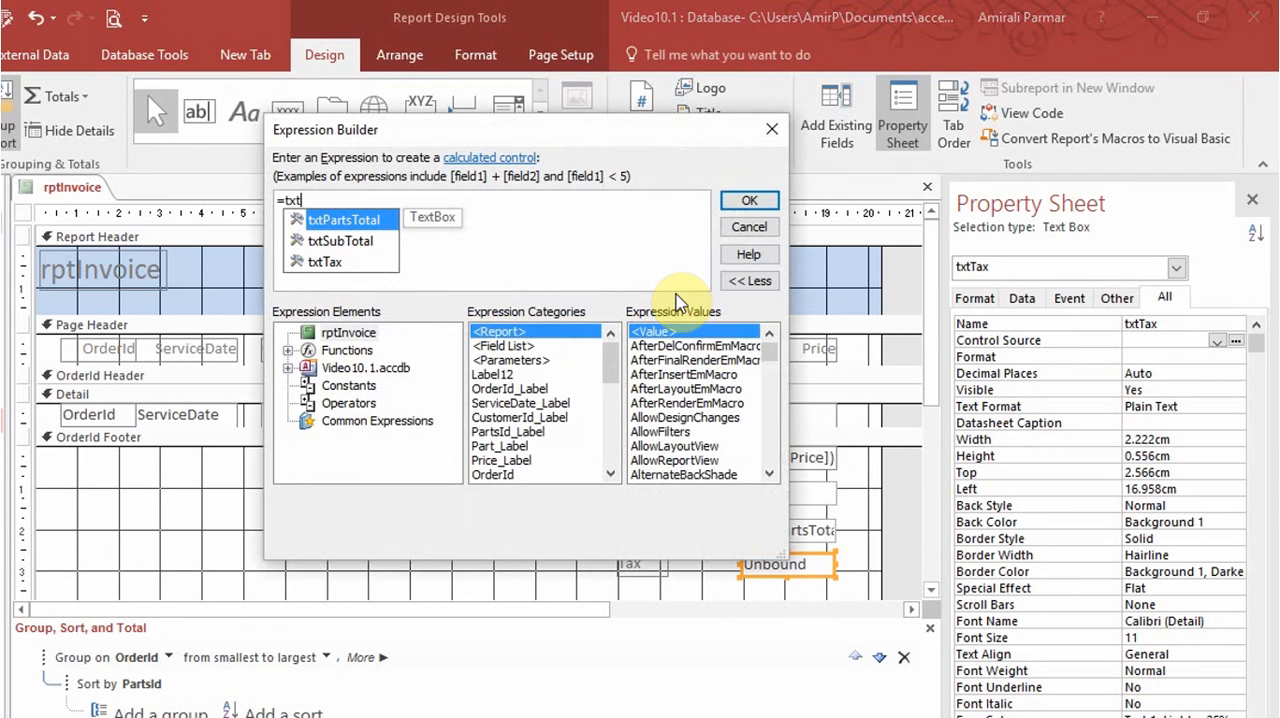
double_click(365, 244)
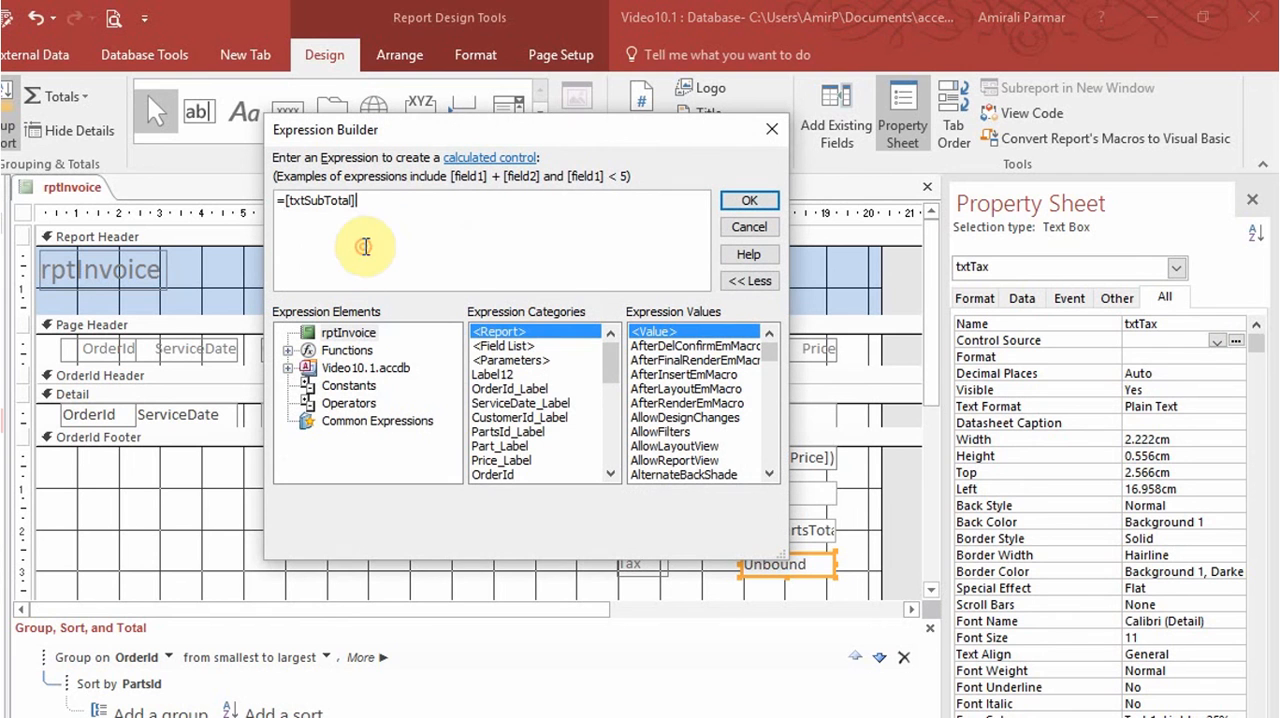
type("*")
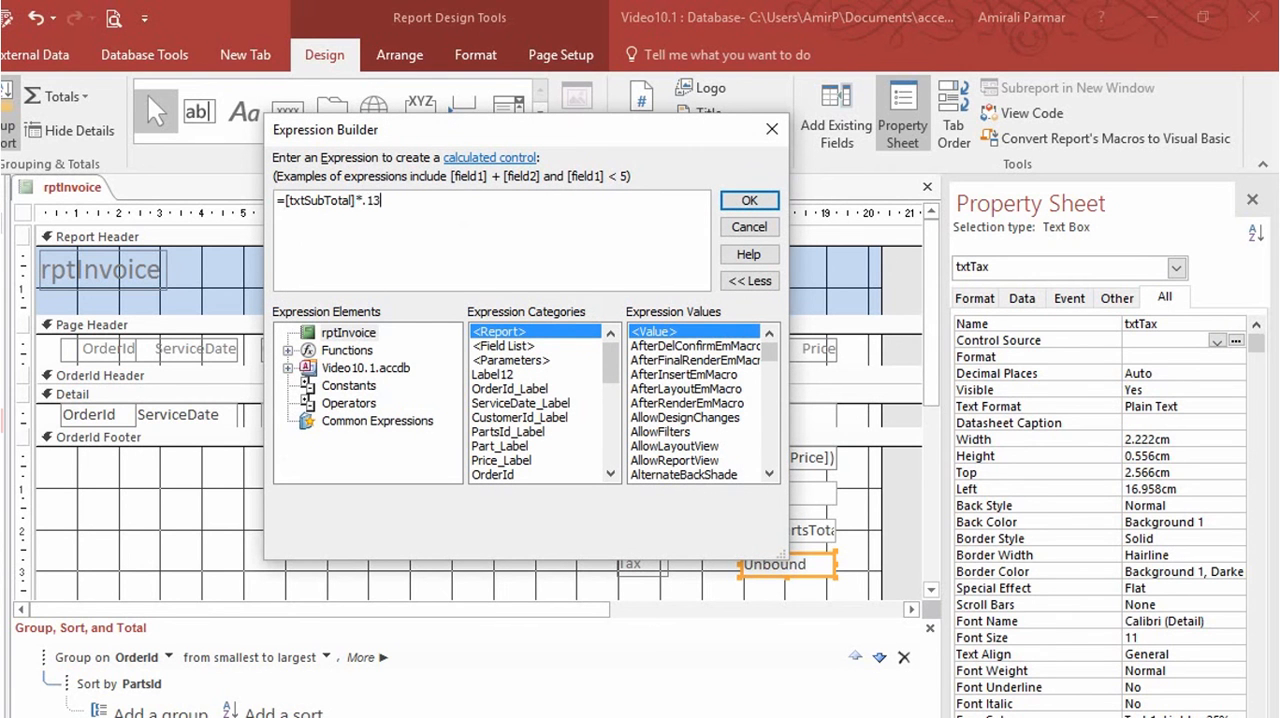
type(".13")
left_click(734, 201)
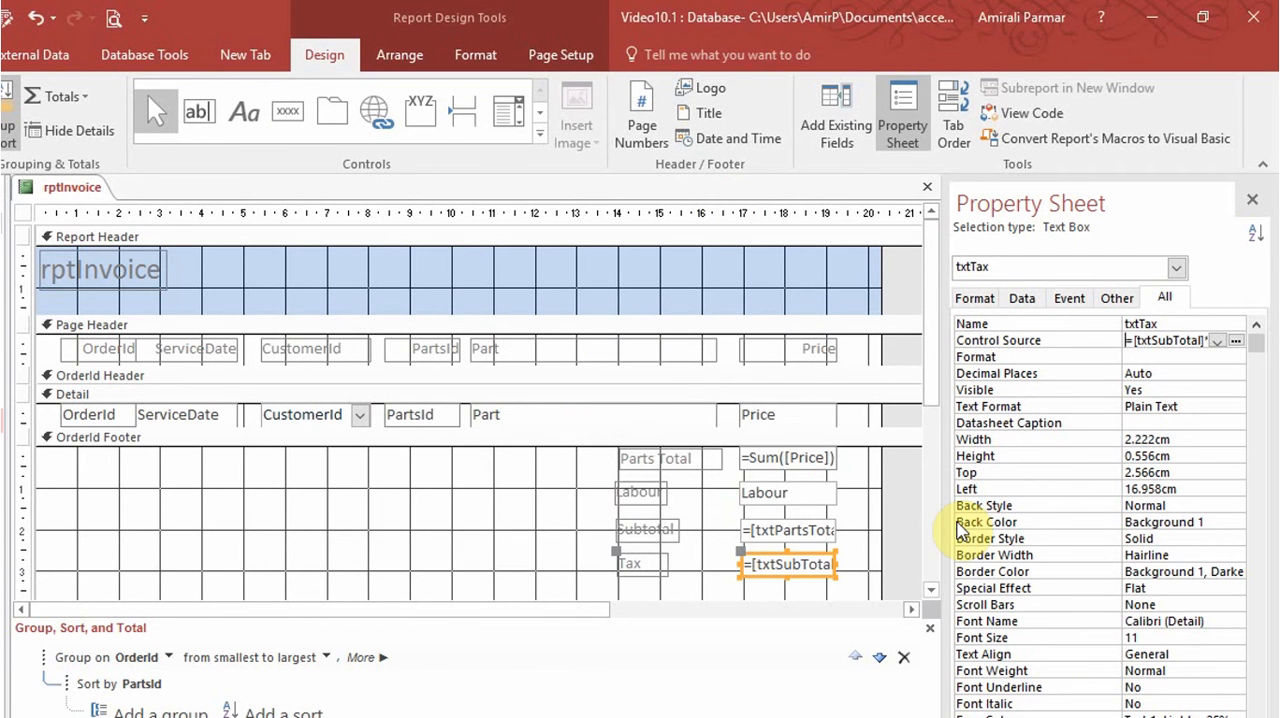
Extend the OrderId footer downward by about 2 cm to make room below the Tax row.
left_click(930, 589)
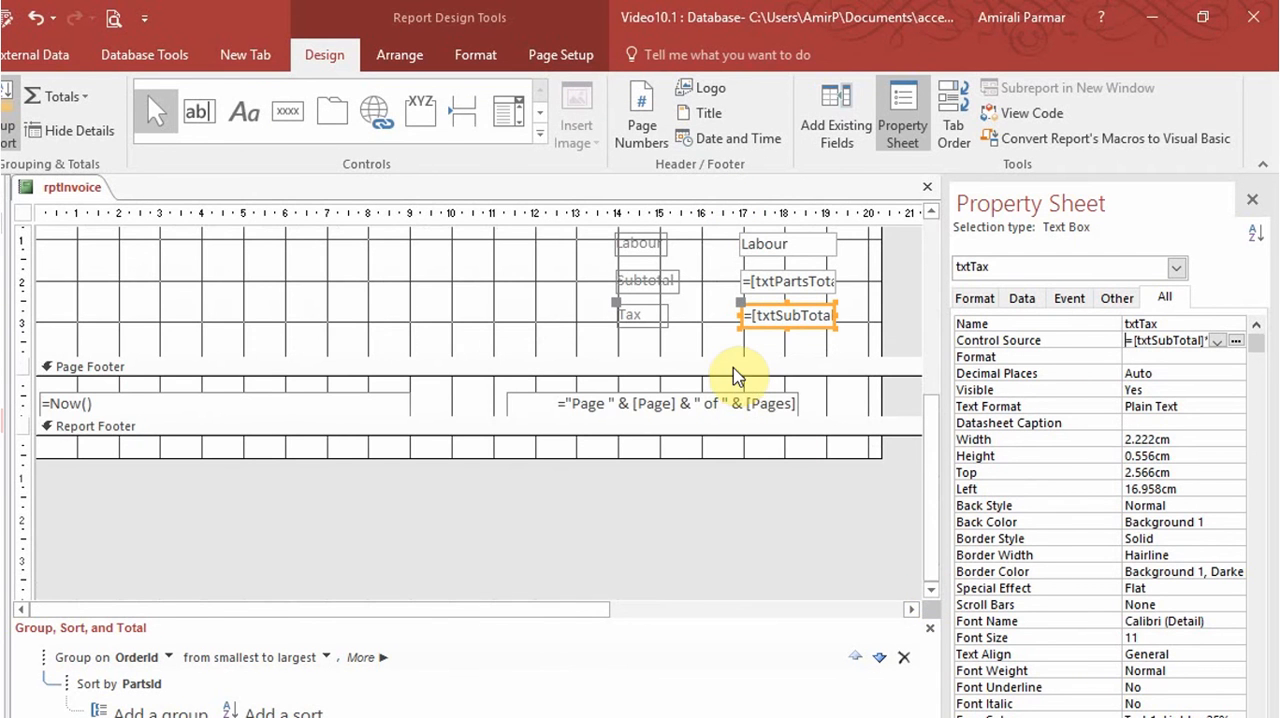
left_click_drag(730, 357, 738, 435)
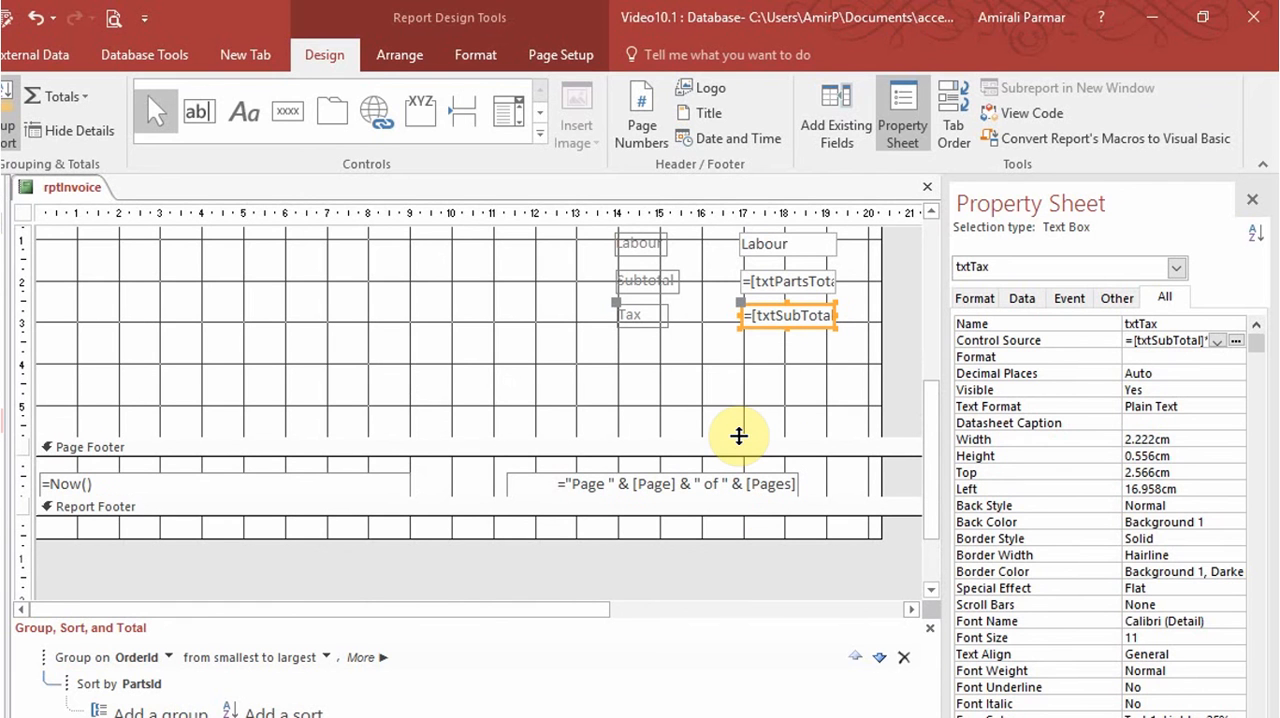
left_click_drag(929, 478, 925, 419)
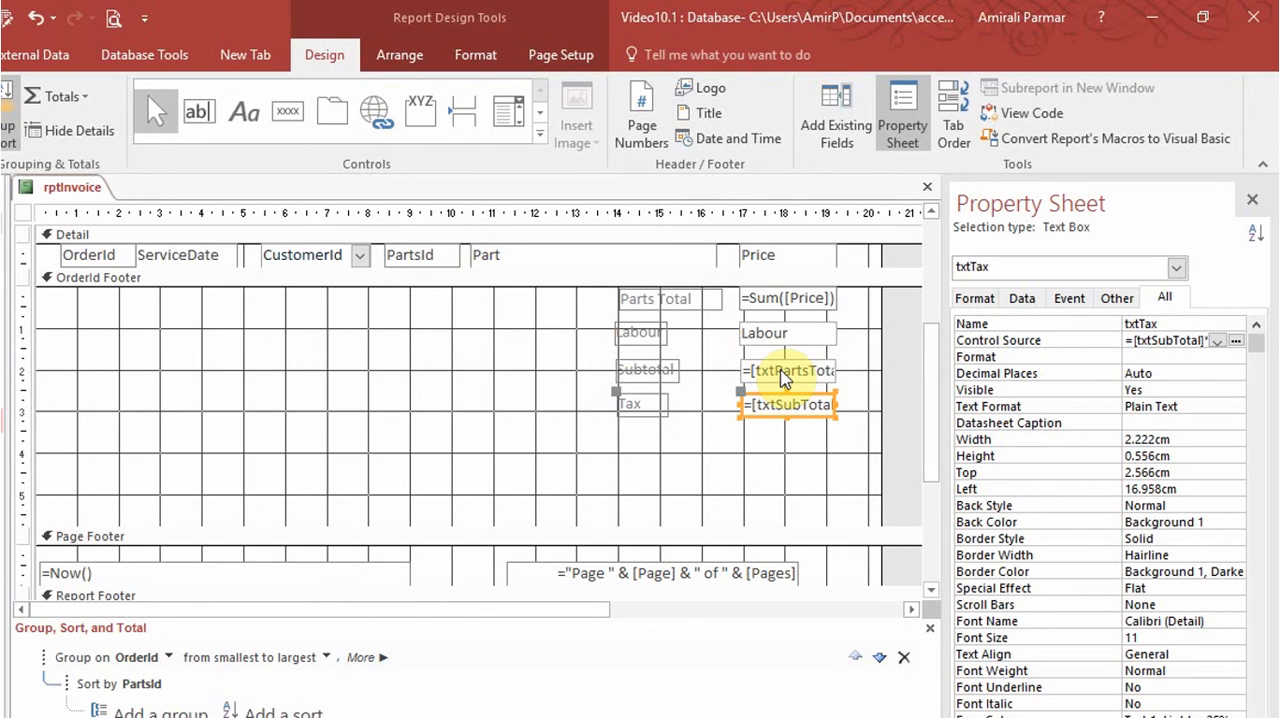
Add a text box about 2.2 cm wide below the tax in the OrderId footer and label it Service total.
left_click(205, 114)
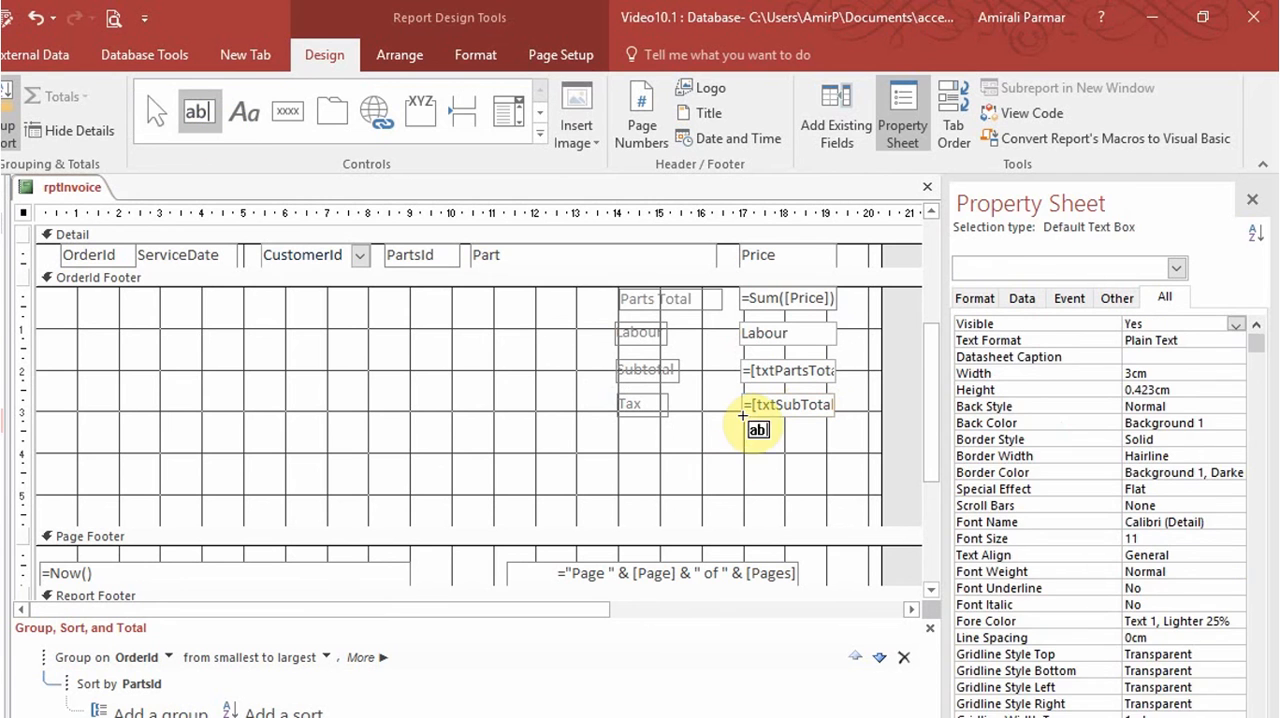
left_click_drag(740, 428, 833, 458)
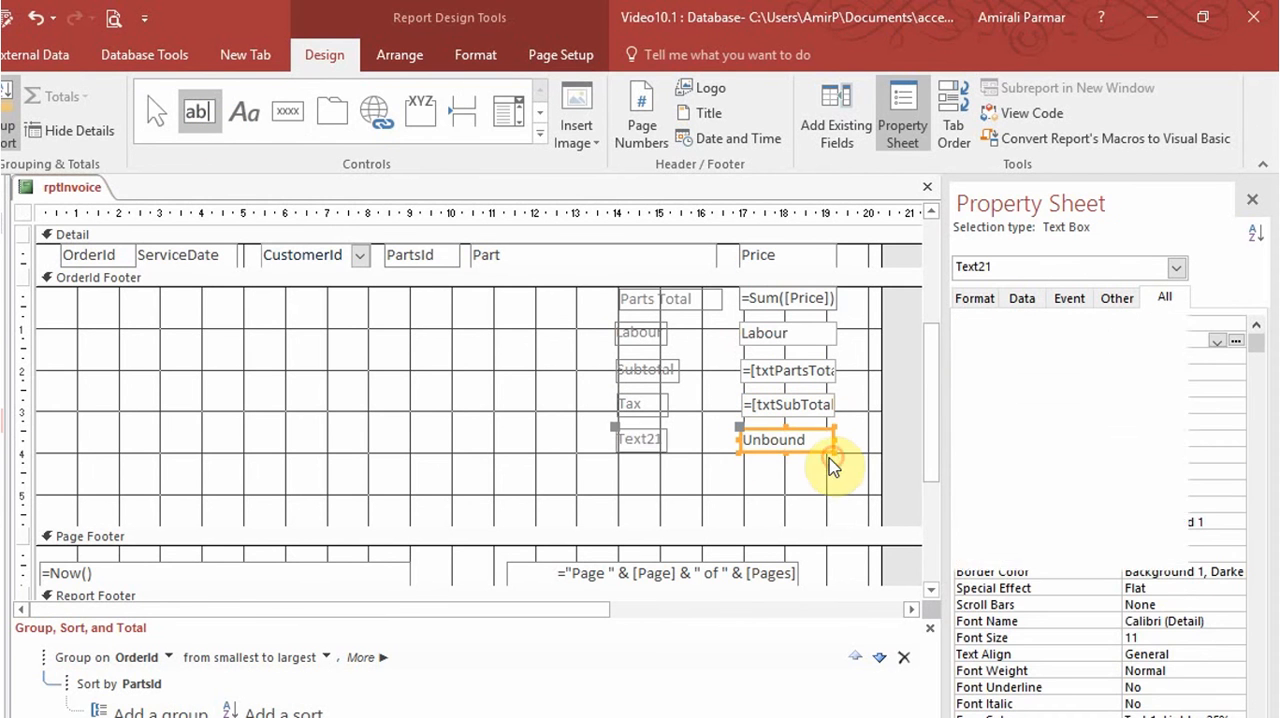
left_click(663, 440)
left_click_drag(662, 440, 611, 436)
type("Service")
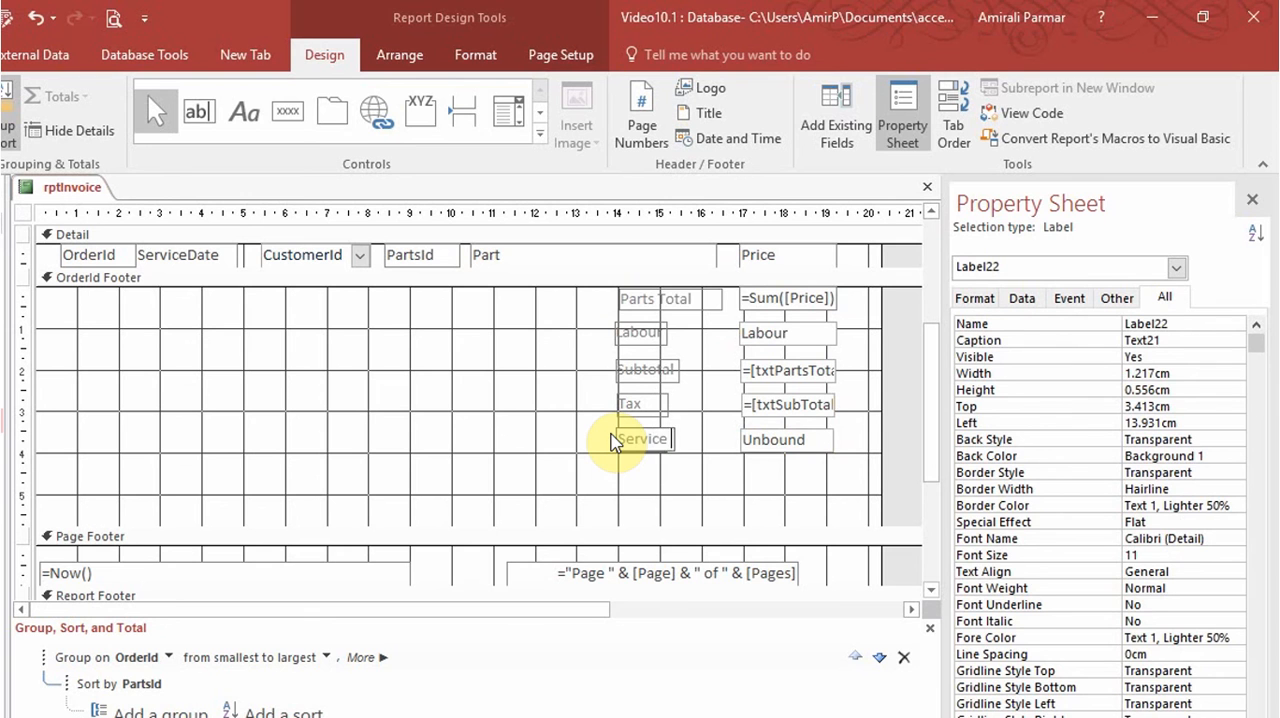
type(" total")
key("Tab")
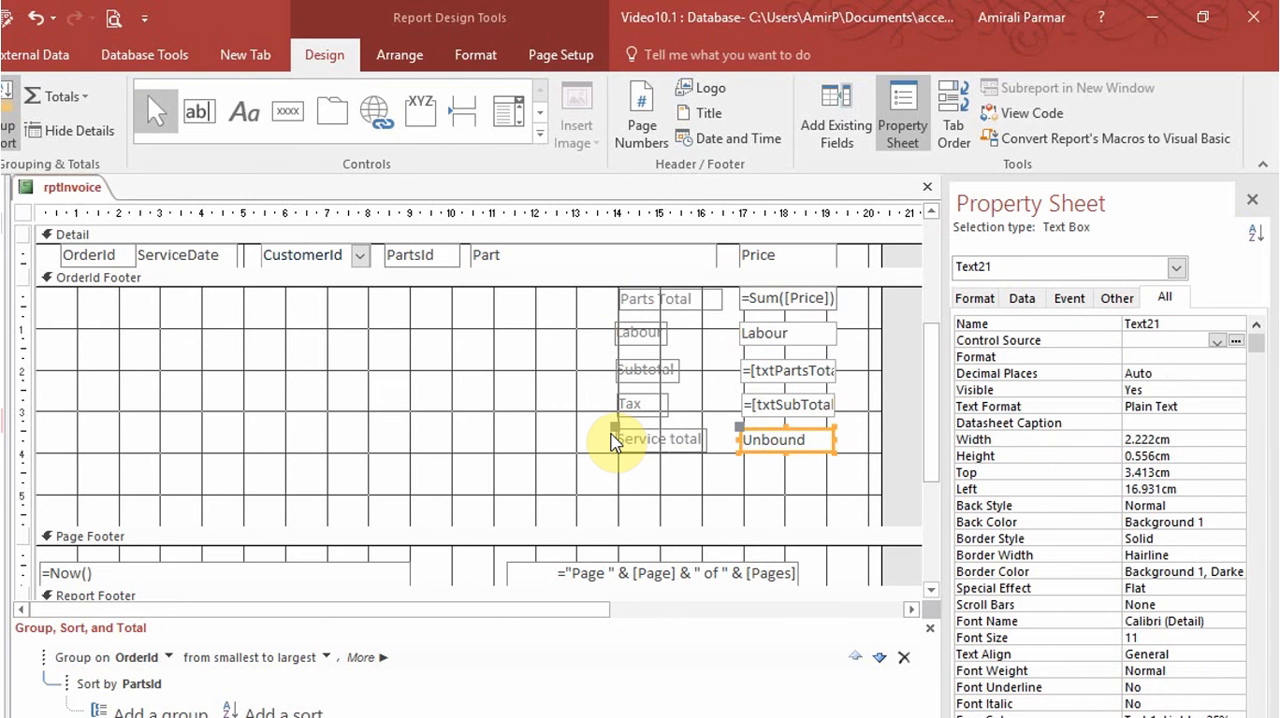
Rename the text box beside the Service total label to txtServiceTotal.
left_click_drag(1177, 323, 1107, 333)
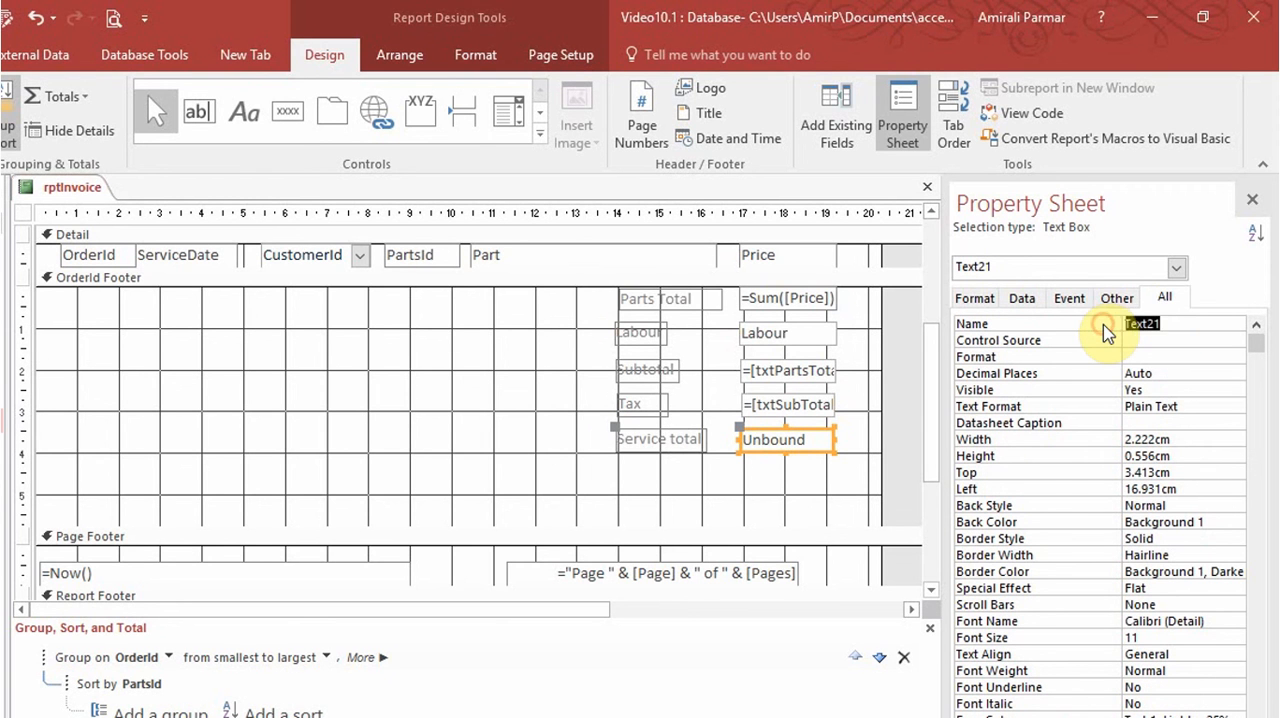
type("txtServic")
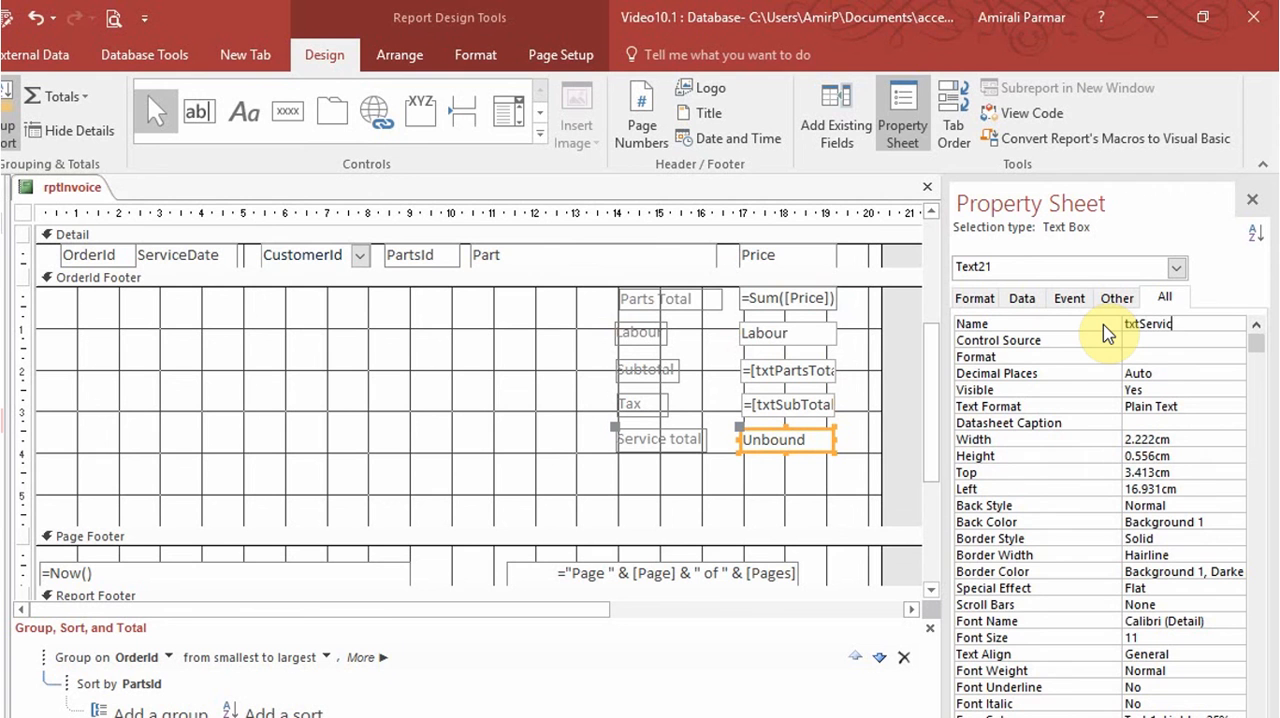
type("eTotal")
key("Return")
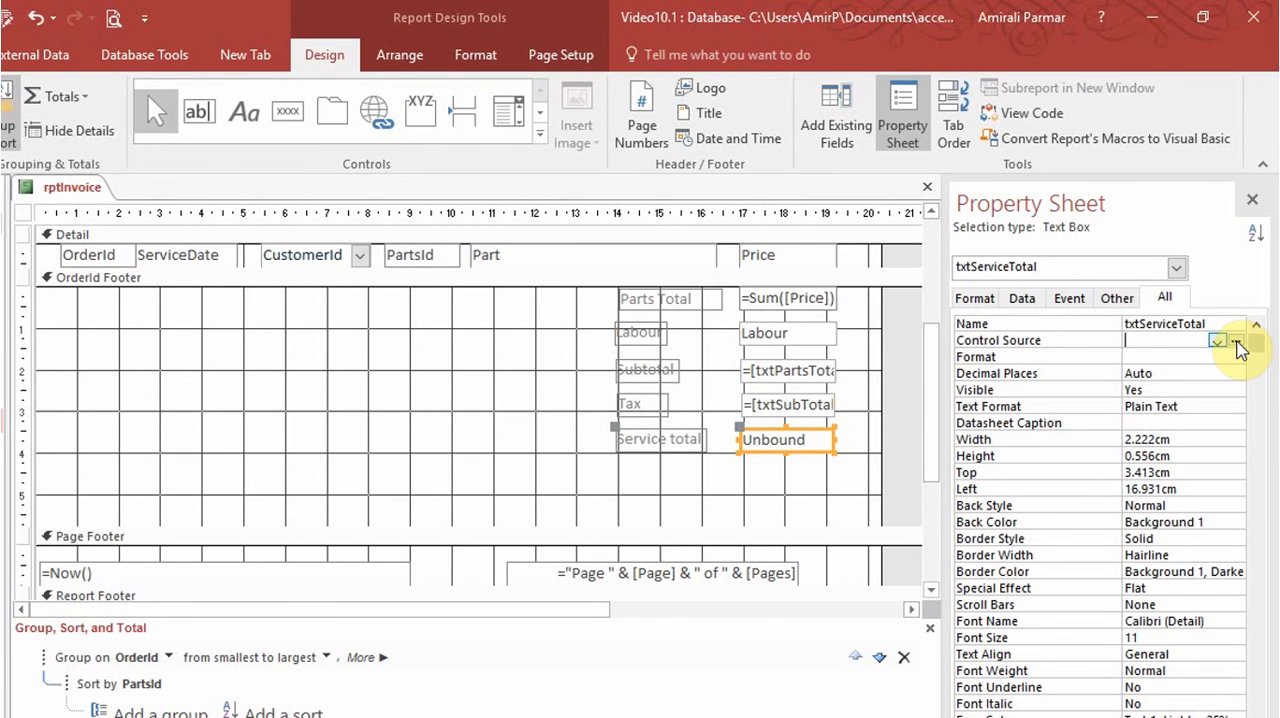
Set the control source of txtServiceTotal to the expression =[txtSubTotal]+[txtTax].
left_click(1237, 342)
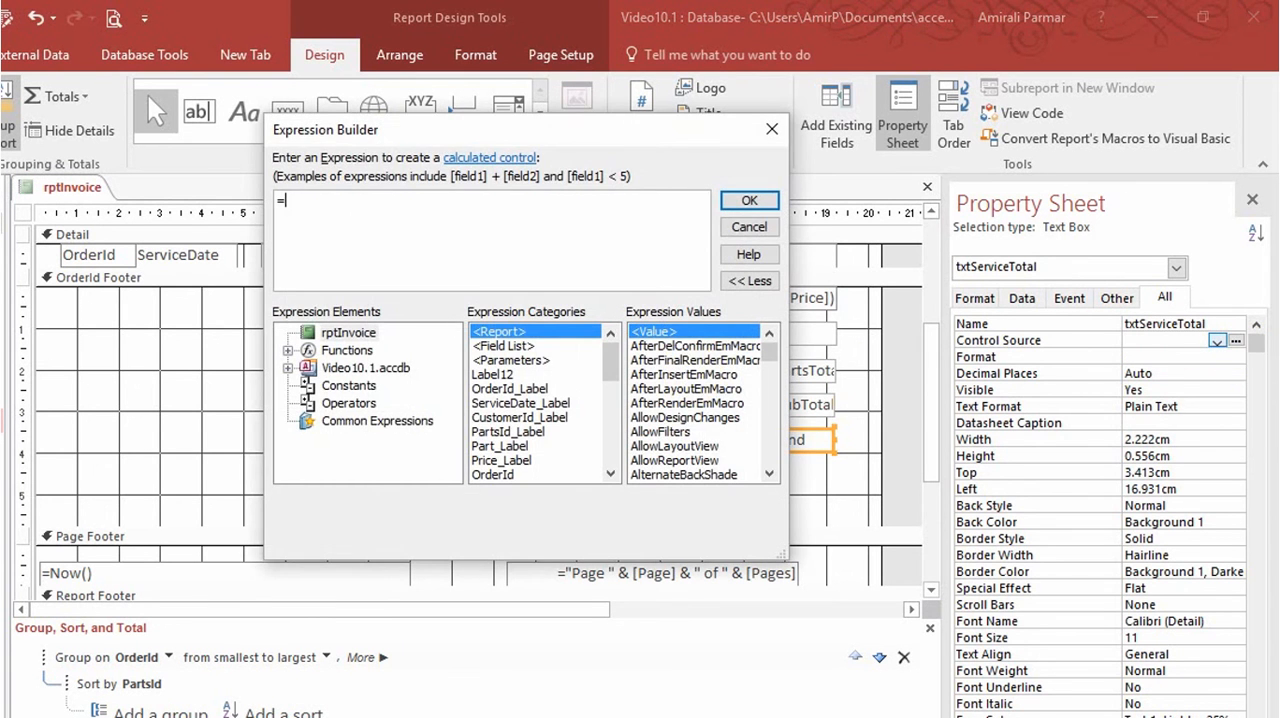
type("txt")
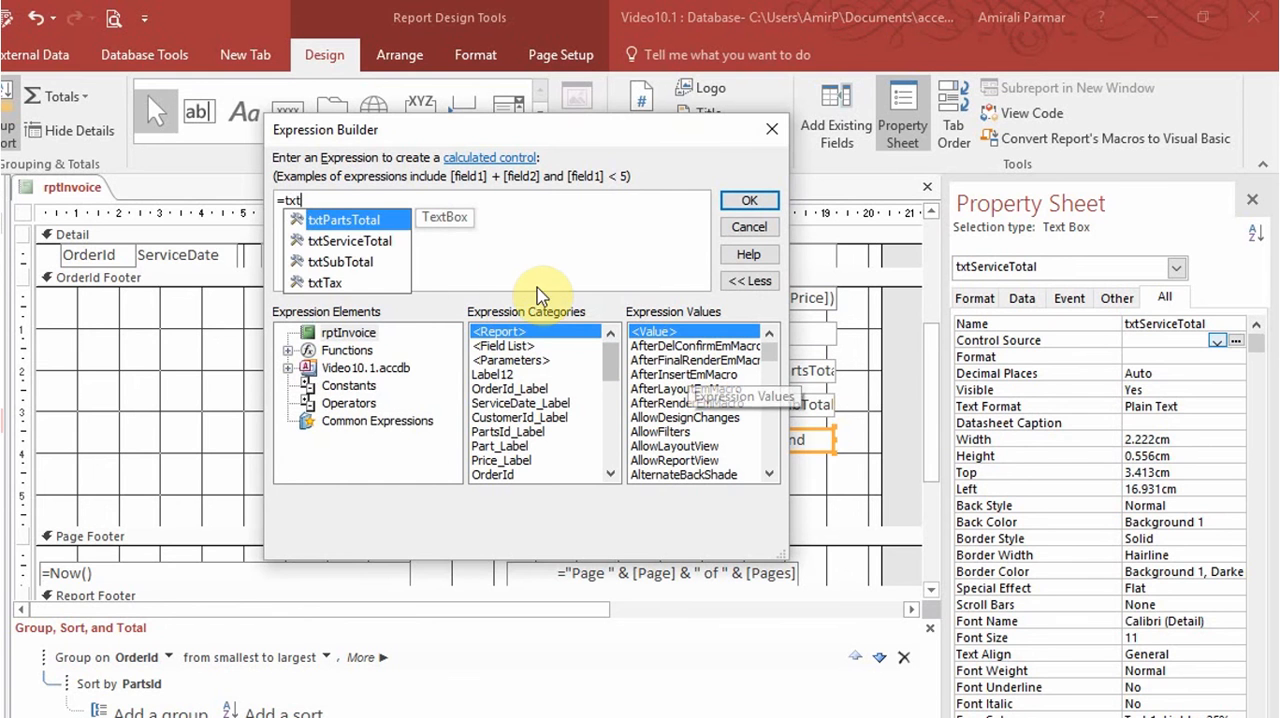
double_click(371, 261)
type("+")
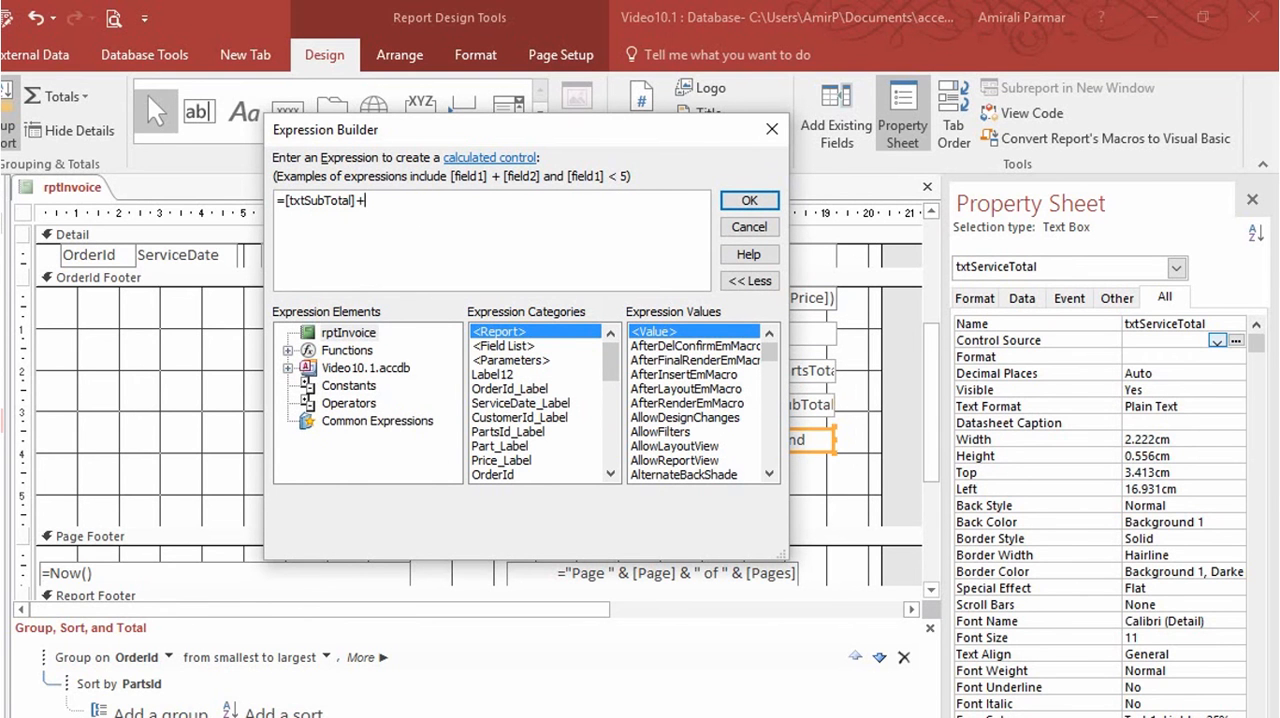
type("txt")
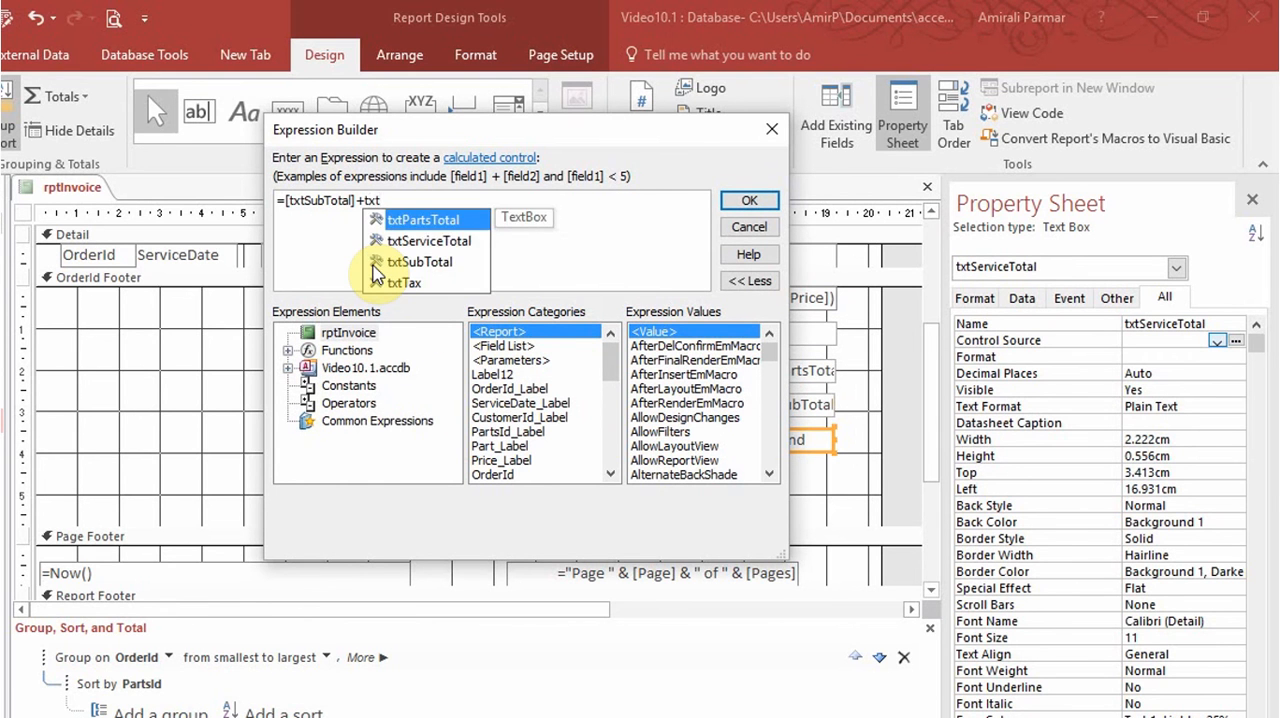
double_click(385, 283)
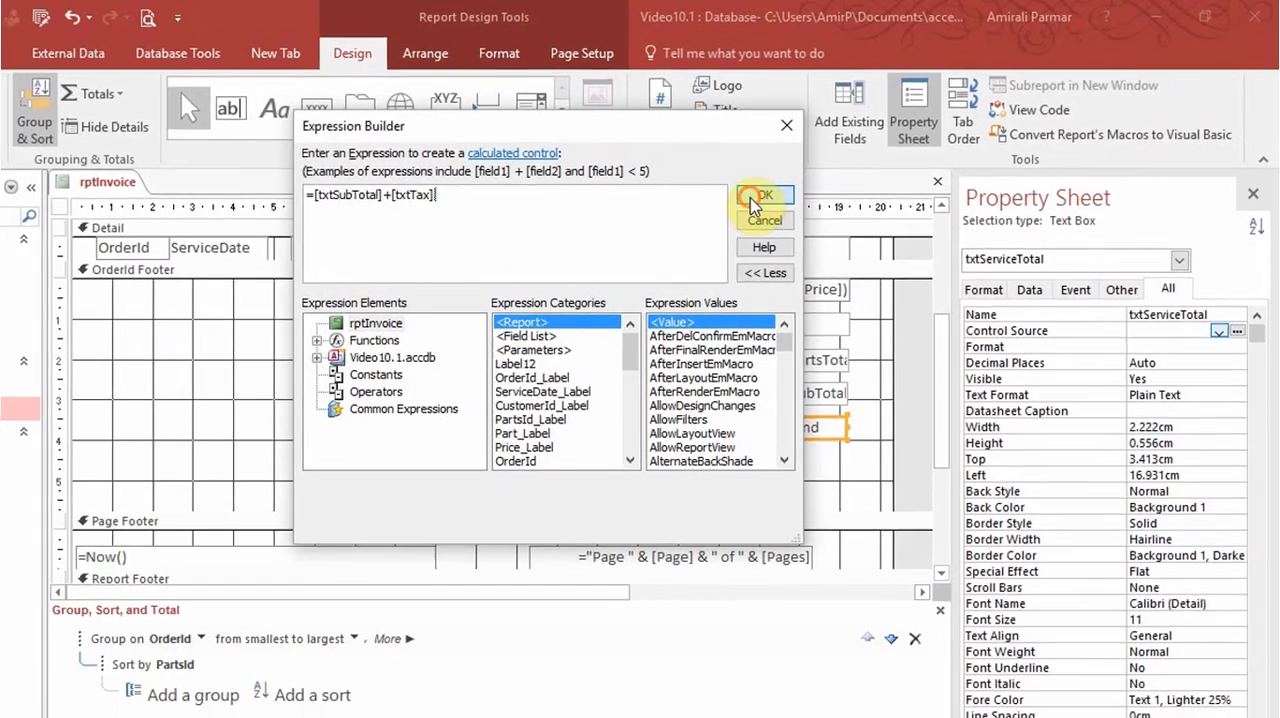
left_click(749, 200)
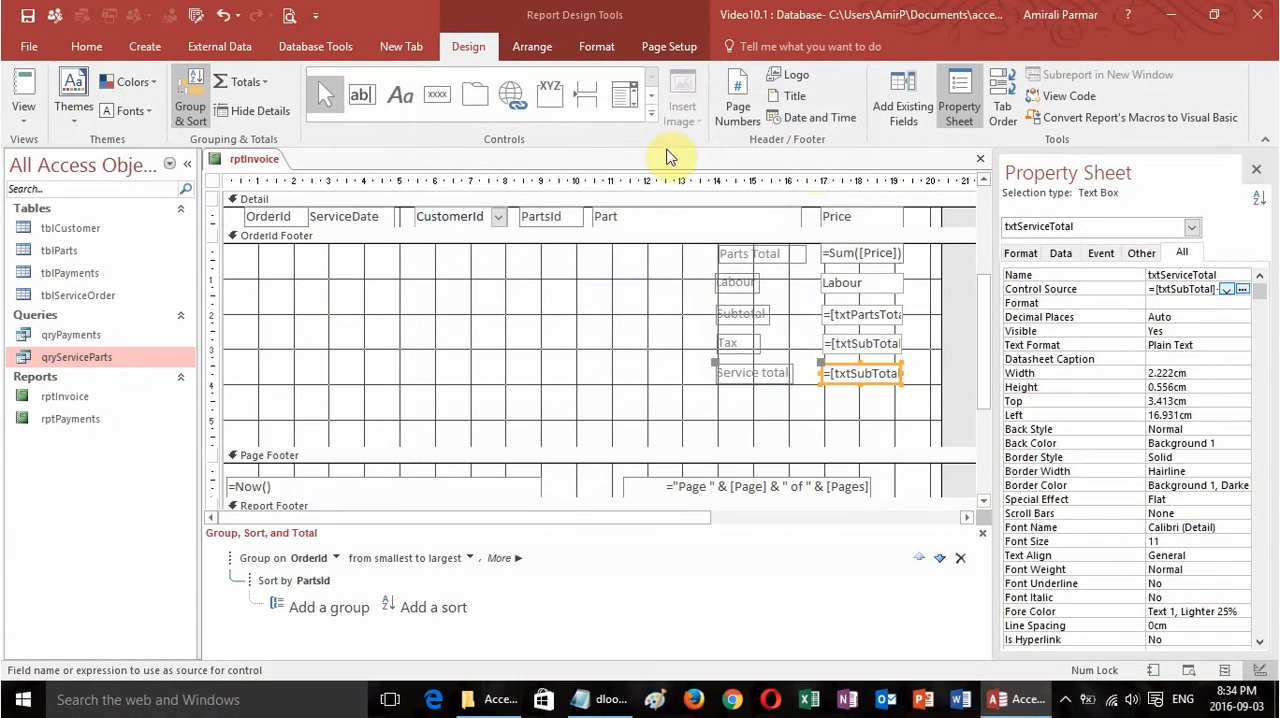
Run the invoice report for an order ID to check the tax and service total, and return to its design.
left_click(22, 95)
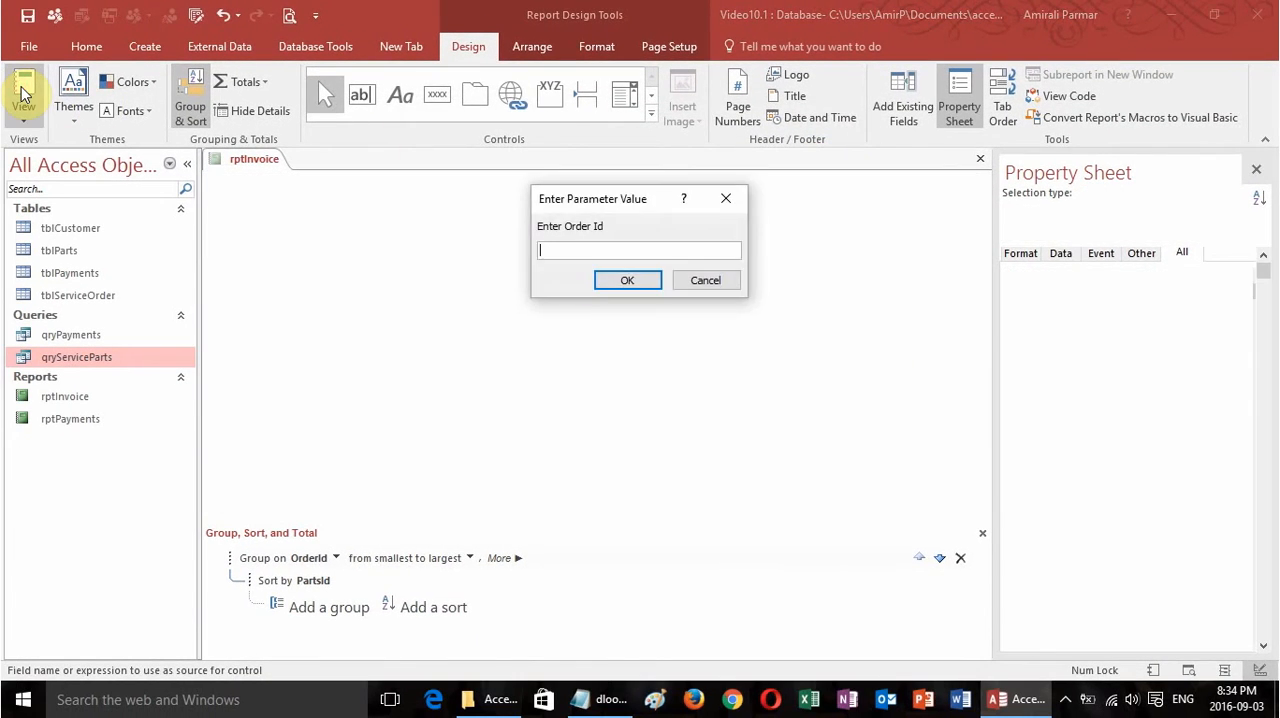
type("1")
key("Return")
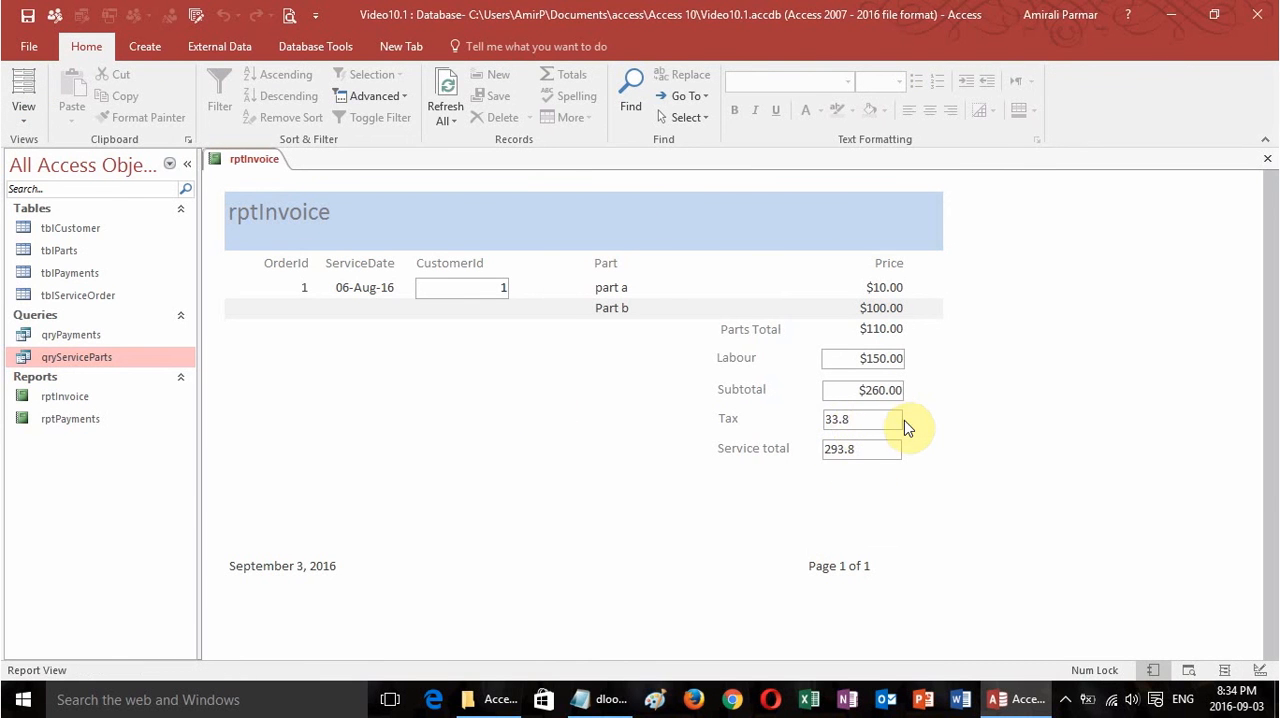
left_click(24, 112)
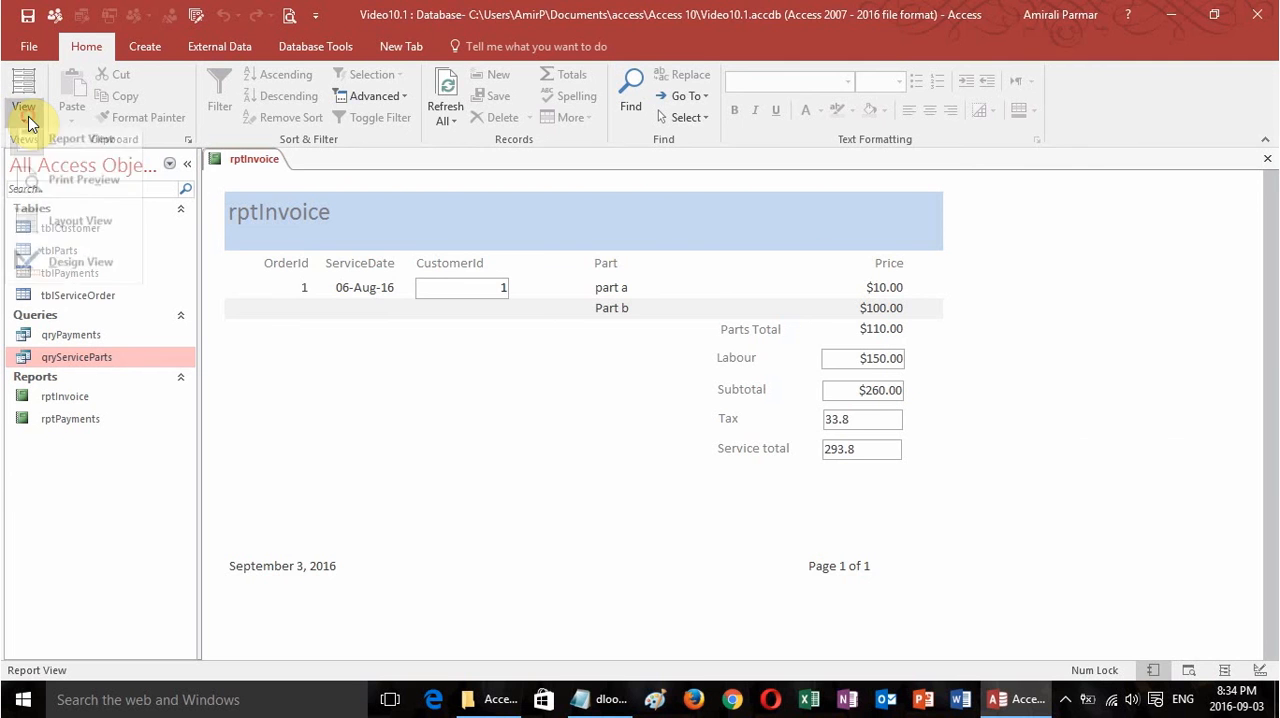
left_click(80, 273)
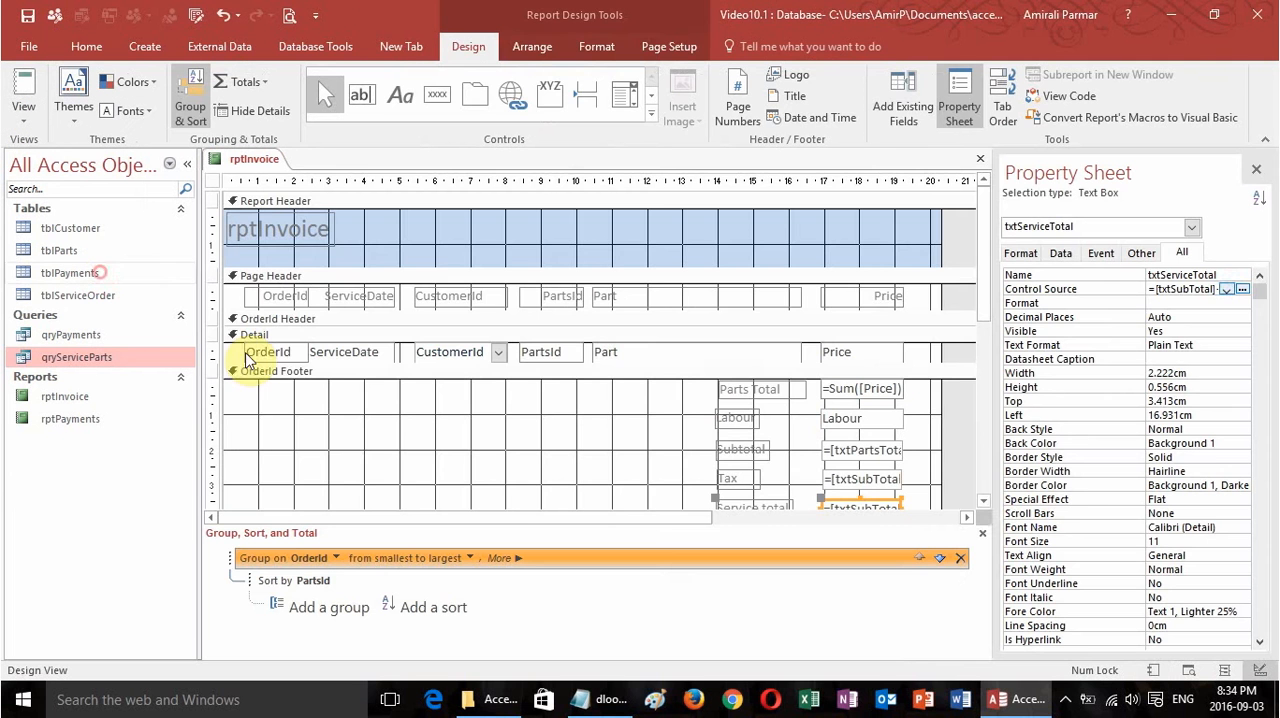
Set the number format of txtServiceTotal to Currency.
left_click(980, 503)
left_click(1021, 253)
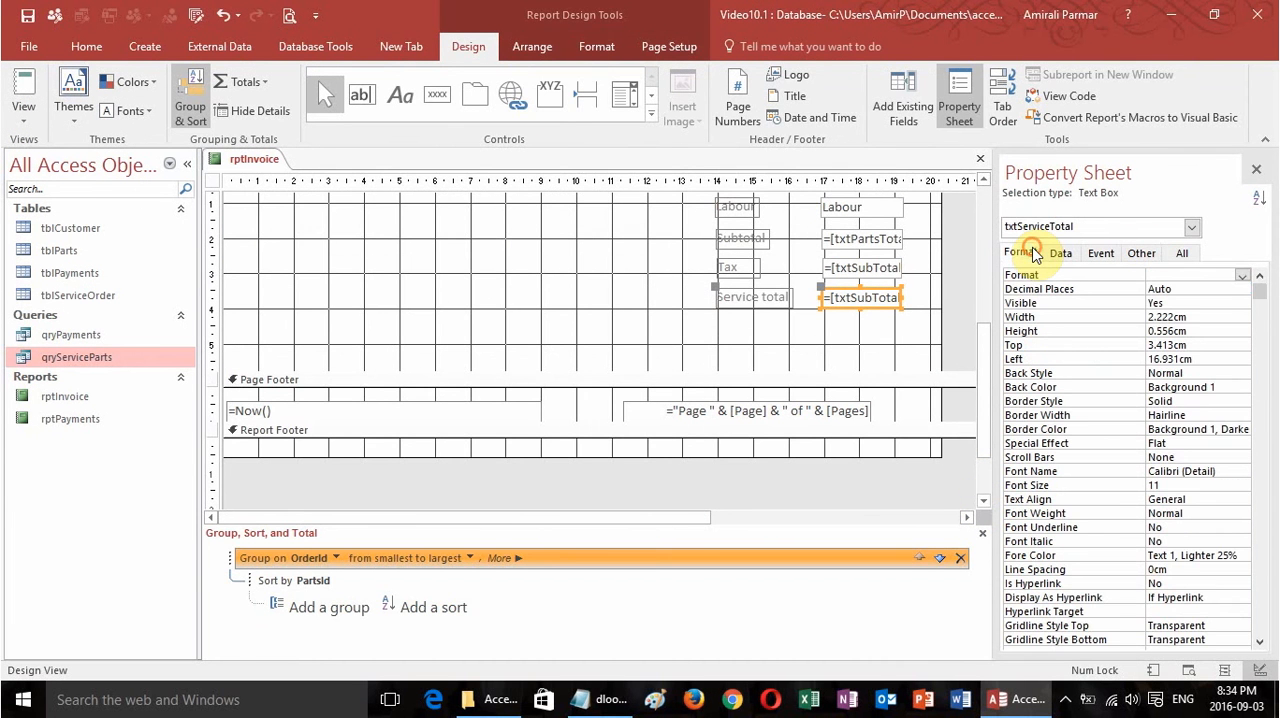
left_click(1242, 276)
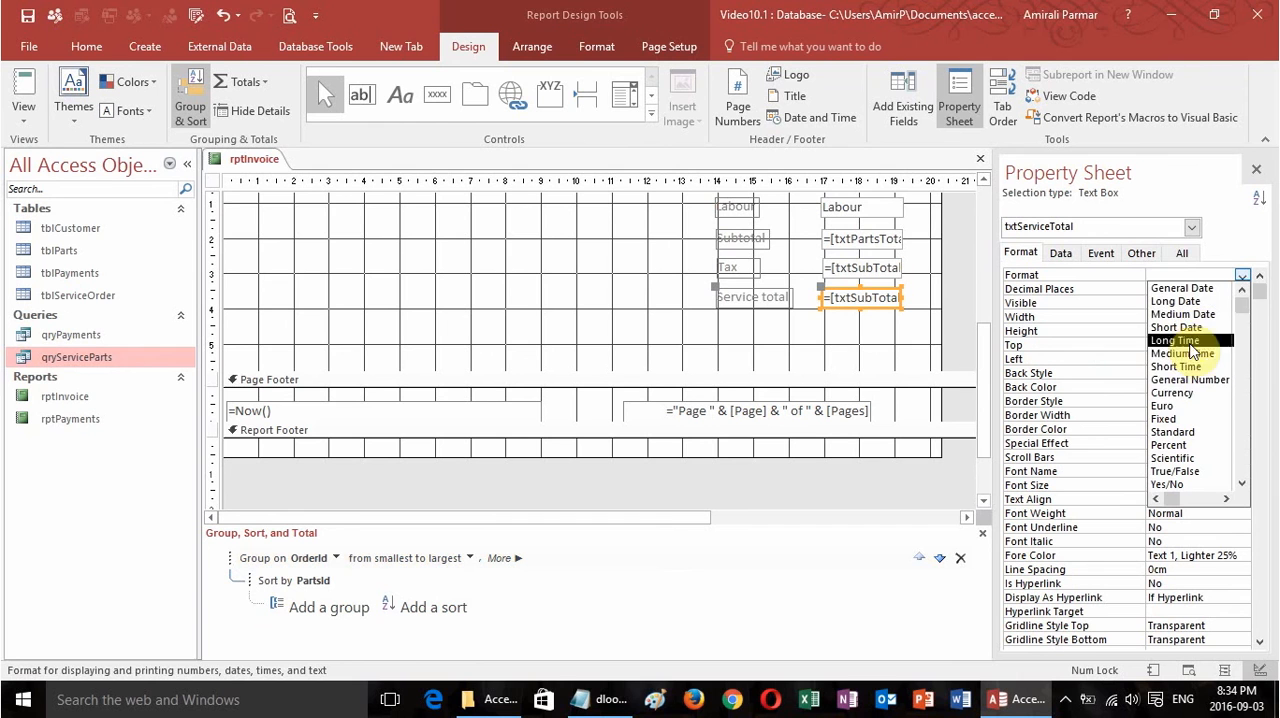
left_click(1190, 380)
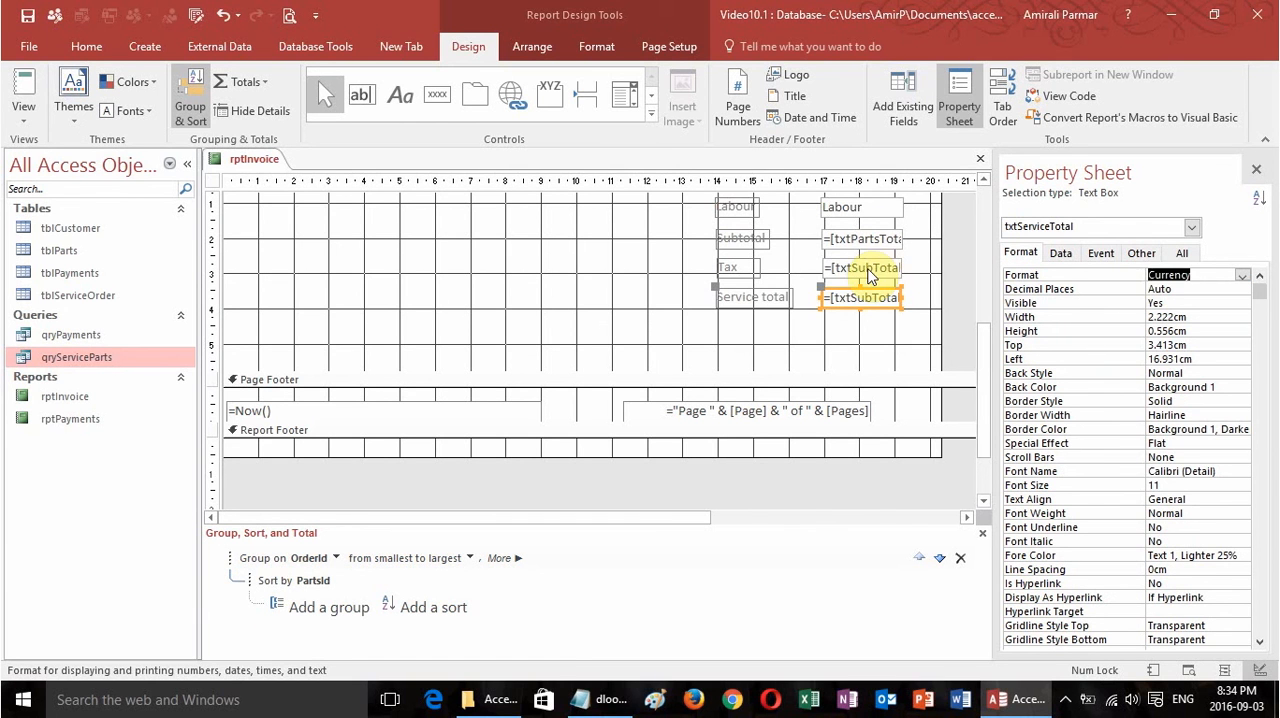
Set the number format of txtTax to Currency.
left_click(866, 268)
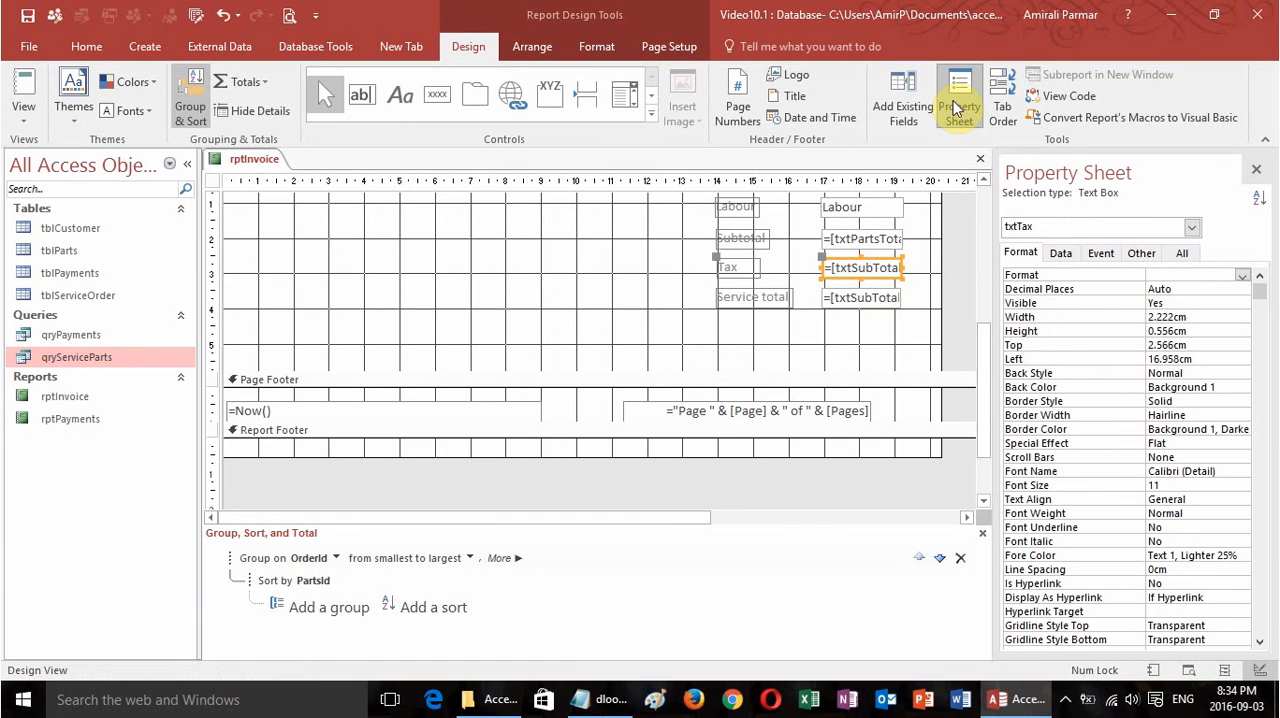
left_click(1194, 272)
left_click(1243, 277)
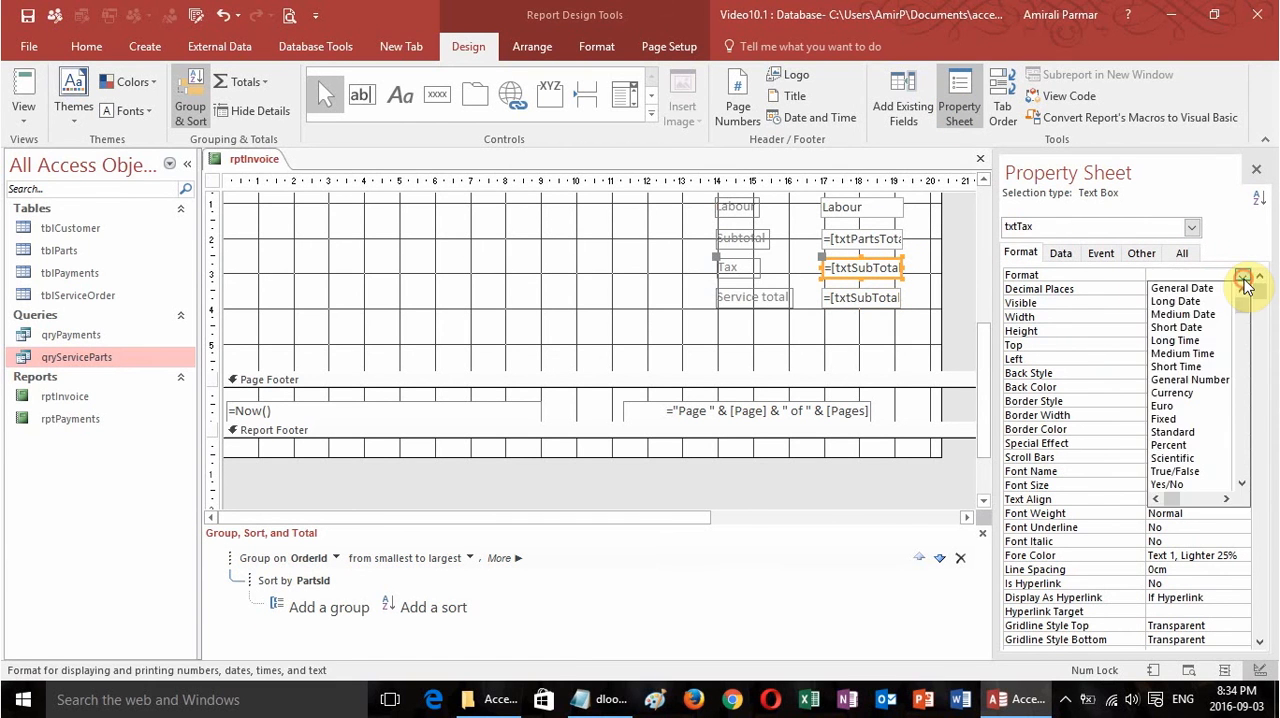
left_click(1176, 393)
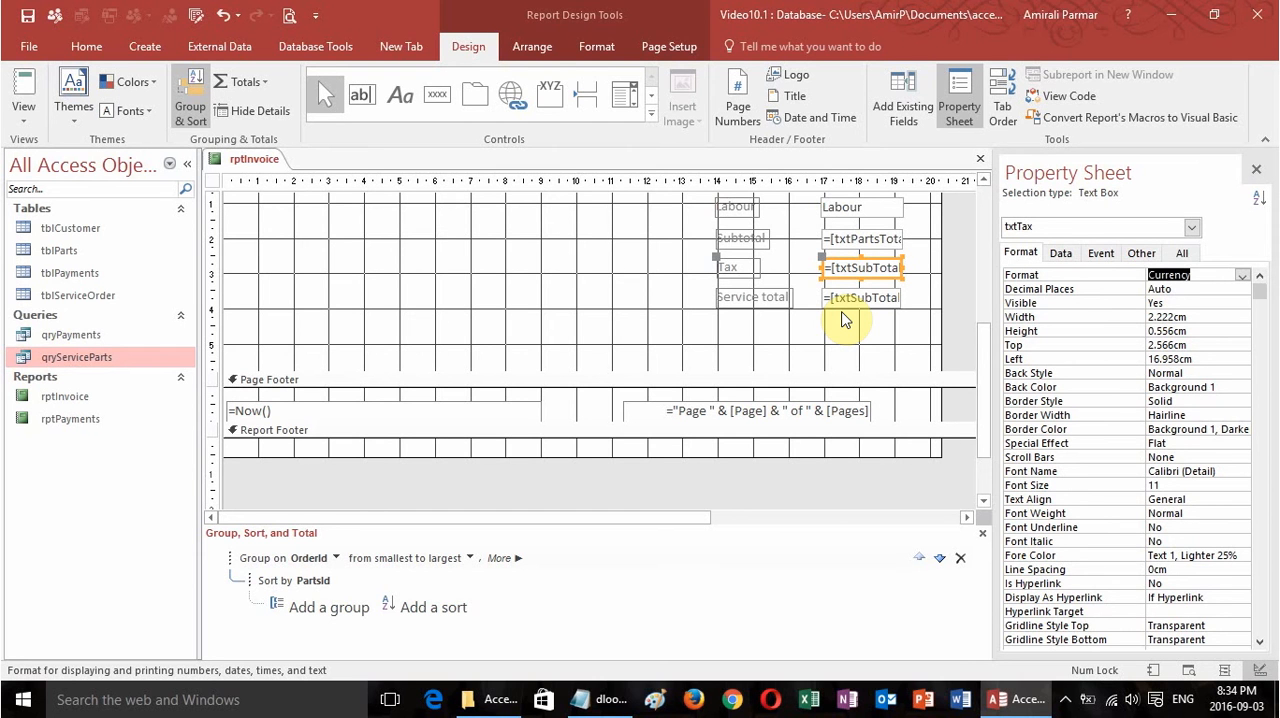
Add a text box about 2.1 cm wide below the service total in the OrderId footer and label it Payments.
left_click(361, 99)
mouse_move(822, 317)
left_mouse_down()
mouse_move(906, 346)
mouse_move(898, 337)
left_mouse_up()
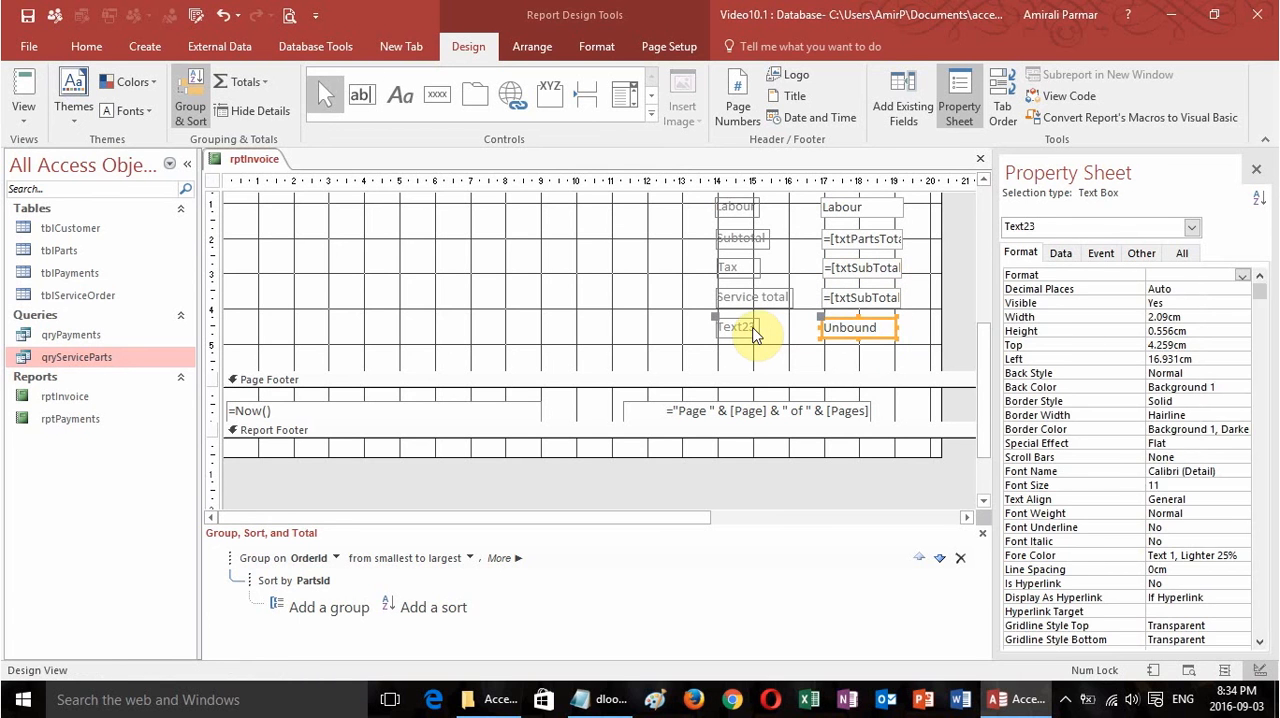
left_click(748, 327)
double_click(755, 328)
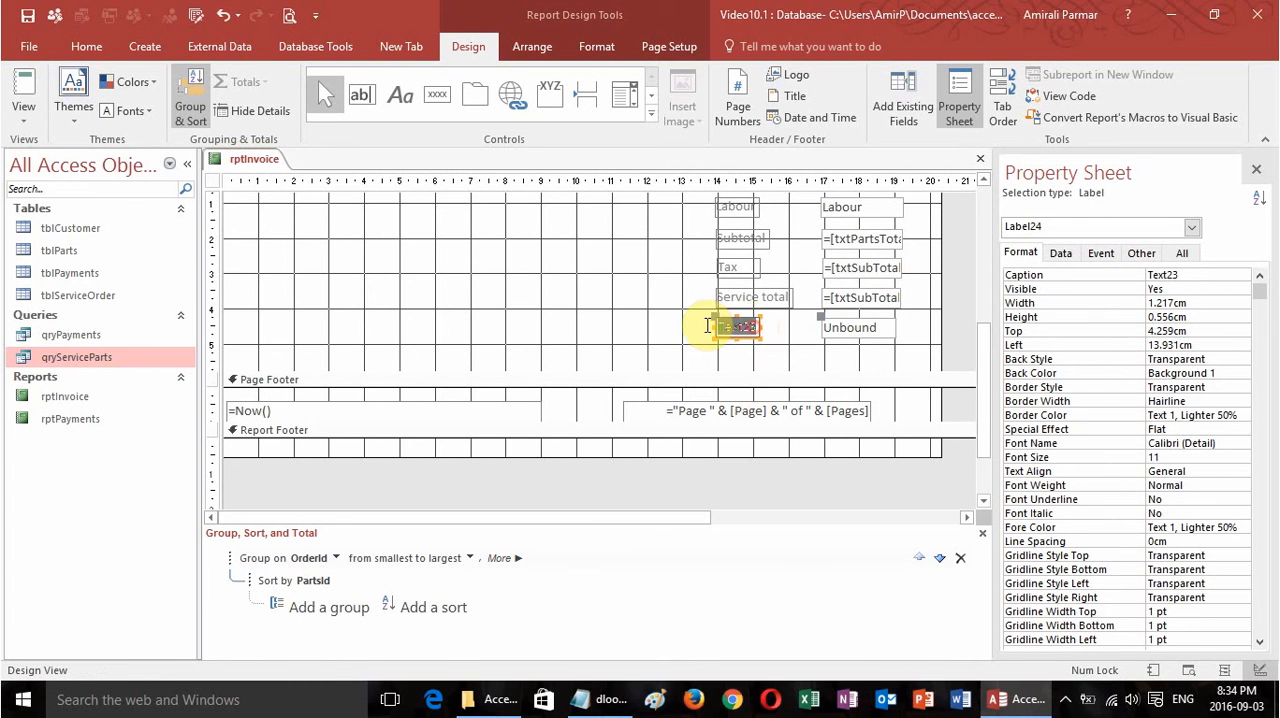
type("Payments")
key("Tab")
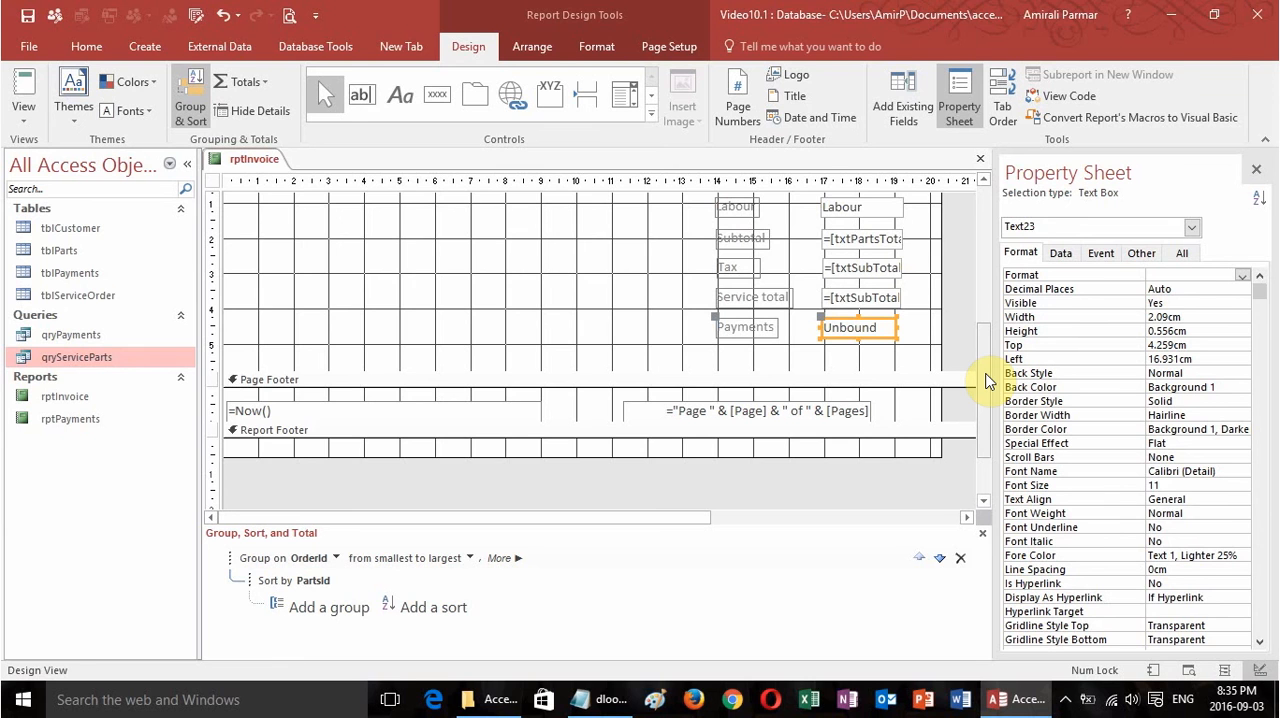
left_click_drag(985, 375, 985, 411)
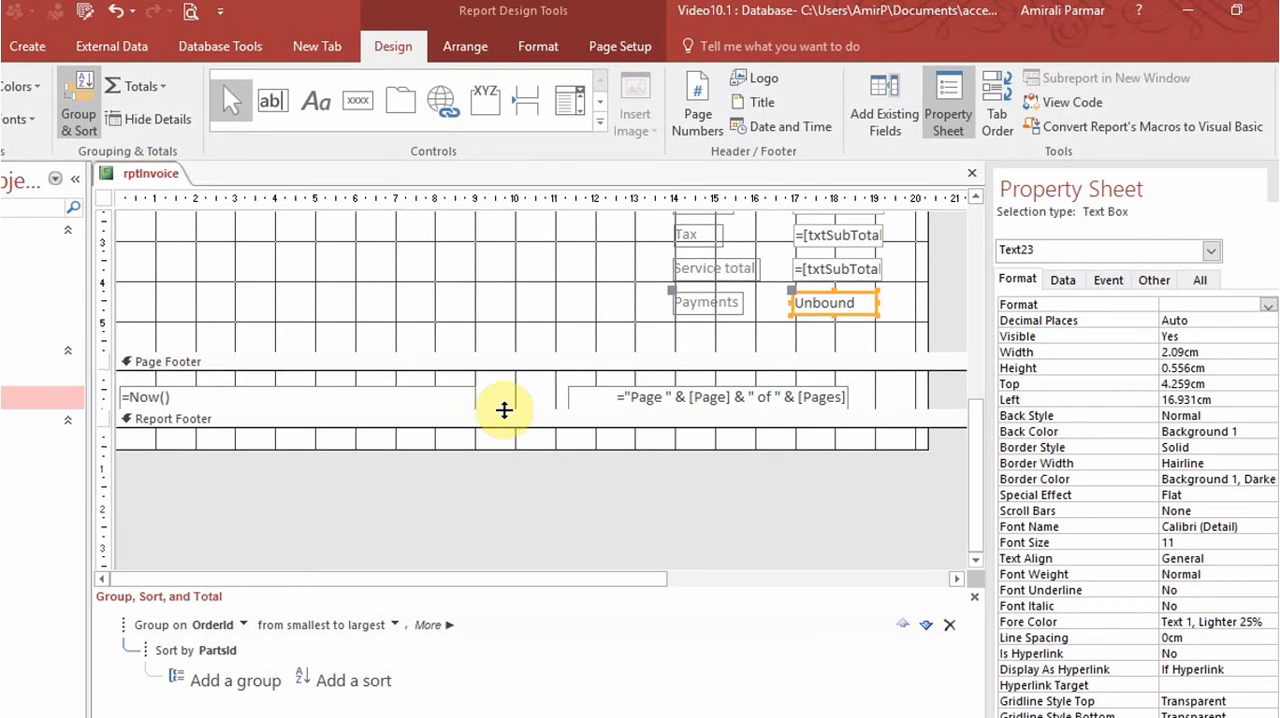
Enlarge the page footer to about 7 cm high and move its date and page-number boxes down to about 6.6 cm.
left_click_drag(517, 404, 526, 585)
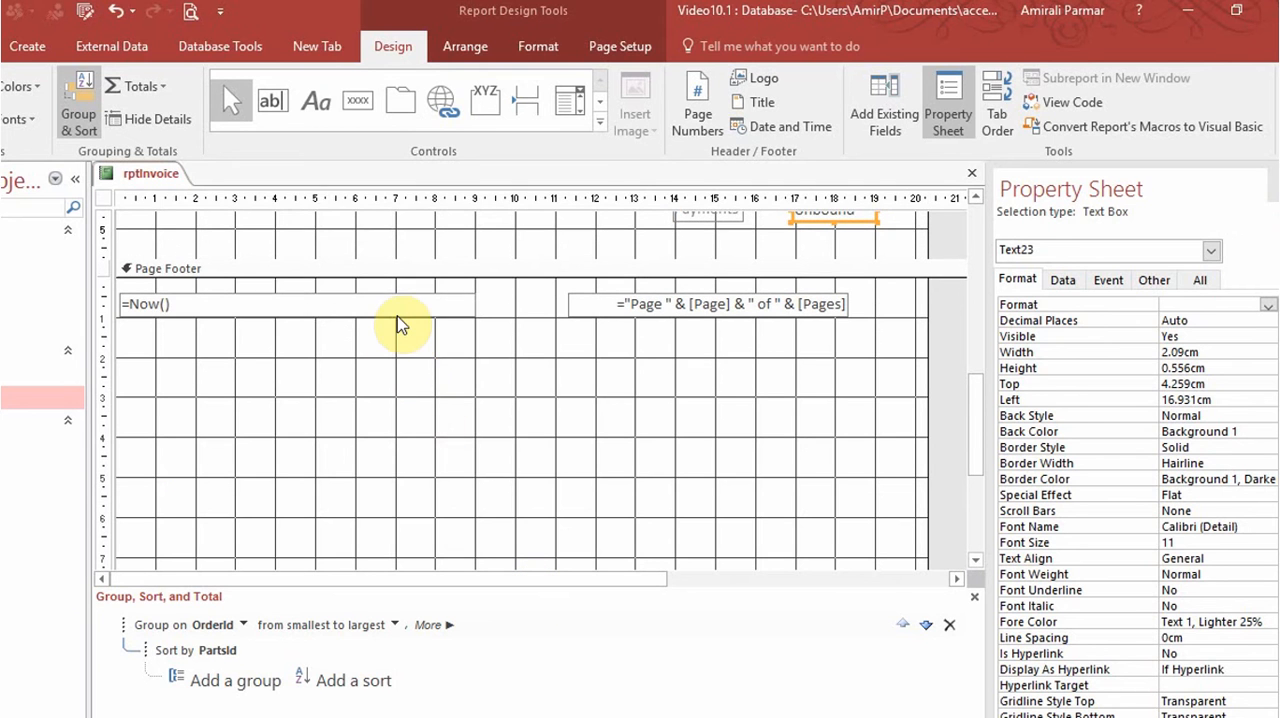
left_click(400, 312)
left_click(623, 306, "shift")
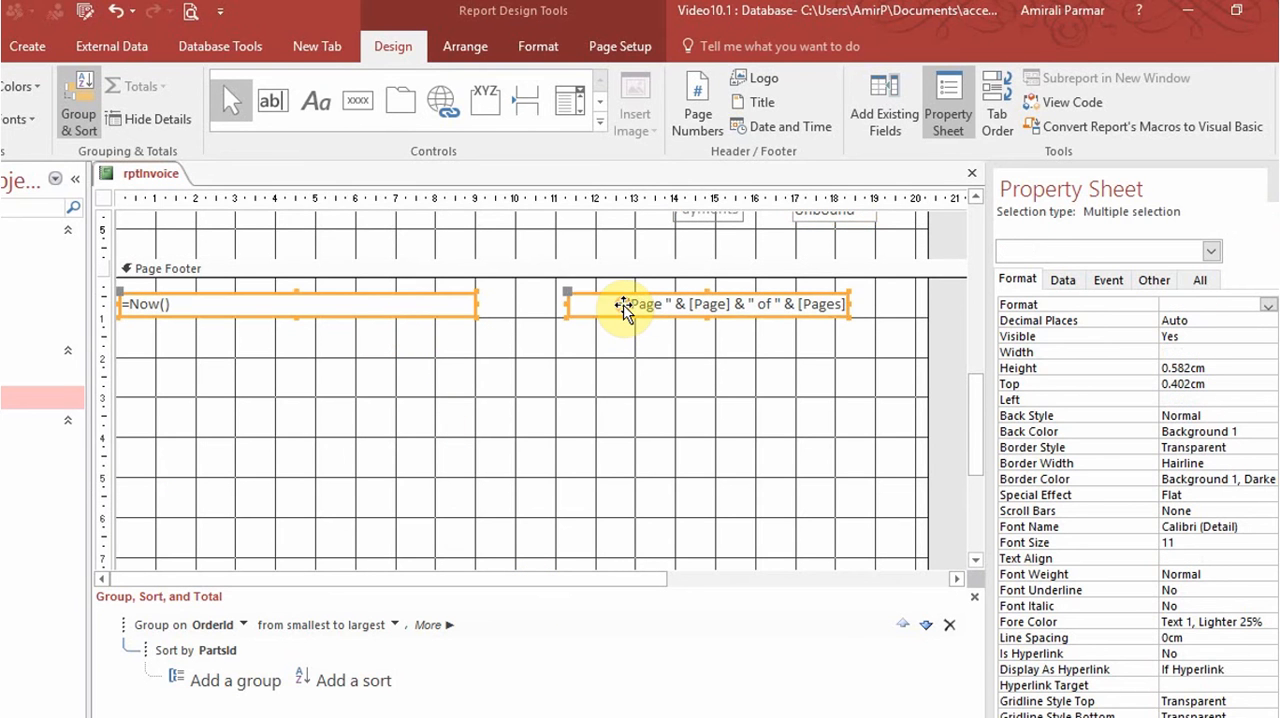
left_click_drag(623, 310, 640, 557)
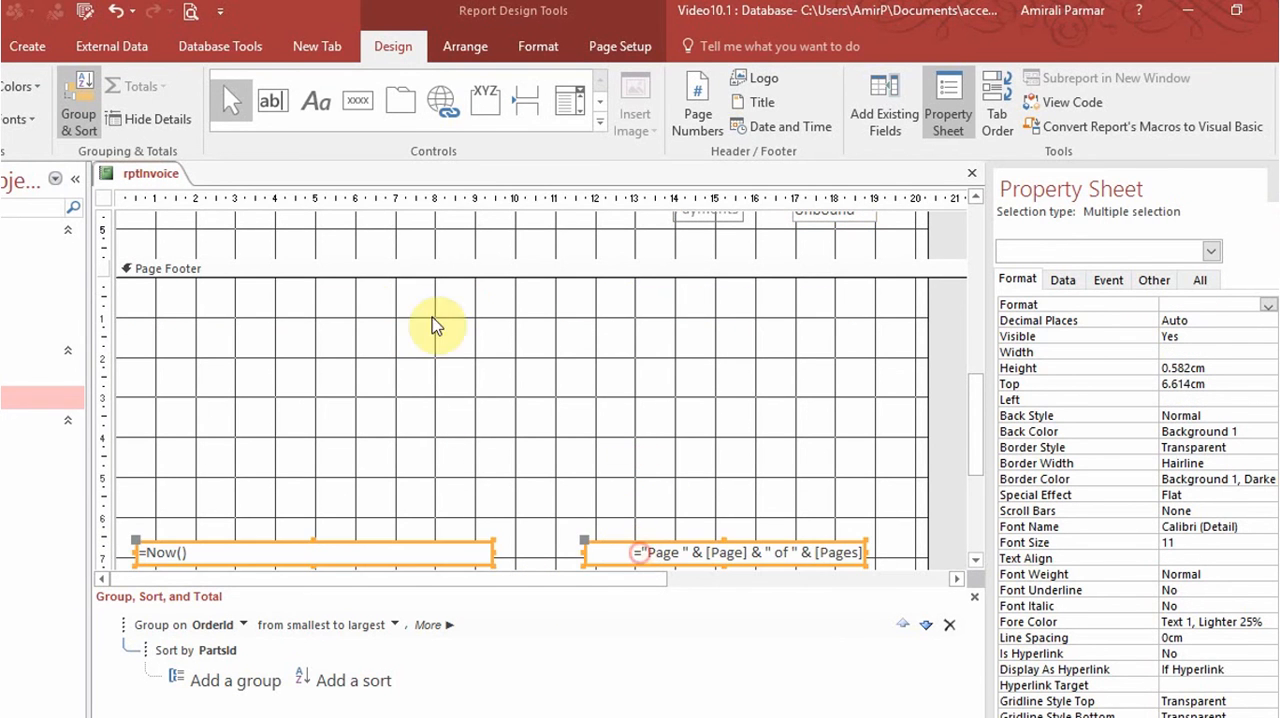
Insert the existing rptPayments report as a subreport about 19.6 by 5.5 cm in the page footer, linked by OrderId and named rptPayments.
left_click(600, 118)
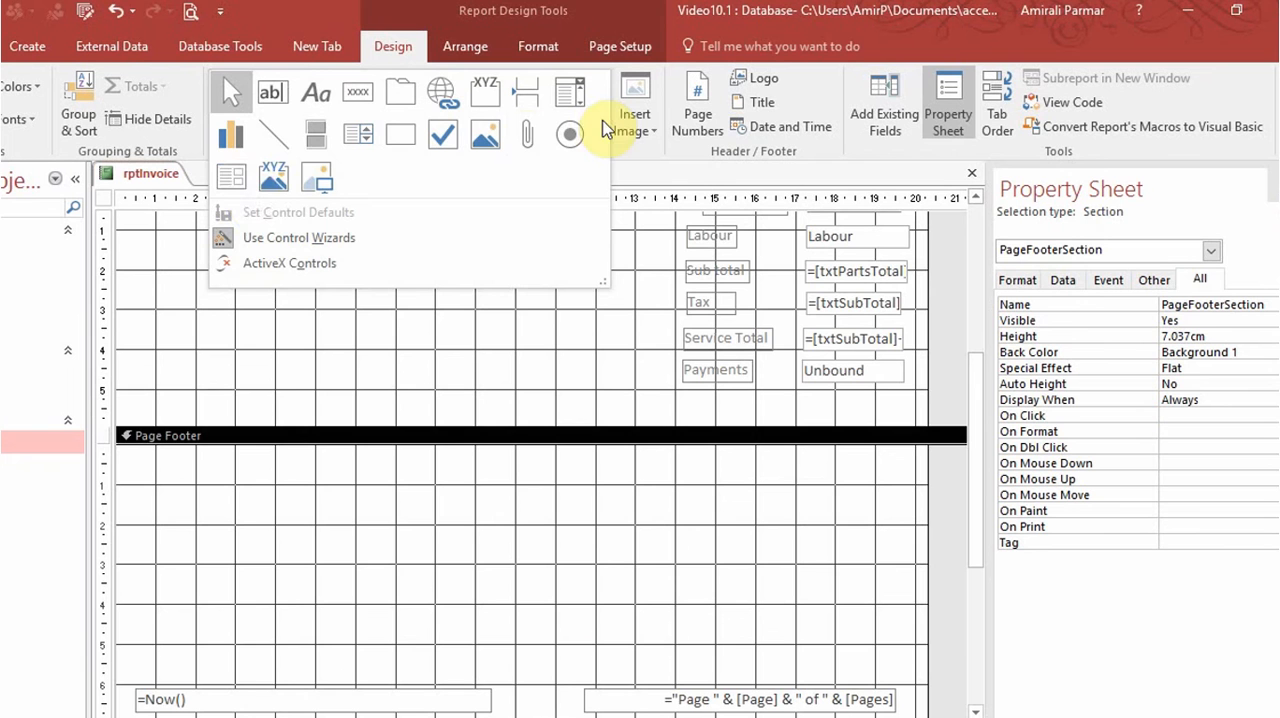
left_click(231, 180)
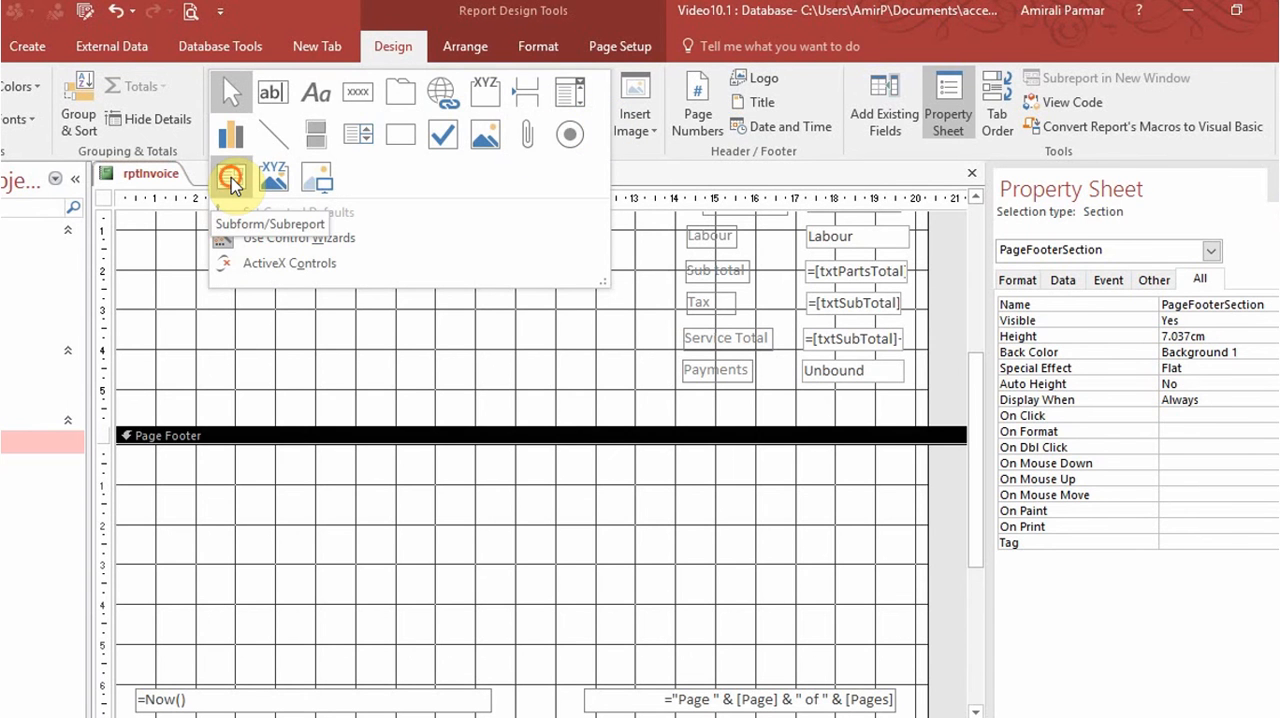
left_click_drag(126, 452, 909, 667)
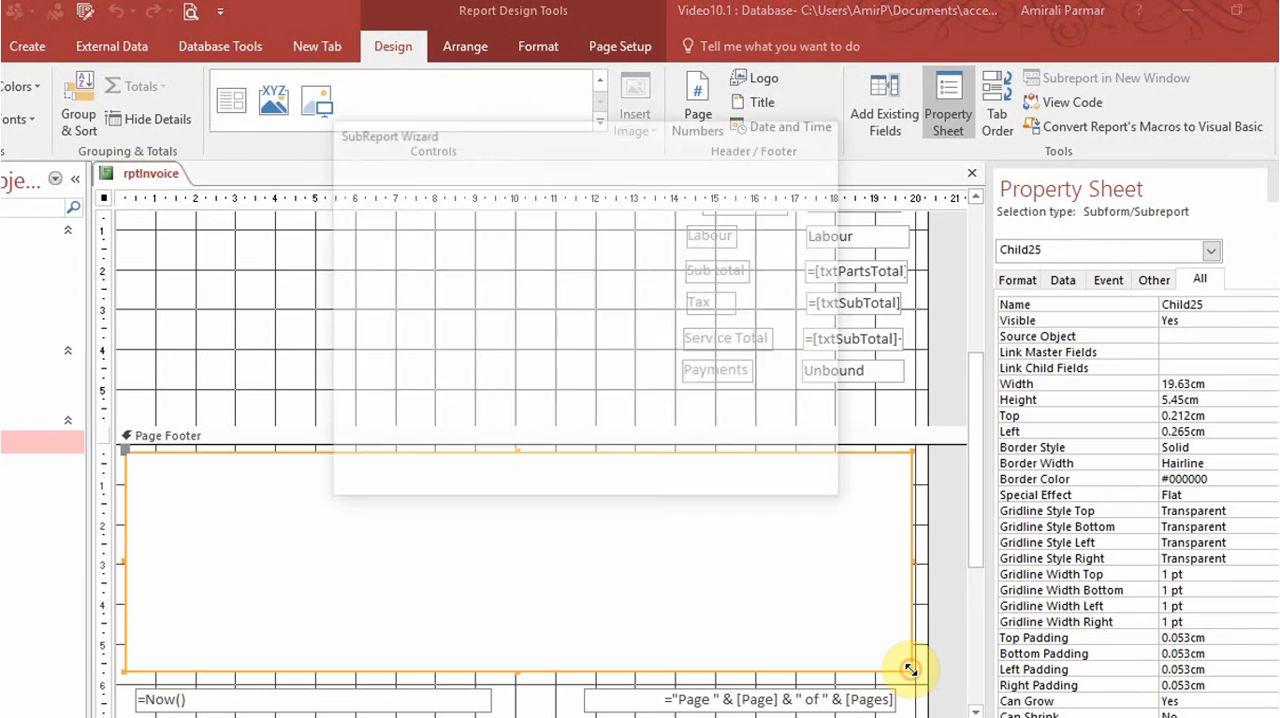
left_click(541, 330)
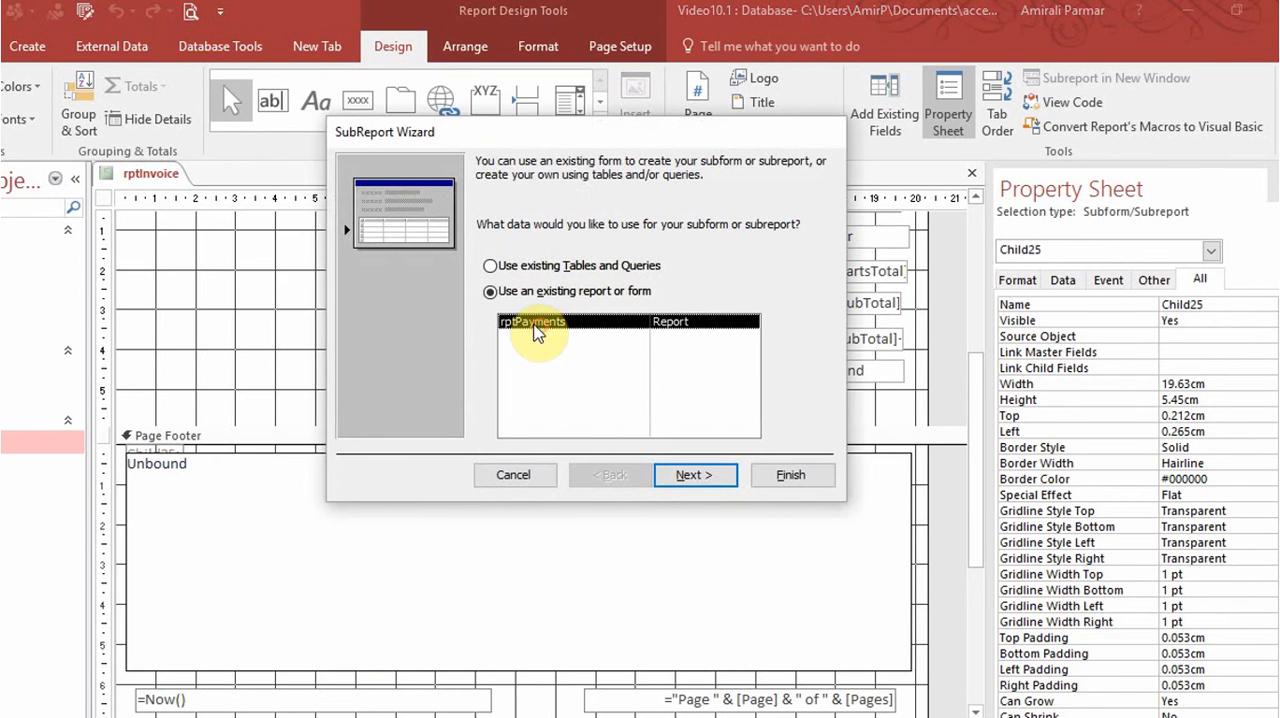
left_click(695, 474)
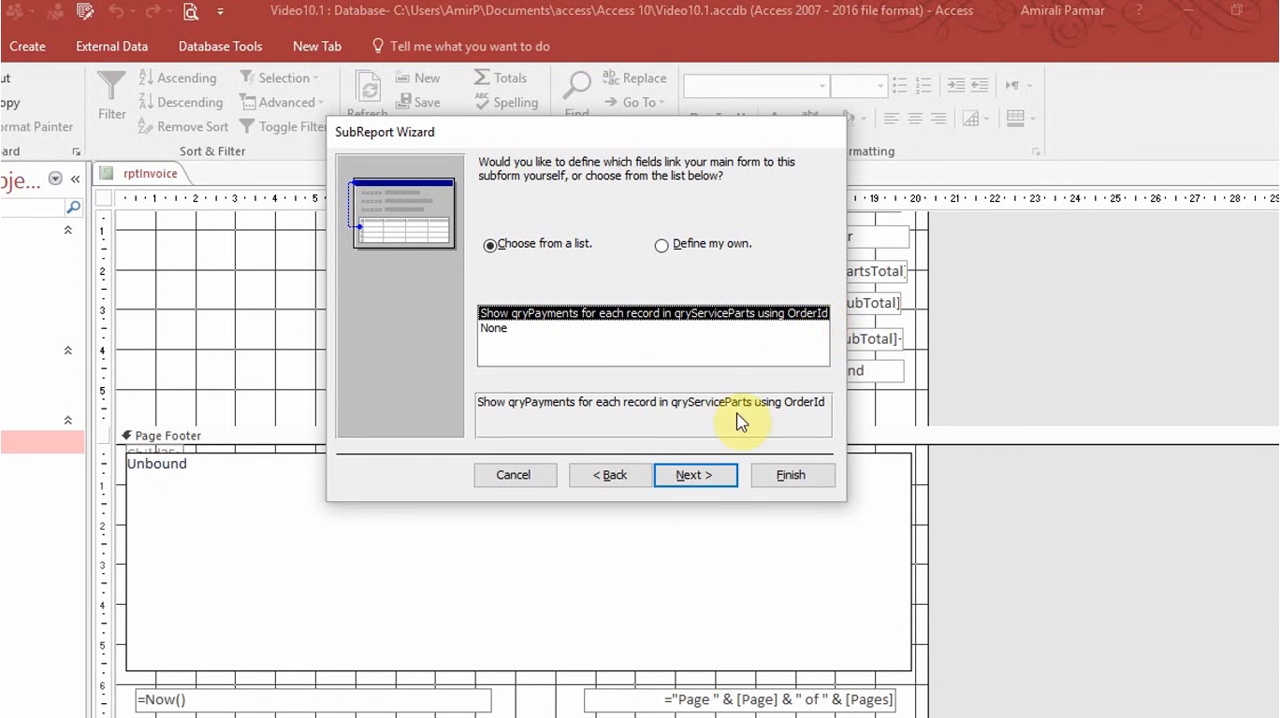
left_click(696, 477)
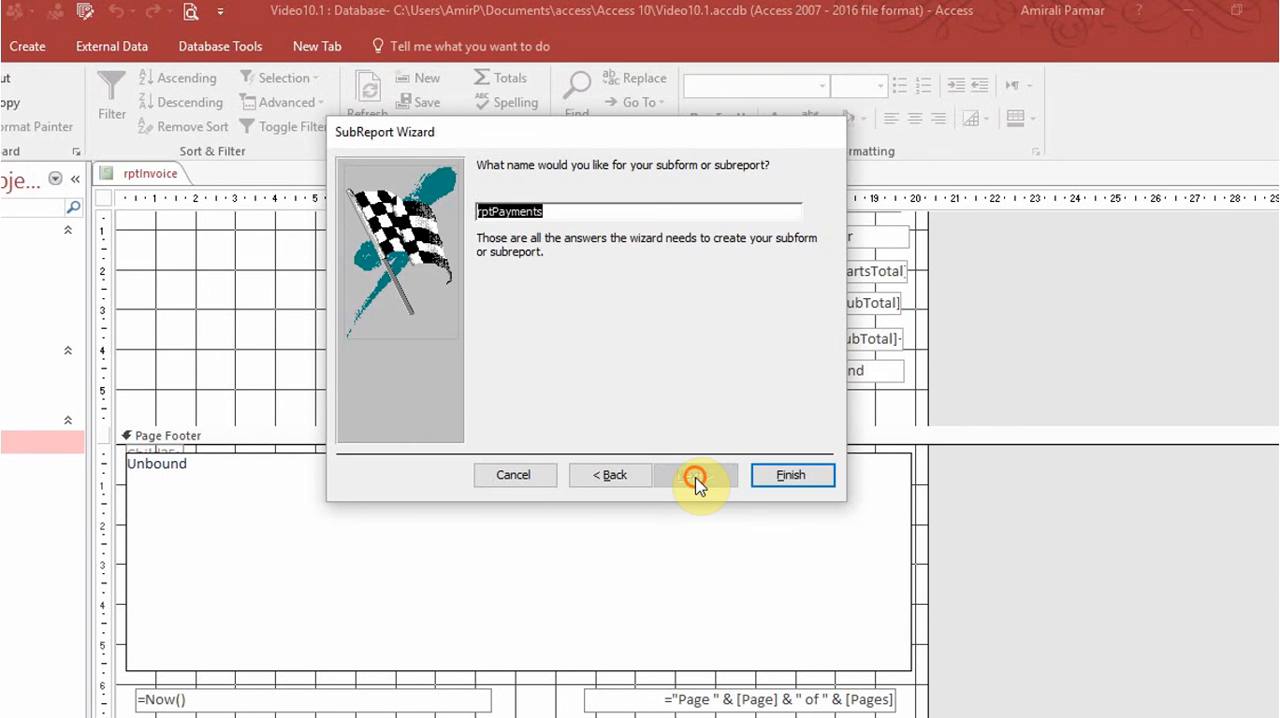
left_click(752, 476)
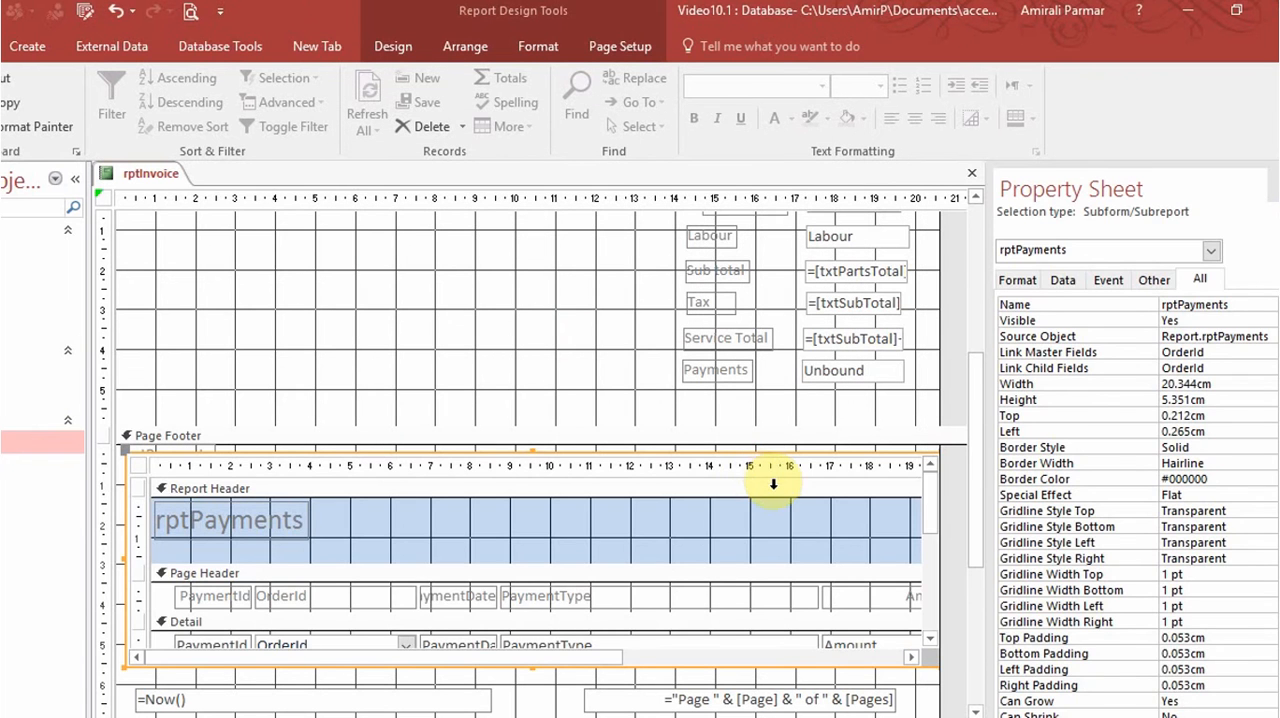
Check the name of the payments sum box in the subreport's footer, and examine the subreport-to-main-report IIf expression in the dlookup Notepad file.
left_click_drag(931, 491, 940, 592)
left_click(874, 600)
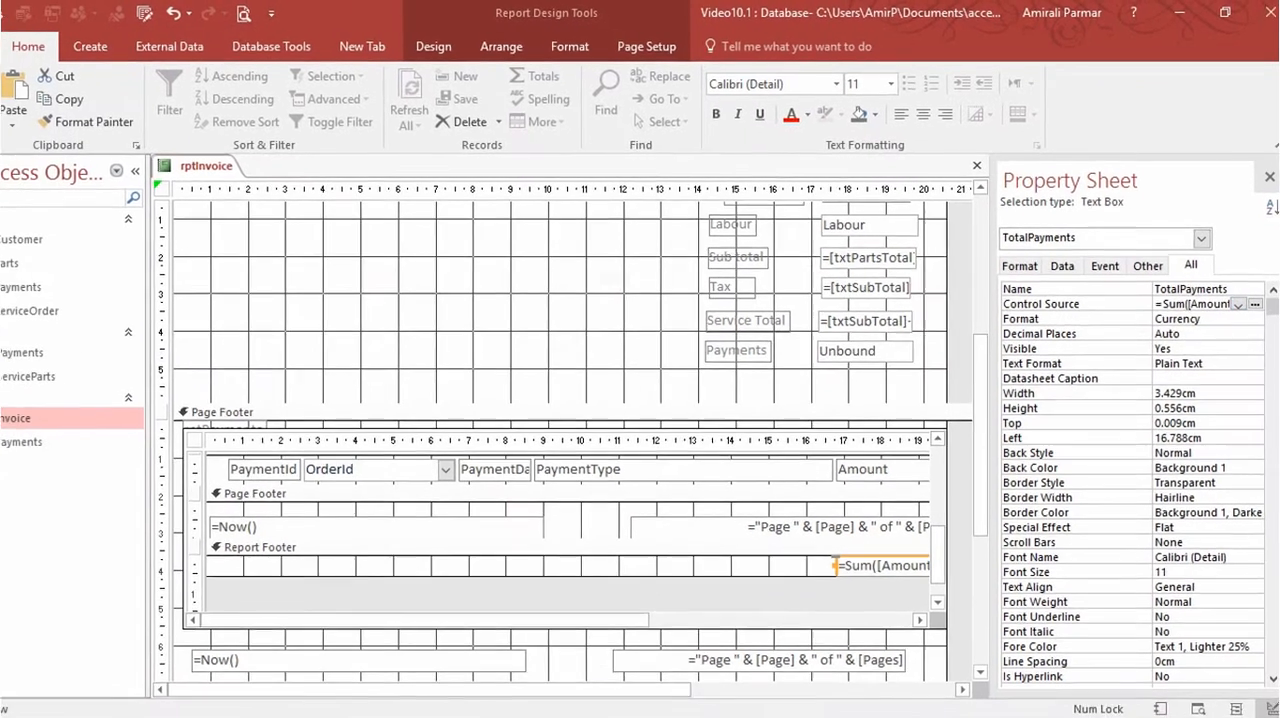
left_click(594, 710)
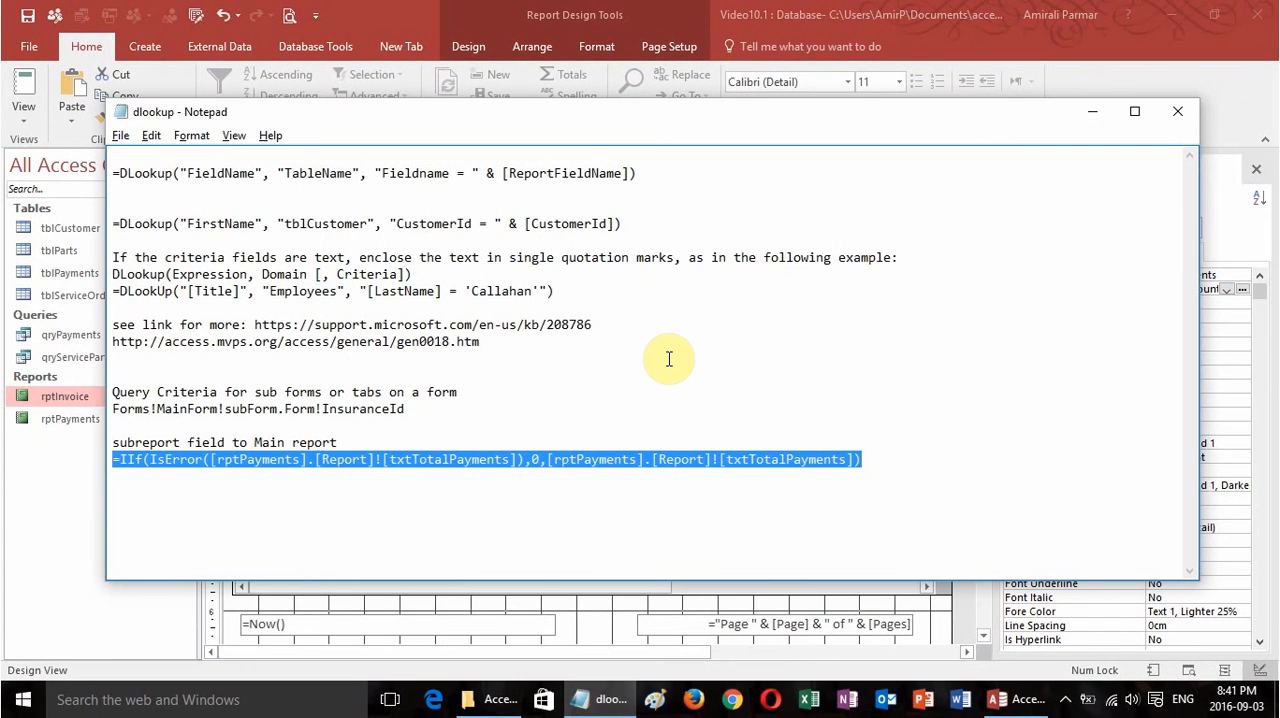
left_click(866, 457)
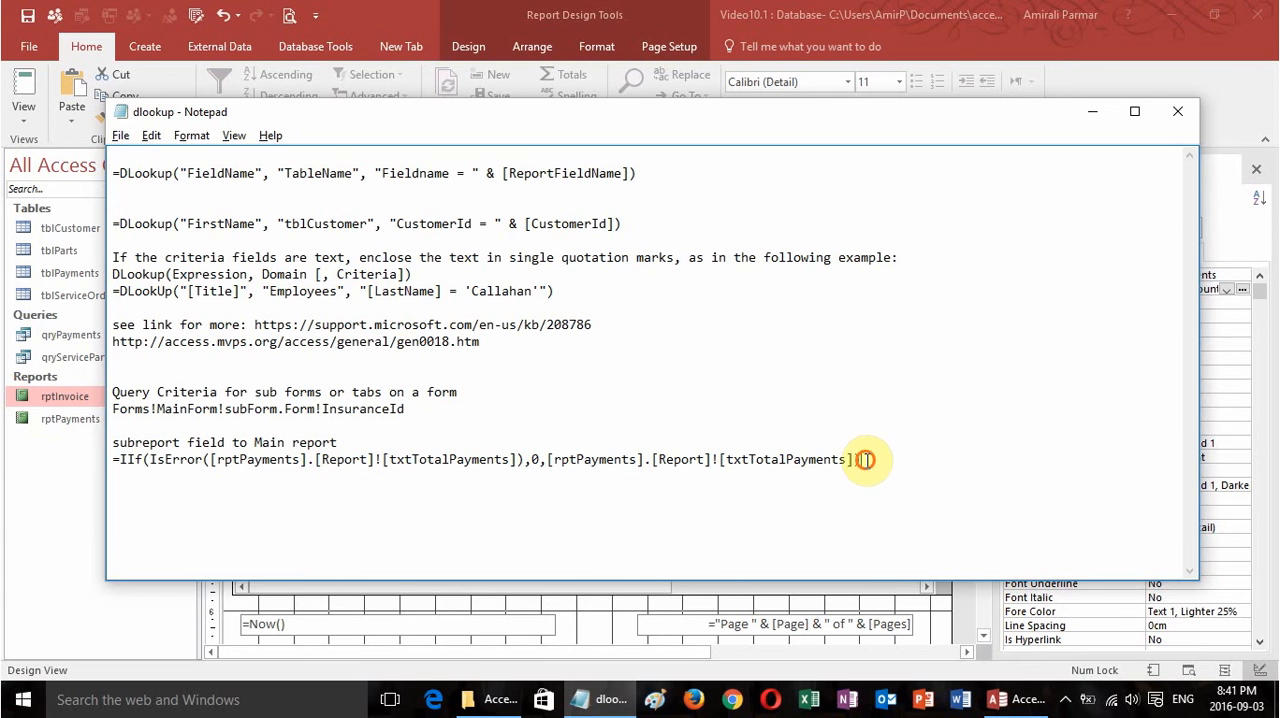
key("Return")
left_click_drag(413, 475, 110, 458)
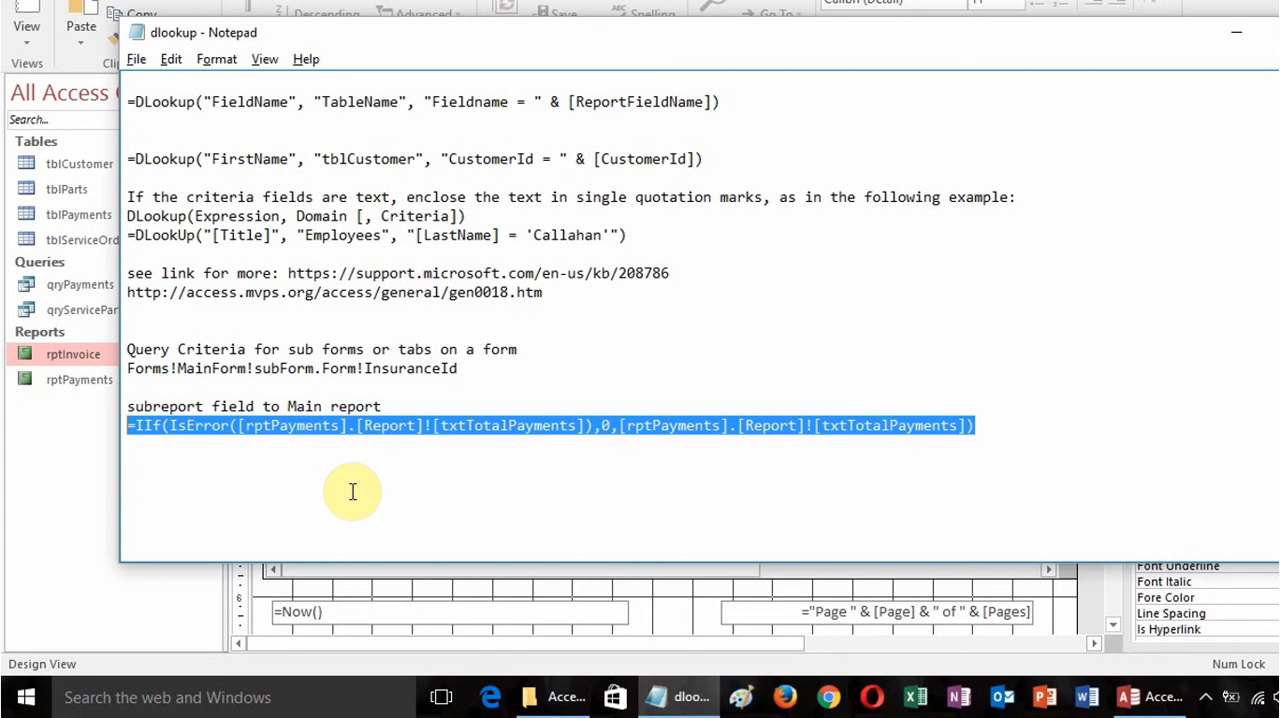
left_click(240, 425)
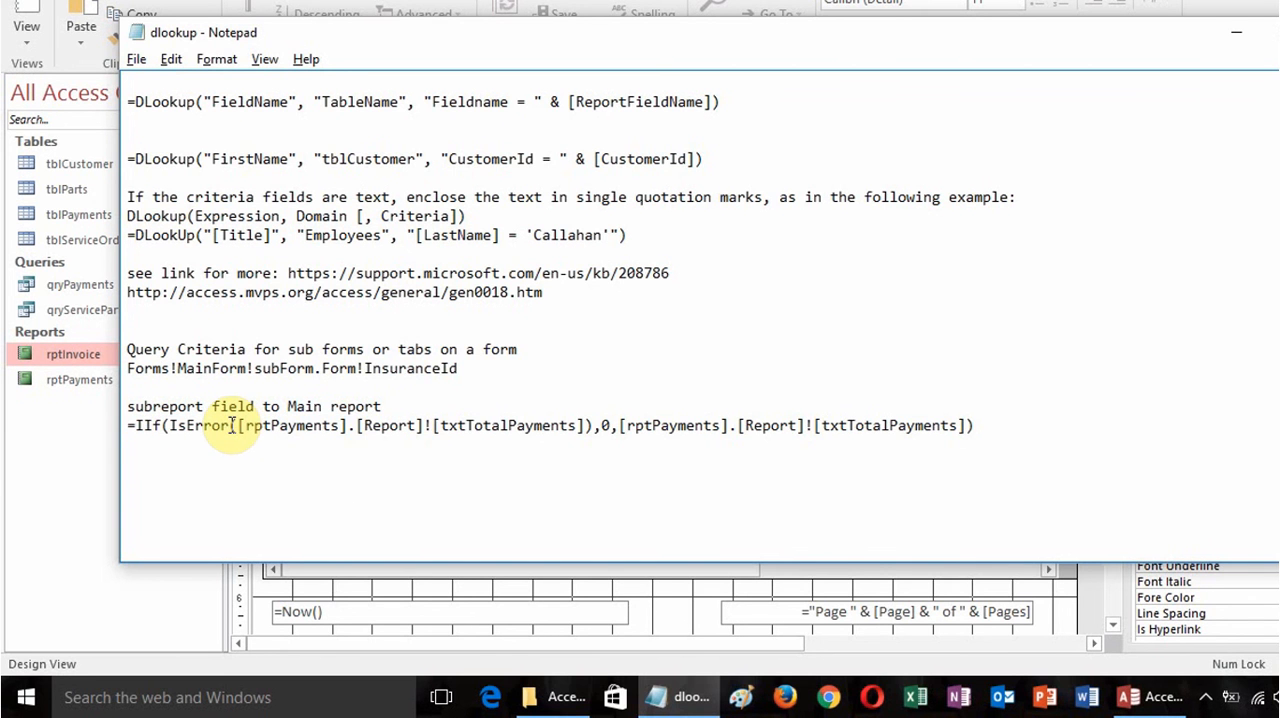
left_click_drag(232, 425, 588, 425)
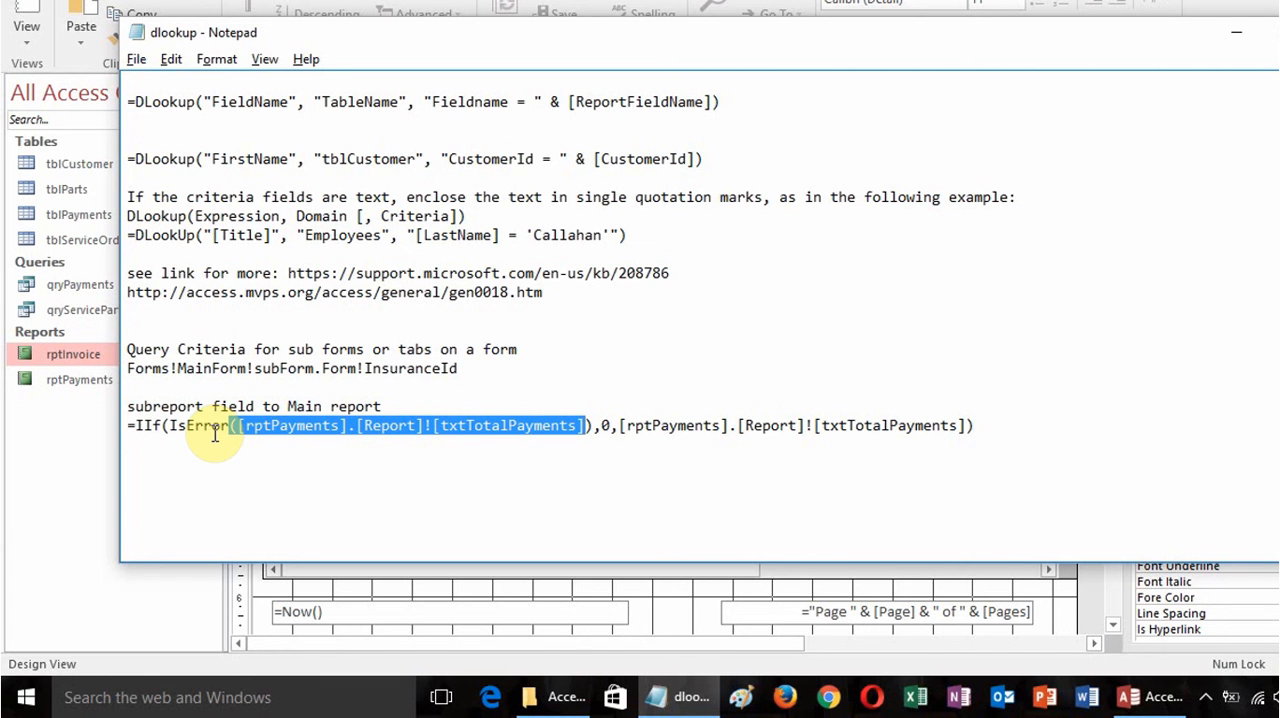
left_click(990, 425)
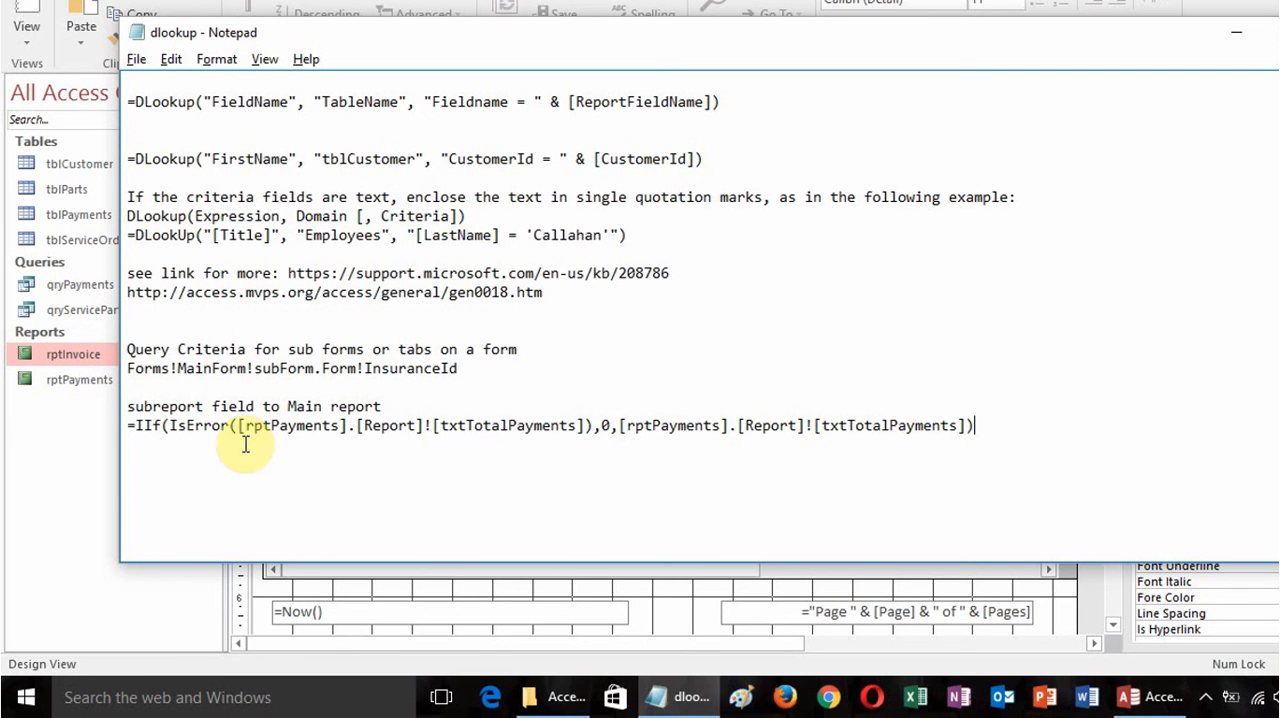
left_click_drag(244, 427, 333, 430)
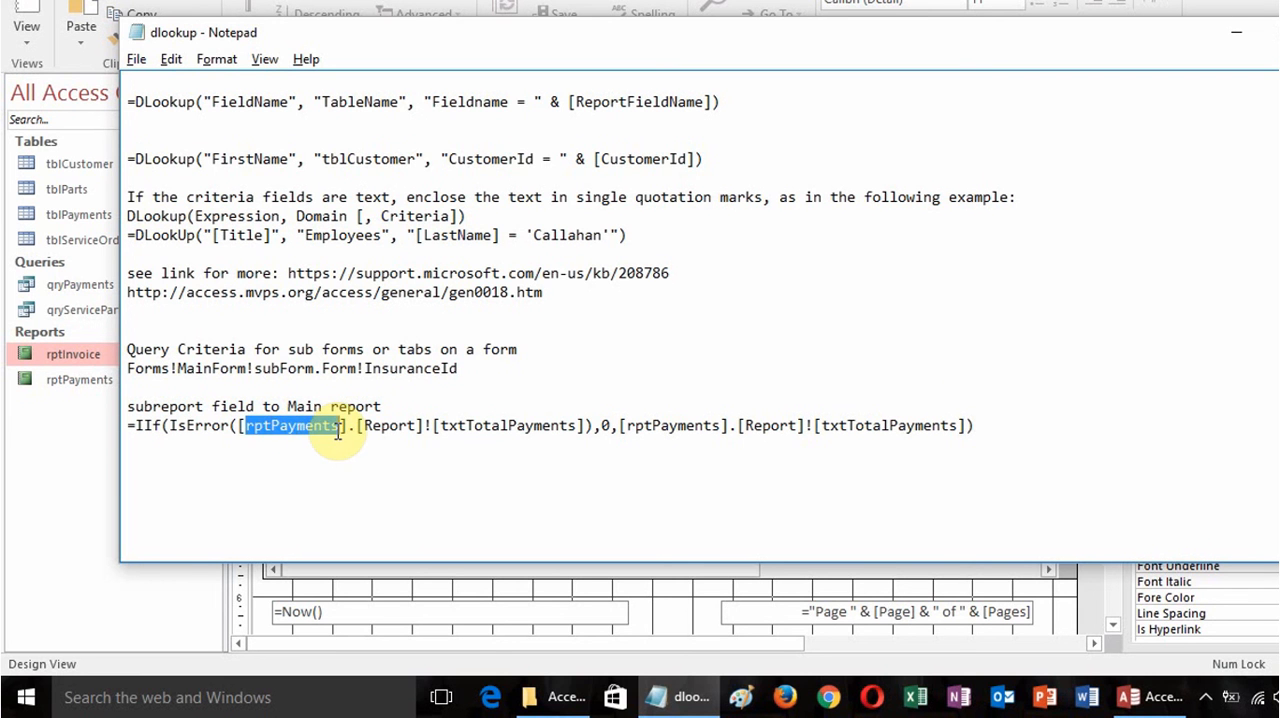
Remove the txt prefix from both txtTotalPayments references in the IIf expression so they read TotalPayments.
left_click_drag(441, 427, 467, 427)
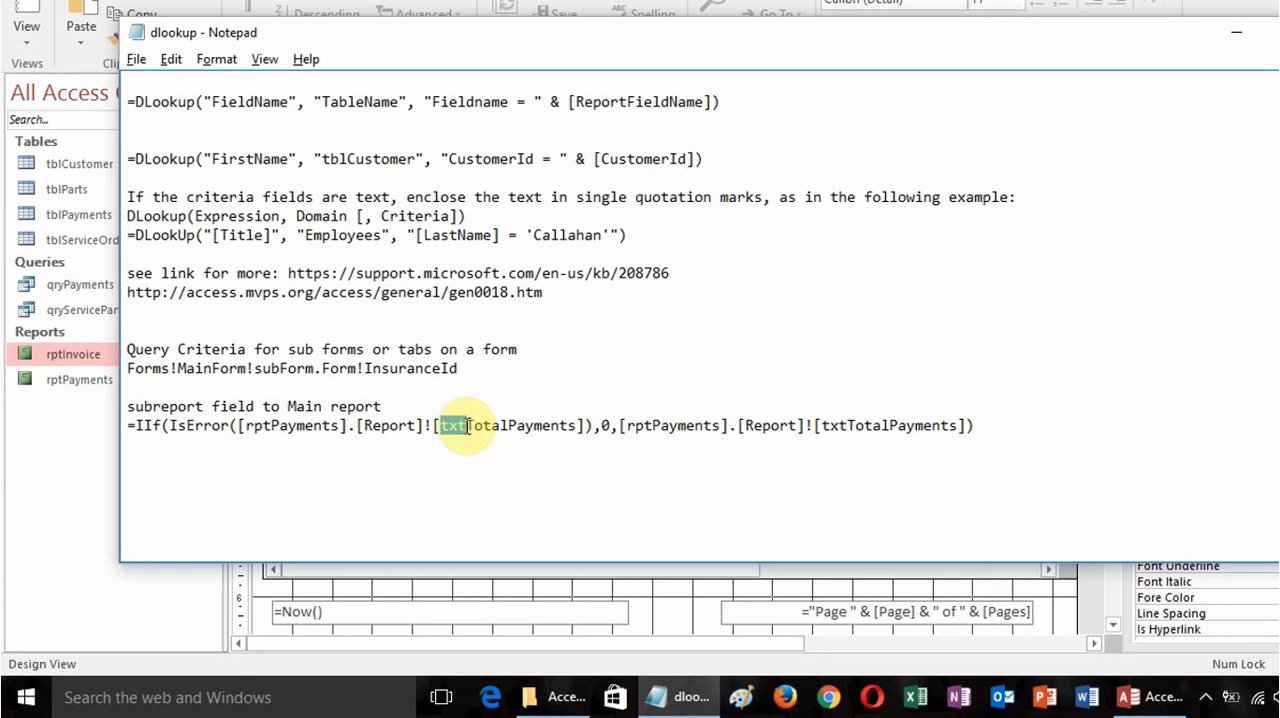
key("Delete")
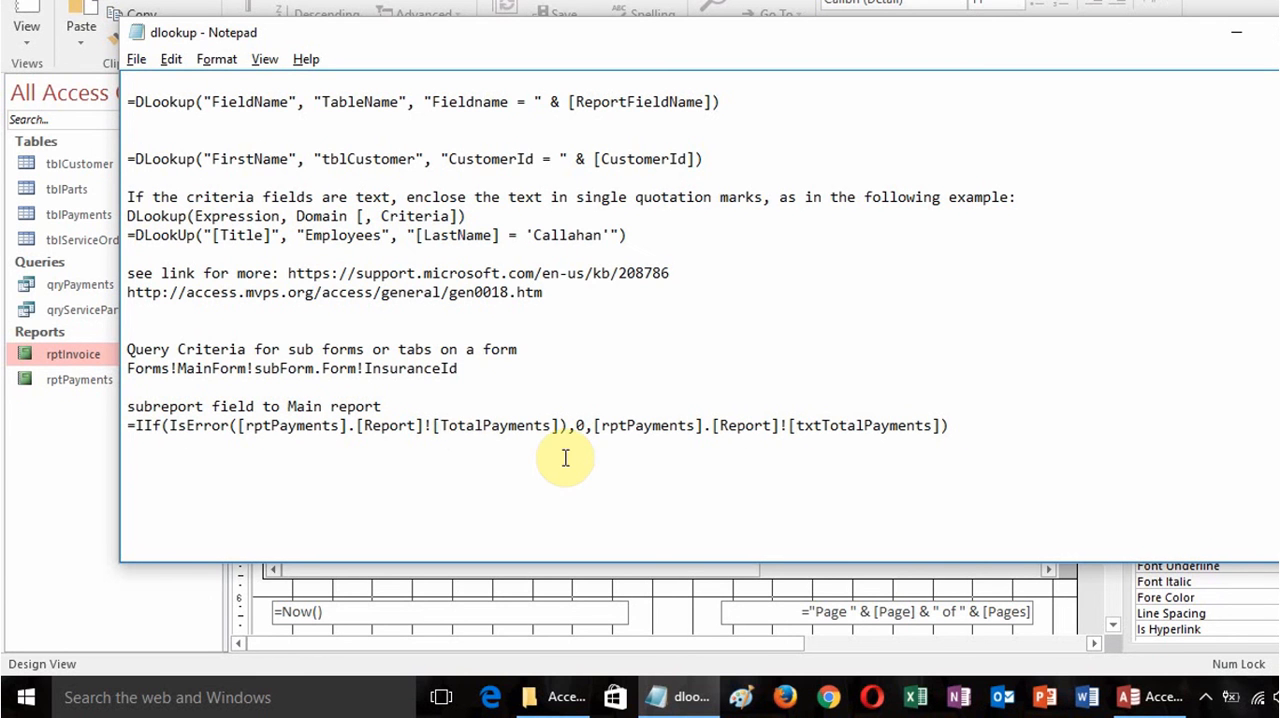
left_click_drag(820, 427, 797, 427)
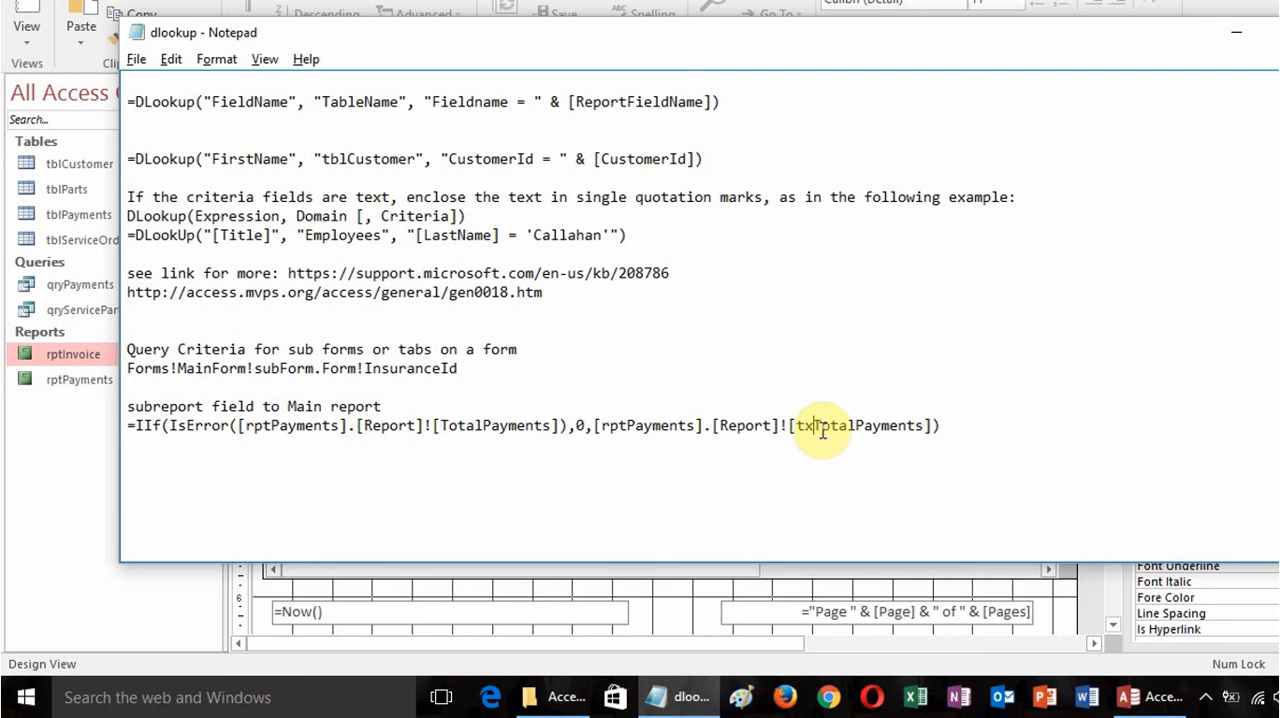
key("Delete")
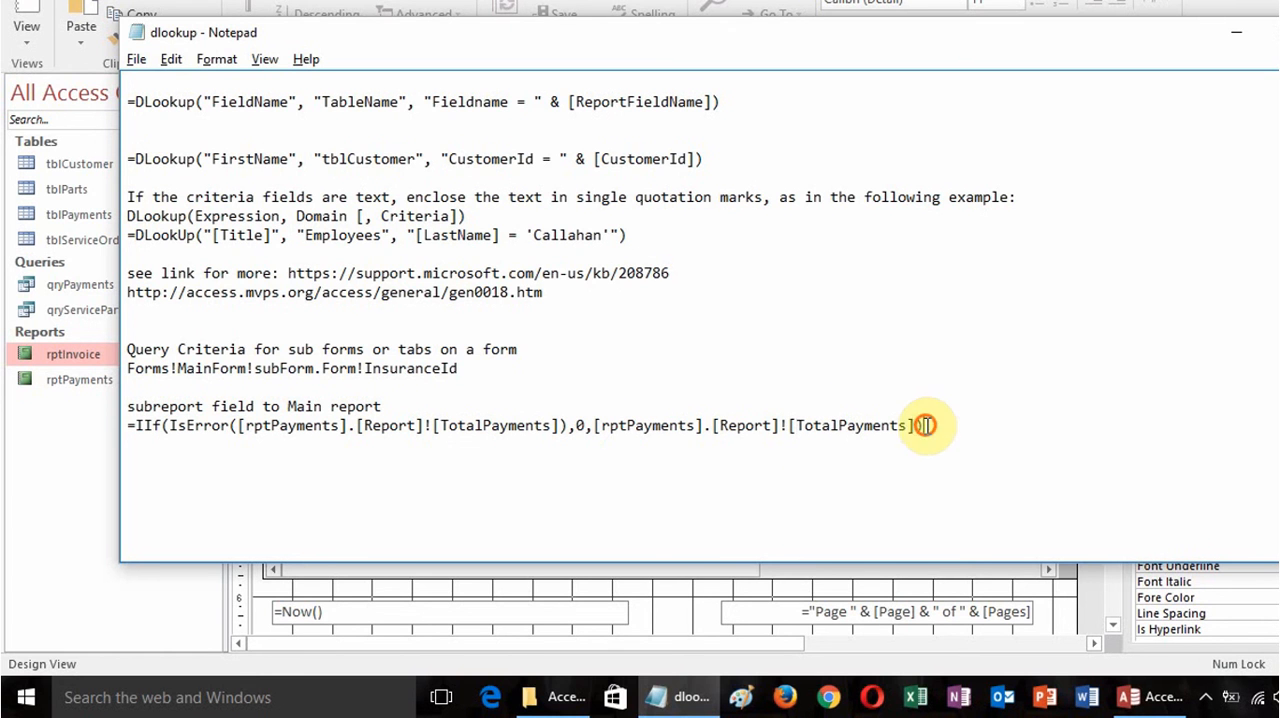
Copy the expression into the Payments text box's control source in Access: =IIf(IsError([rptPayments].[Report]![TotalPayments]),0,[rptPayments].[Report]![TotalPayments]).
left_click_drag(923, 425, 98, 437)
key("ctrl+c")
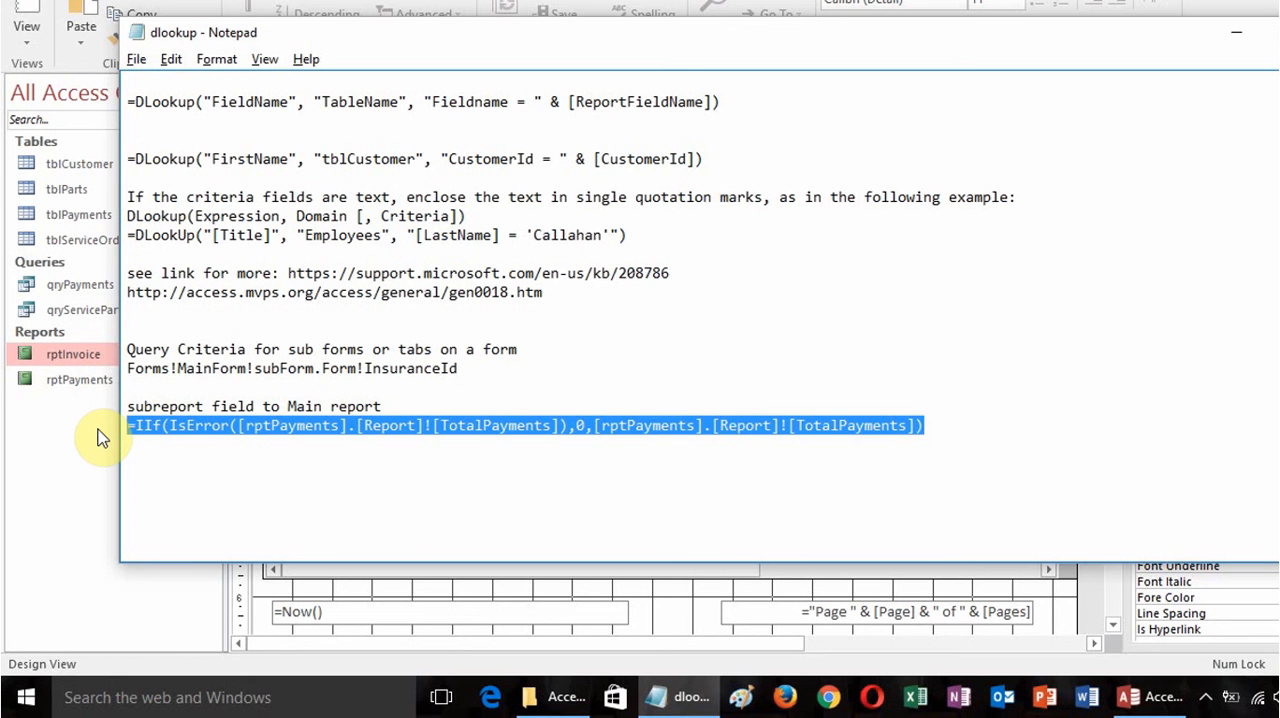
left_click(1140, 697)
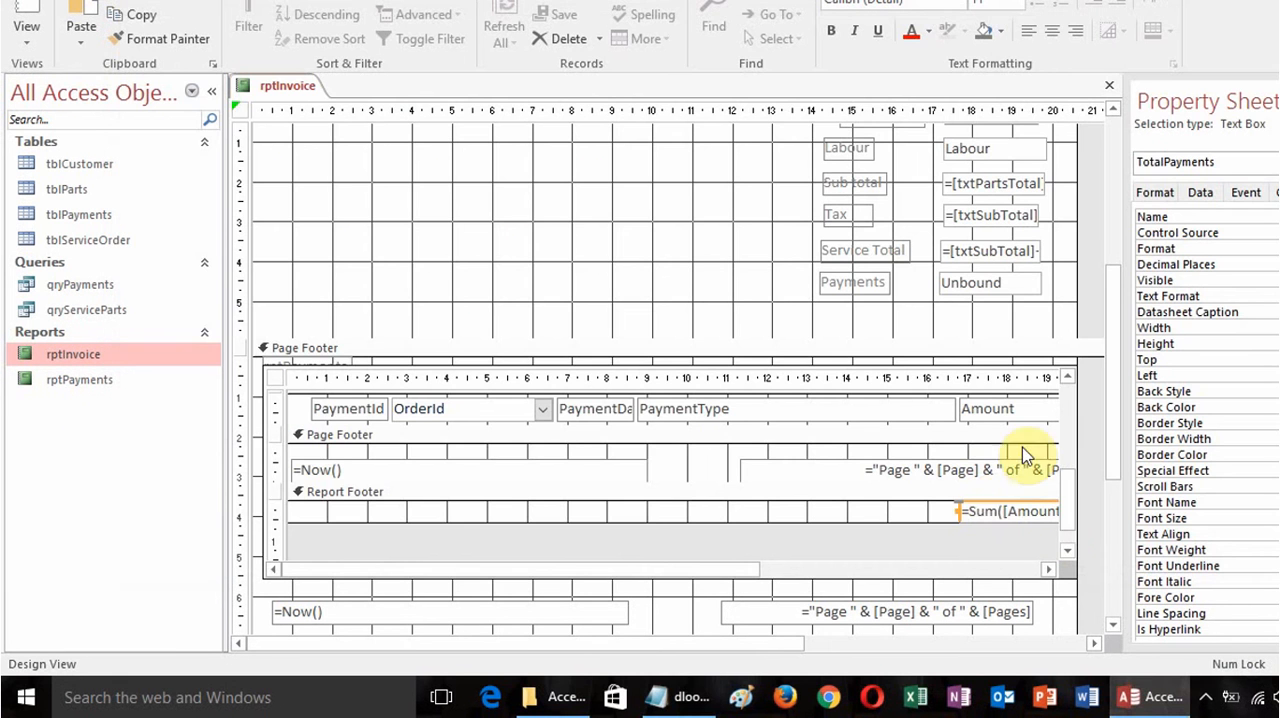
left_click(971, 284)
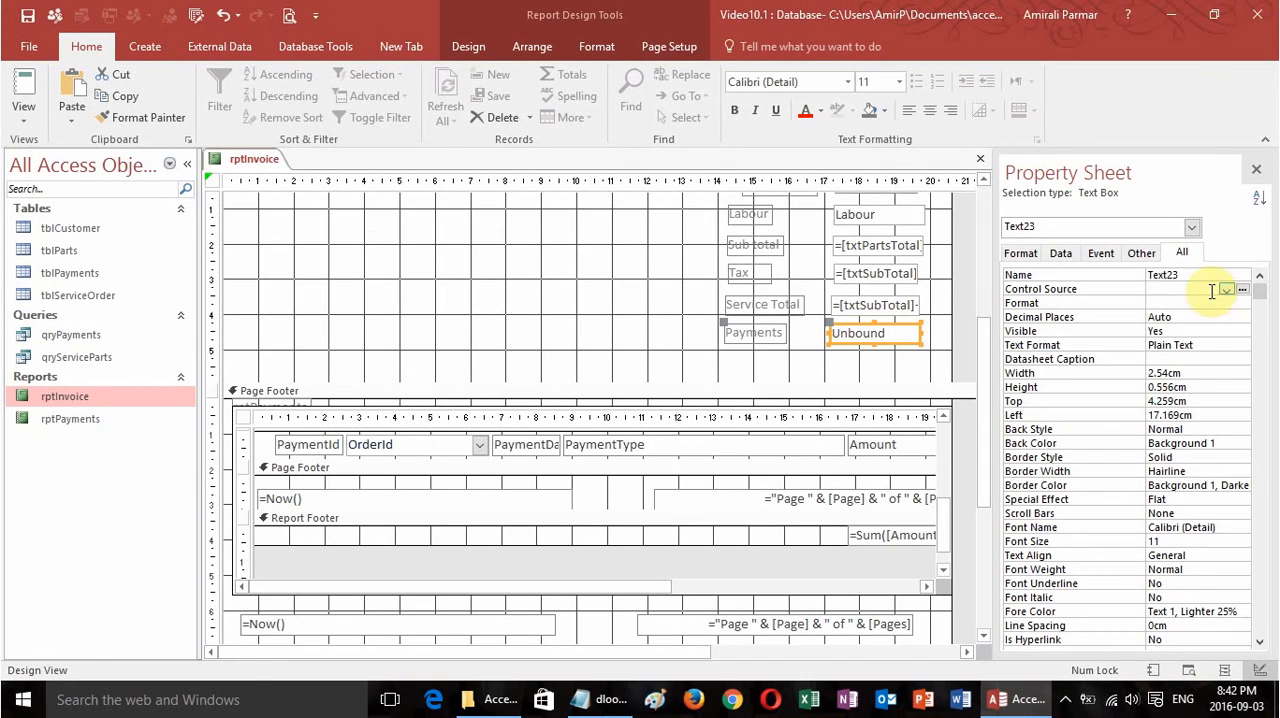
left_click(1241, 289)
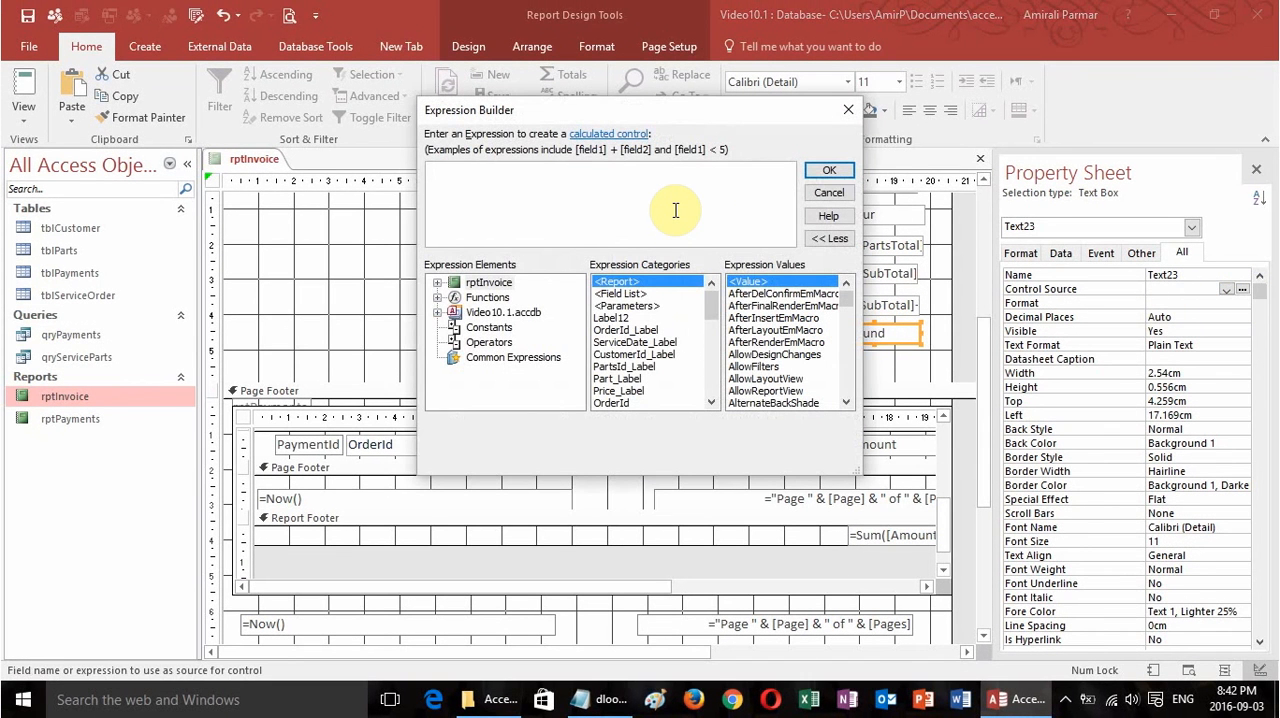
key("ctrl+v")
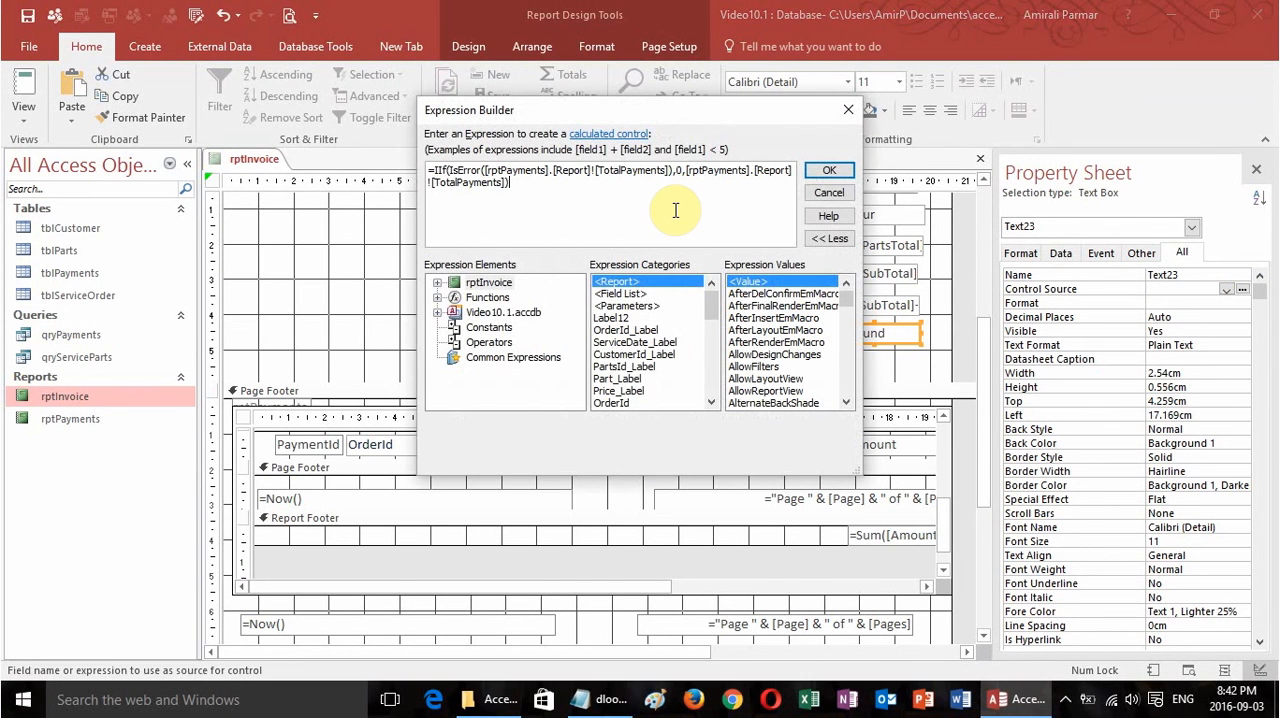
left_click(827, 170)
Name the Payments text box txtPaymentsTotal.
left_click(1093, 277)
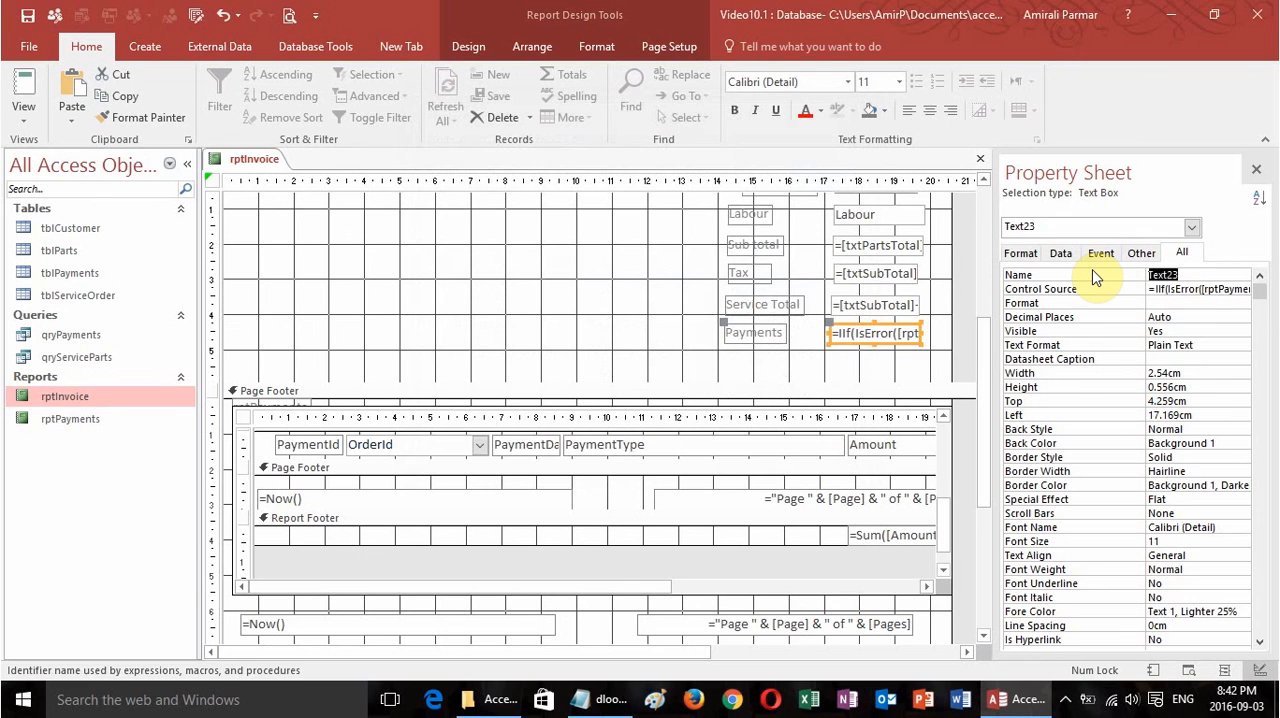
type("txtPaymentsTotal")
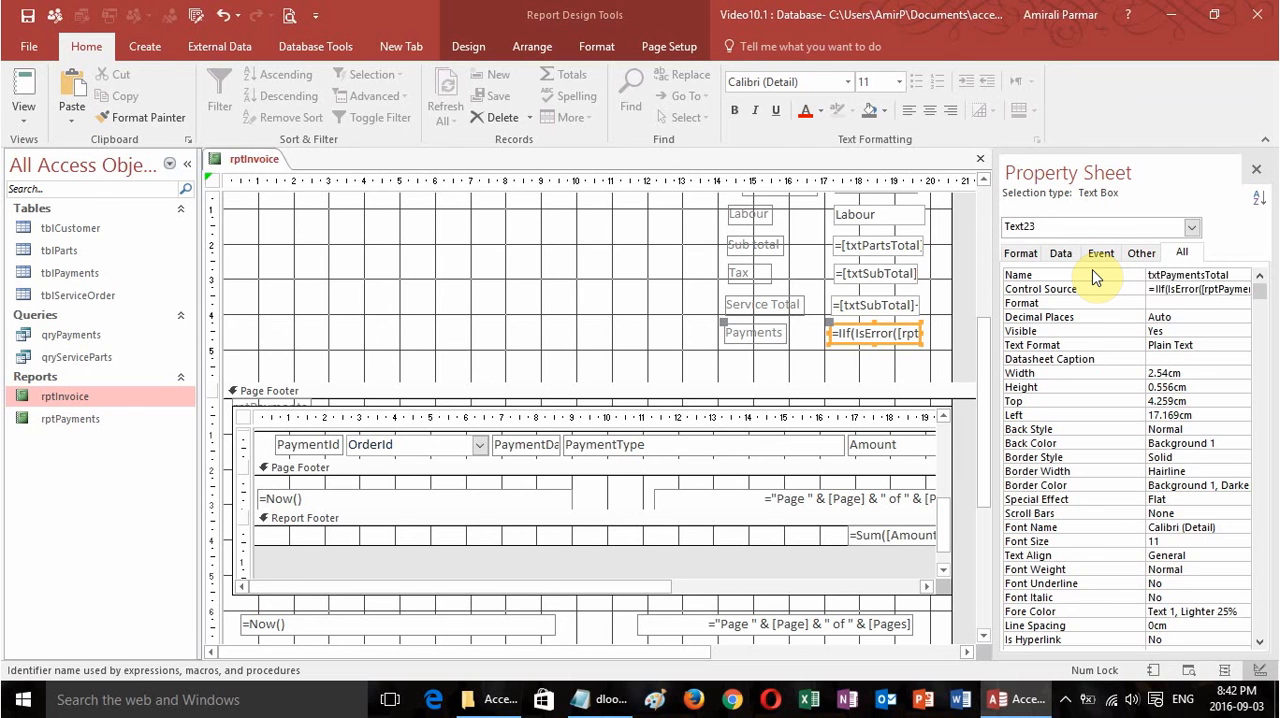
key("Return")
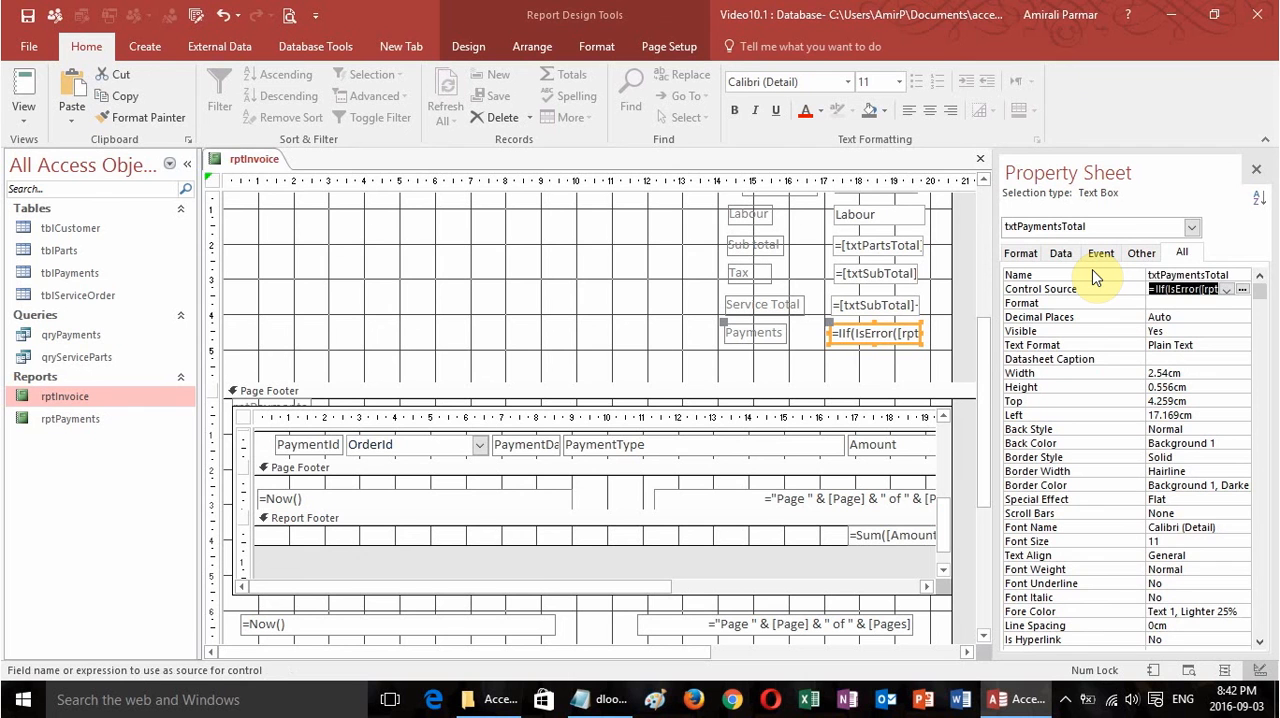
Run the invoice report for an order ID to check the payments total against the payments subreport, and return to its design.
left_click(25, 88)
type("1")
key("Return")
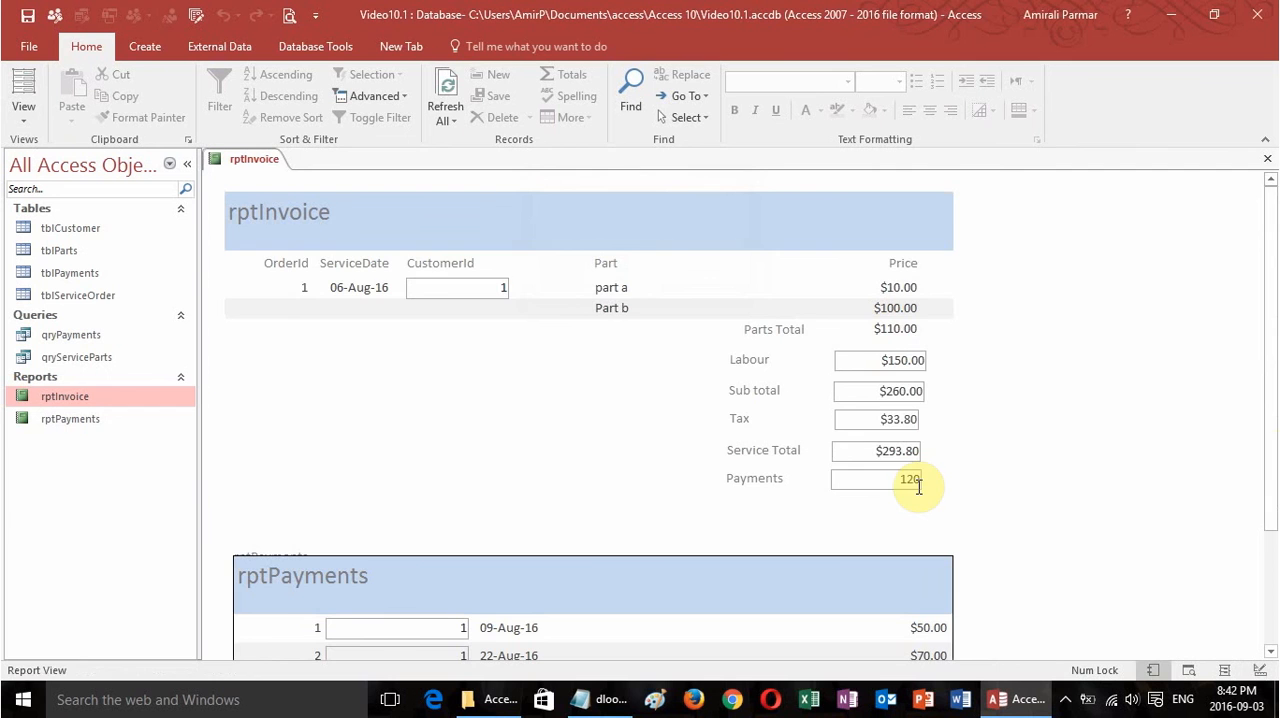
left_click_drag(1271, 428, 1275, 502)
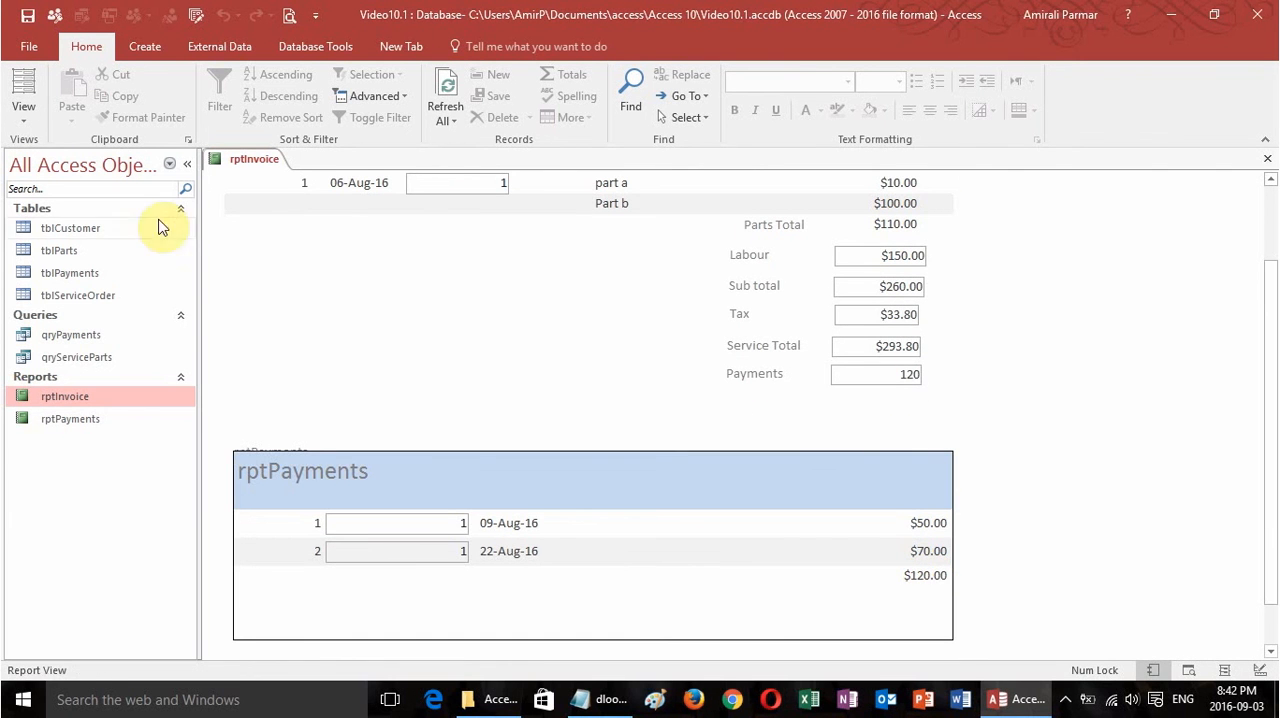
left_click(25, 119)
left_click(70, 270)
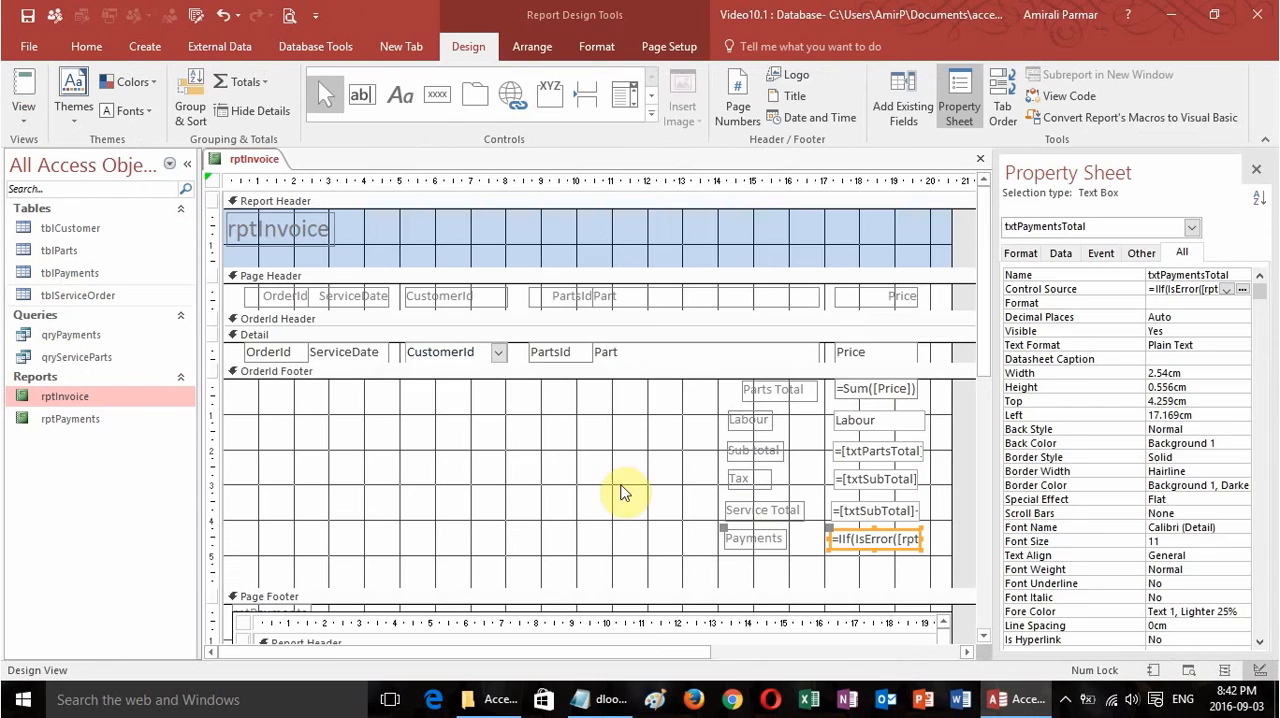
Add a text box about 2.6 cm wide below Payments in the OrderId footer and label it Balance.
left_click_drag(985, 312, 987, 400)
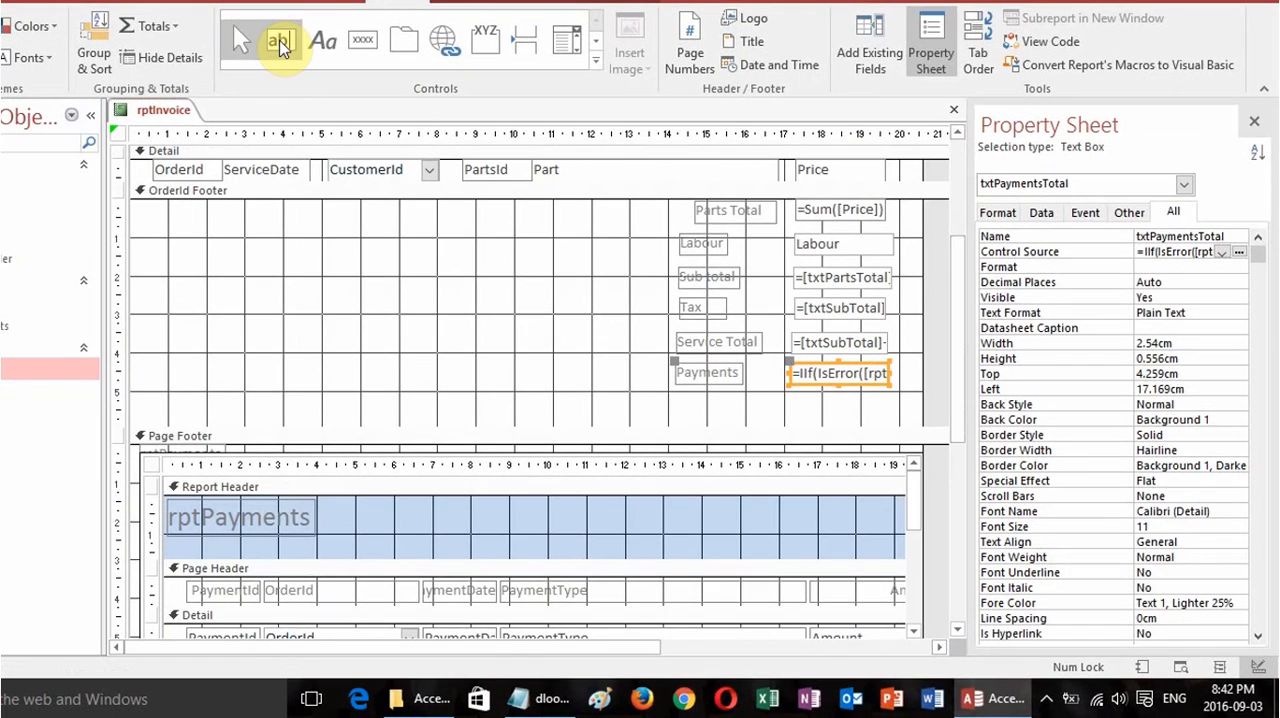
left_click(295, 50)
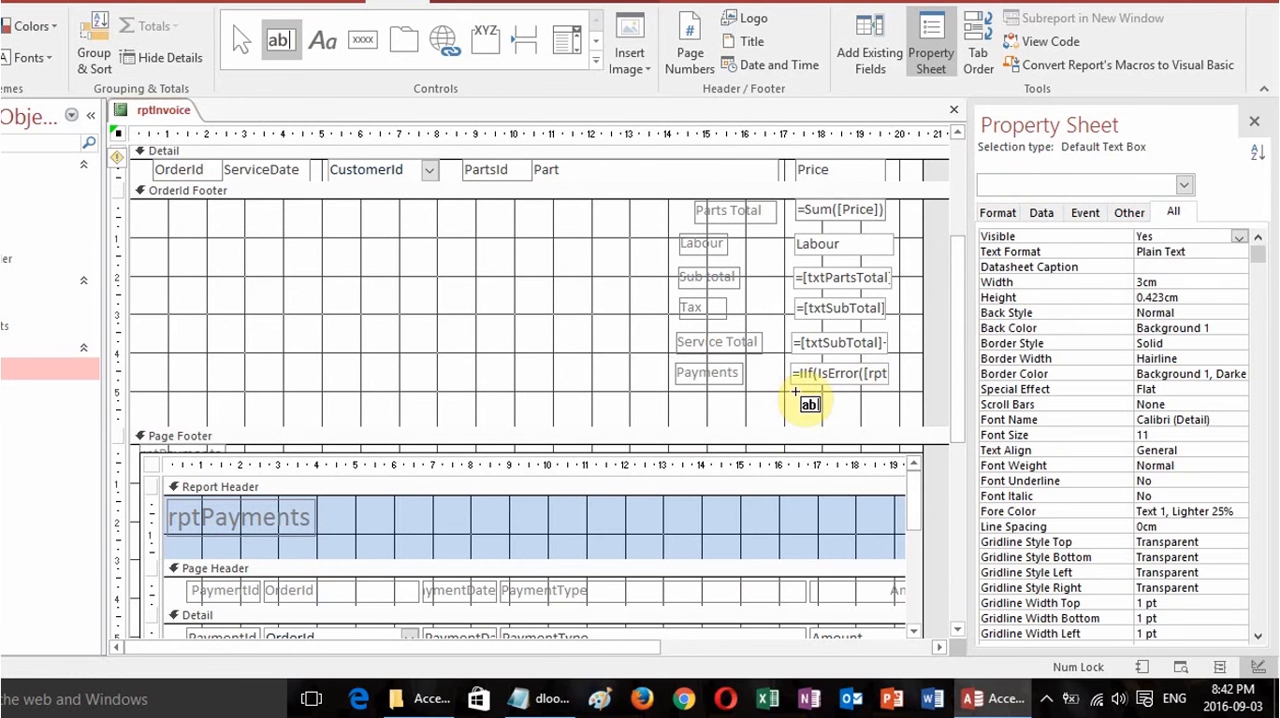
left_click_drag(788, 392, 892, 414)
left_click(718, 403)
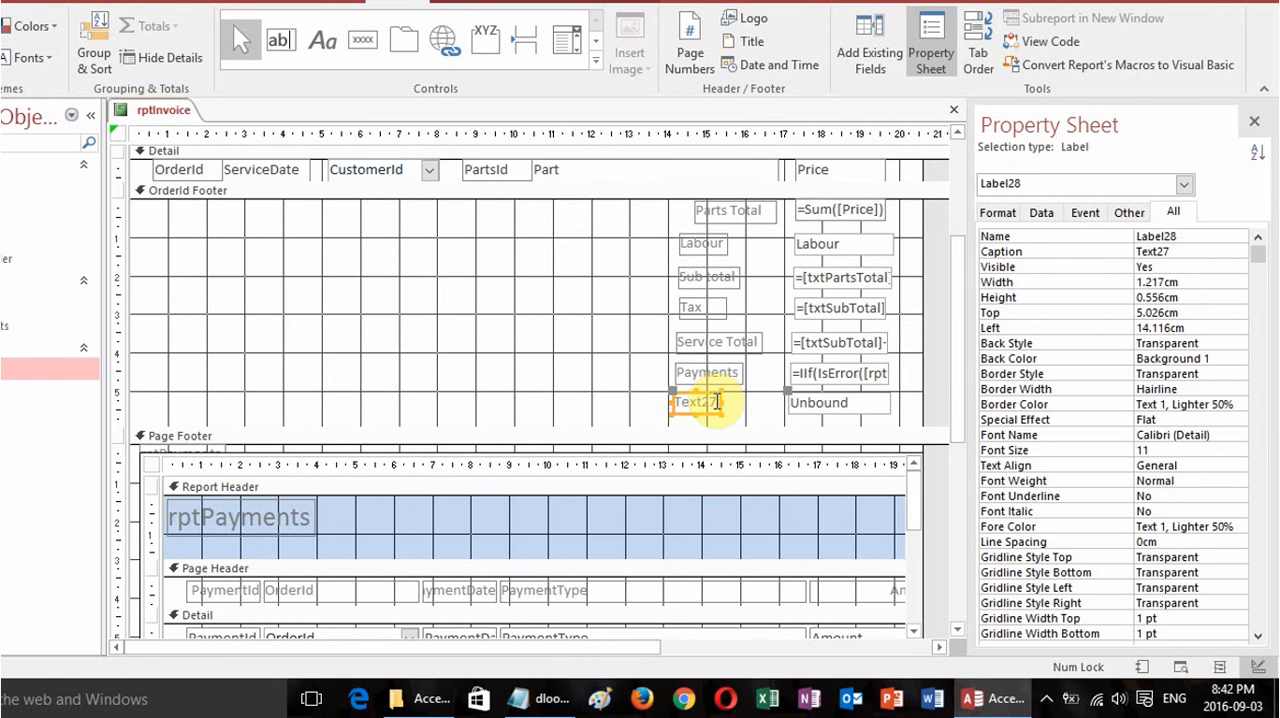
left_click_drag(720, 402, 668, 408)
type("Bal")
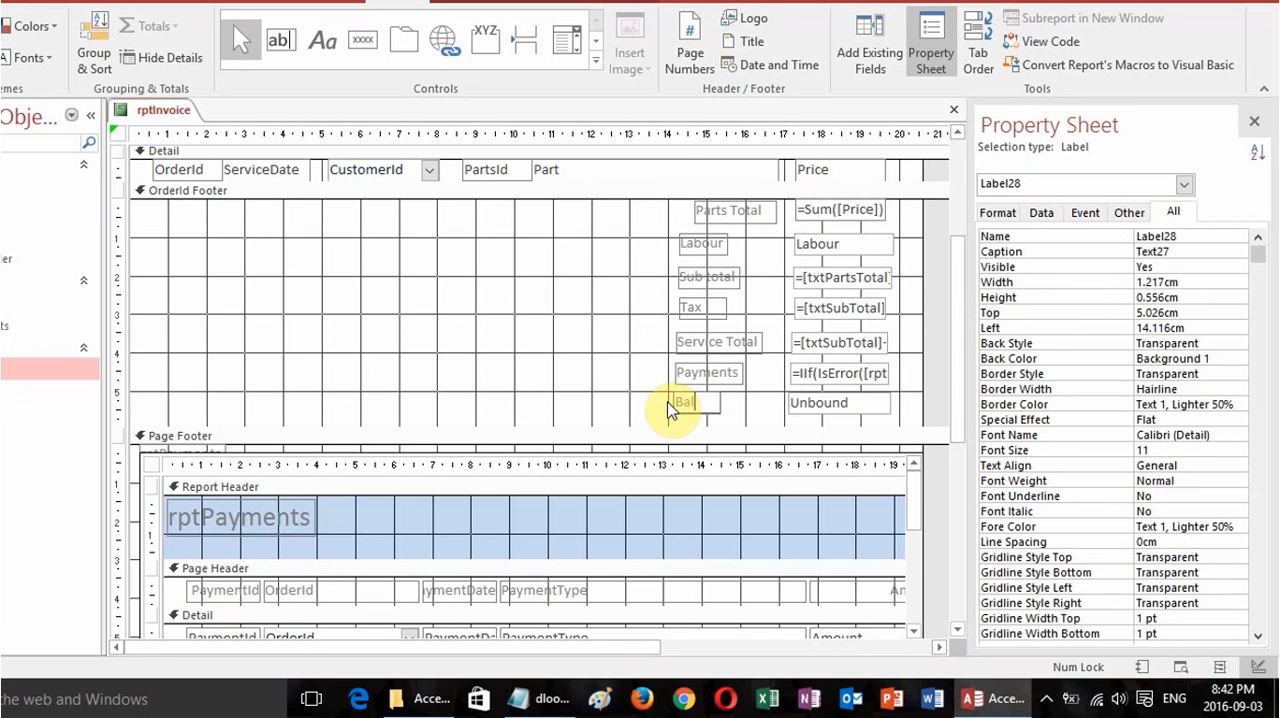
type("ance")
key("Tab")
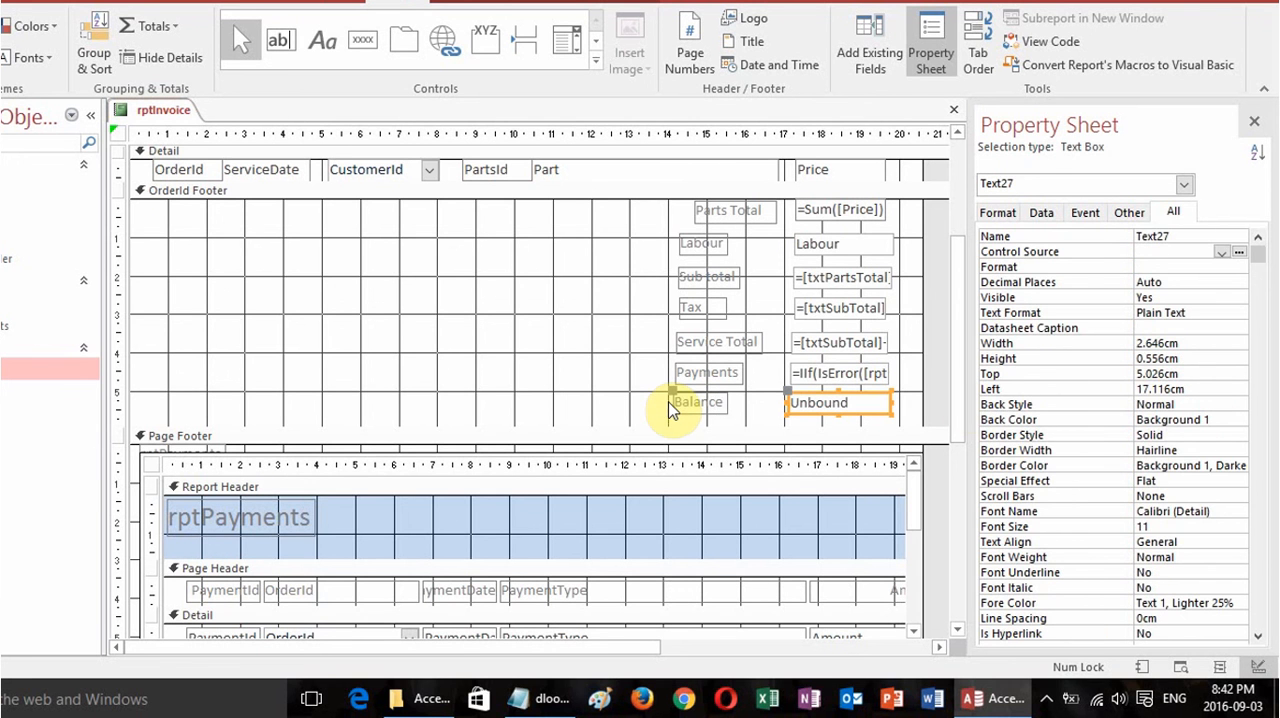
Name the Balance text box txtBalance.
double_click(1177, 237)
type("t")
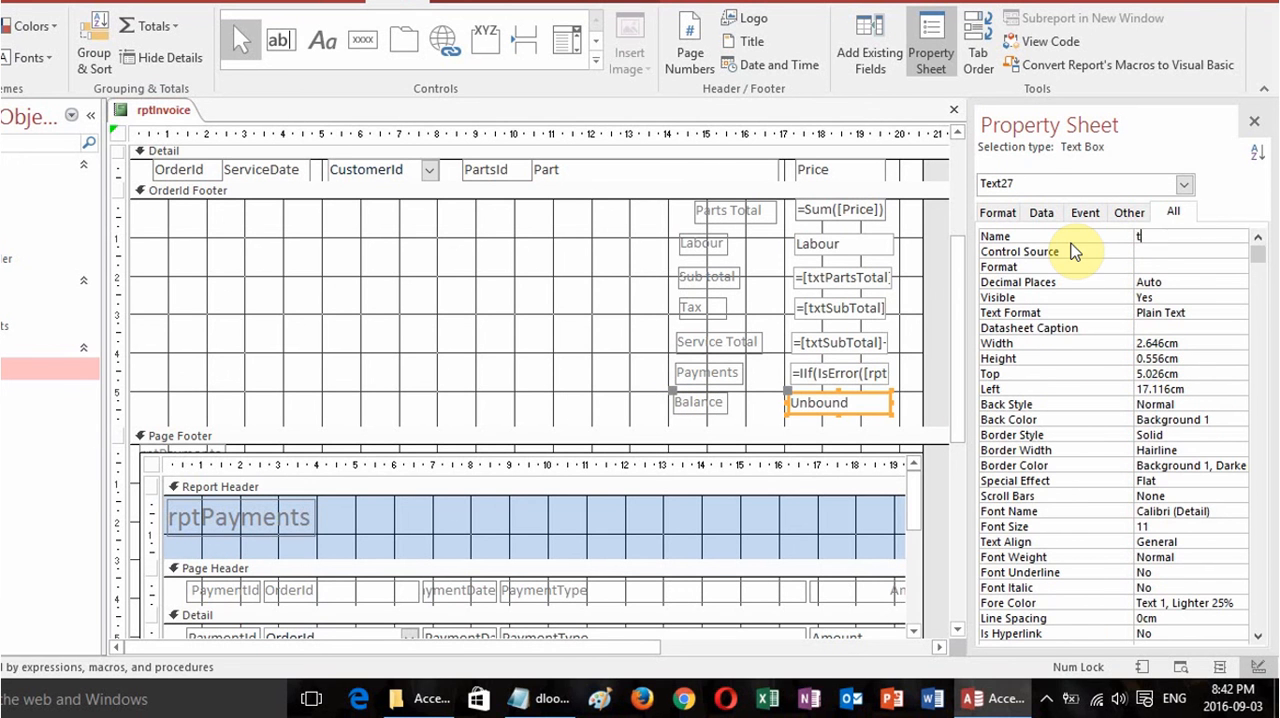
type("xtBalance")
Build the Balance text box's control source expression as =[txtServiceTotal]-[txtPaymentsTotal].
left_click(1073, 251)
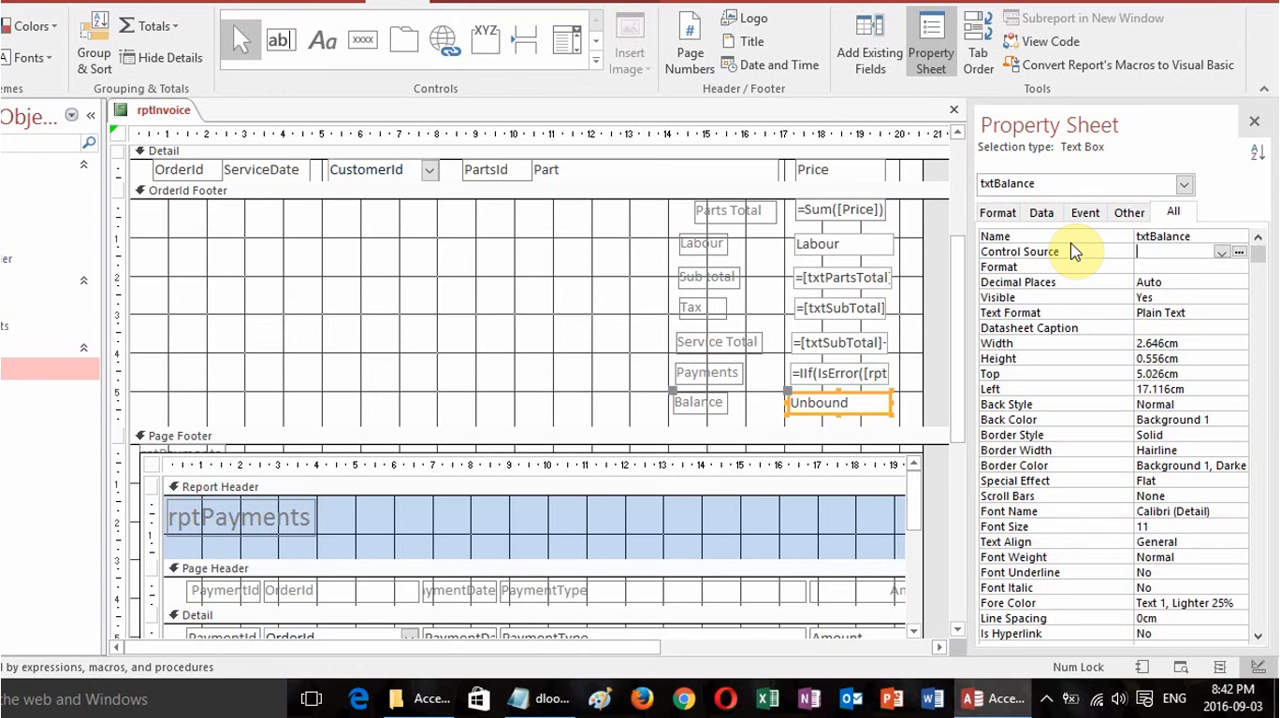
left_click(1239, 254)
type("=")
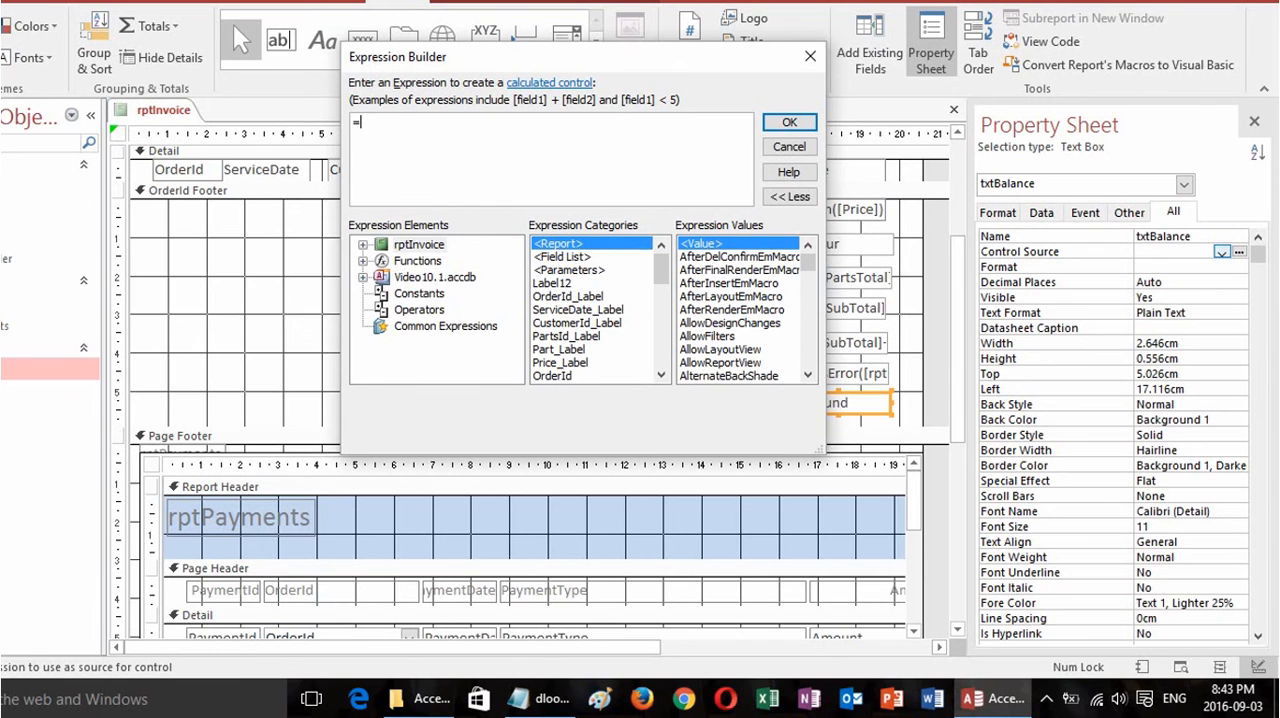
type("txt")
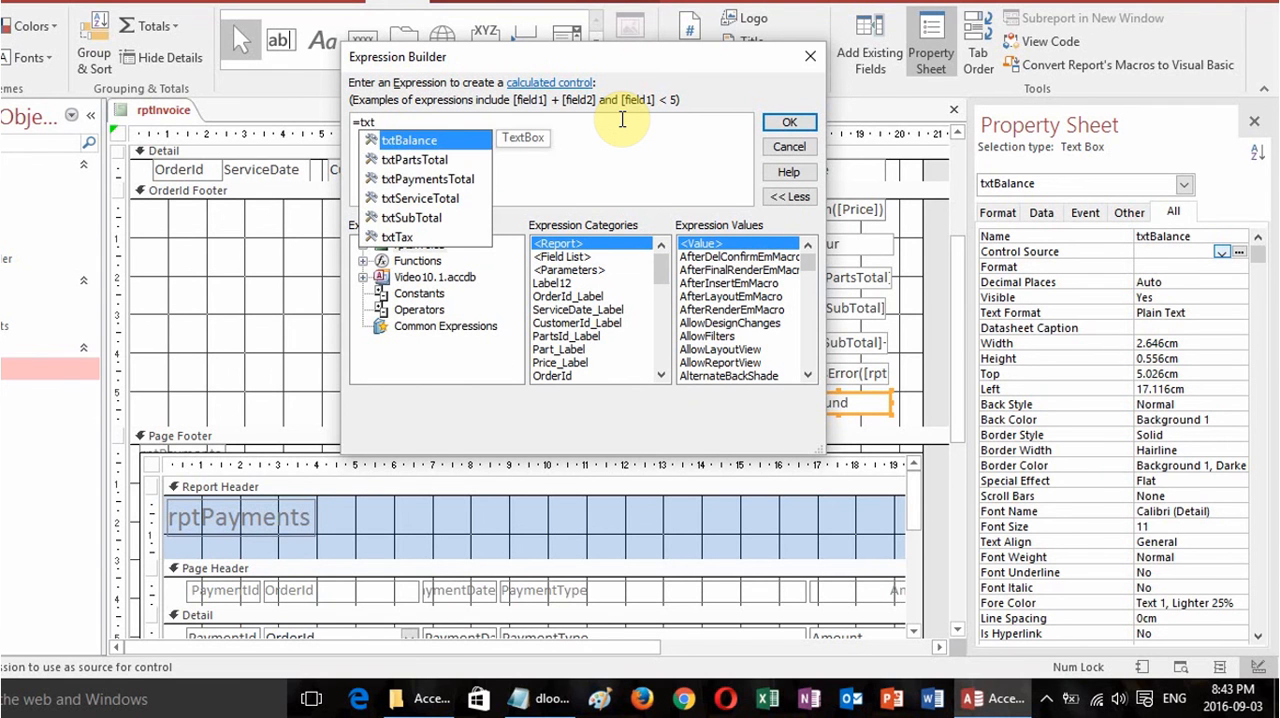
double_click(454, 198)
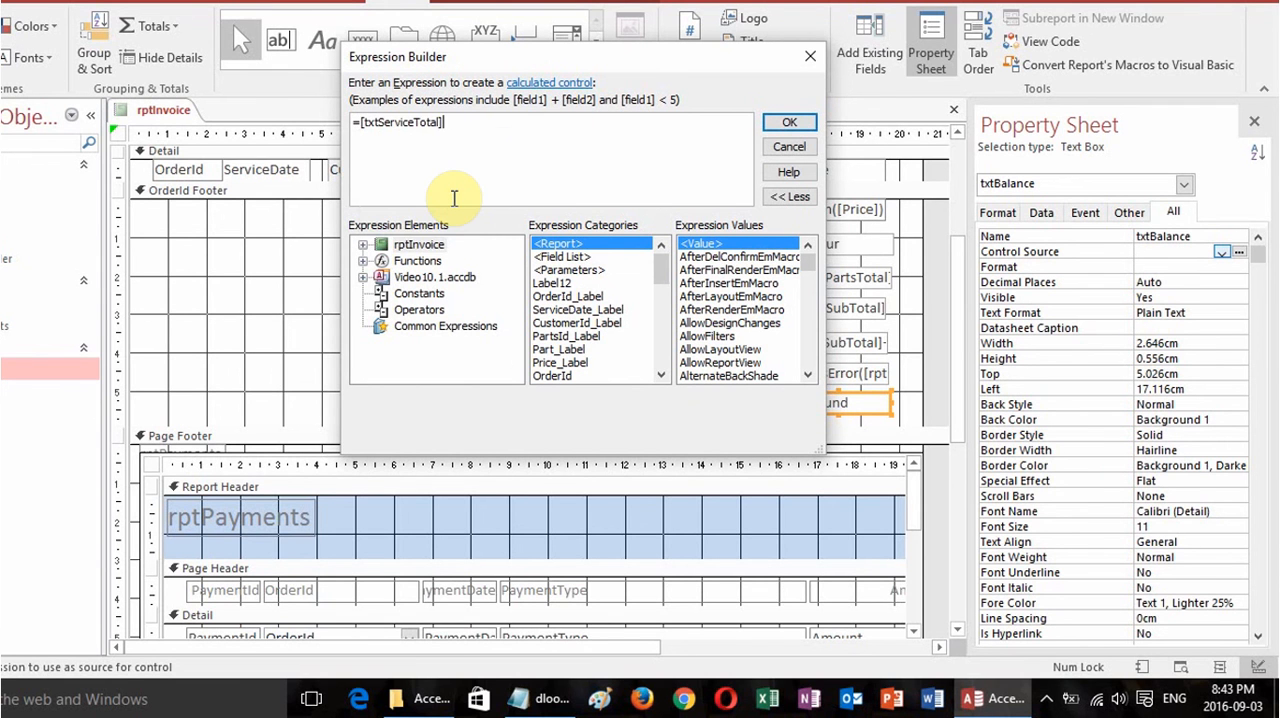
type("-")
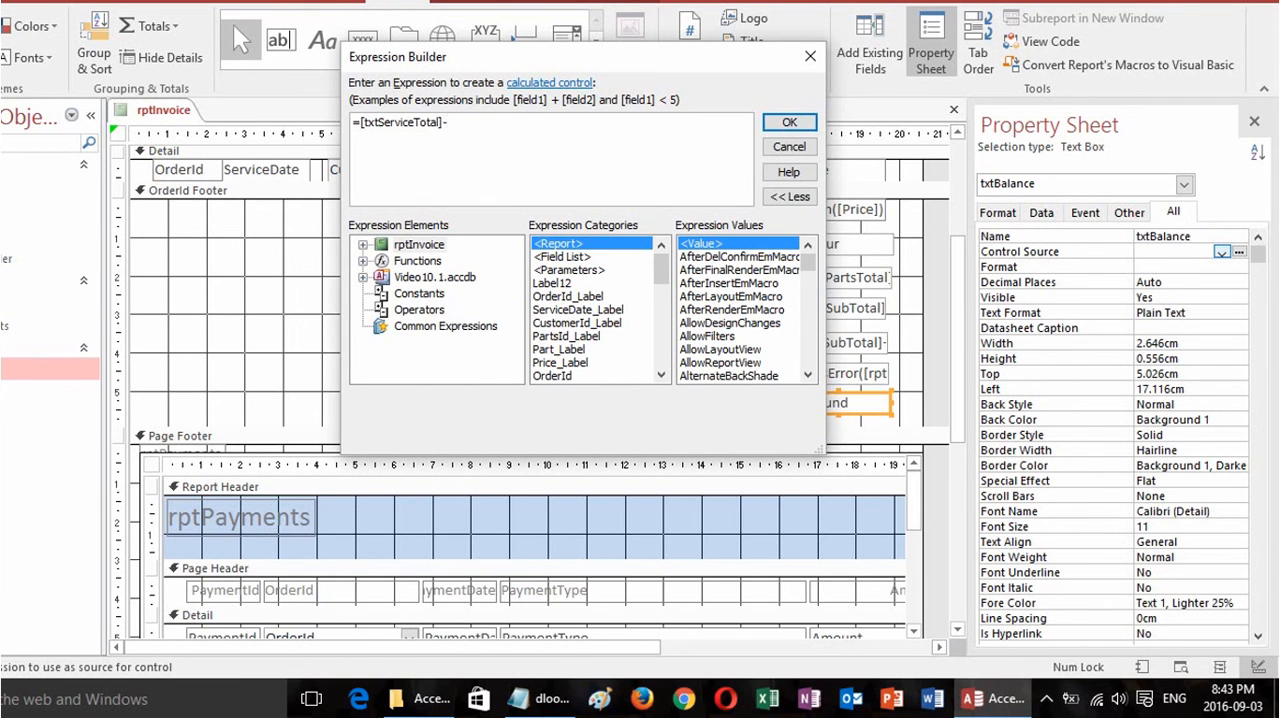
type("txt")
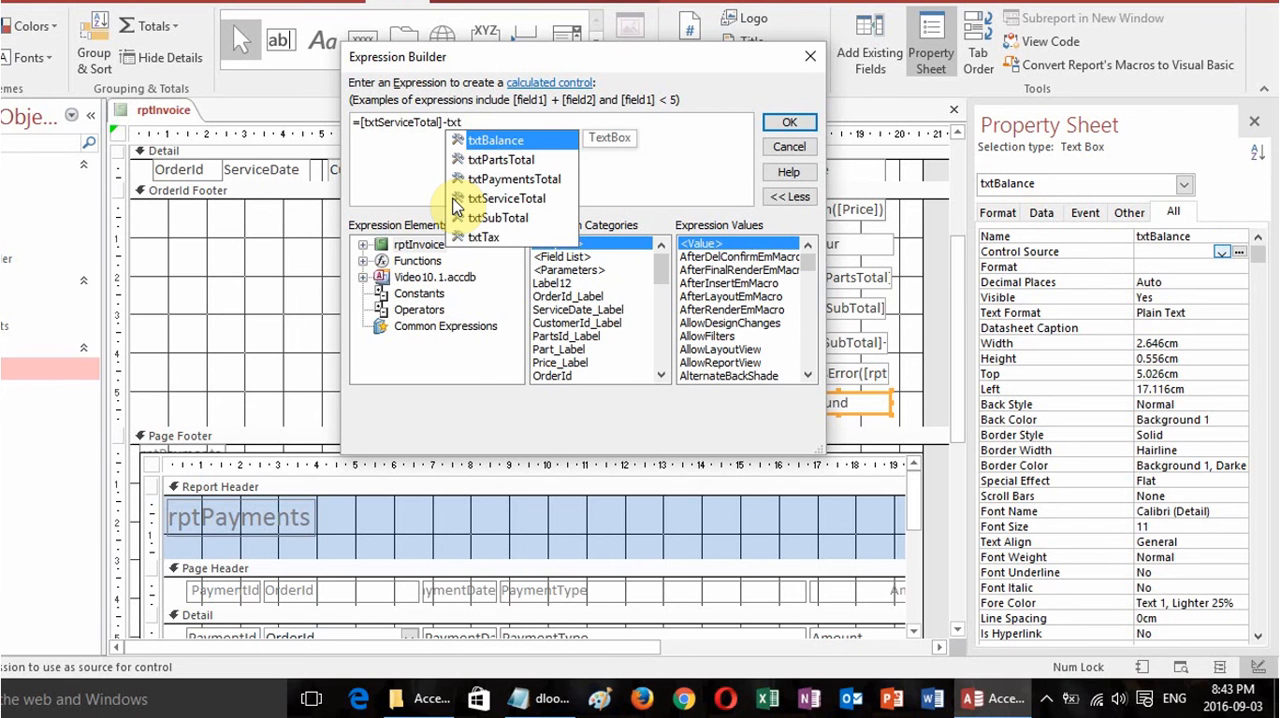
double_click(523, 179)
left_click(789, 122)
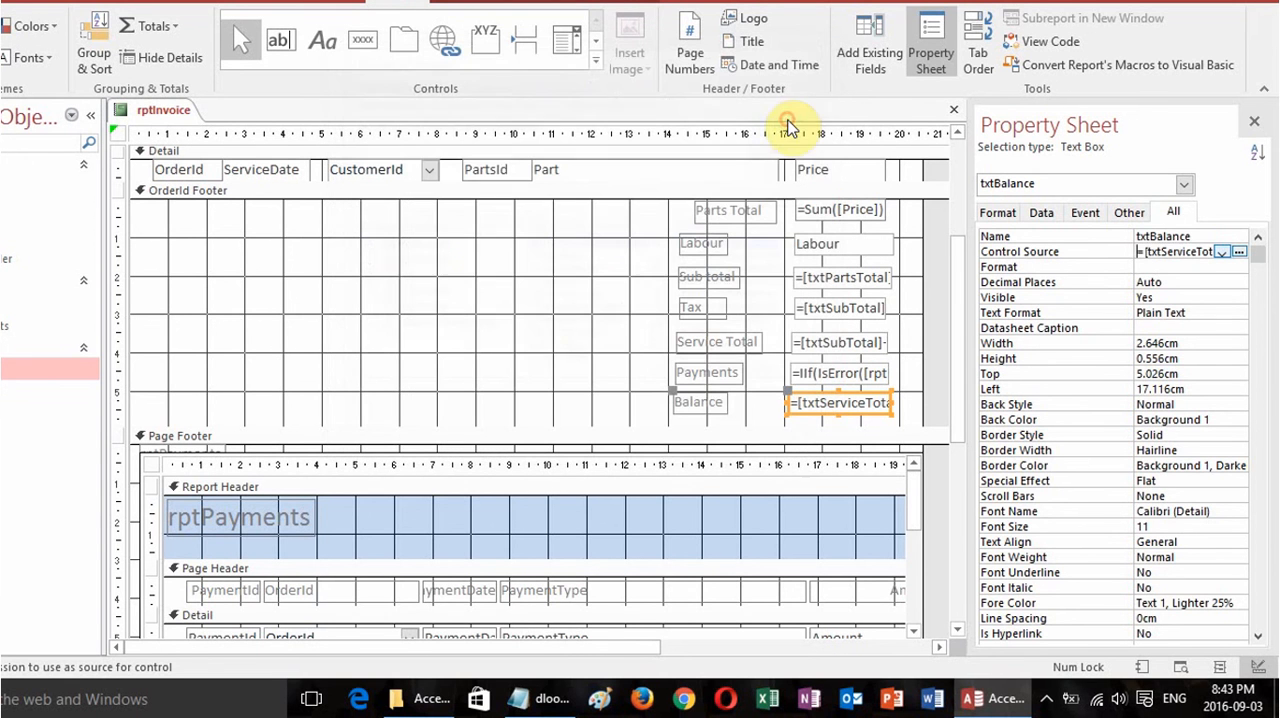
Set the Balance text box's format to Currency.
left_click(997, 212)
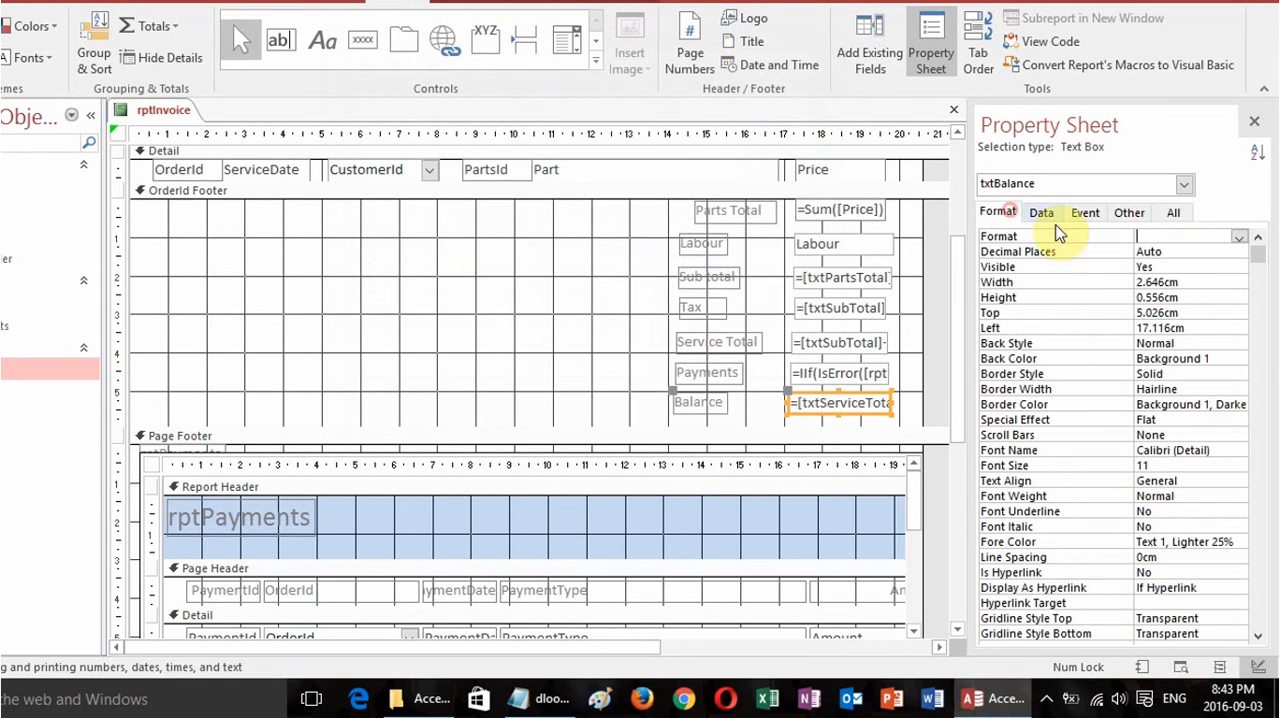
left_click(1240, 238)
left_click(1172, 362)
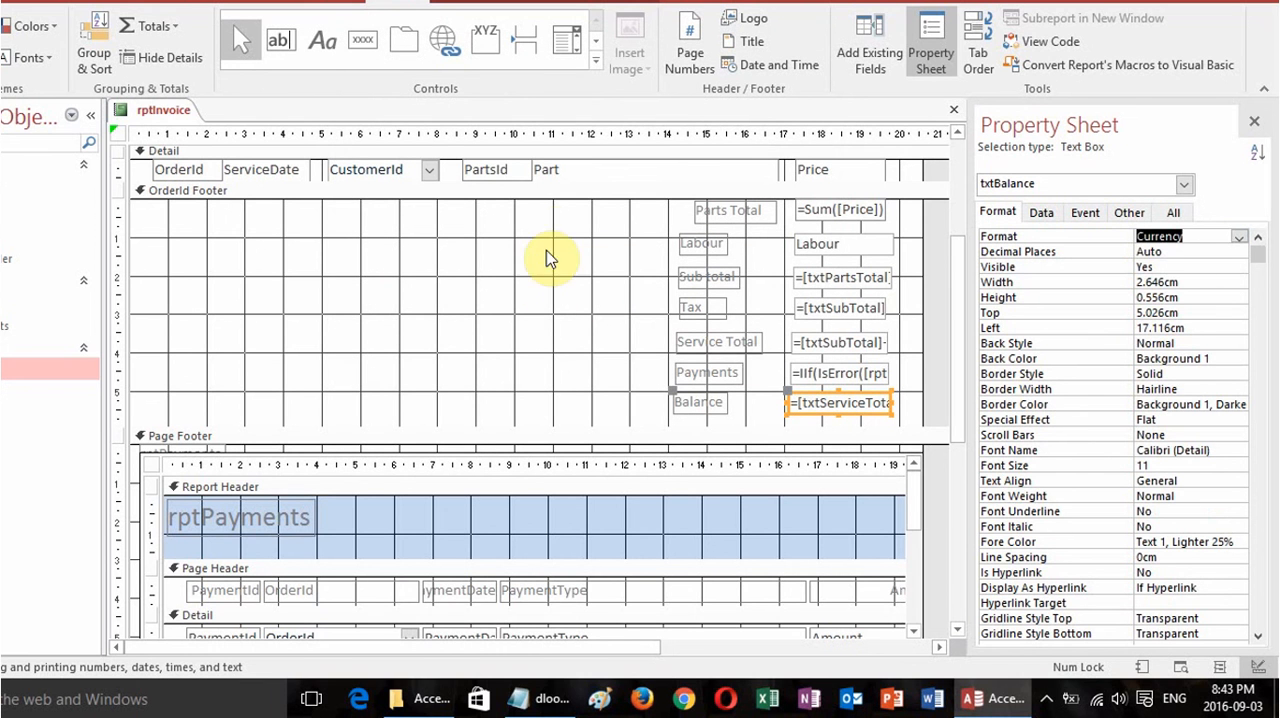
Draw horizontal lines about 6.7 cm long between Payments and Balance and about 6.1 cm long between Tax and Service Total.
left_click(597, 60)
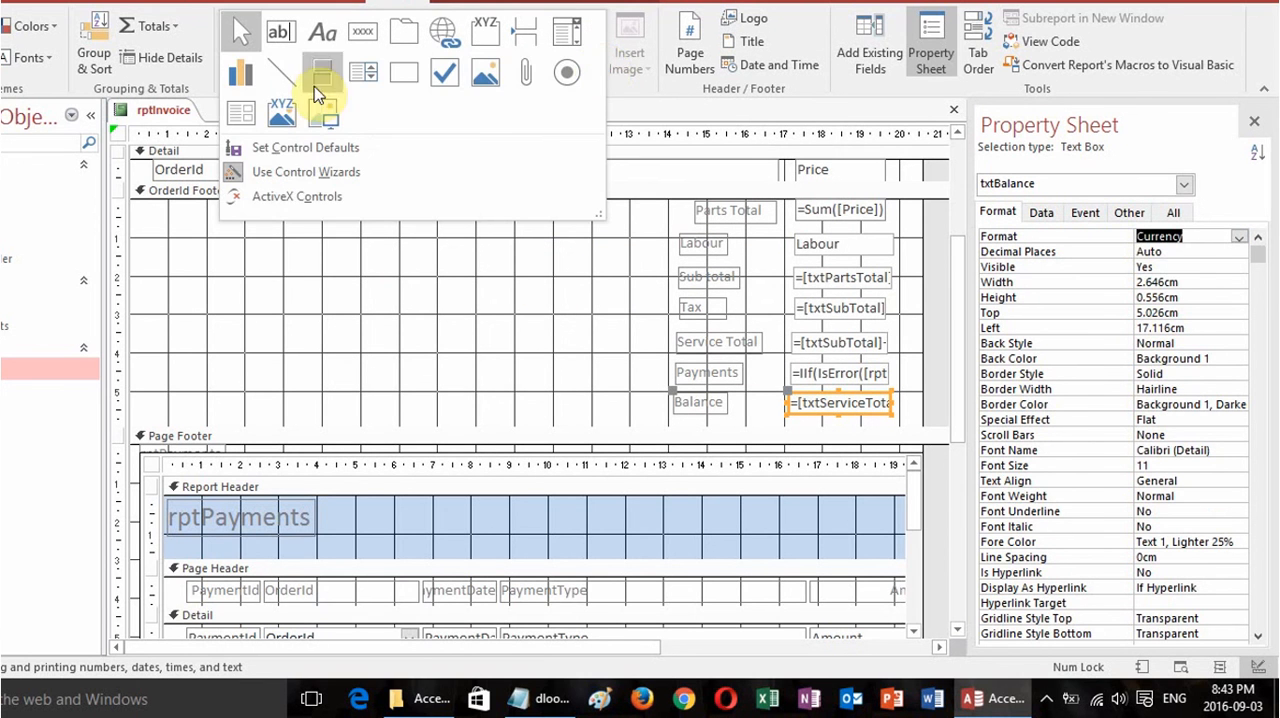
left_click(282, 74)
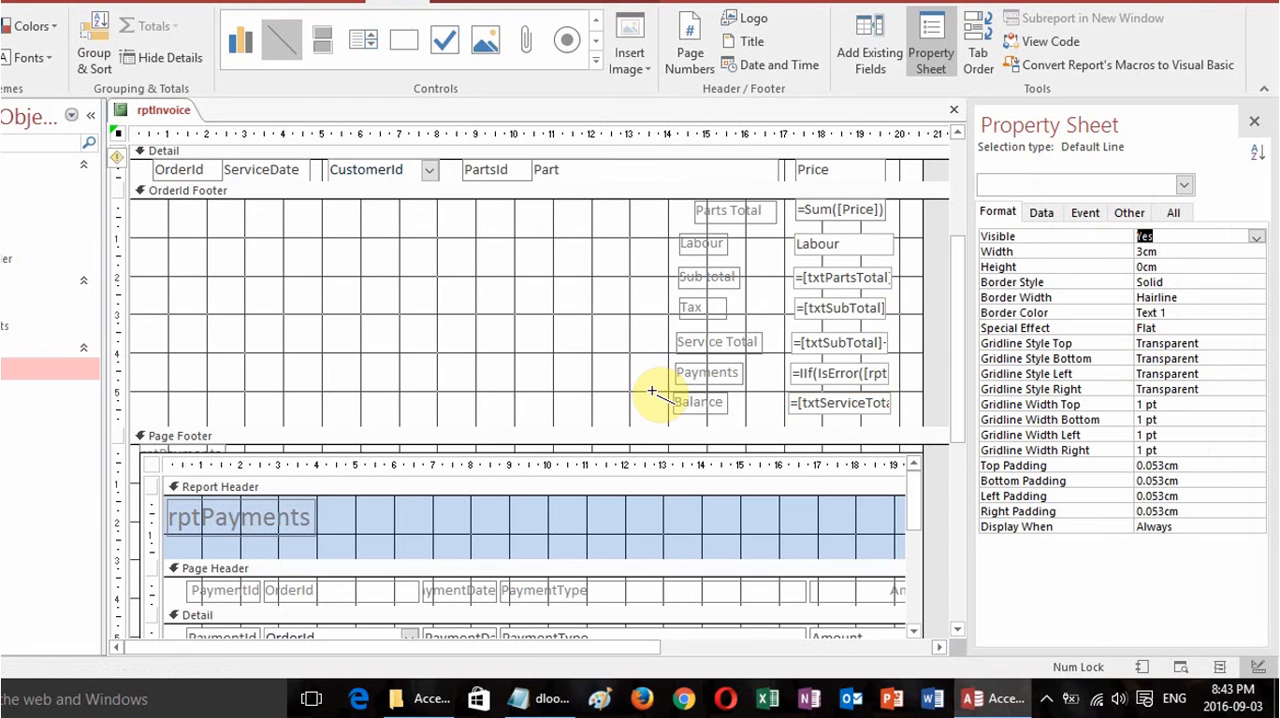
left_click_drag(652, 391, 909, 391)
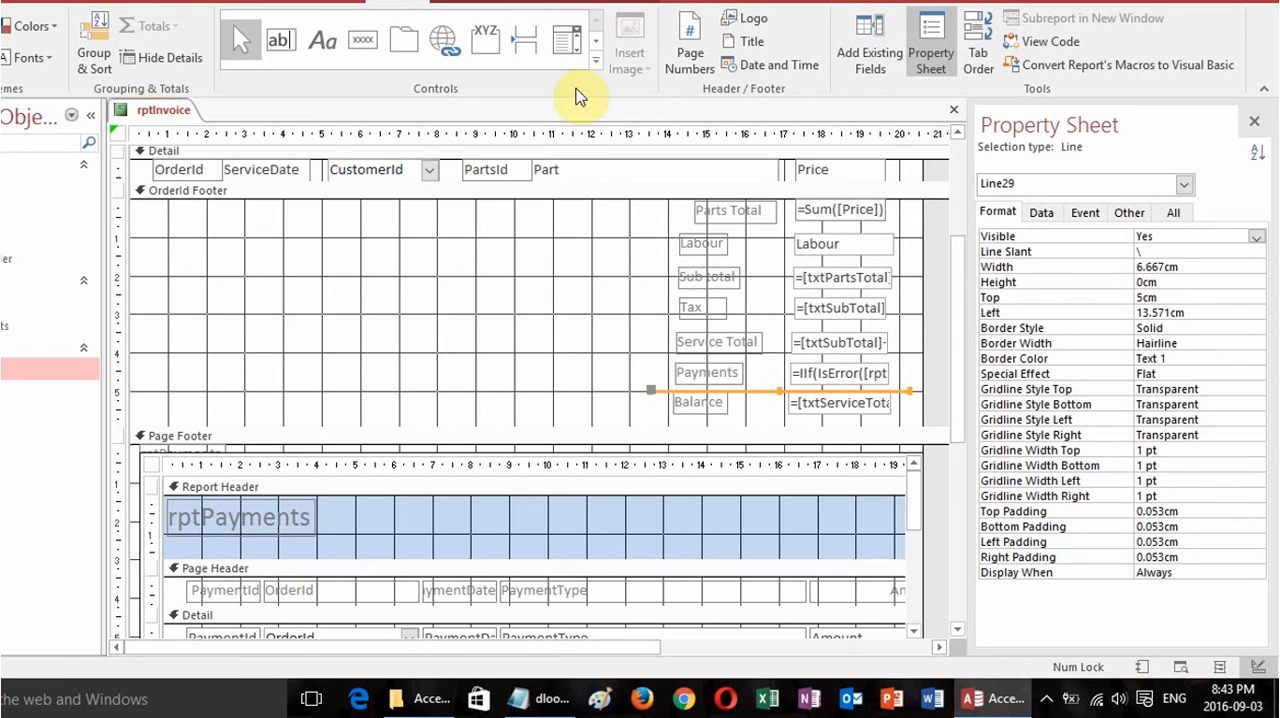
left_click(596, 60)
left_click(290, 76)
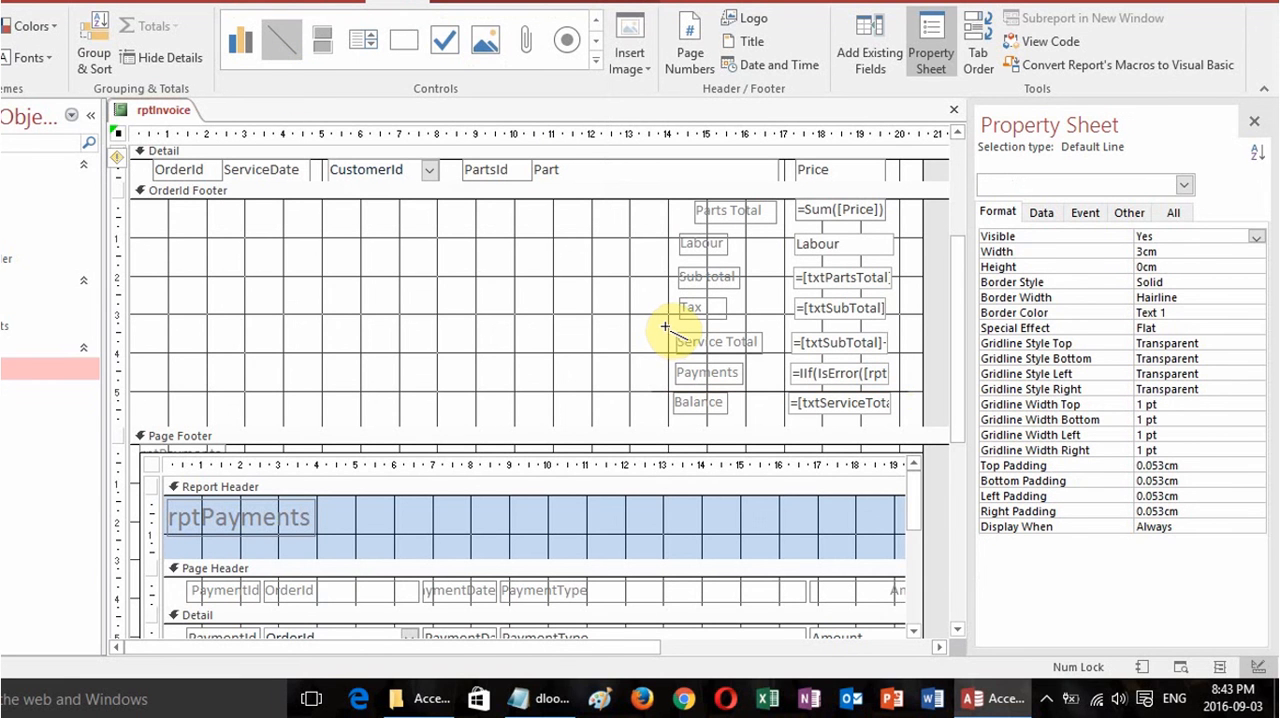
left_click_drag(666, 325, 901, 327)
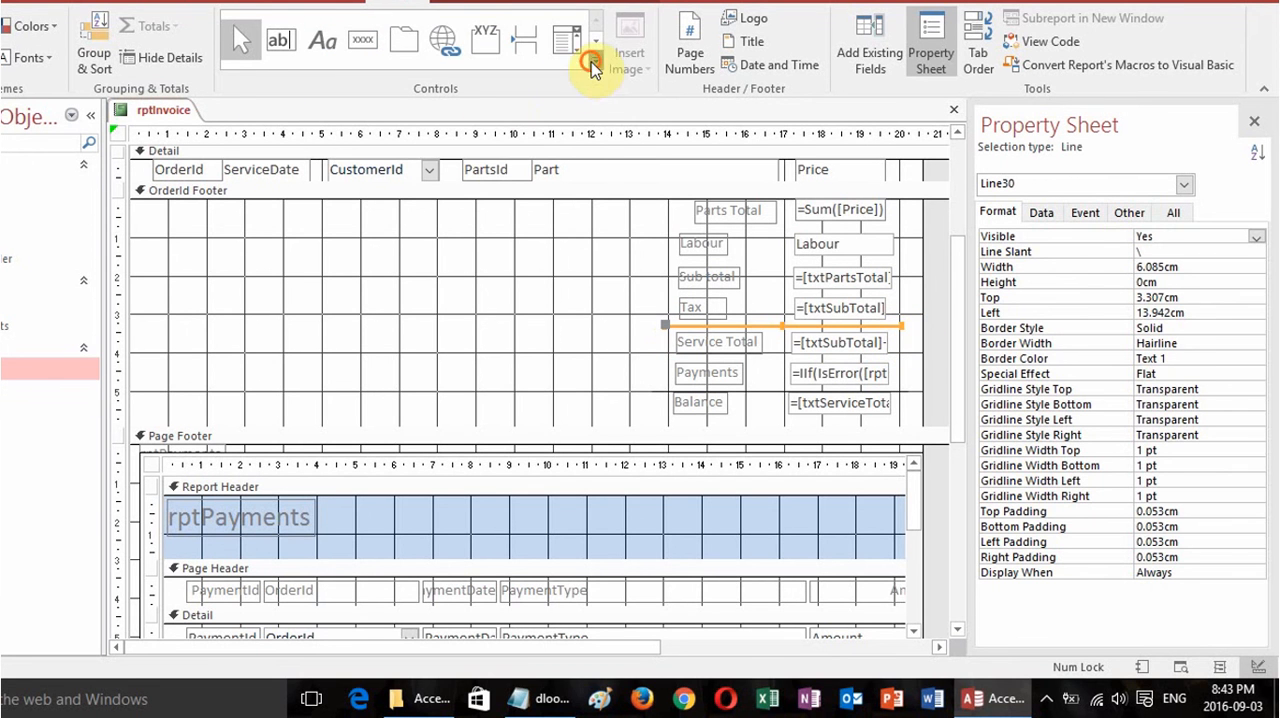
left_click(596, 60)
left_click(290, 76)
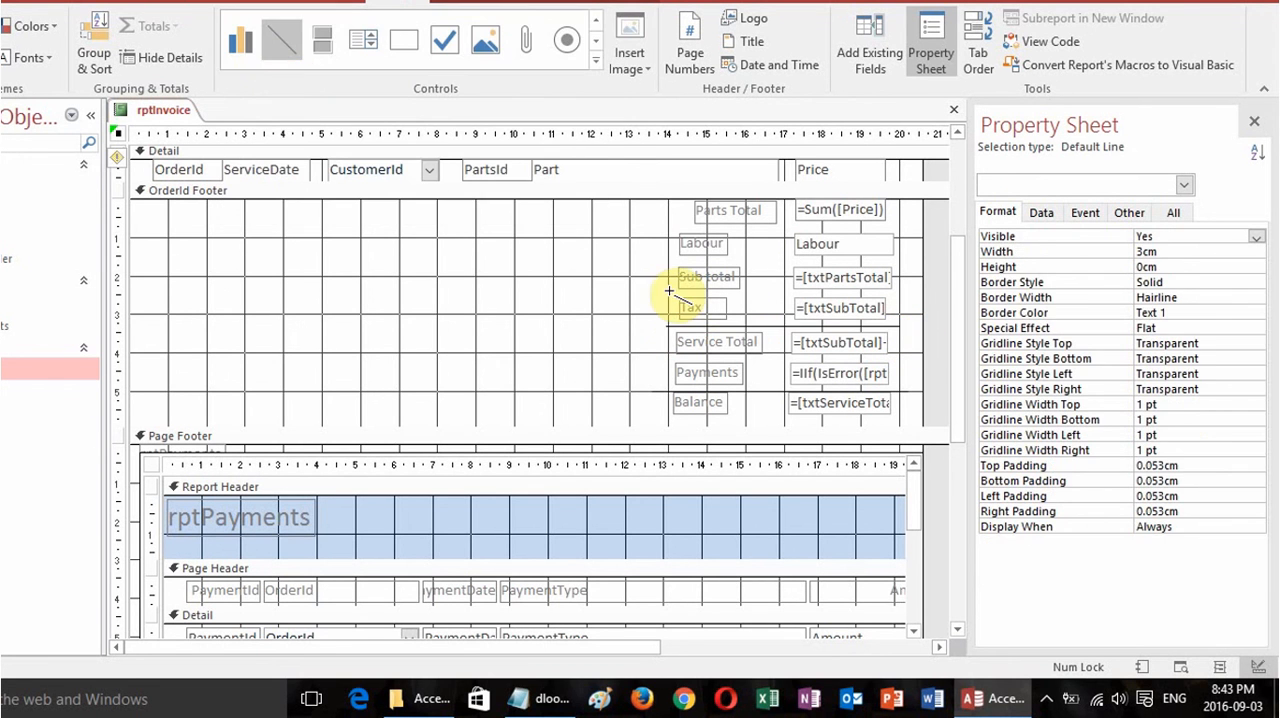
left_click_drag(667, 290, 800, 290)
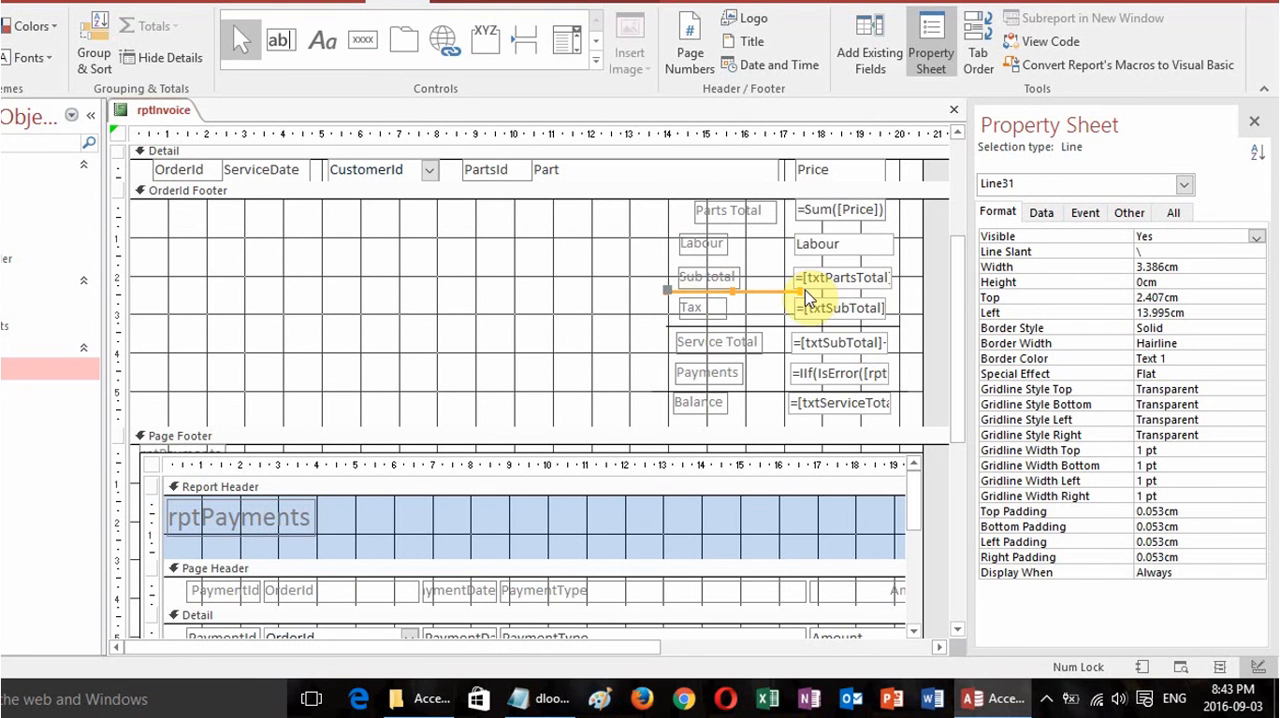
key("Delete")
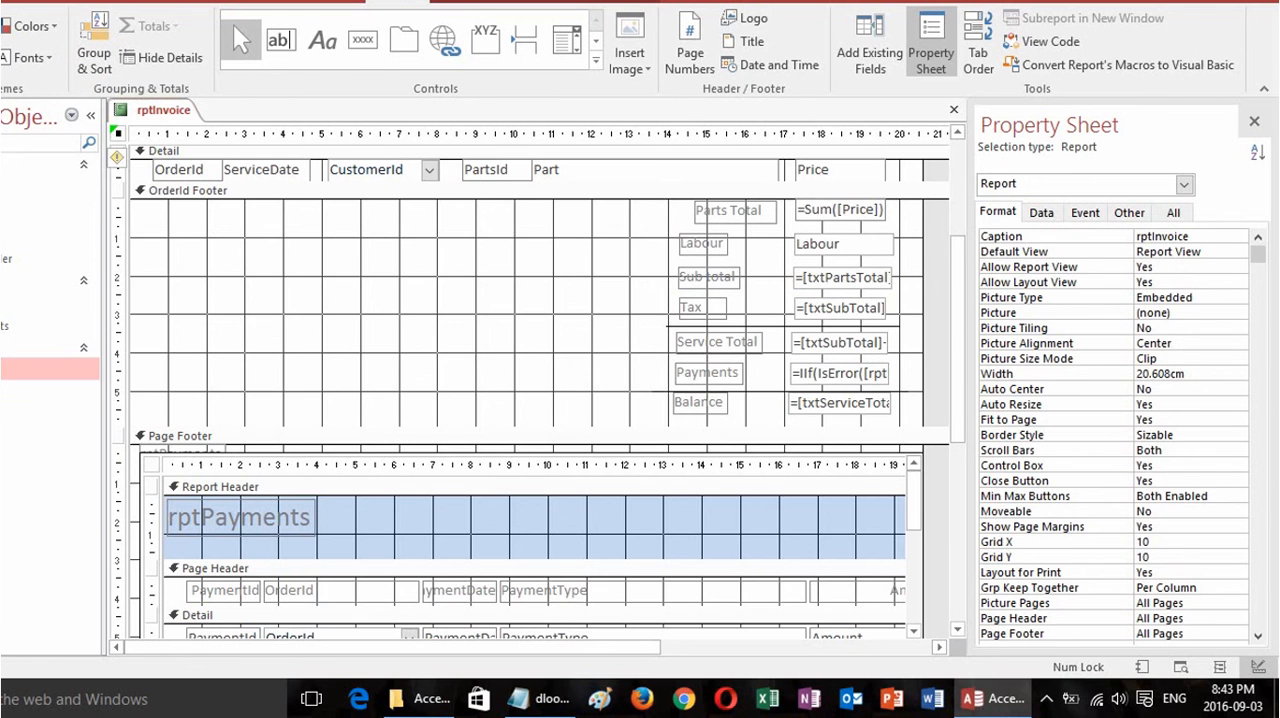
Run the invoice report for an order ID to check the balance and separator lines, and return to its design.
type("1")
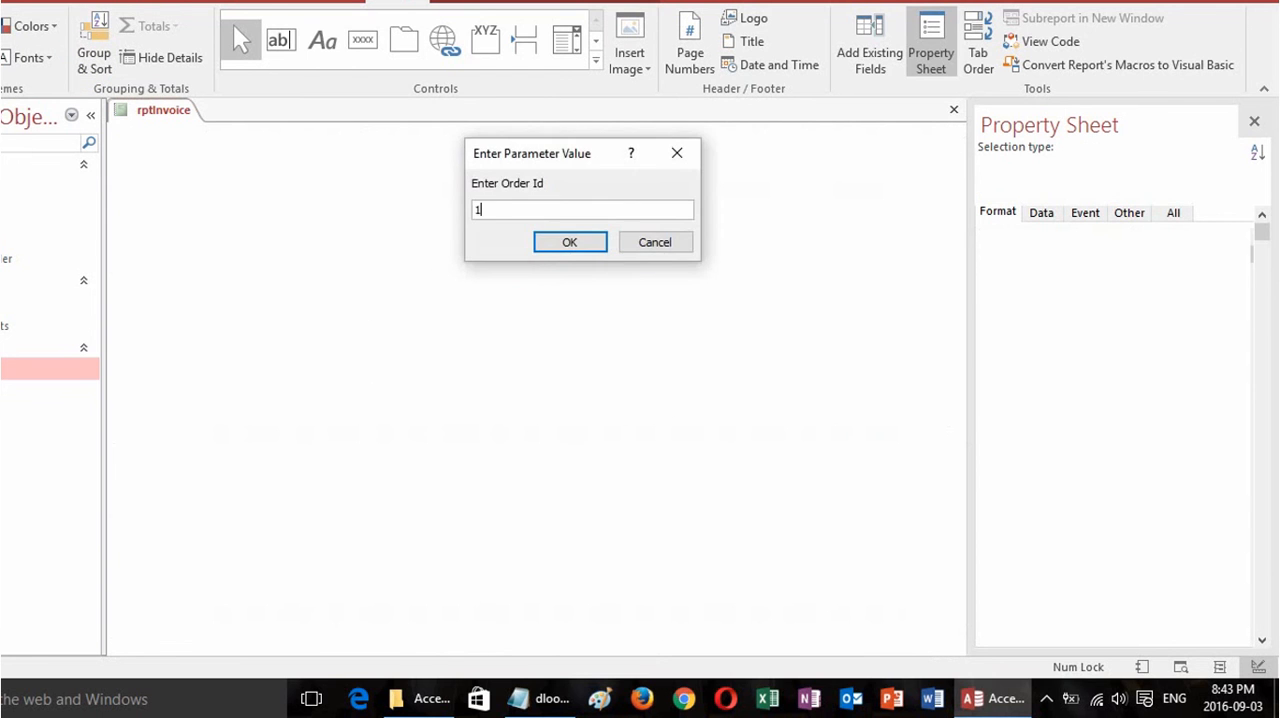
key("Return")
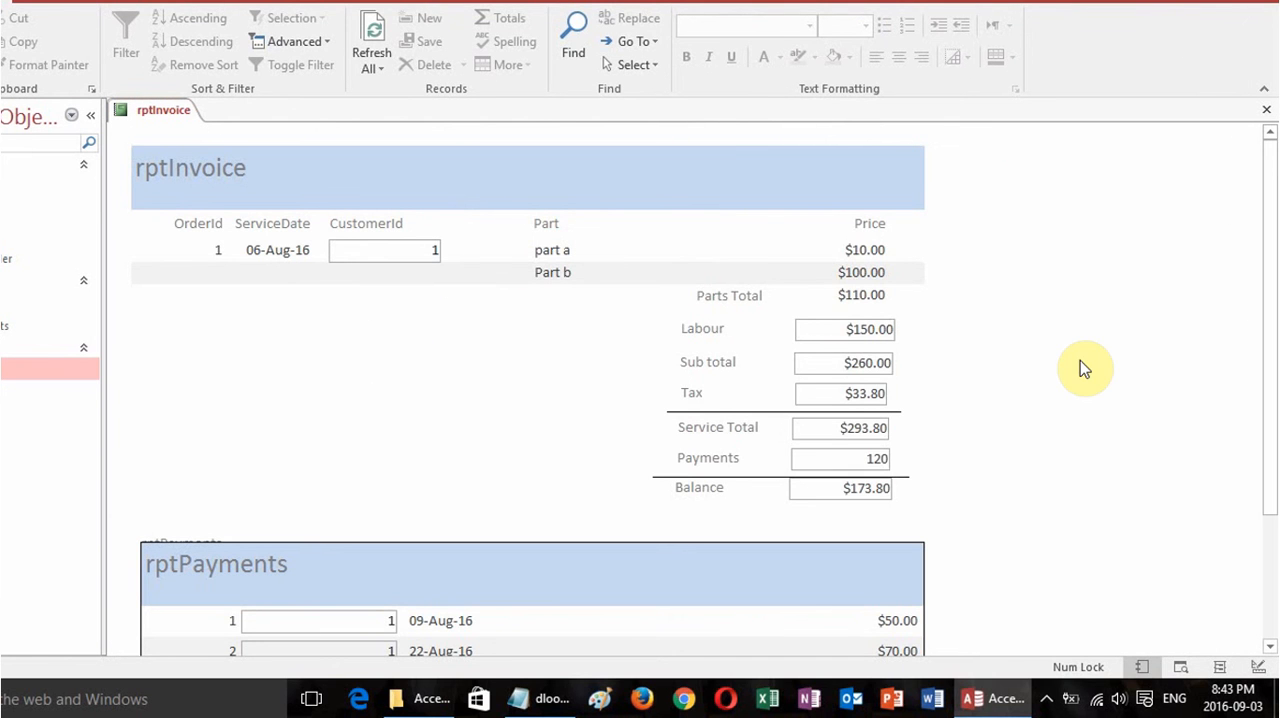
left_click_drag(1271, 308, 1268, 225)
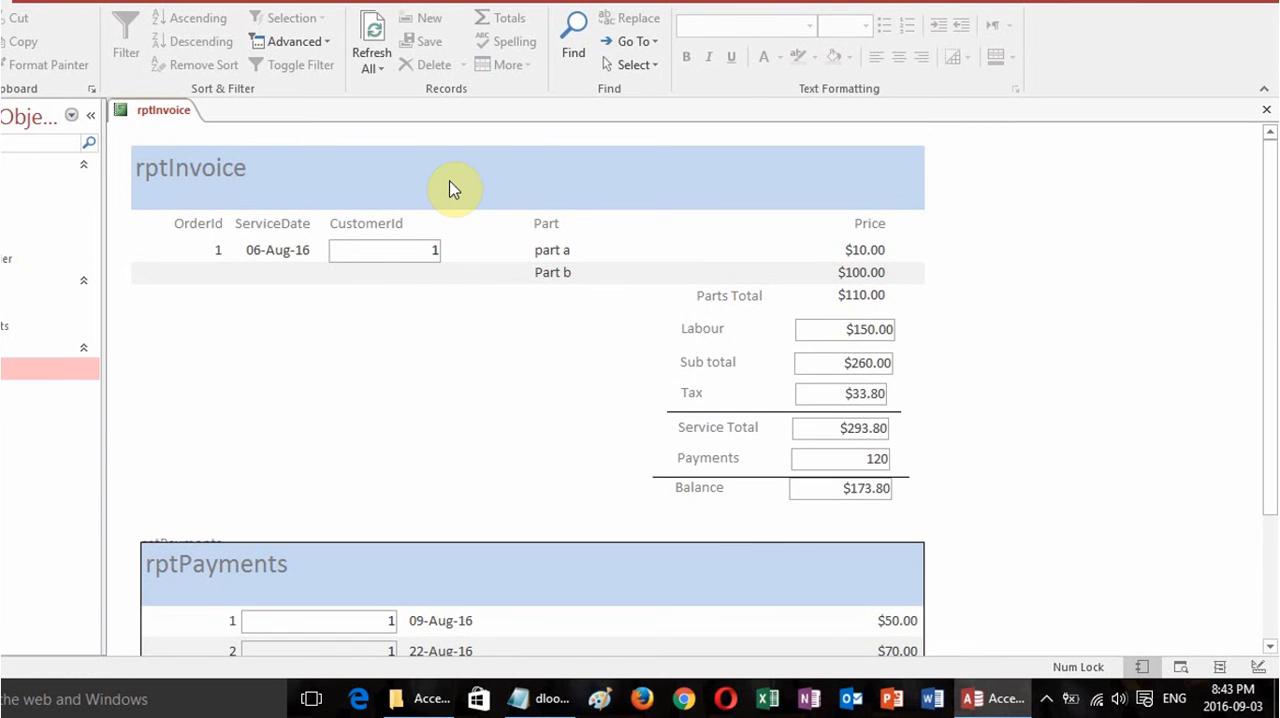
left_click(2, 68)
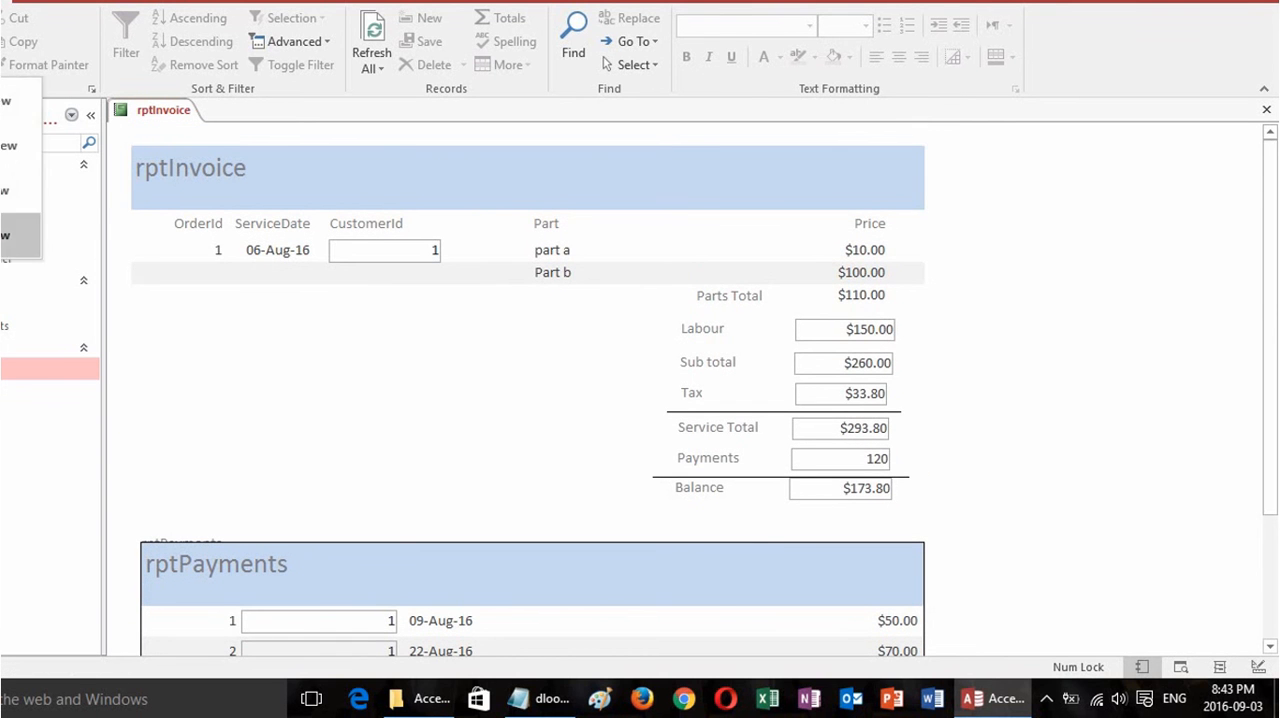
left_click(8, 236)
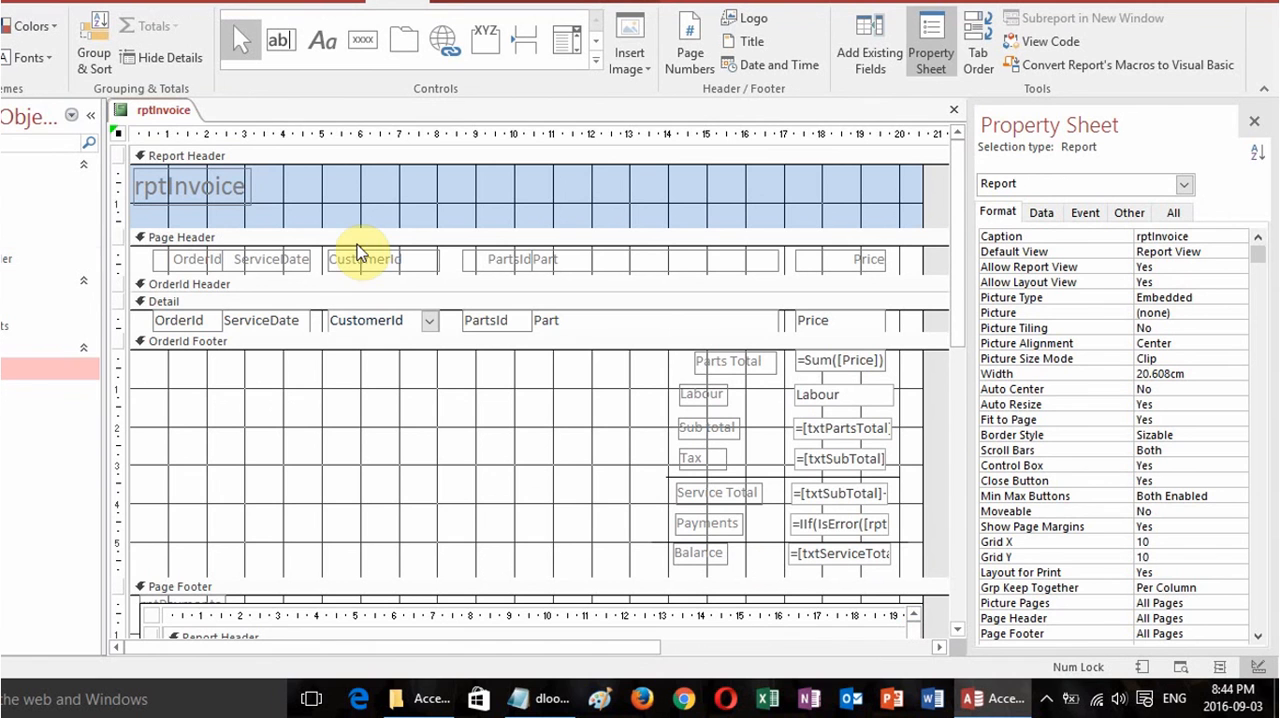
Enlarge the report header to about 6 cm tall and add a text box about 2.7 cm wide under the title, labelled First Name.
left_click_drag(384, 229, 405, 403)
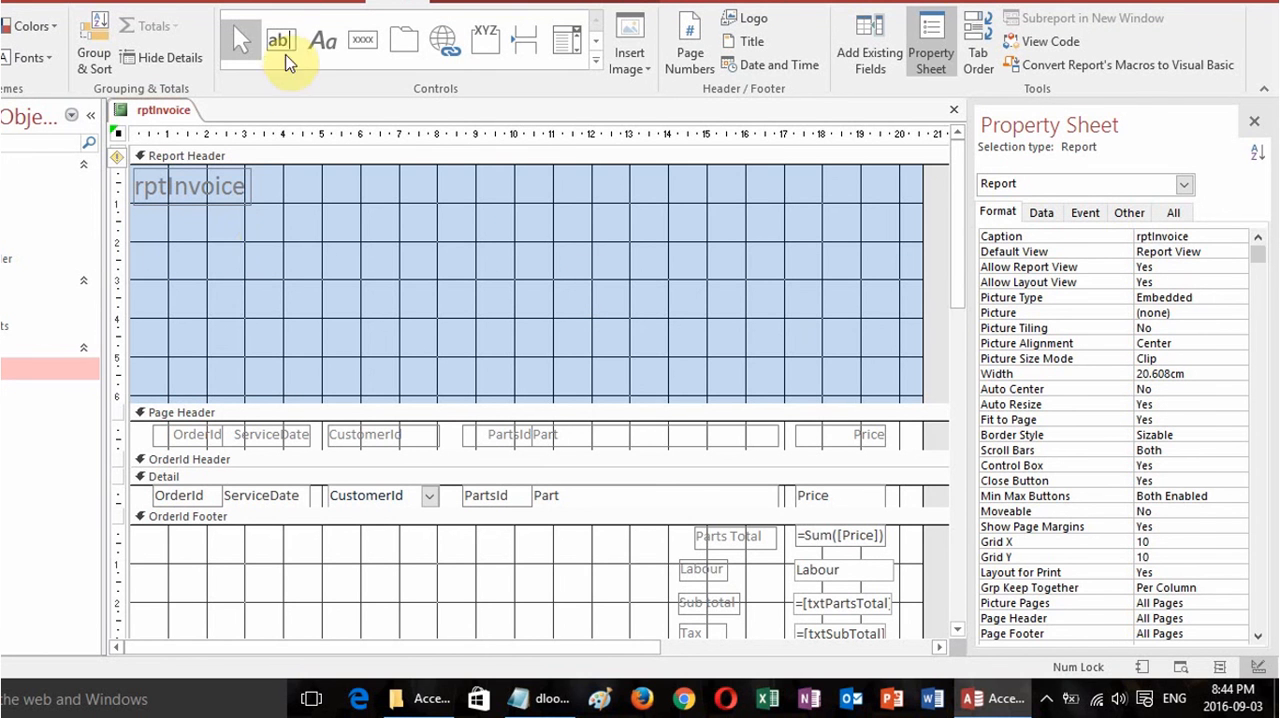
left_click(285, 52)
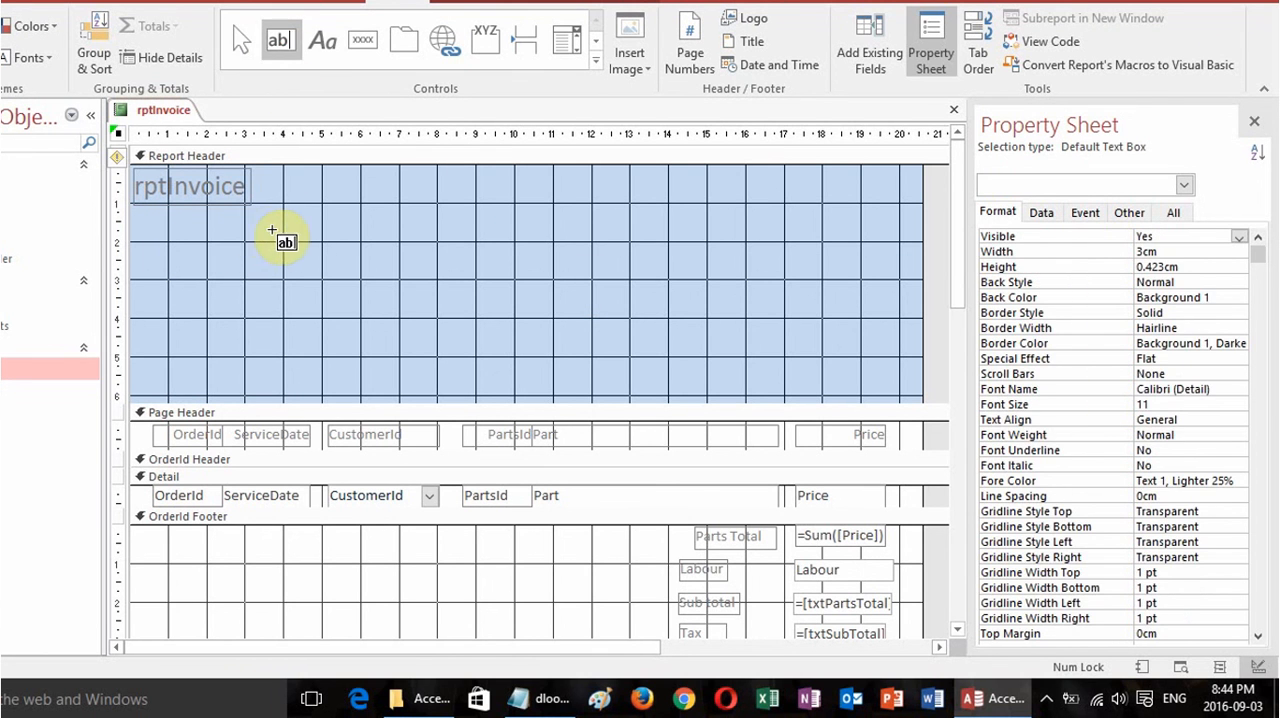
mouse_move(284, 228)
left_mouse_down()
mouse_move(345, 256)
mouse_move(390, 250)
left_mouse_up()
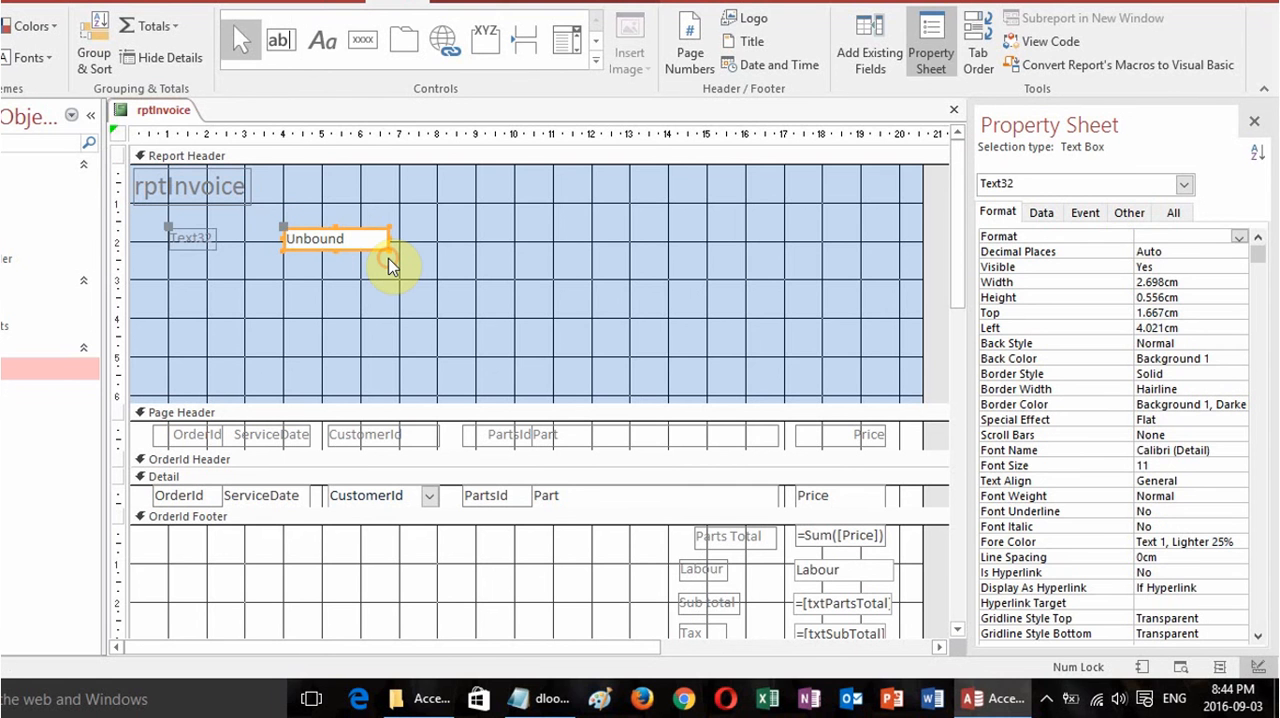
left_click(213, 240)
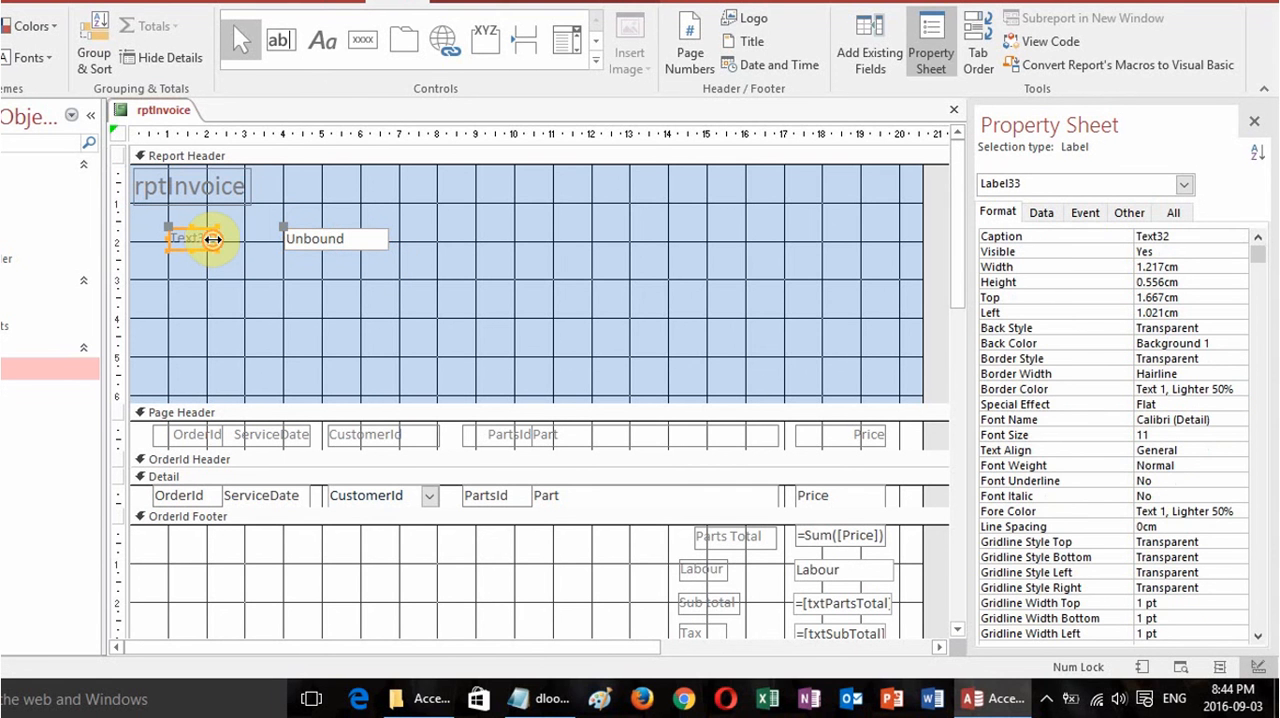
left_click_drag(213, 240, 165, 240)
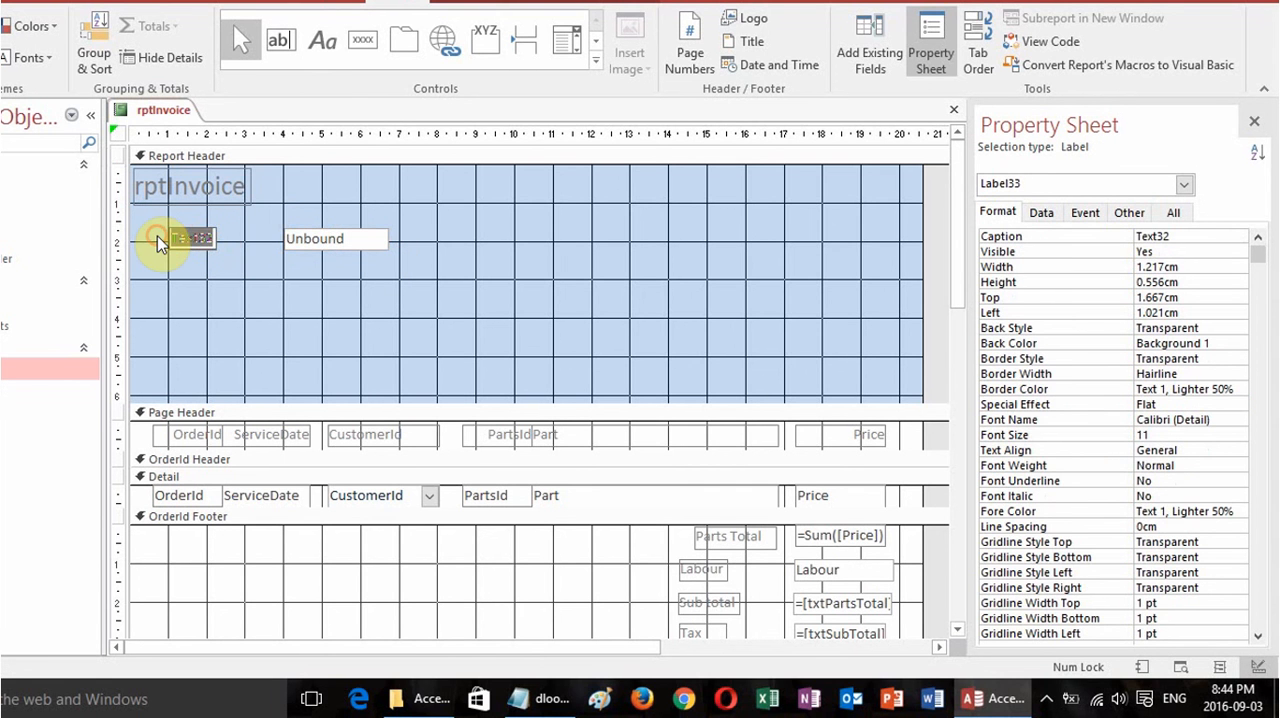
type("First Name")
key("Tab")
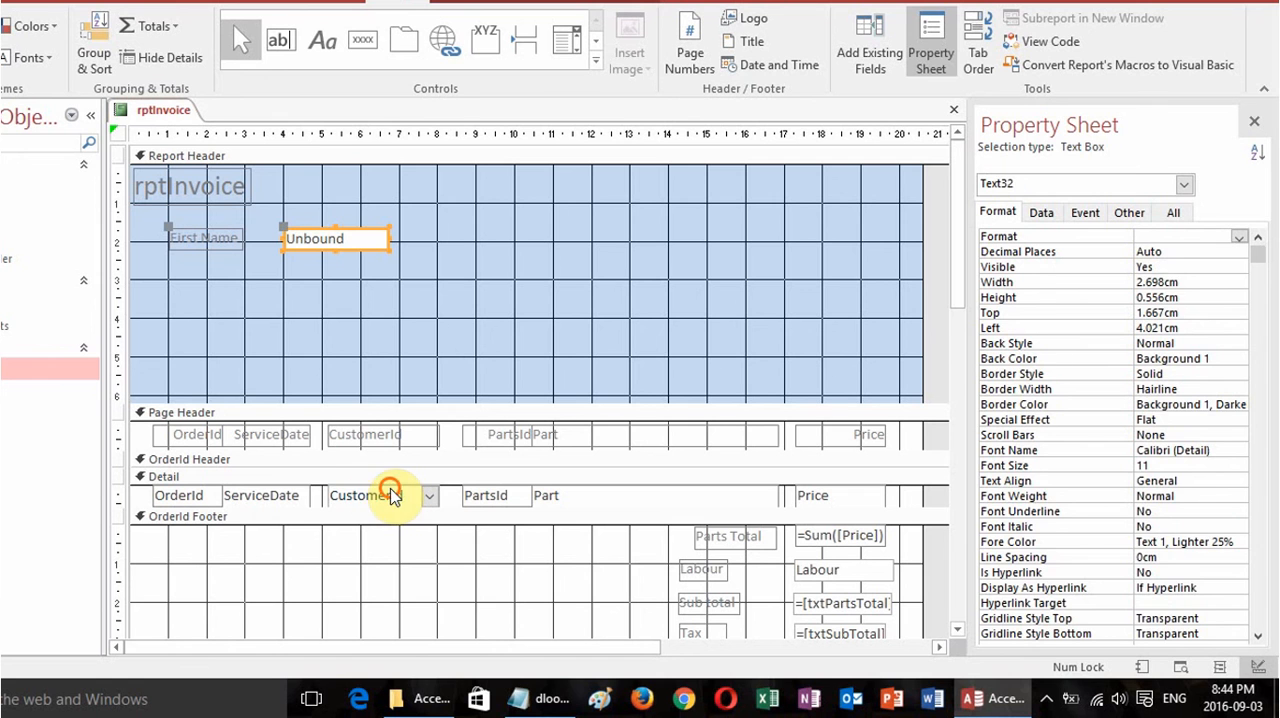
Check the name property of the CustomerId combo box in the Detail section, and reselect the First Name text box.
left_click(390, 495)
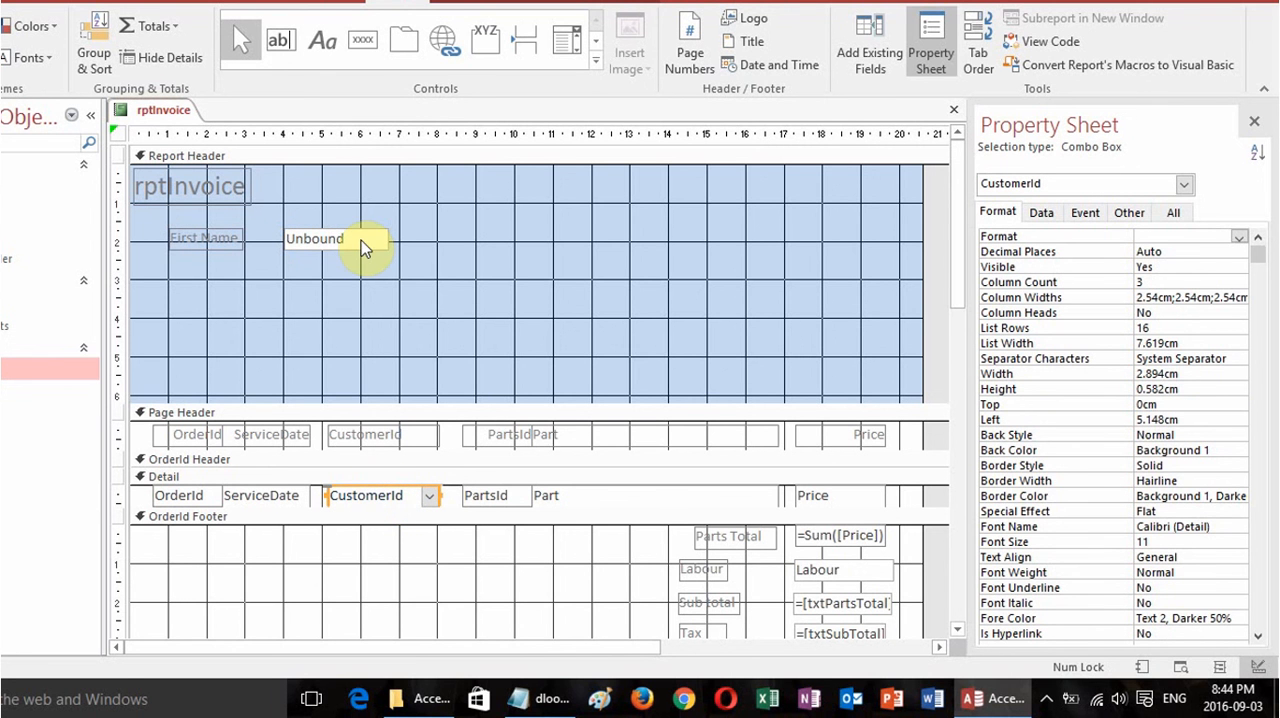
left_click(1174, 212)
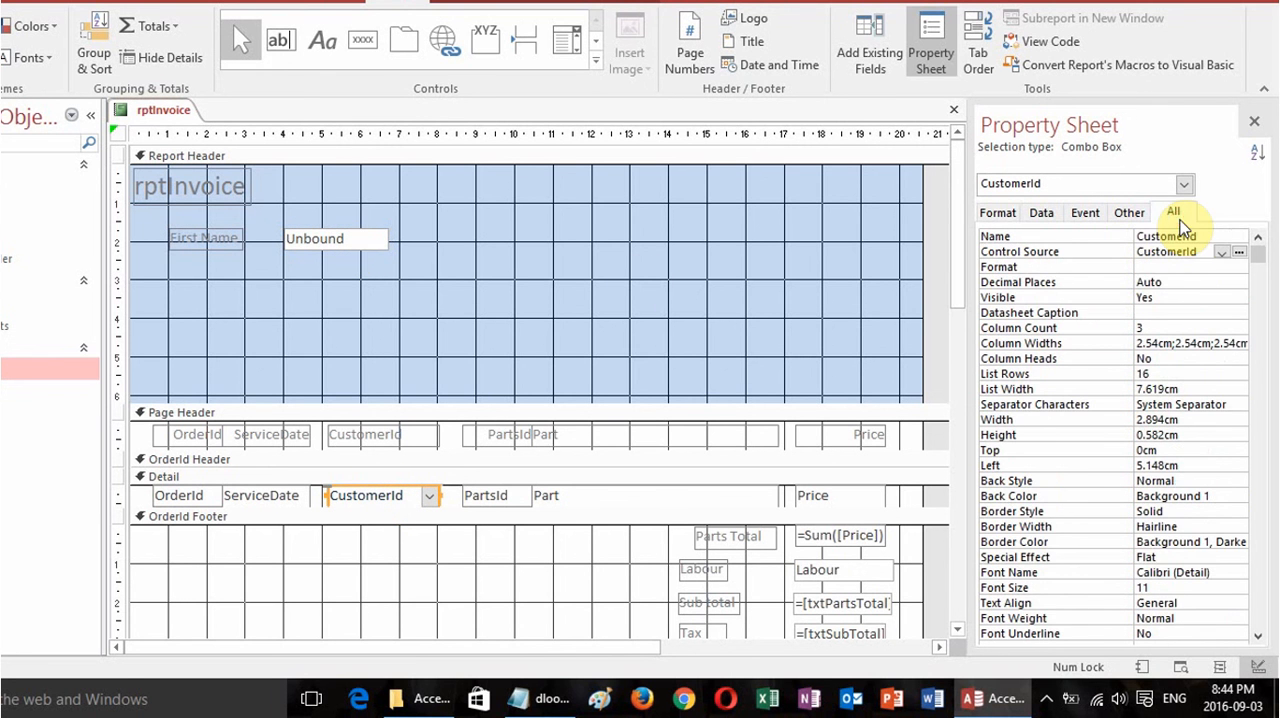
left_click(1210, 237)
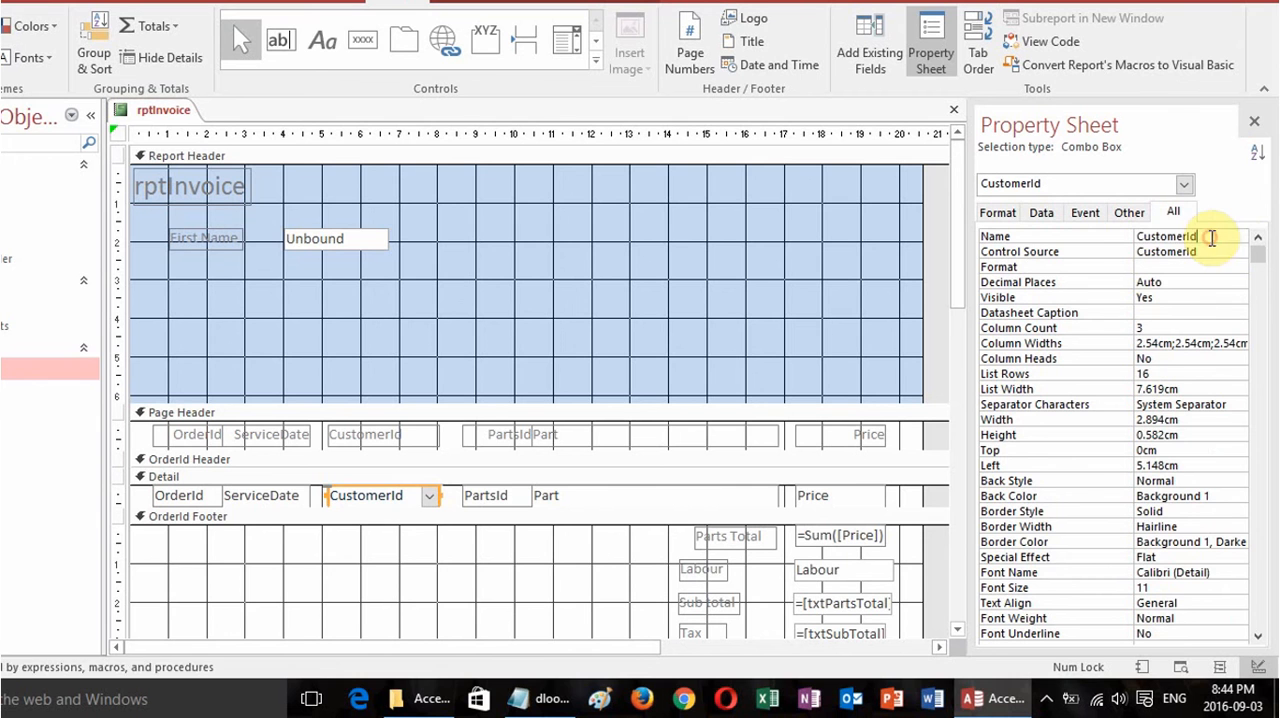
left_click(361, 239)
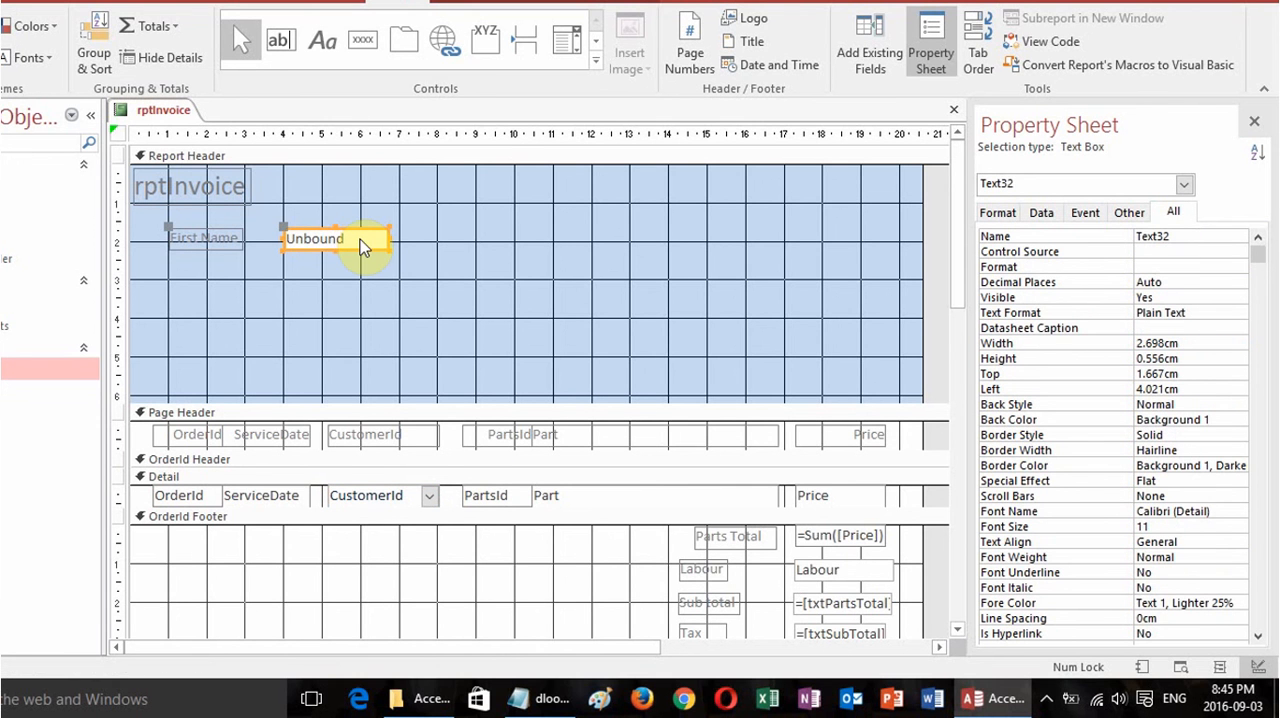
Switch to the dlookup notes in Notepad, review the DLookup arguments, and copy the example expression that looks up FirstName in tblCustomer.
left_click(545, 708)
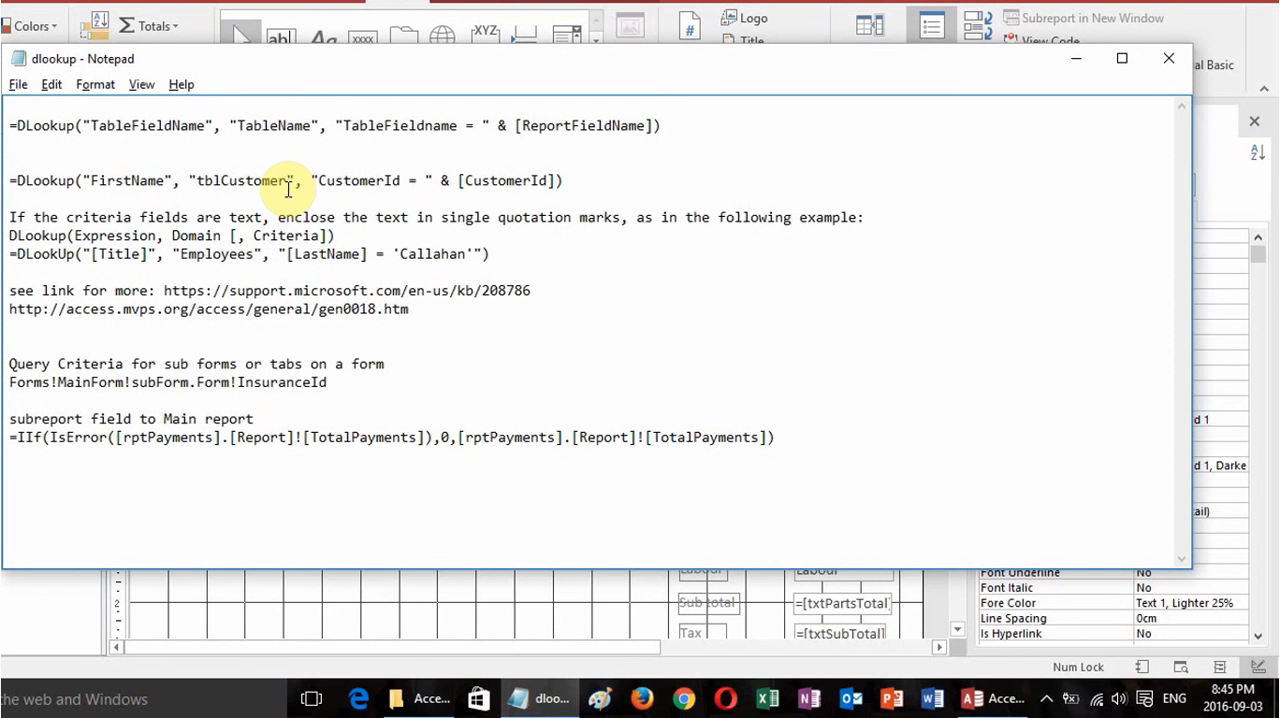
left_click_drag(12, 126, 209, 126)
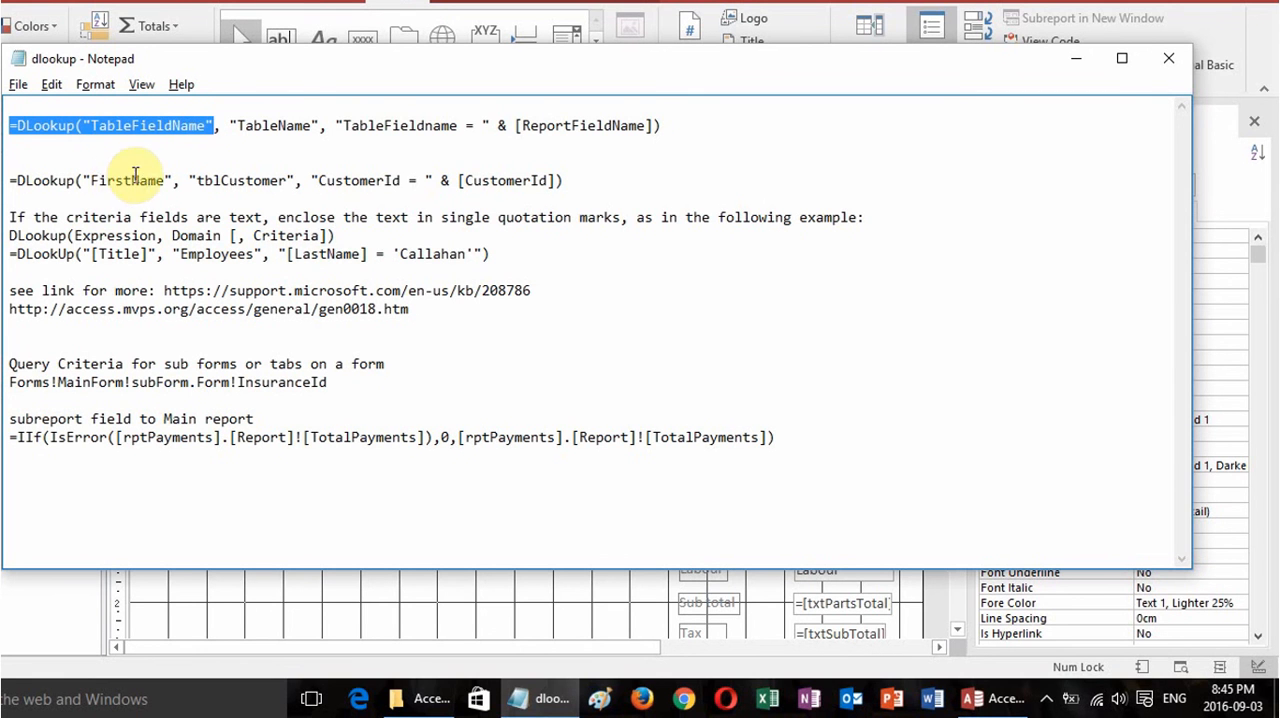
left_click(270, 133)
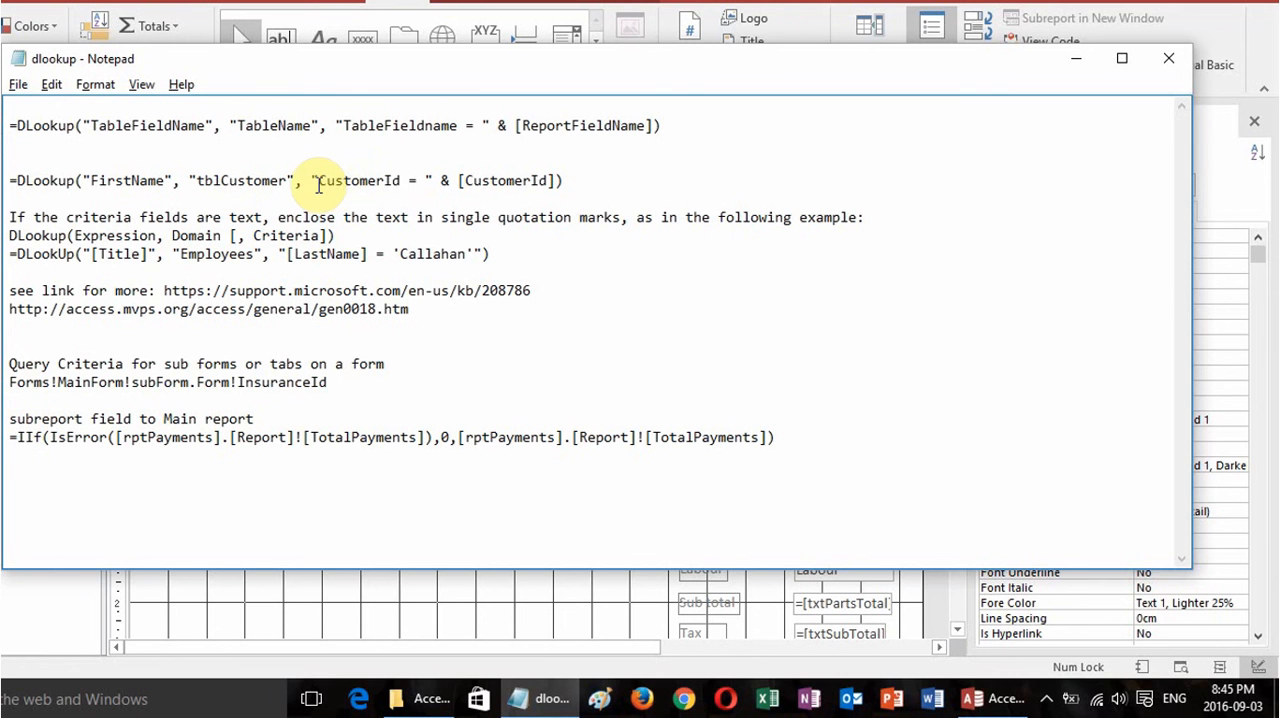
left_click_drag(318, 183, 401, 181)
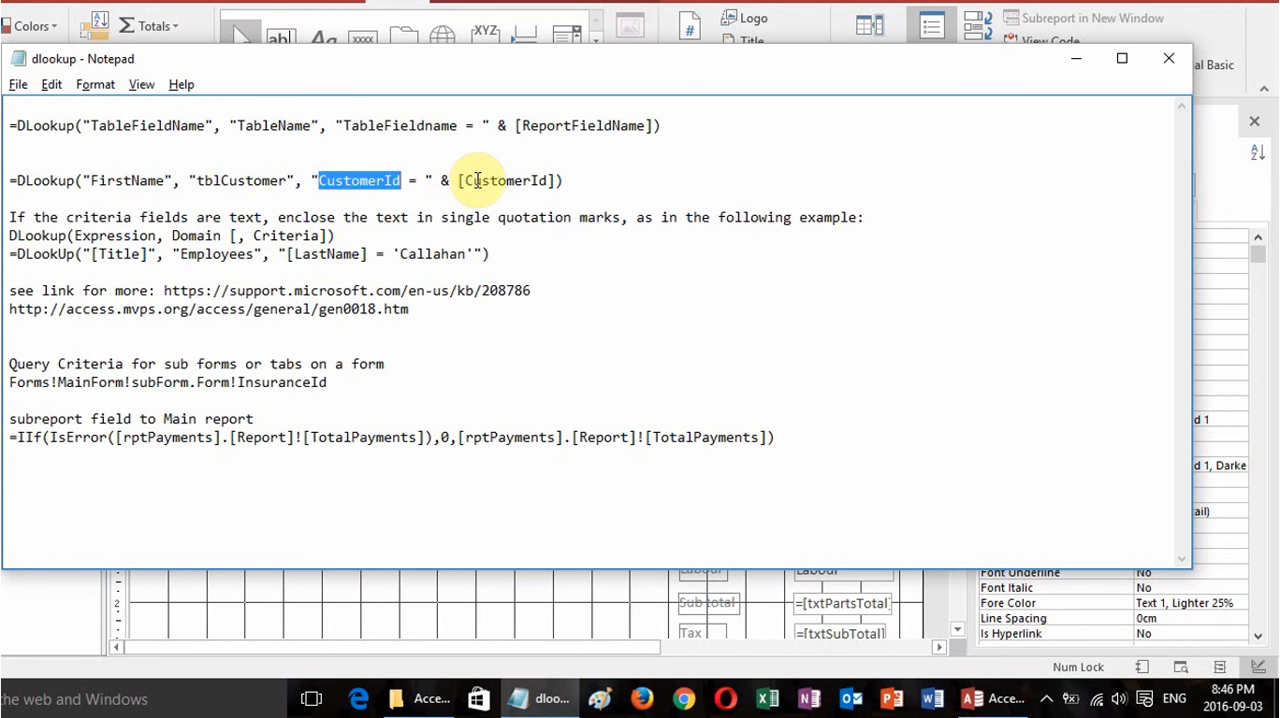
left_click_drag(440, 180, 560, 180)
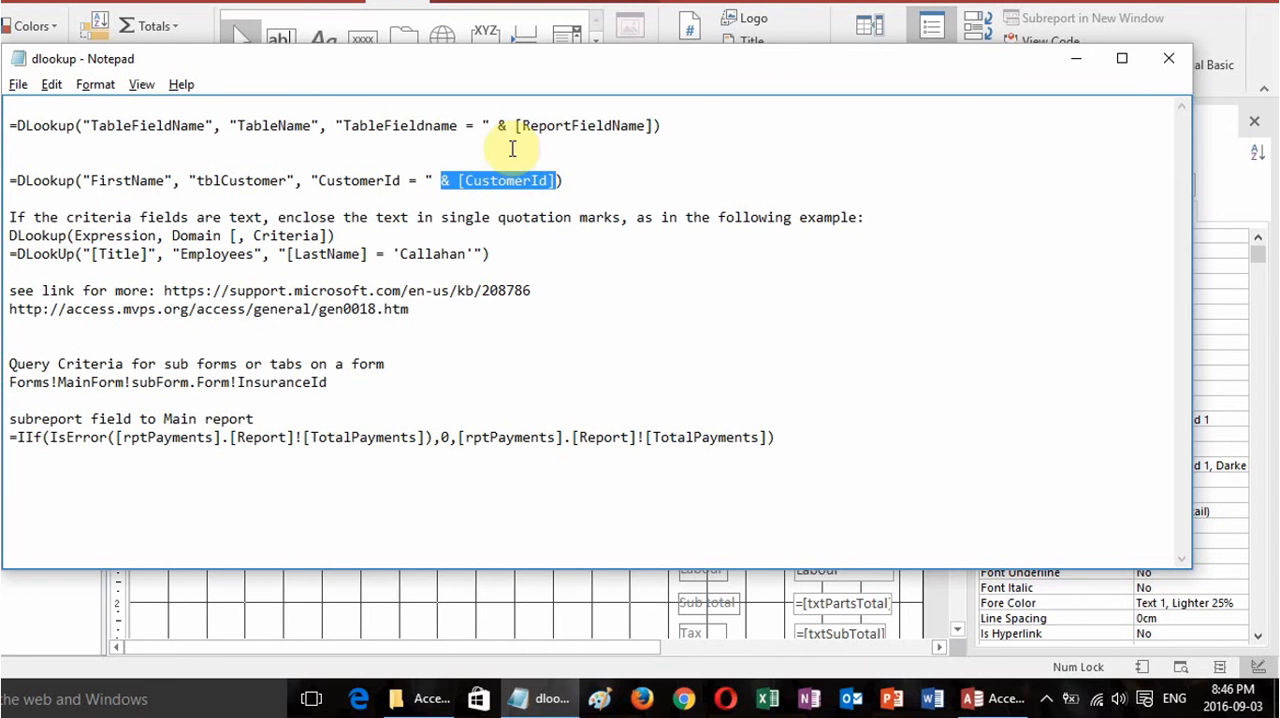
left_click_drag(567, 181, 9, 180)
key("ctrl+c")
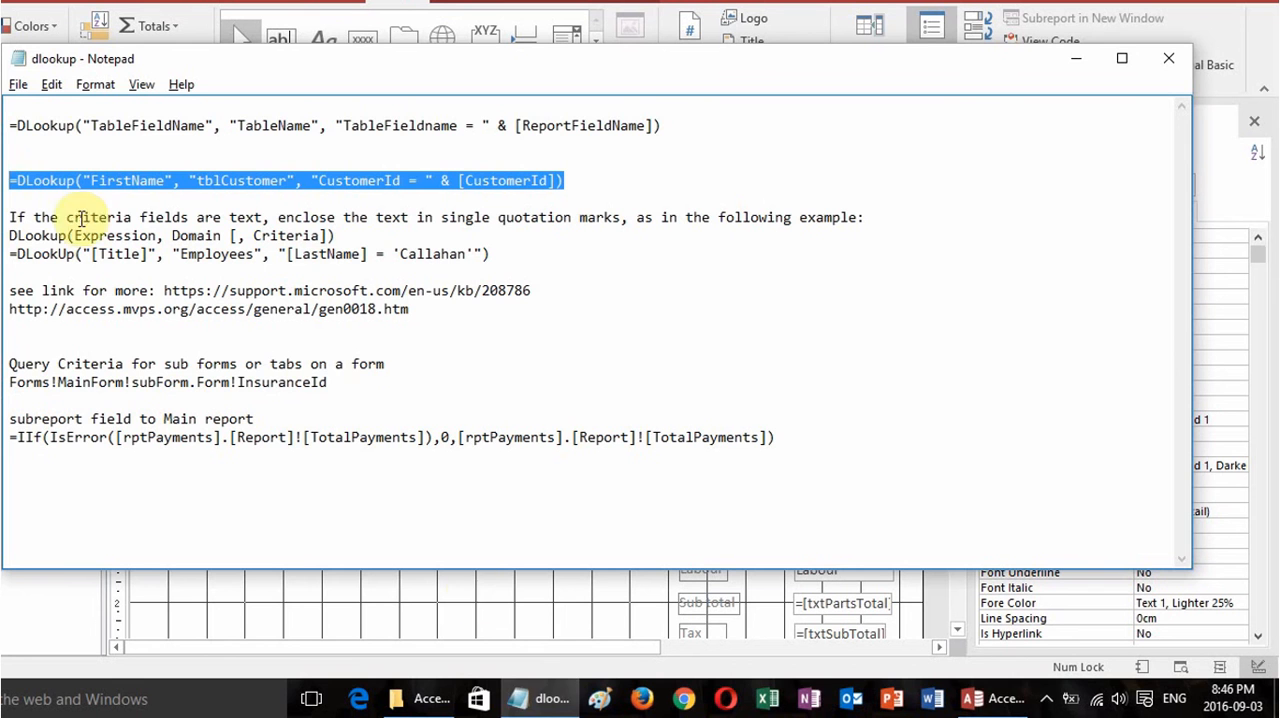
Back in Access, set the First Name text box's control source to =DLookup("FirstName", "tblCustomer", "CustomerId = " & [CustomerId]).
left_click(1015, 697)
left_click(1180, 251)
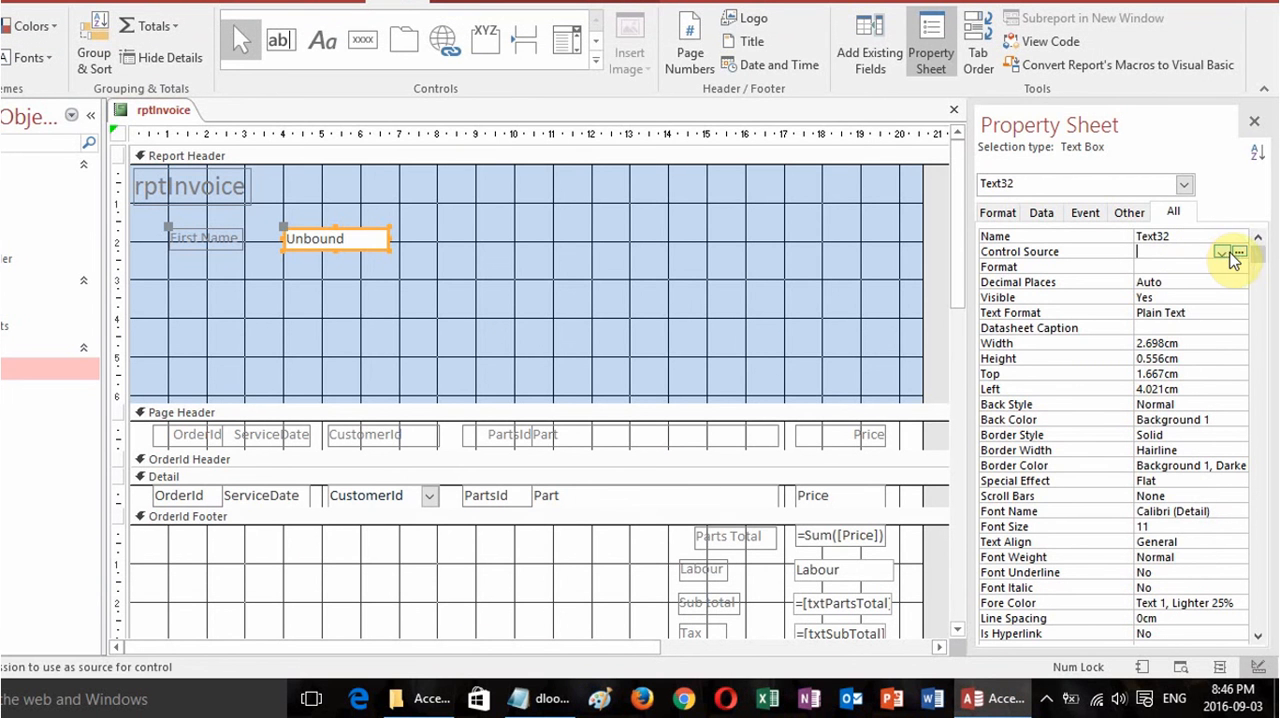
left_click(1239, 252)
key("ctrl+v")
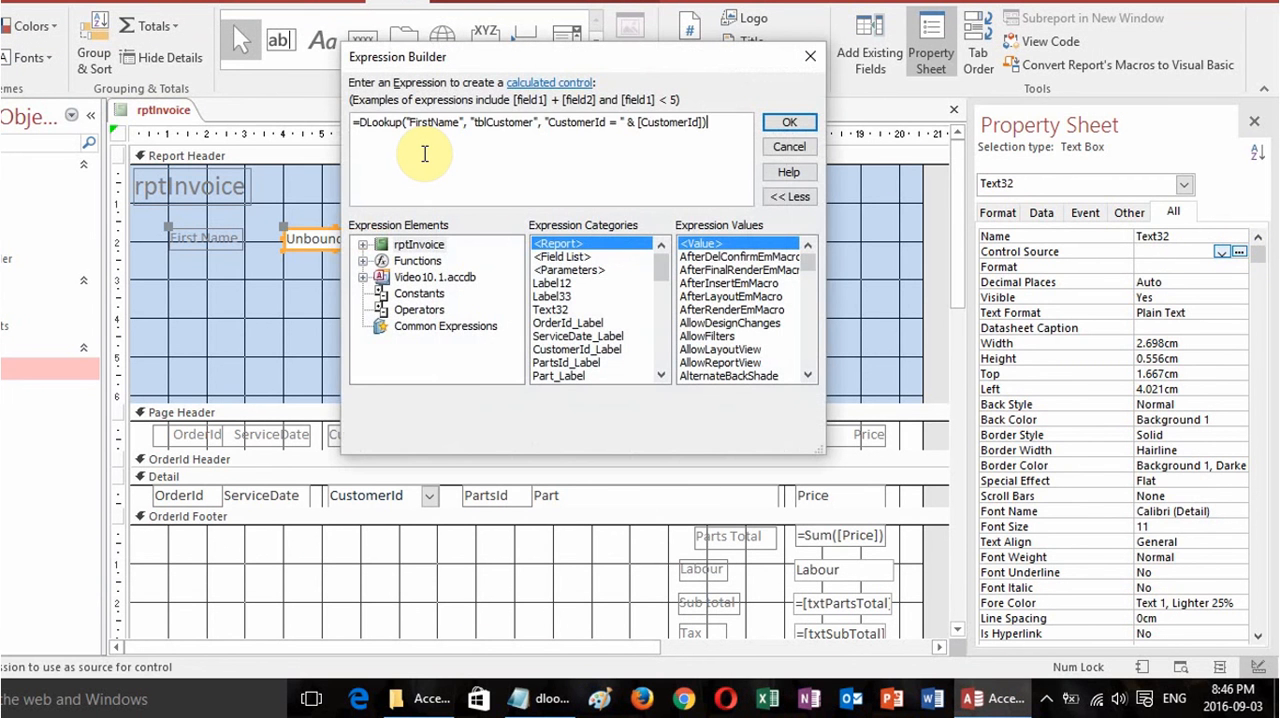
left_click(785, 124)
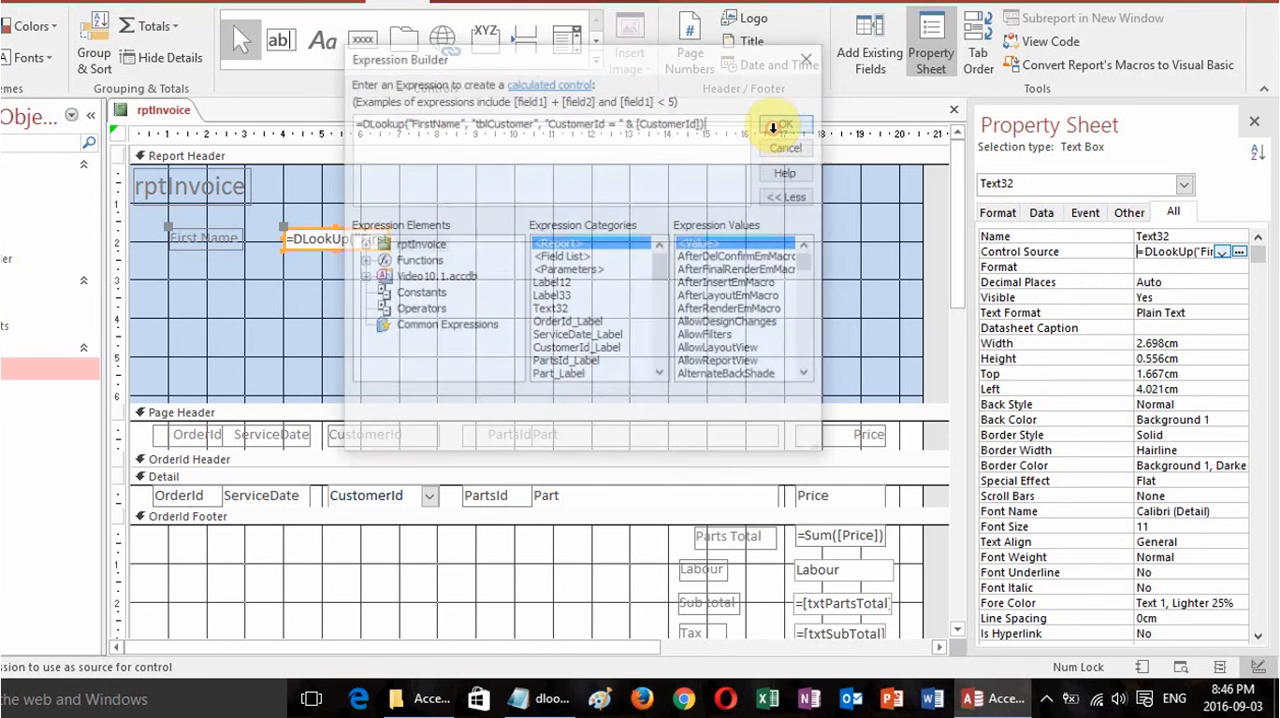
Run the invoice report for an order ID to check the looked-up first name, and return to its design.
key("F5")
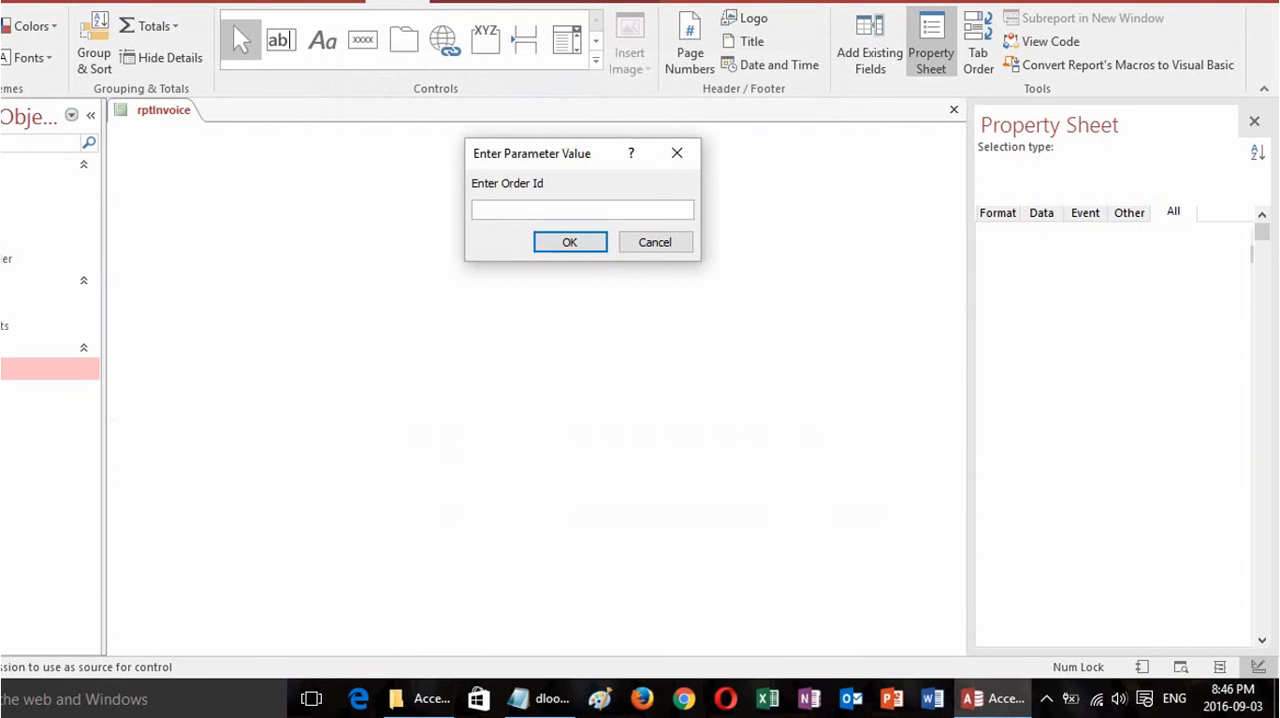
type("1")
key("Return")
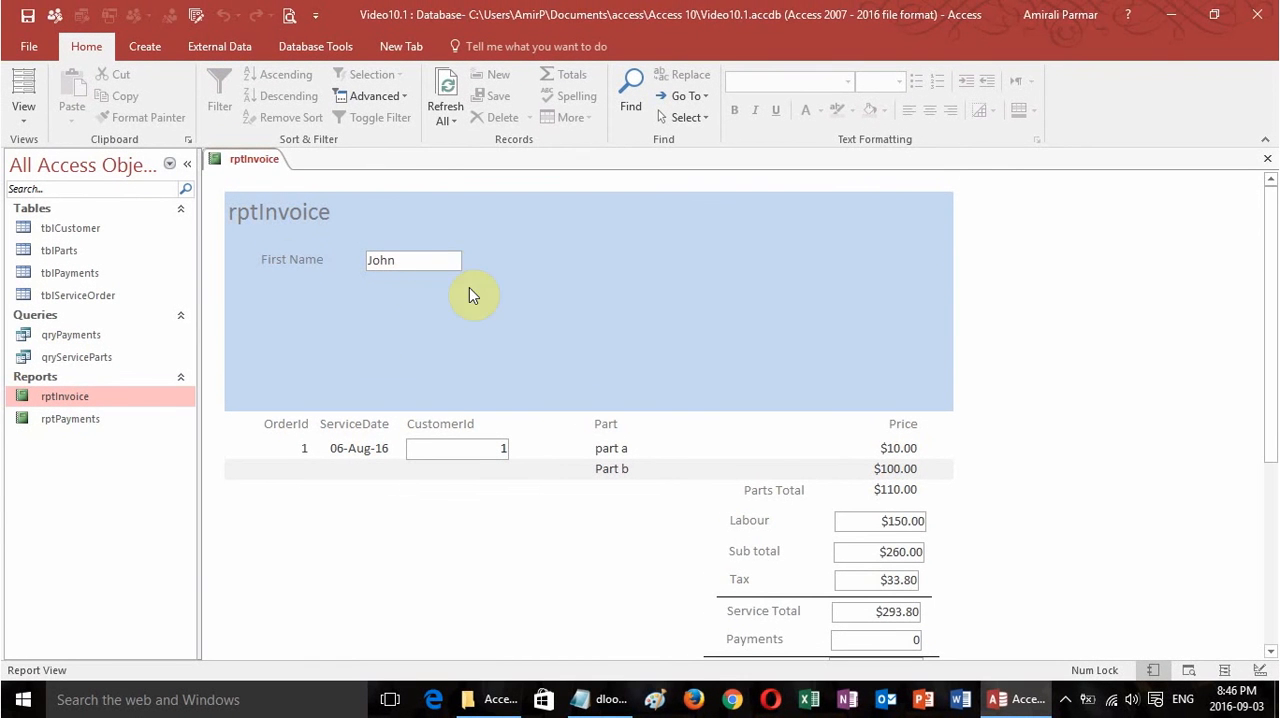
left_click(35, 128)
left_click(55, 272)
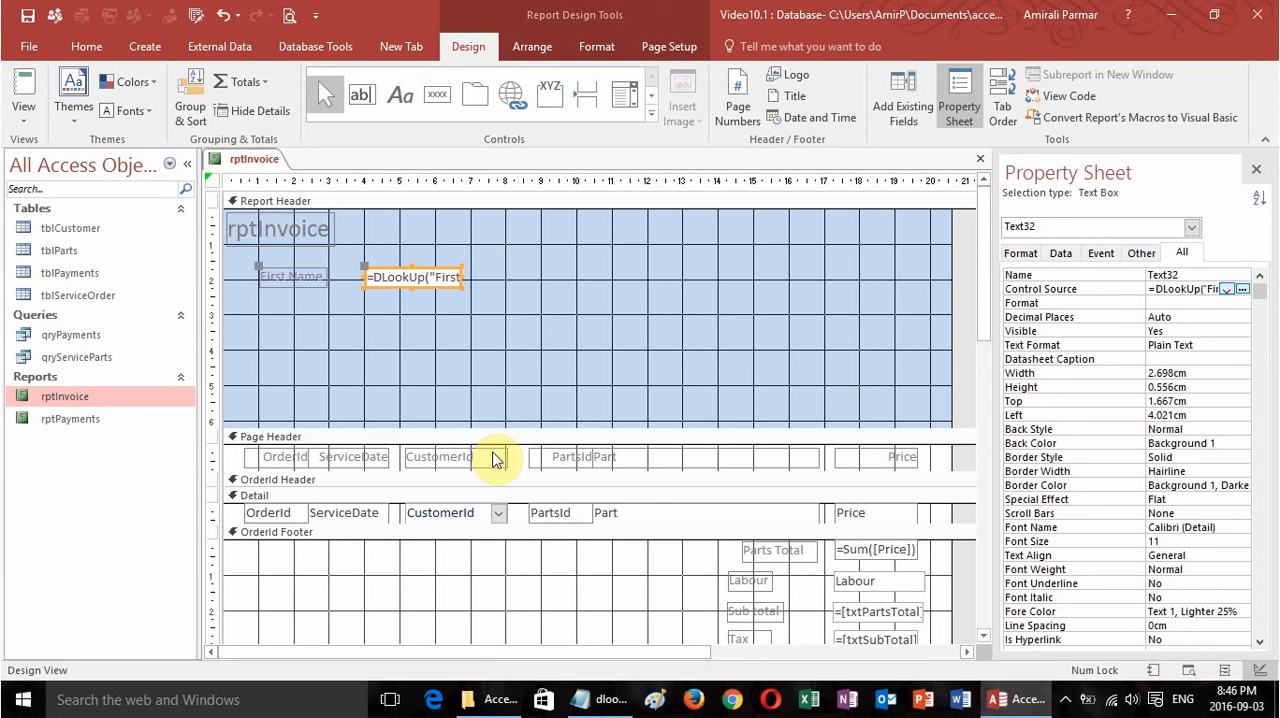
Run the invoice report for a different order ID to compare the customer's first name, and reopen the design.
left_click(24, 86)
type("2")
key("Return")
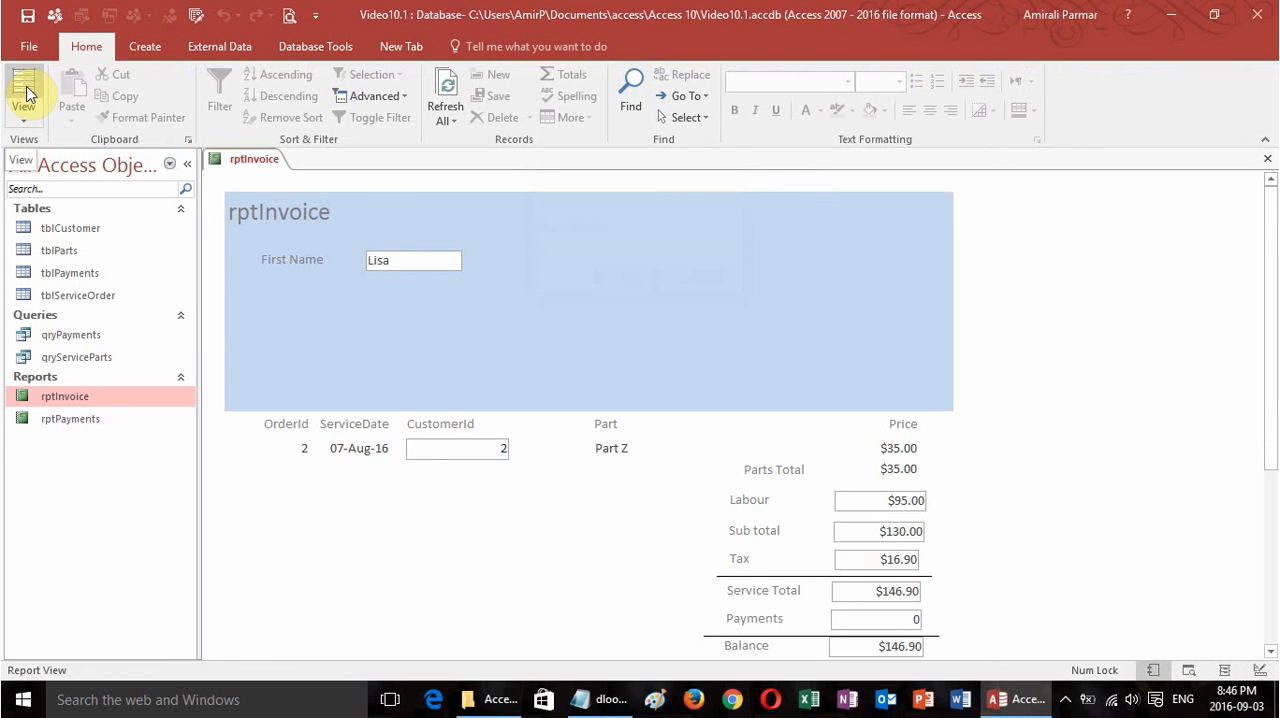
left_click(24, 112)
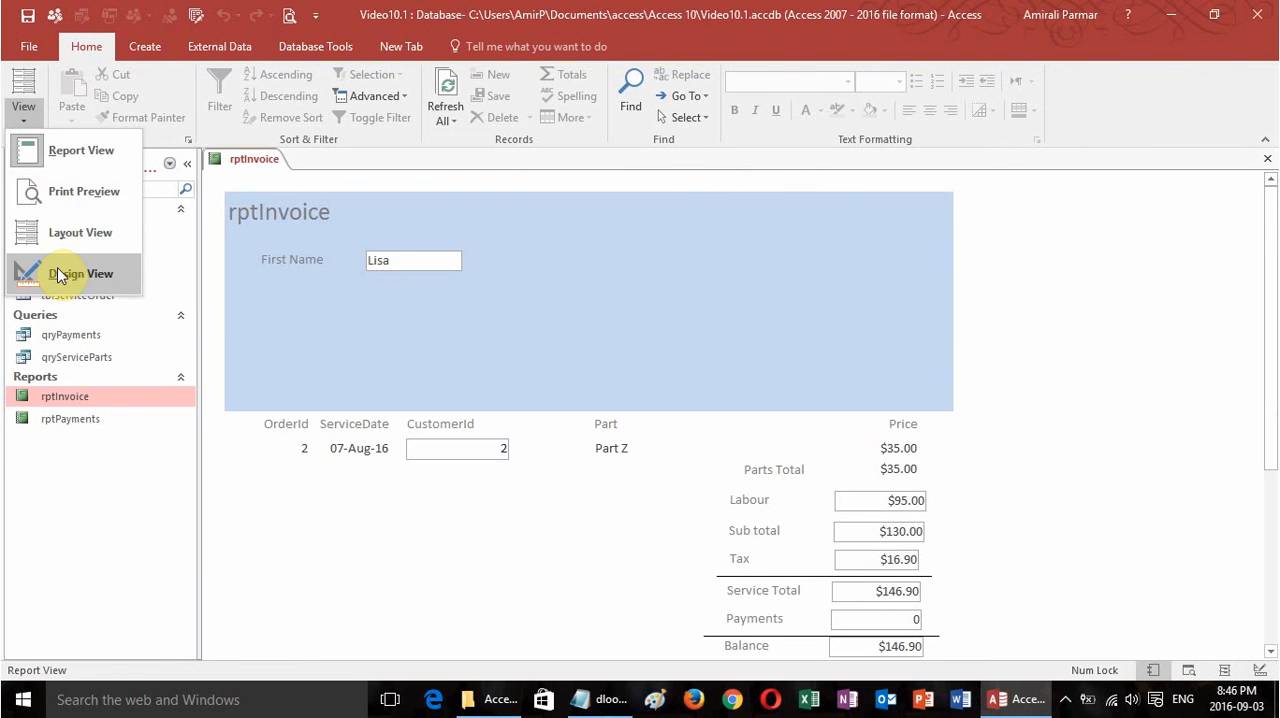
left_click(56, 272)
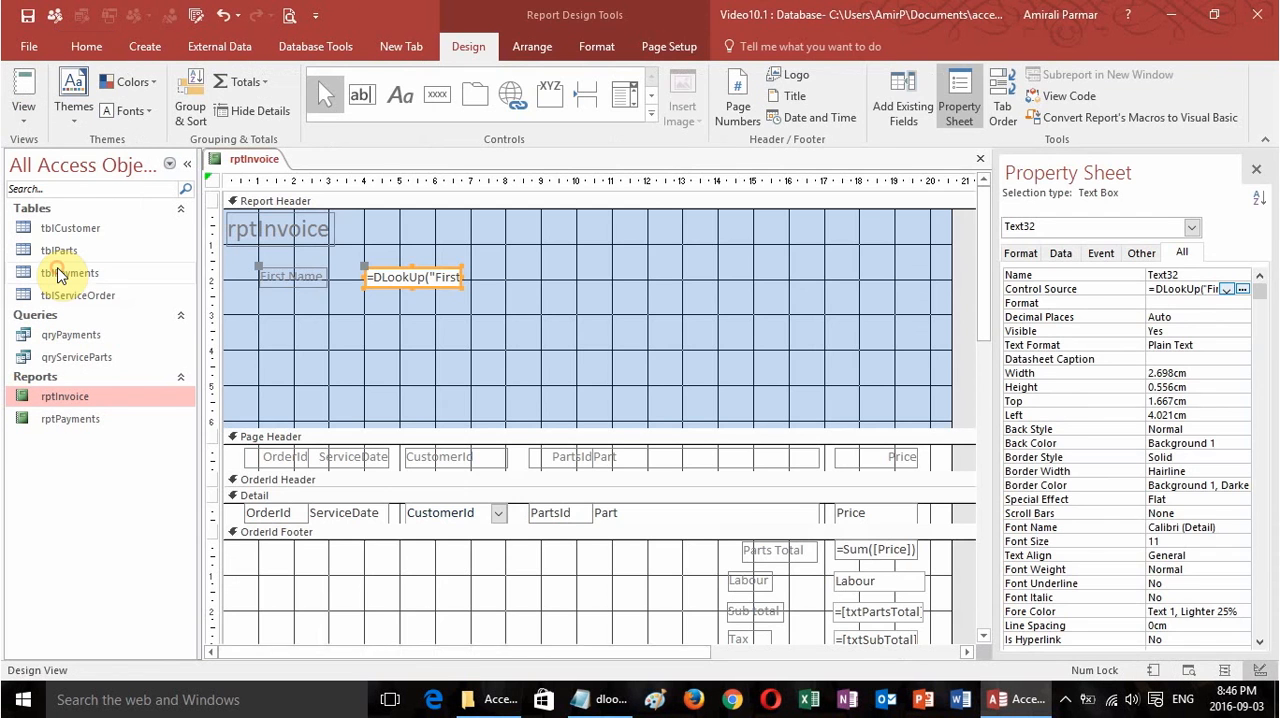
Switch to the dlookup notes in Notepad and review the single-quote rule for text criteria and the reference links.
left_click(620, 702)
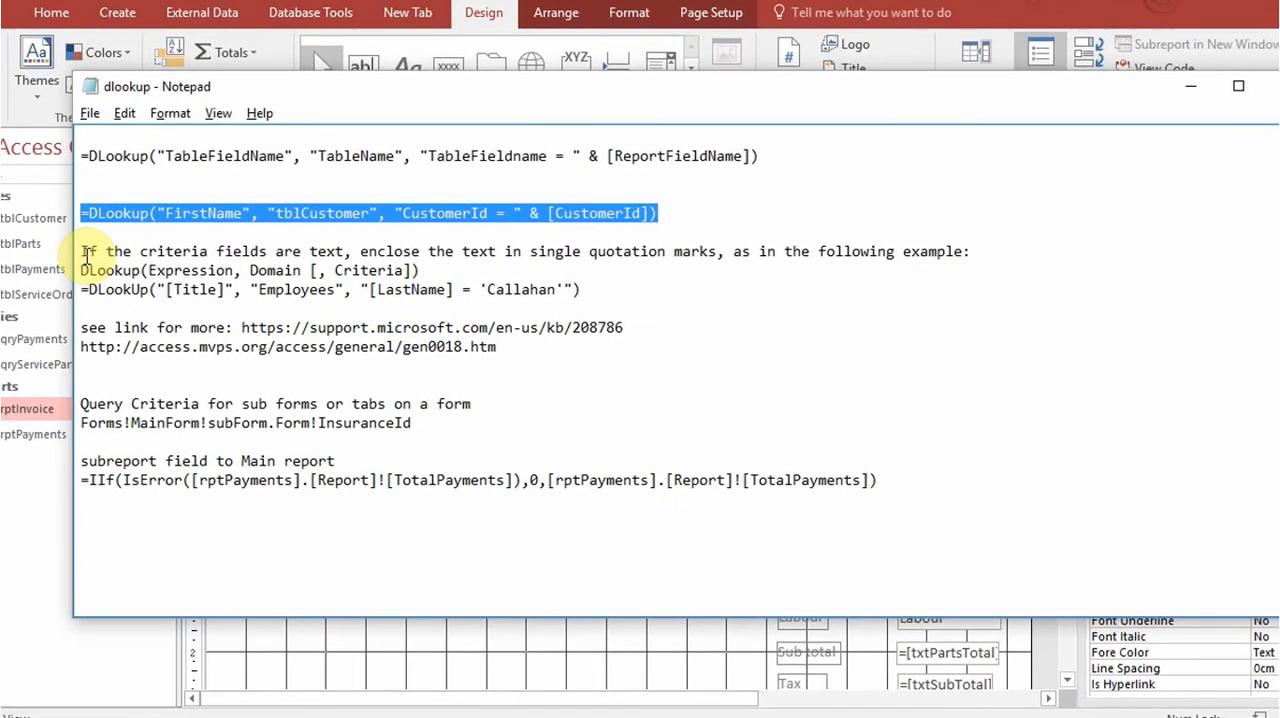
left_click_drag(83, 251, 661, 296)
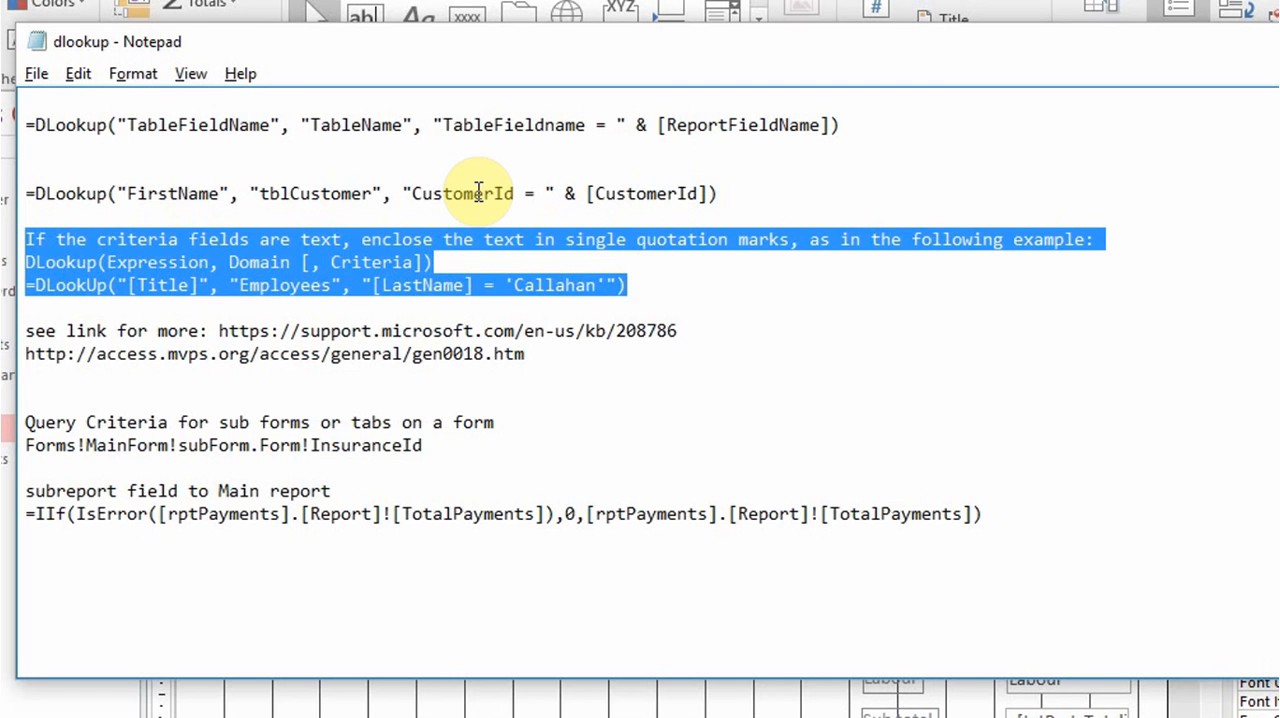
left_click(666, 286)
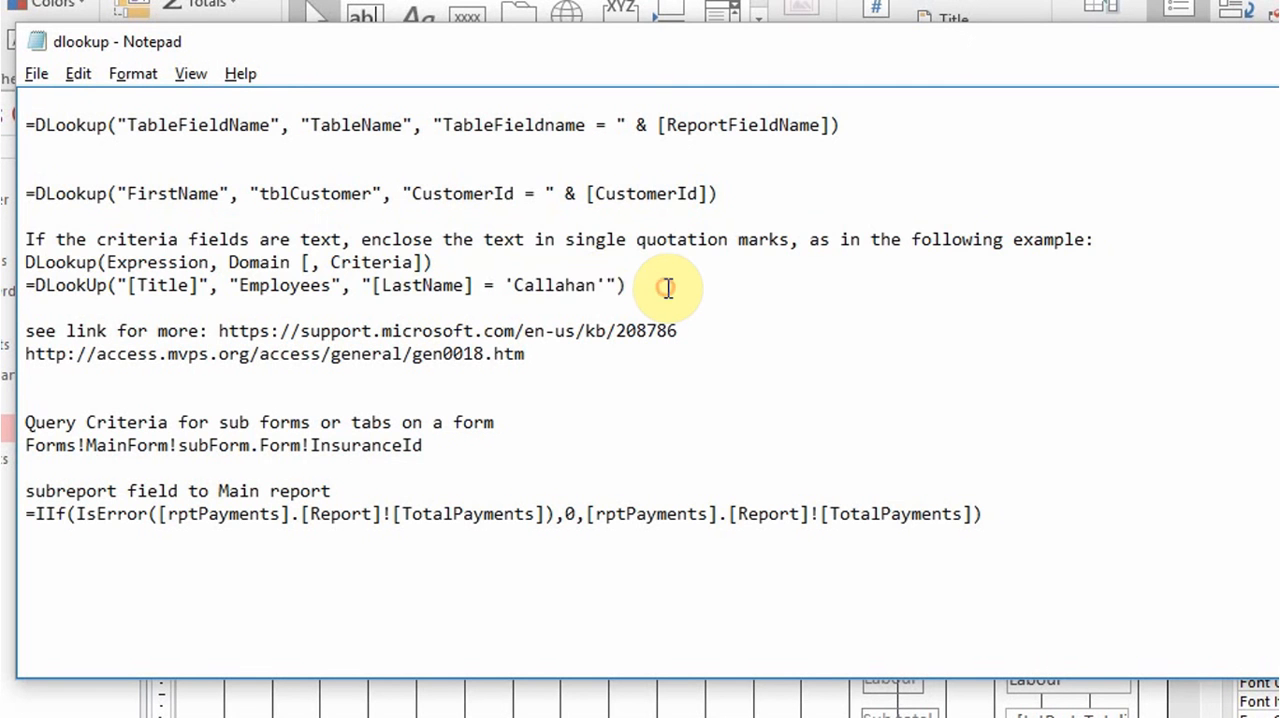
left_click(607, 285)
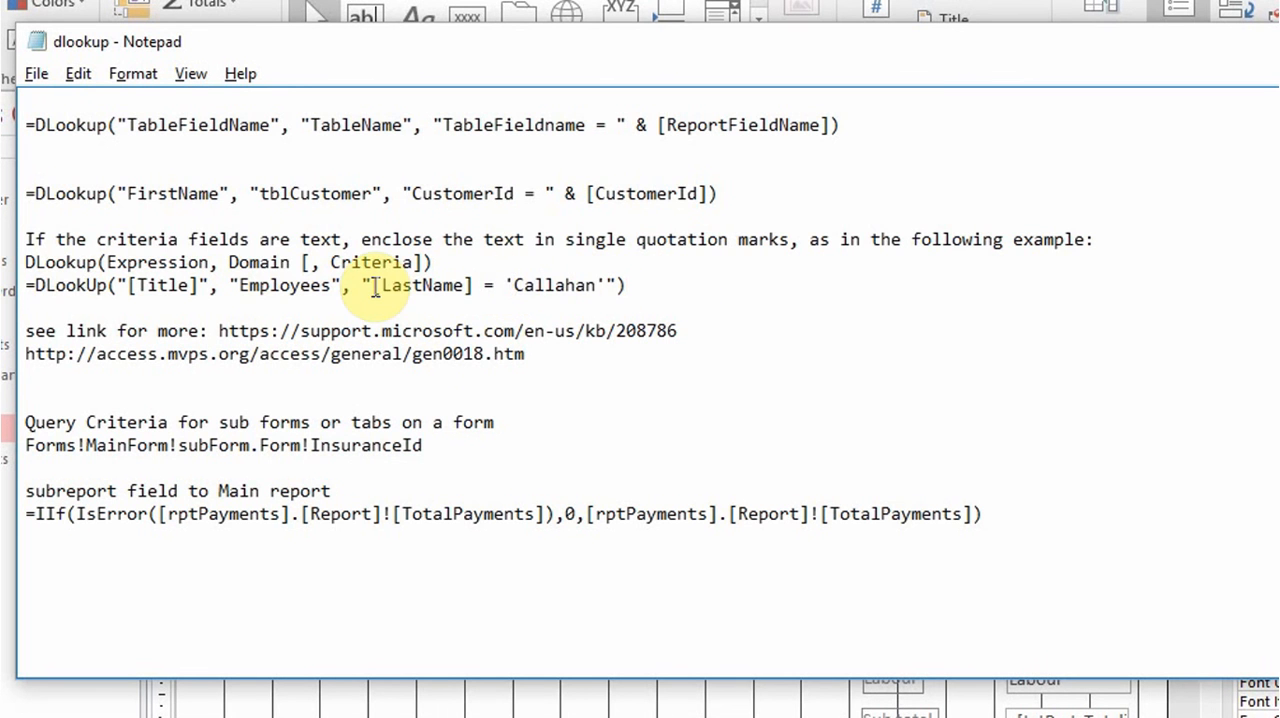
left_click_drag(27, 331, 565, 353)
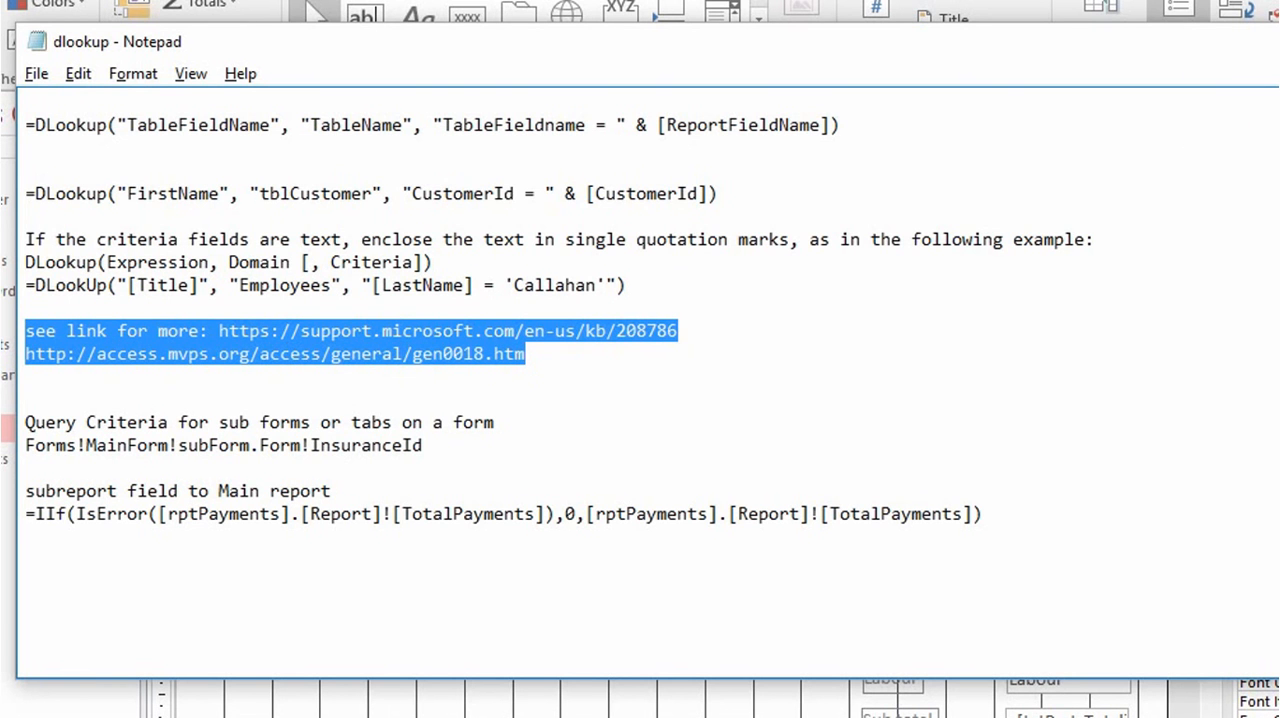
Put the Notepad notes away and close the rptInvoice report in Access.
left_click(1277, 42)
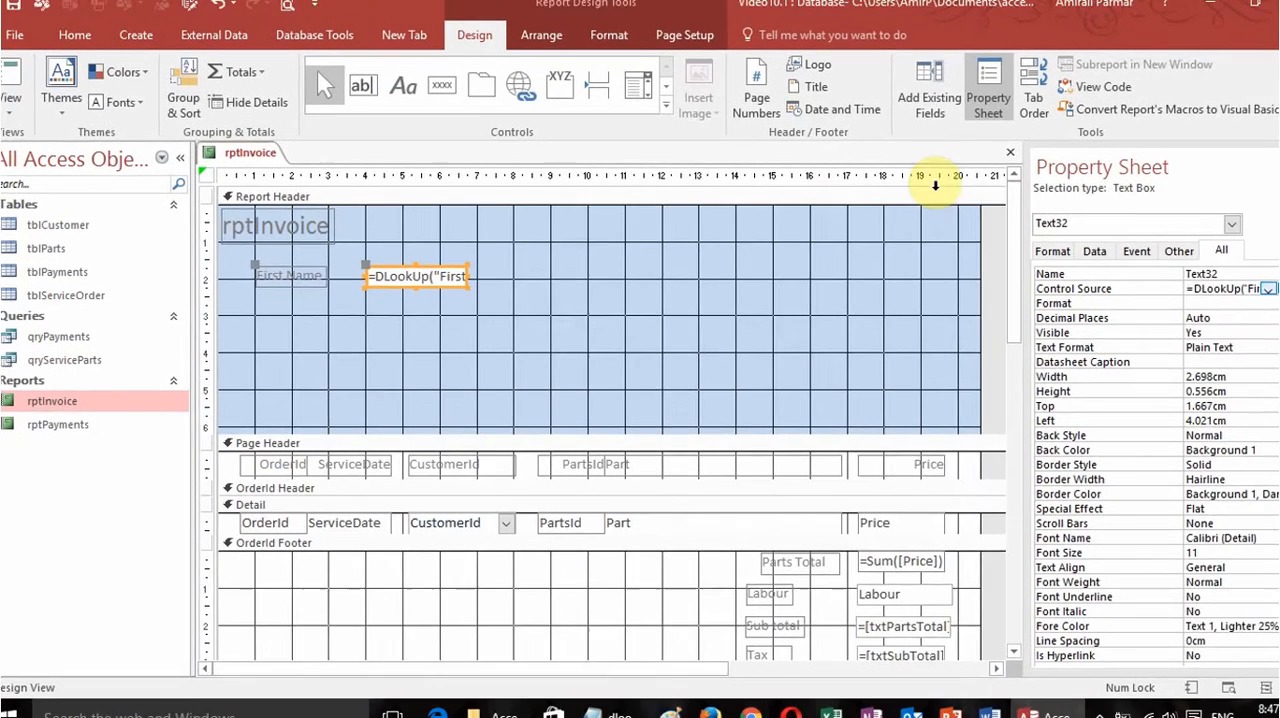
left_click(1010, 152)
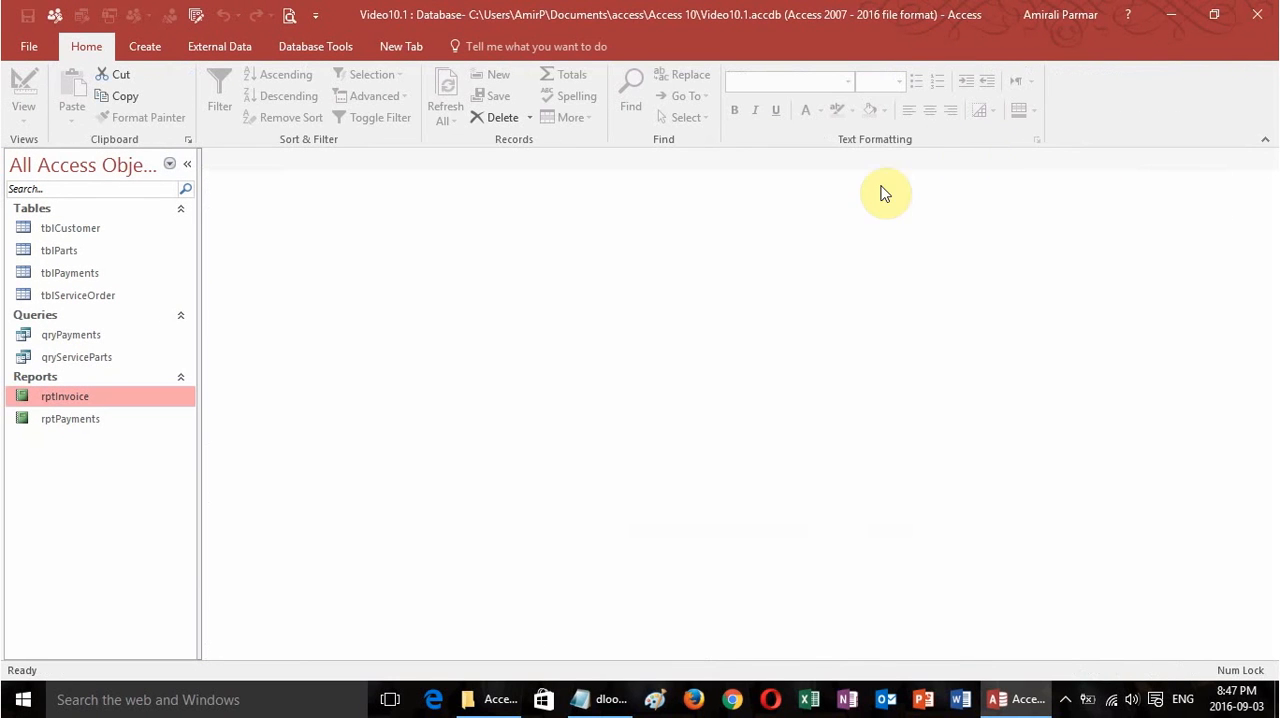